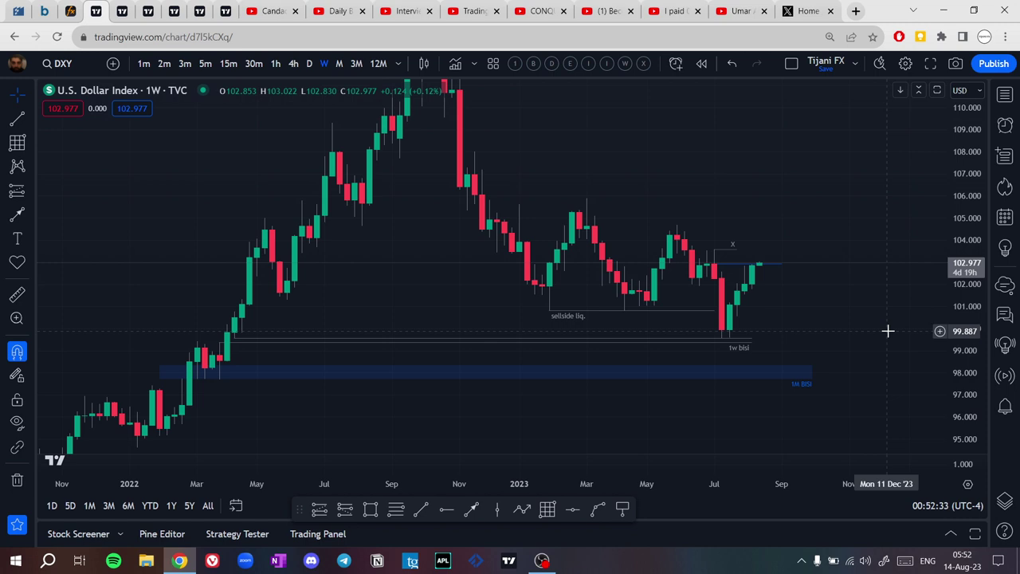
Draw a Gann box from the 3 July weekly high down to the July low, and remove it again.
scroll(484, 276, up, 3)
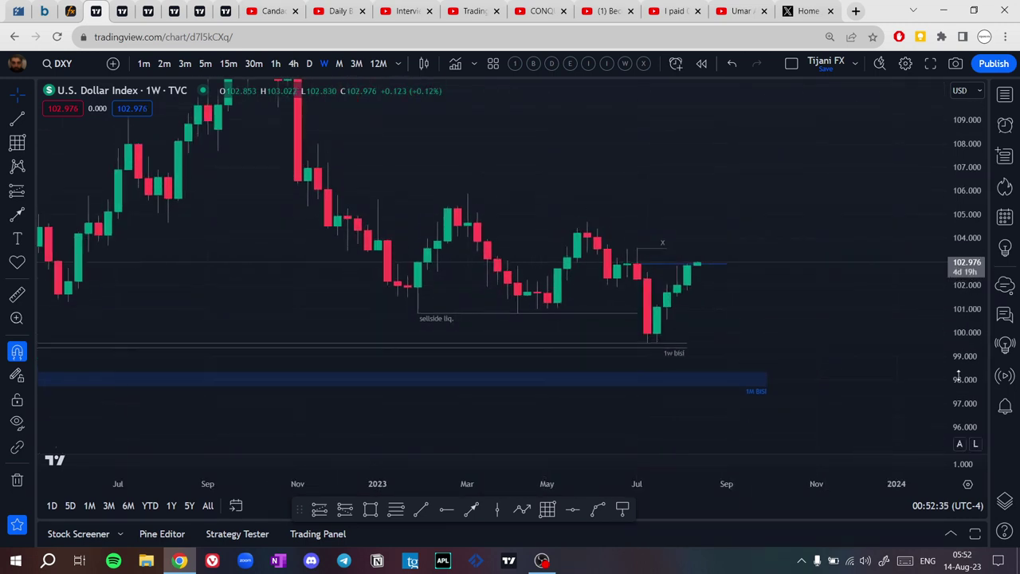
drag(965, 379, 959, 319)
scroll(720, 369, up, 3)
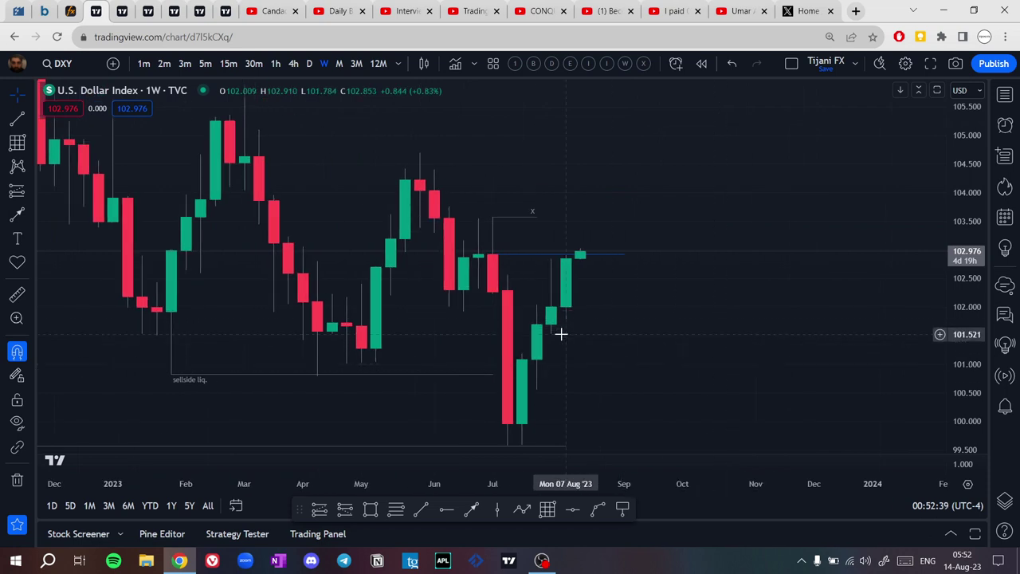
drag(654, 312, 758, 287)
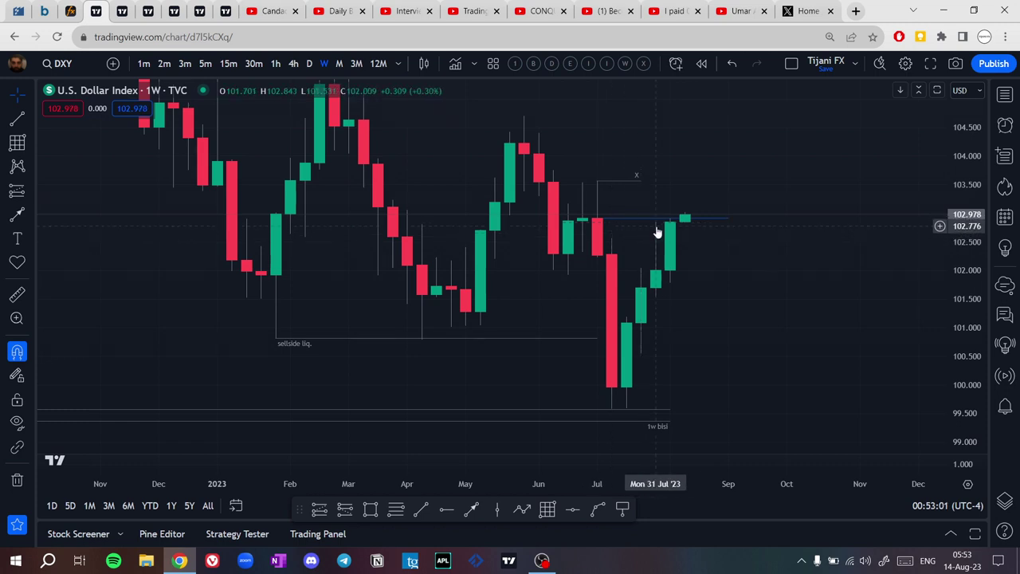
click(549, 513)
drag(597, 192, 693, 408)
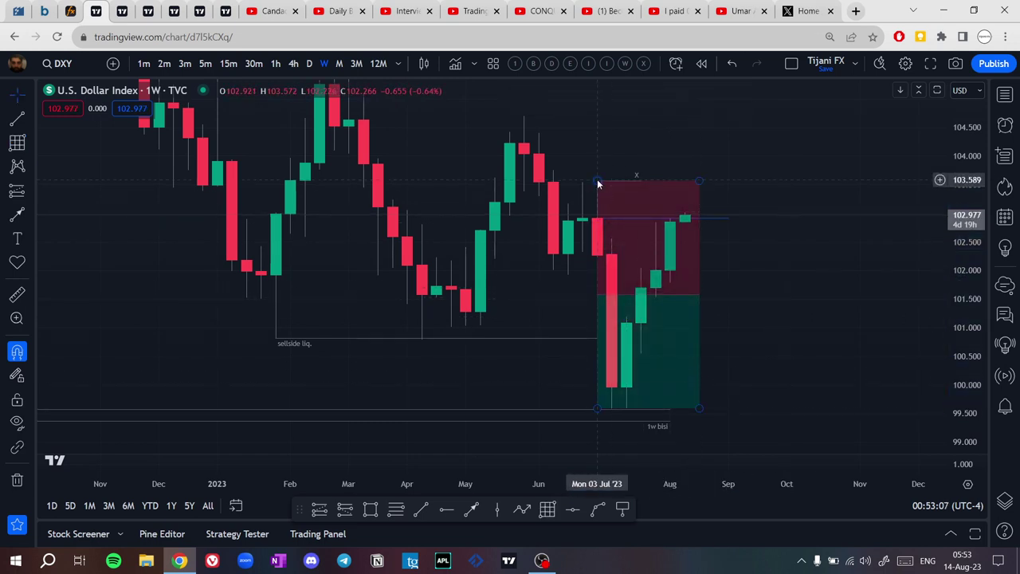
click(694, 296)
key(Delete)
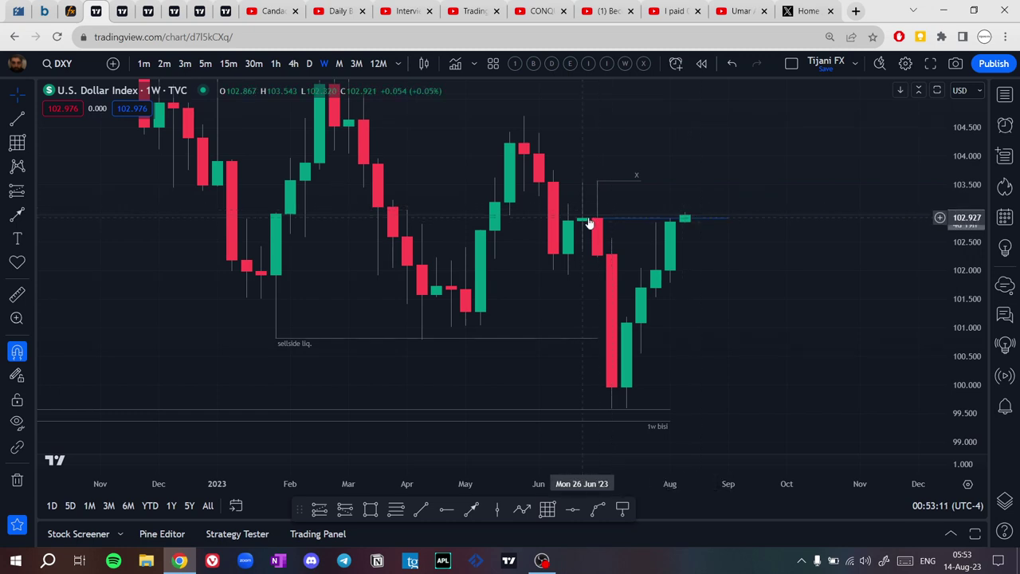
Label the blue trend line at 102.921 with the text "1w -rb".
double_click(732, 222)
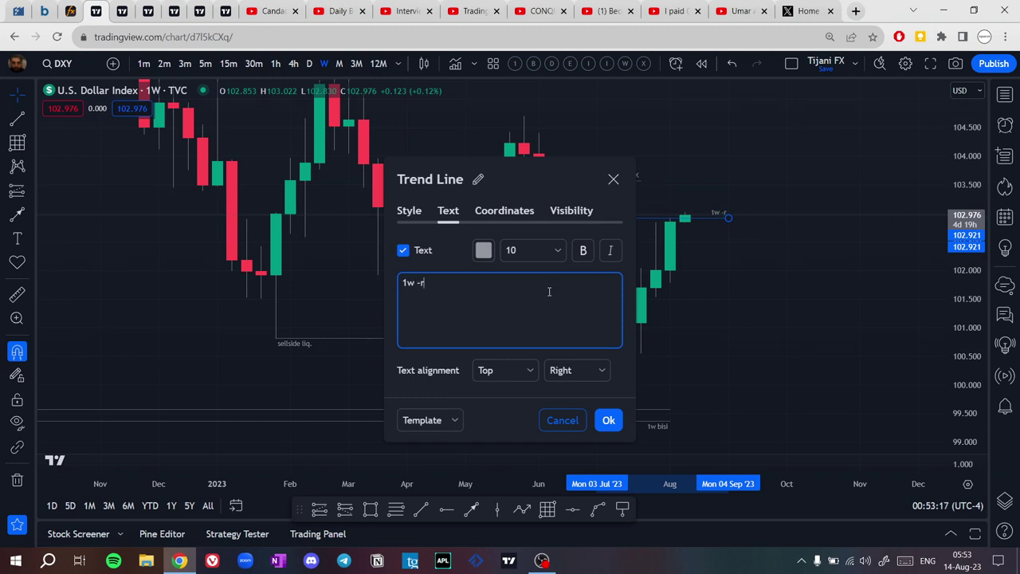
click(657, 274)
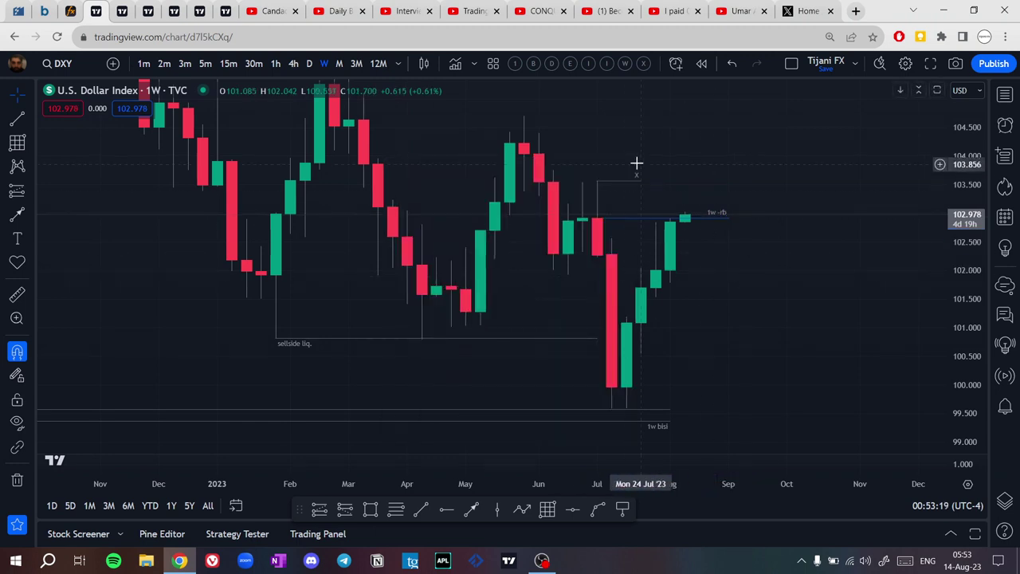
Draw an arrow from the current weekly candle's high down to about 99.65, and delete it.
drag(763, 174, 774, 261)
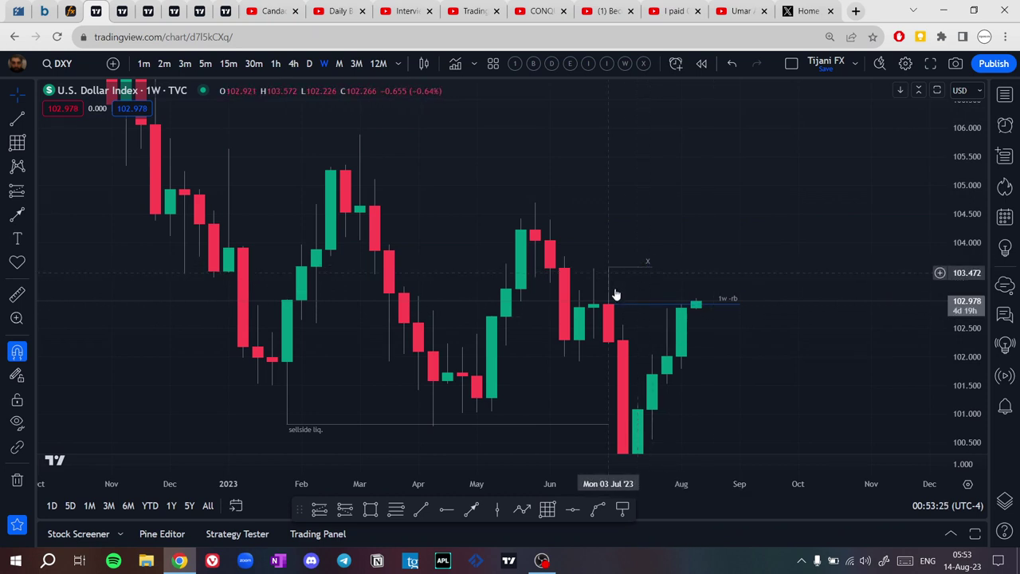
drag(736, 358, 693, 273)
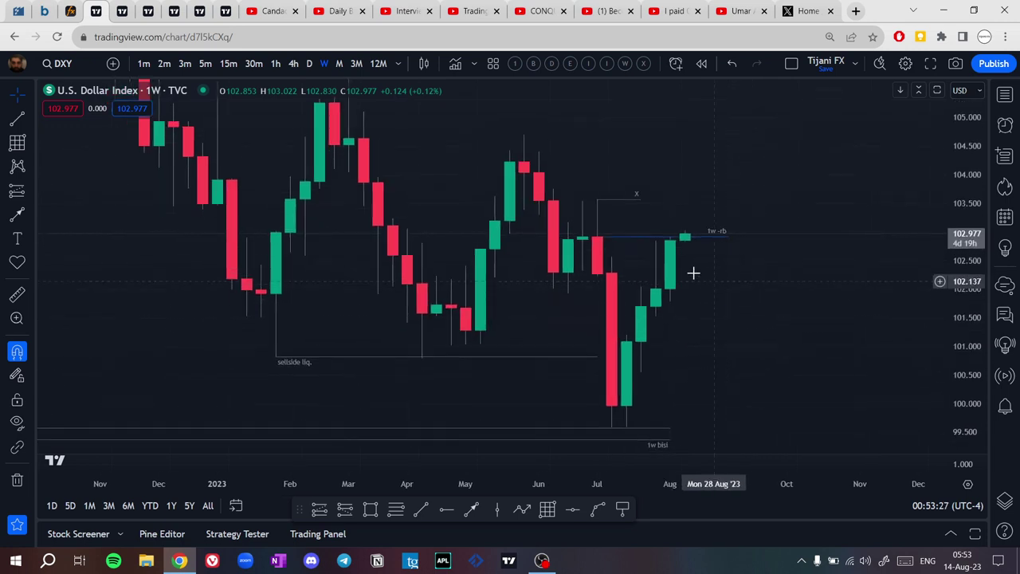
click(472, 508)
click(685, 232)
click(714, 423)
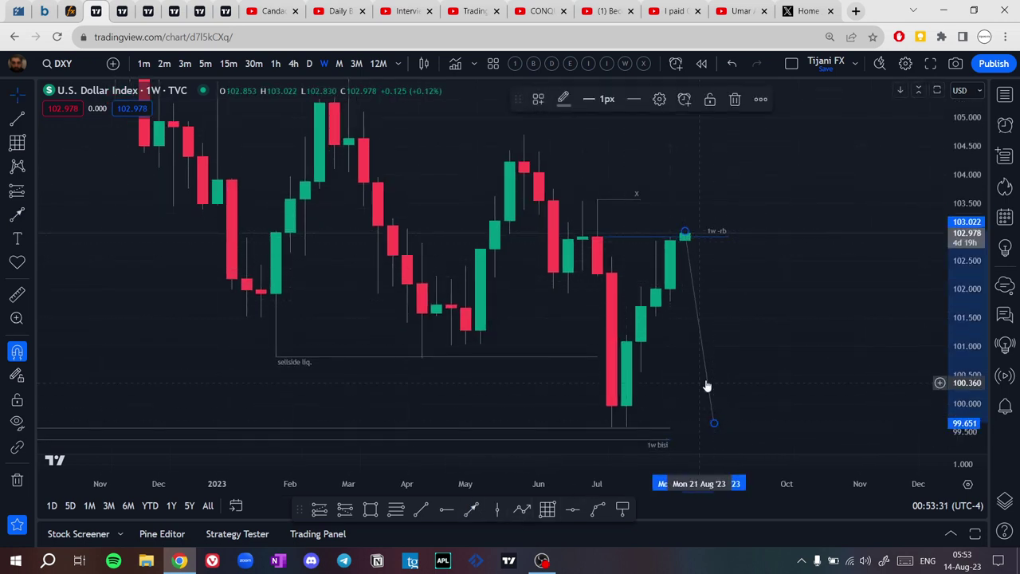
key(Delete)
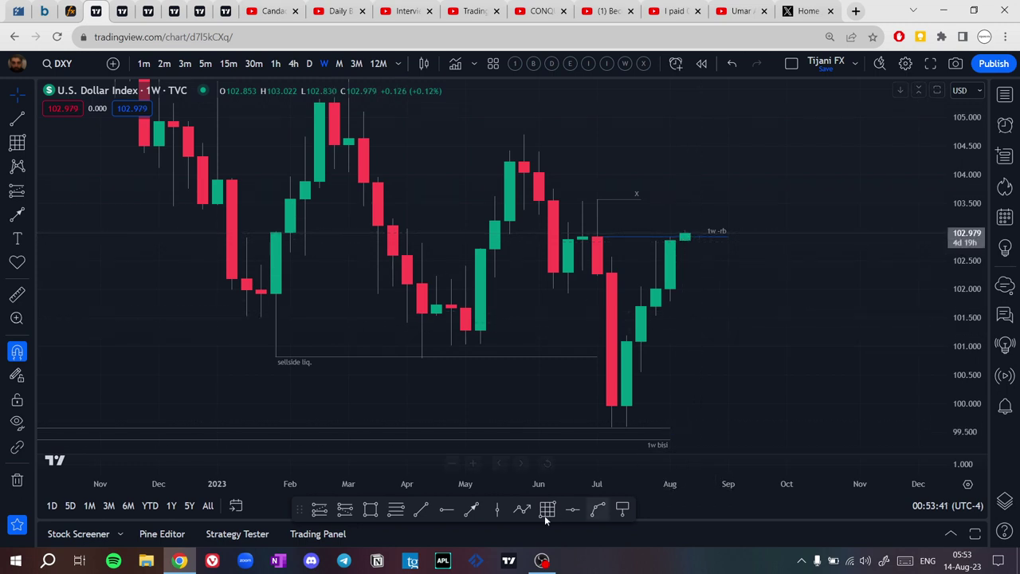
Draw a short horizontal trend line from the low of the 7 August weekly candle.
click(420, 510)
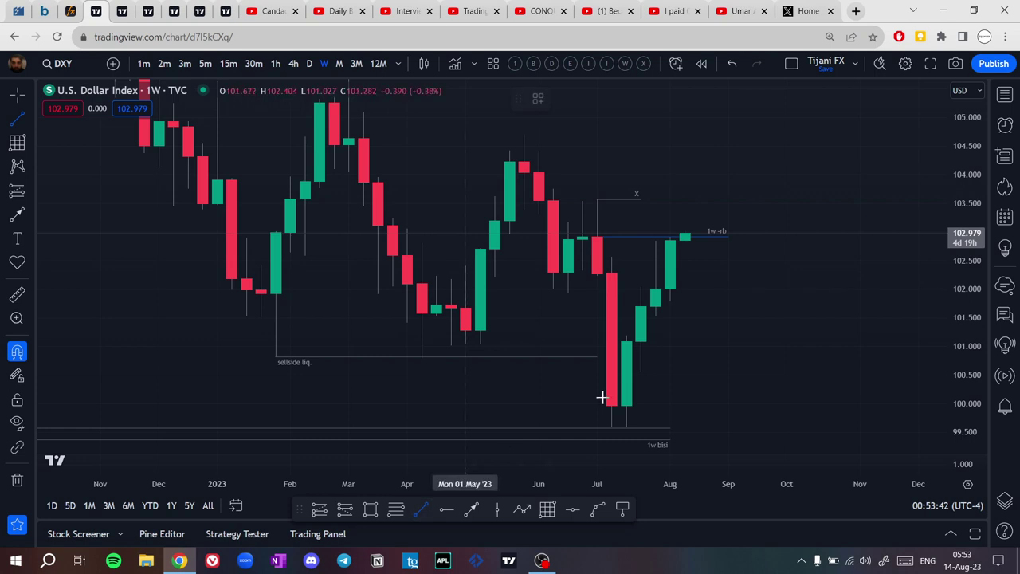
click(670, 302)
click(709, 309)
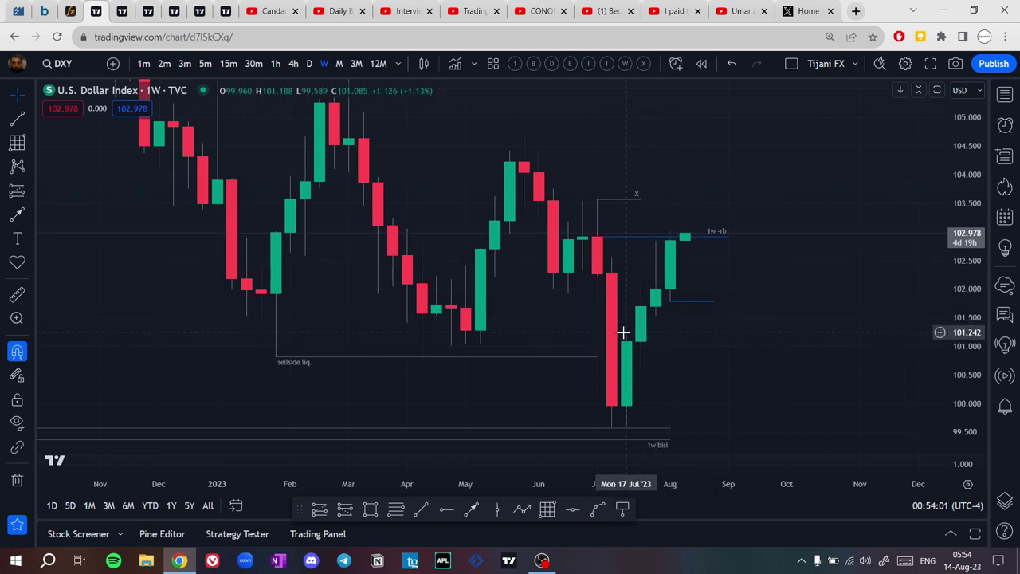
Sketch two projected price paths, one down to about 99.43 and one up to about 103.75, and remove both.
click(522, 509)
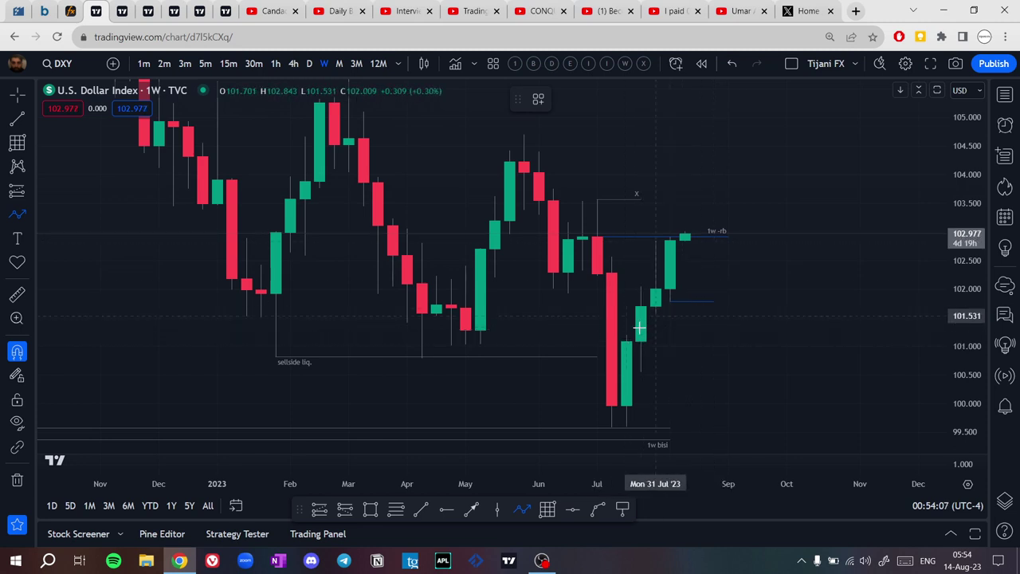
drag(715, 345, 729, 434)
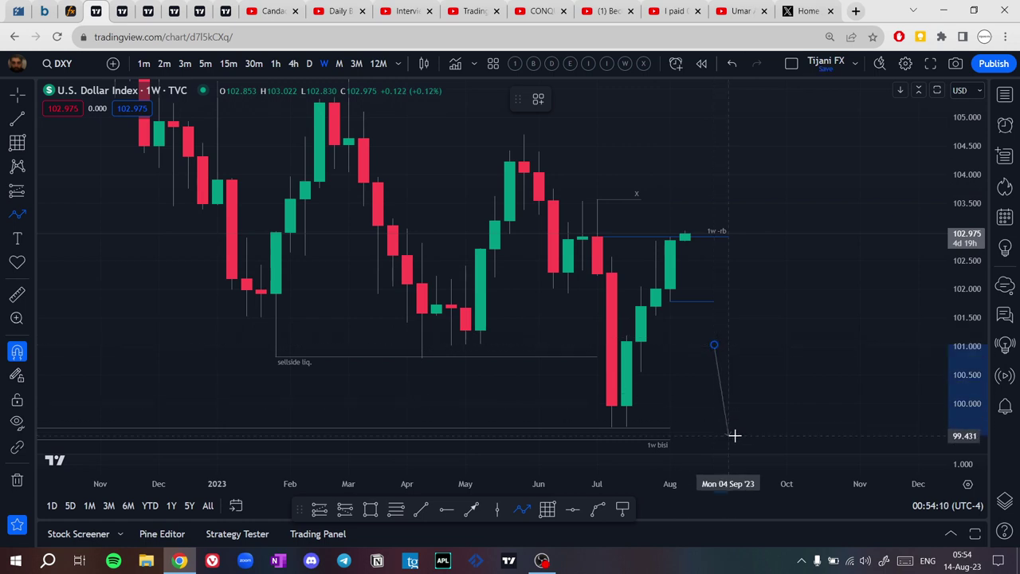
drag(741, 296, 773, 187)
click(522, 509)
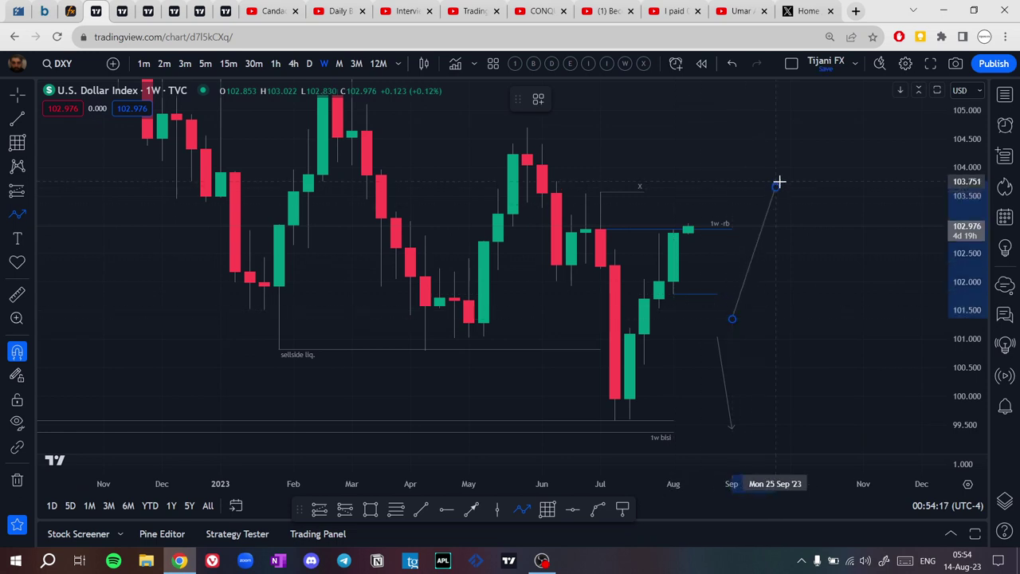
key(Escape)
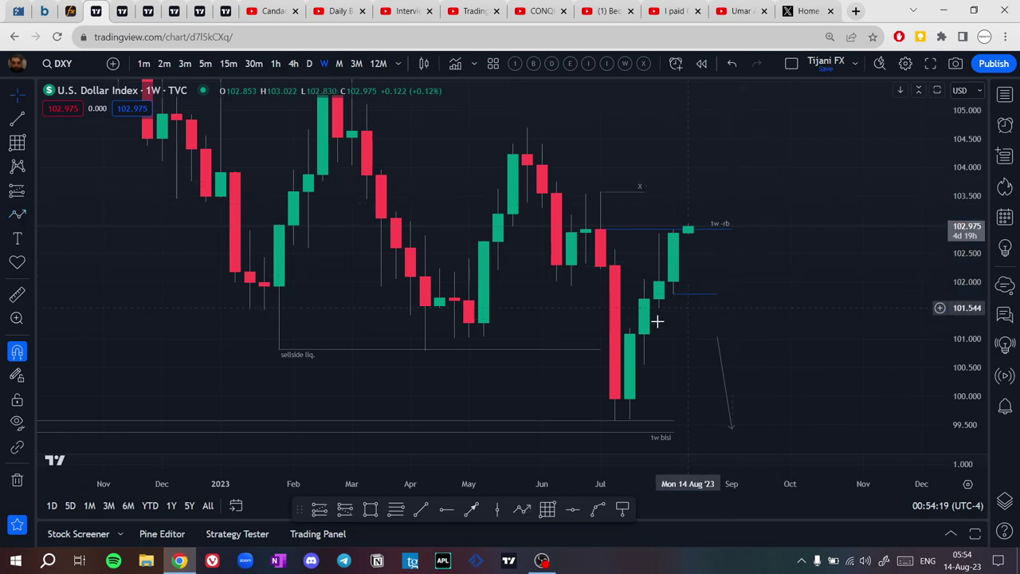
key(Escape)
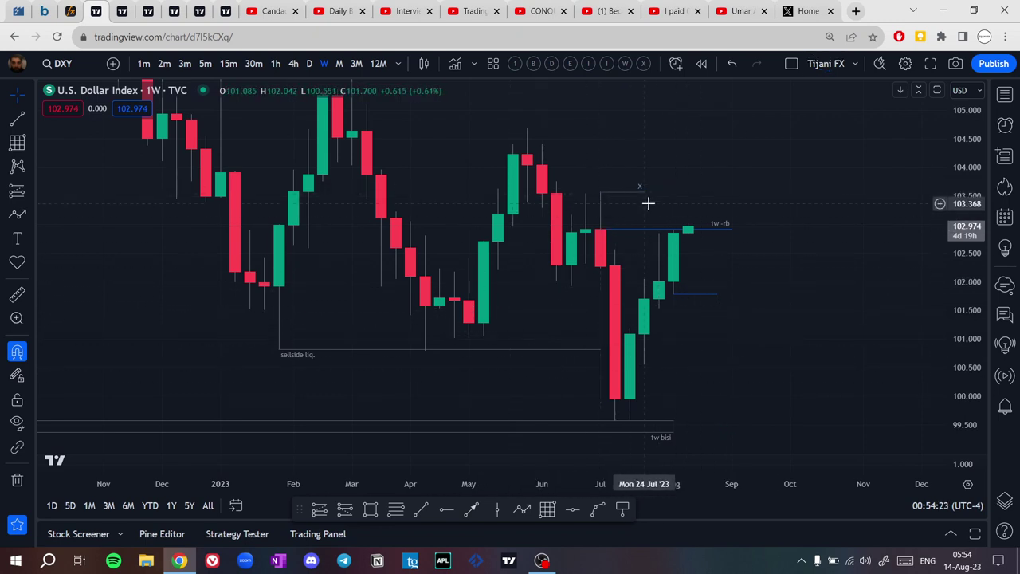
Switch to the daily timeframe and draw a rectangle over the 1–11 August range, from about 102.83 to 101.77.
click(309, 64)
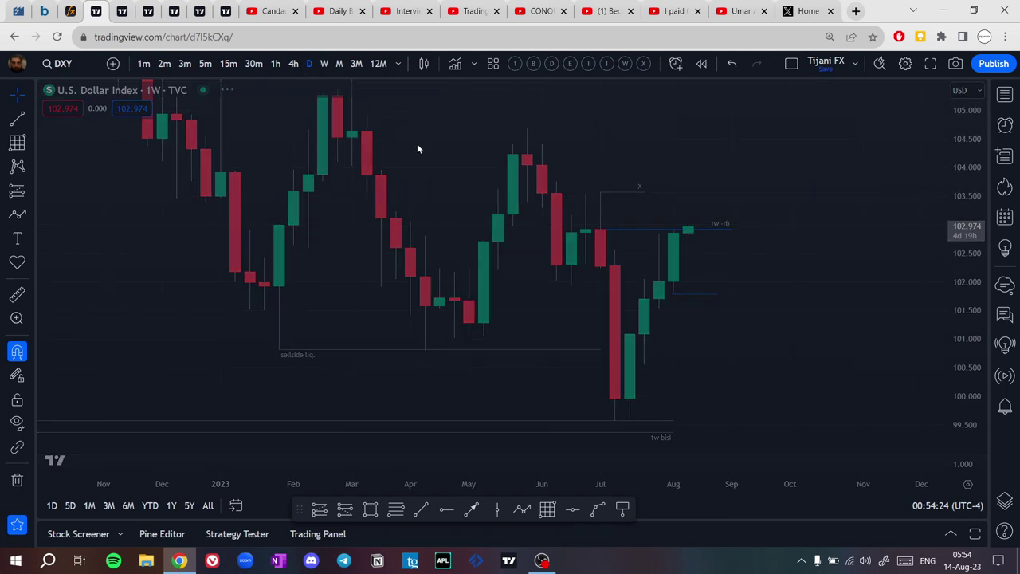
scroll(789, 299, down, 4)
scroll(857, 326, down, 3)
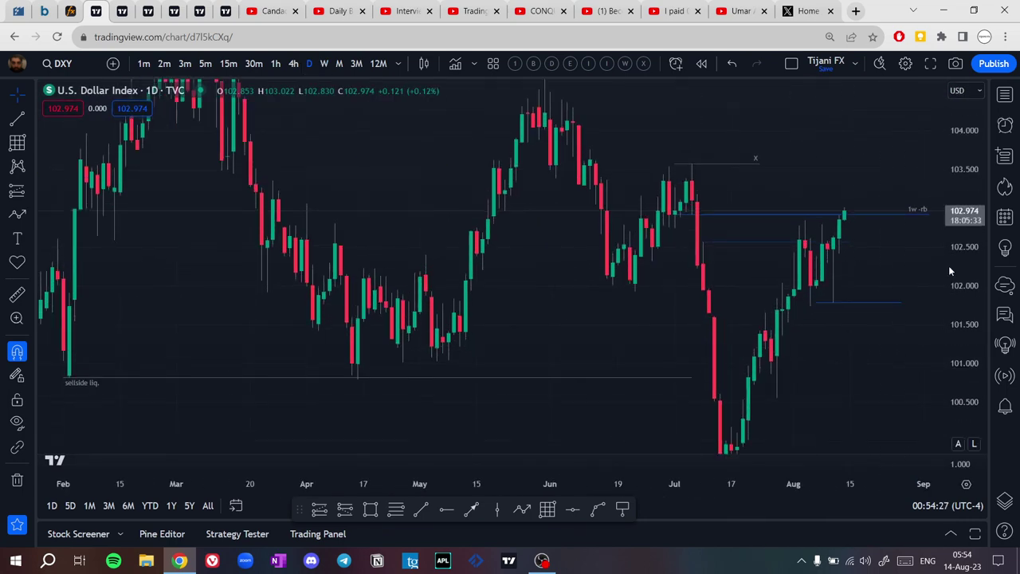
scroll(772, 298, up, 2)
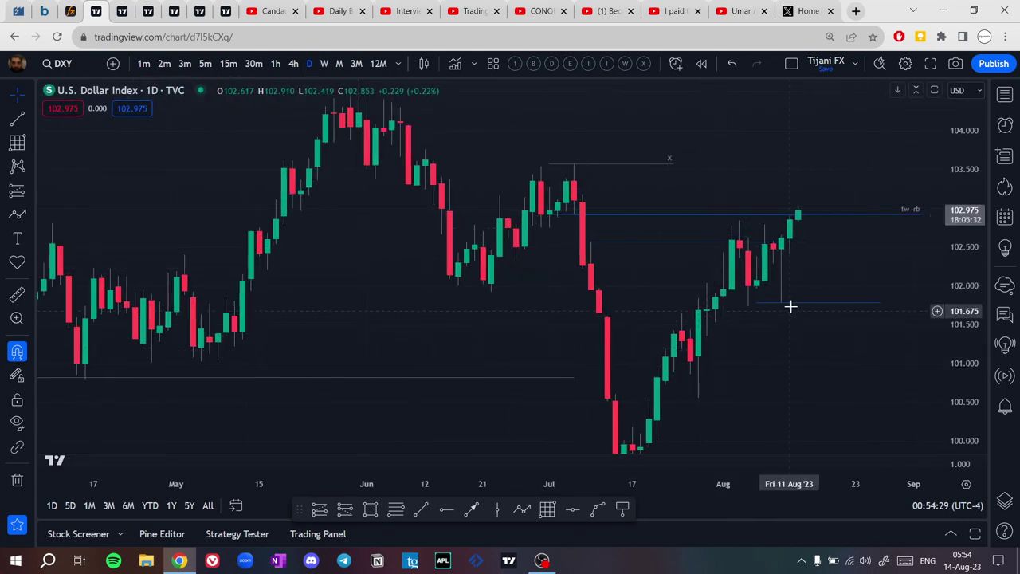
drag(785, 390, 664, 379)
click(370, 510)
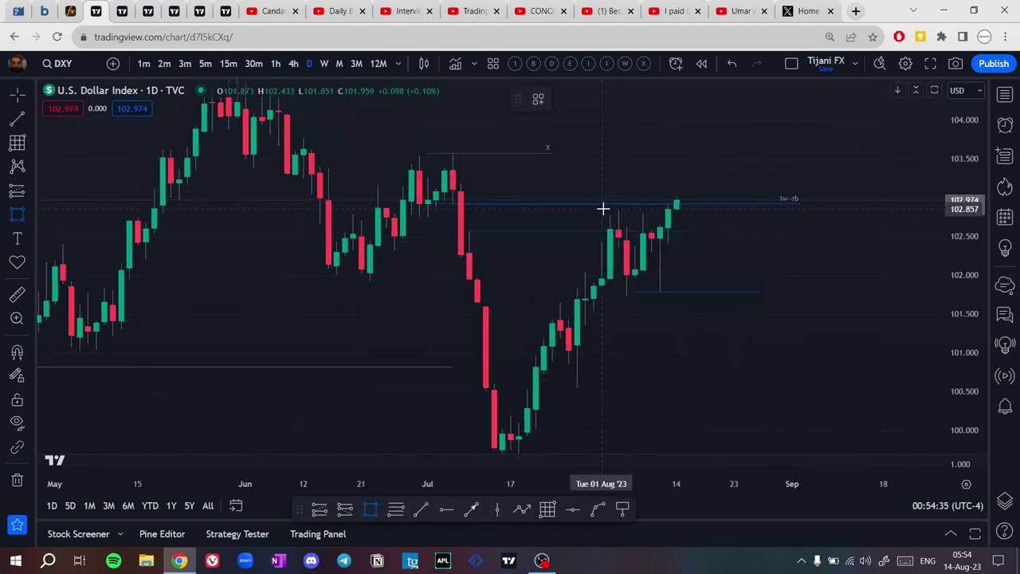
drag(605, 211, 667, 293)
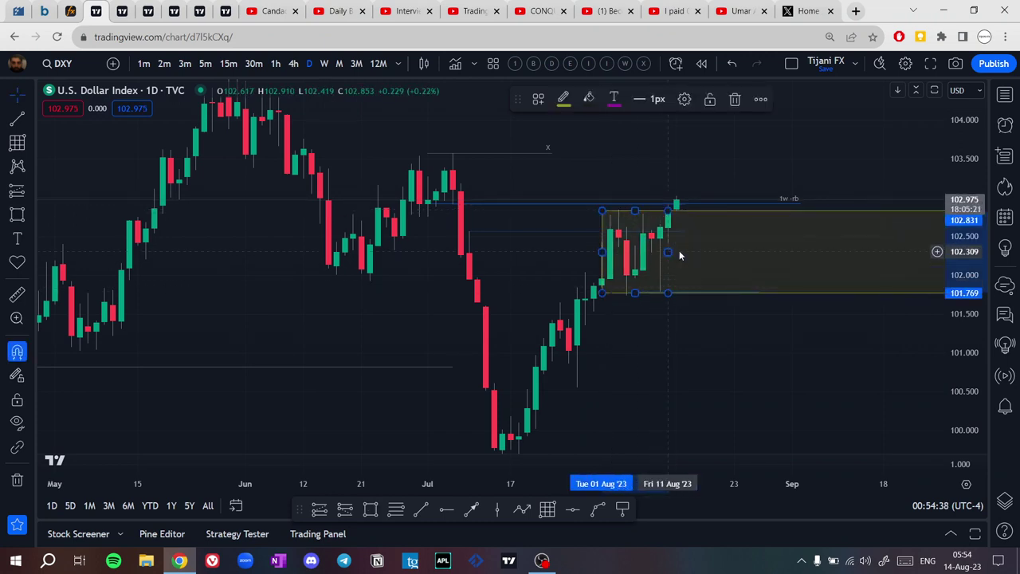
Apply the "grey rec" template to the August range rectangle.
right_click(669, 236)
mouse_move(718, 242)
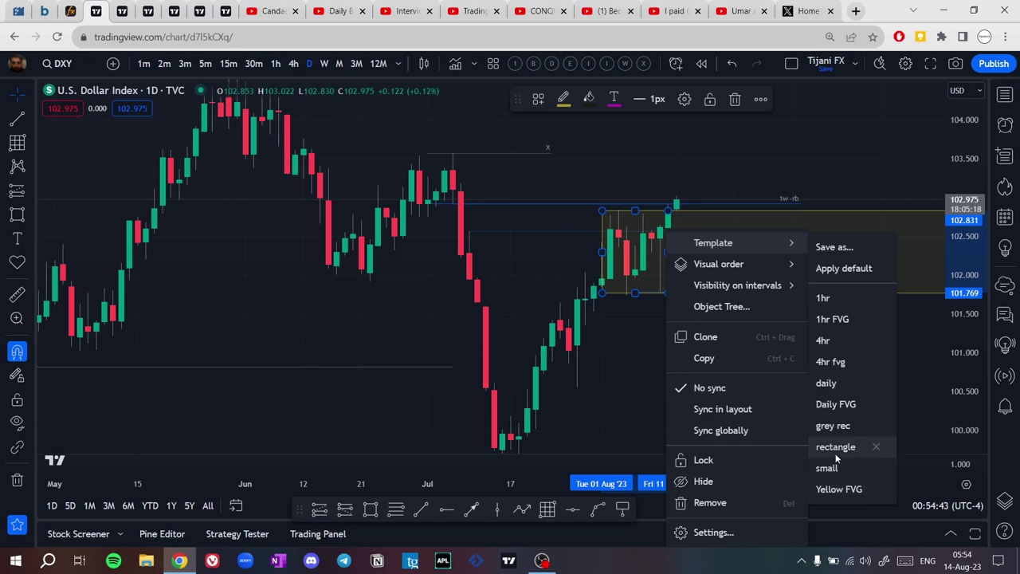
click(832, 426)
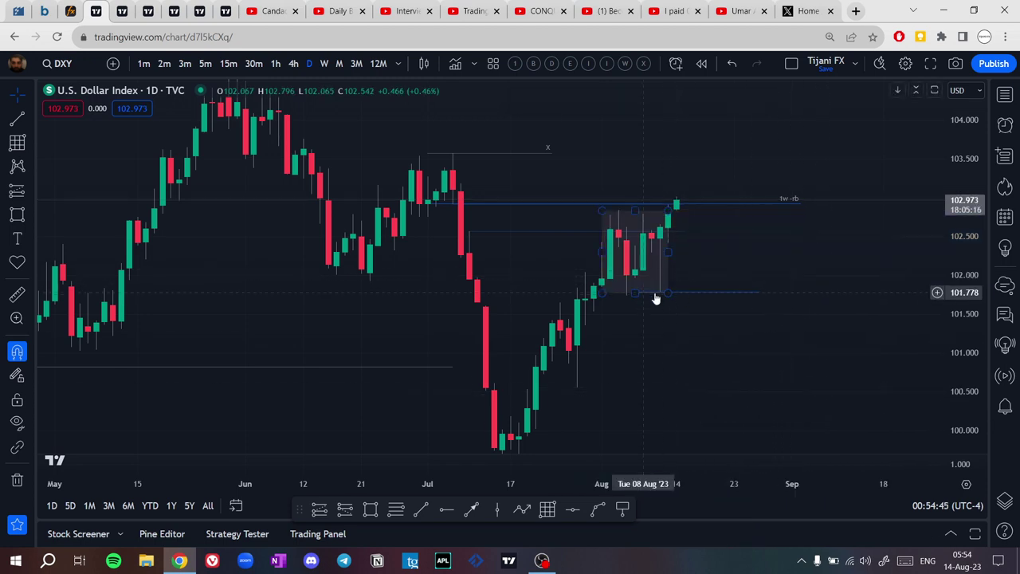
Delete the trend line at the August range low and lower the rectangle's bottom edge to about 101.735.
click(735, 291)
key(Delete)
drag(669, 295, 670, 301)
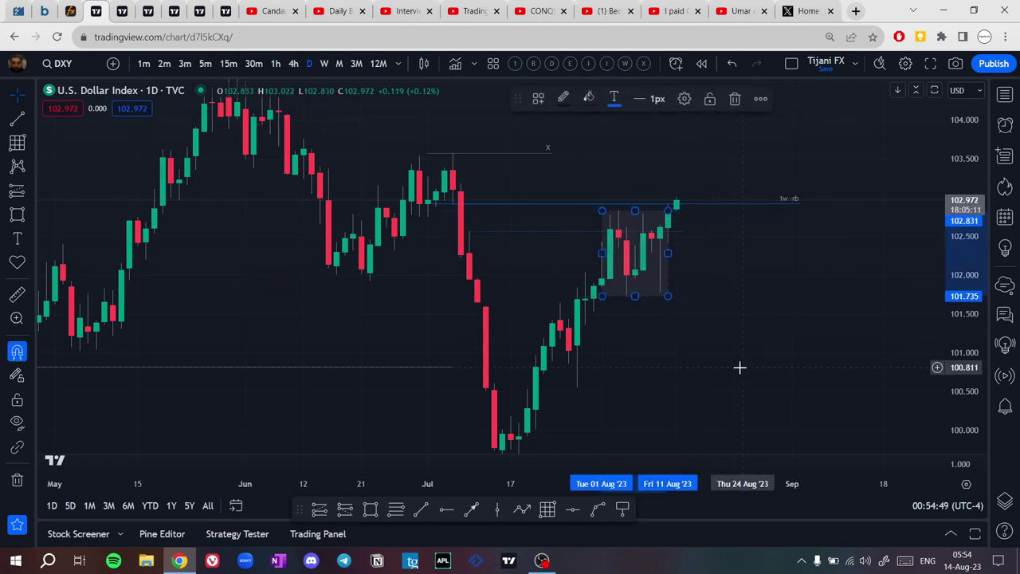
click(774, 369)
Draw a horizontal trend line from the 3 August high to 10 August at about 102.843.
drag(811, 303, 695, 254)
drag(644, 318, 687, 348)
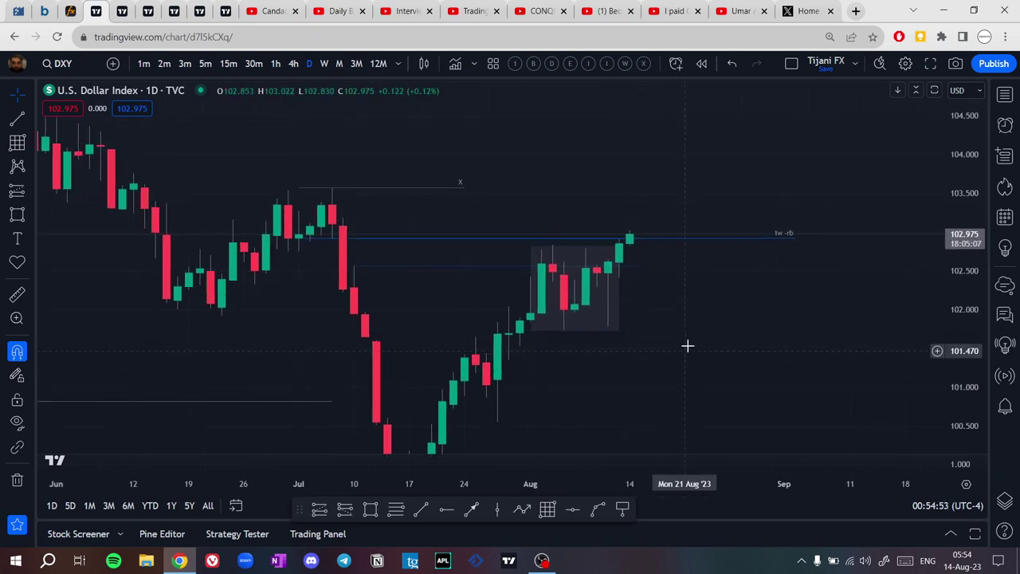
drag(973, 325, 969, 257)
drag(738, 323, 759, 327)
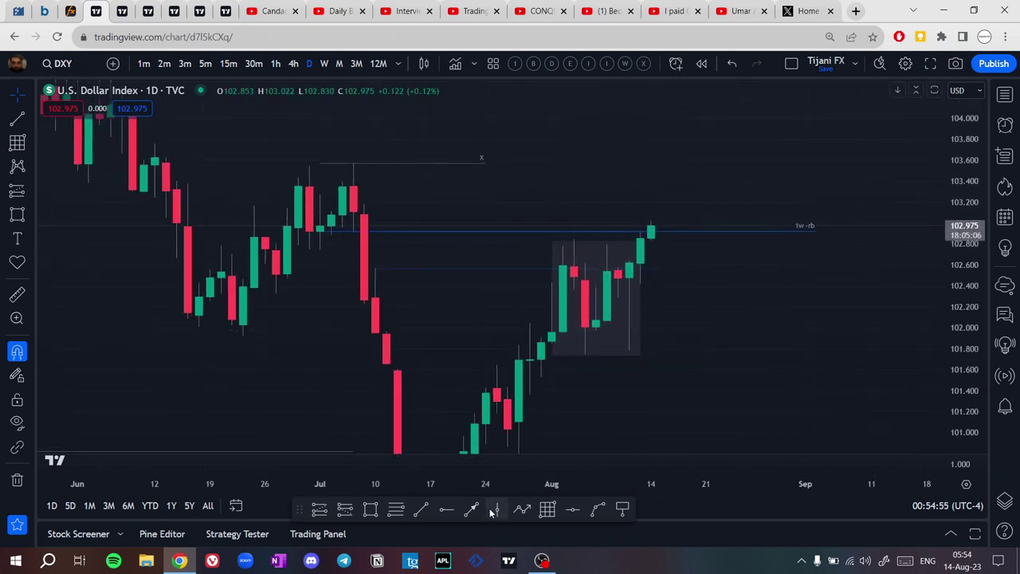
click(423, 512)
click(573, 239)
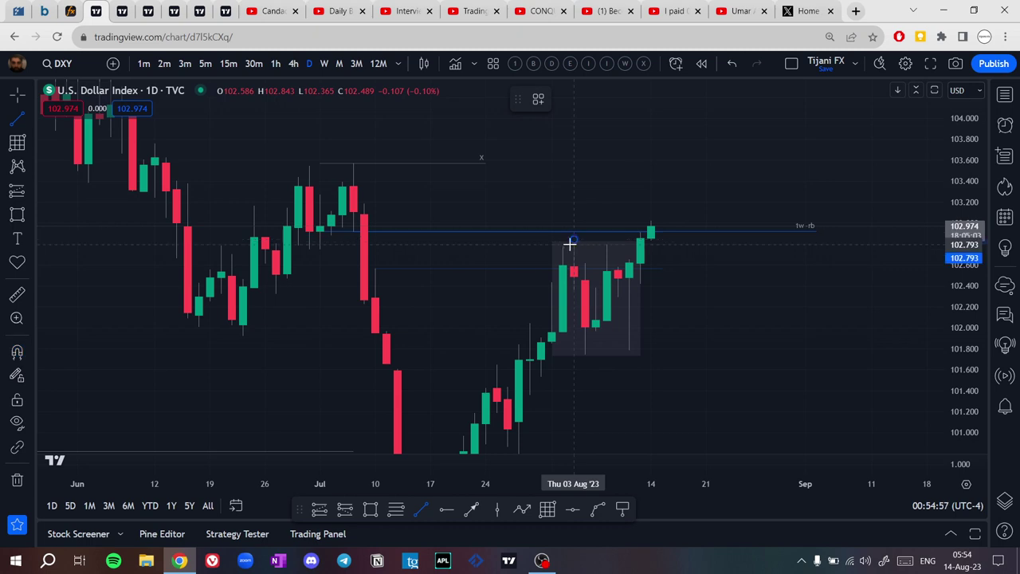
click(629, 243)
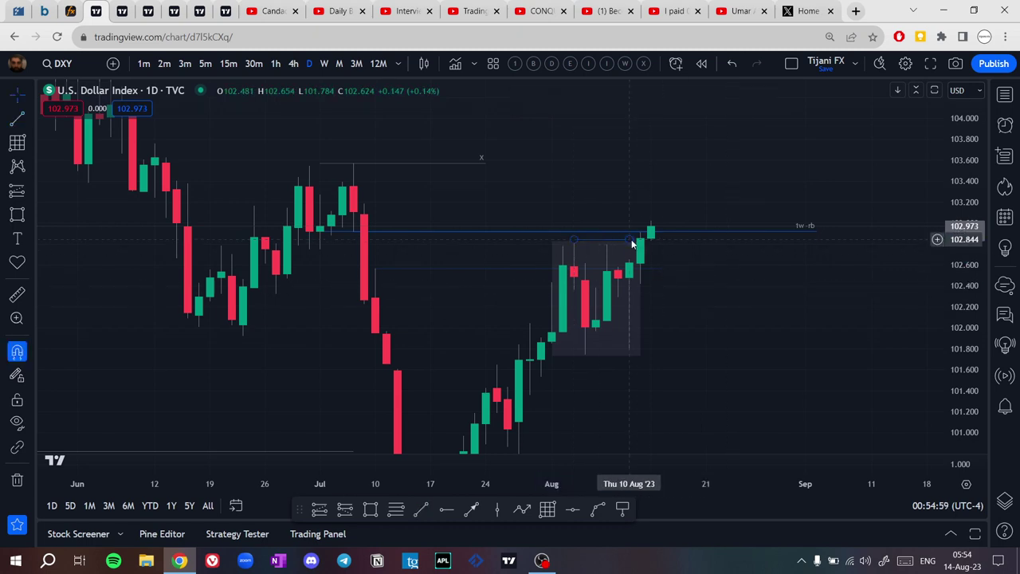
Label the trend line at the August range high "BSL" in italics and align its text to the left.
double_click(627, 245)
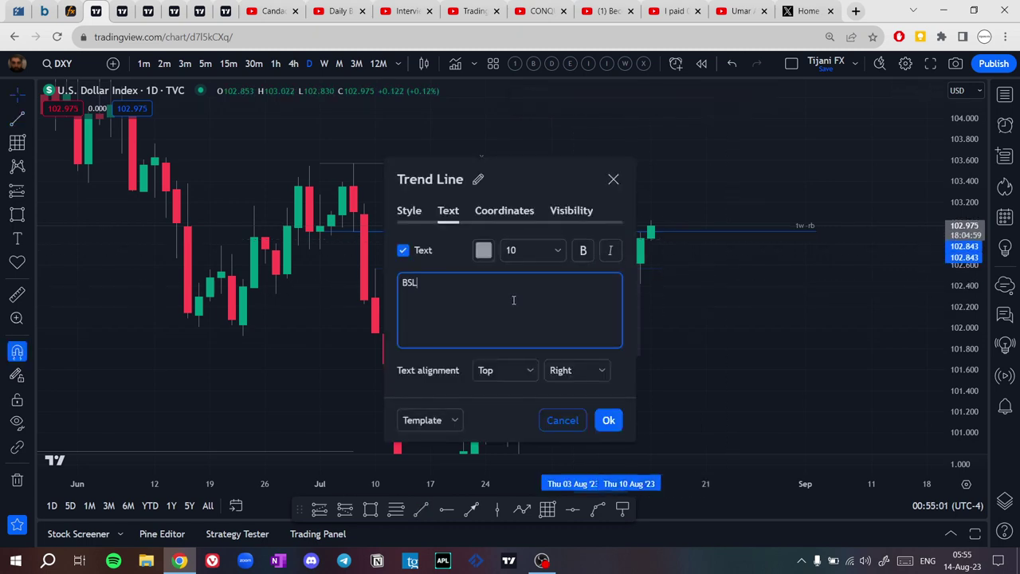
click(611, 251)
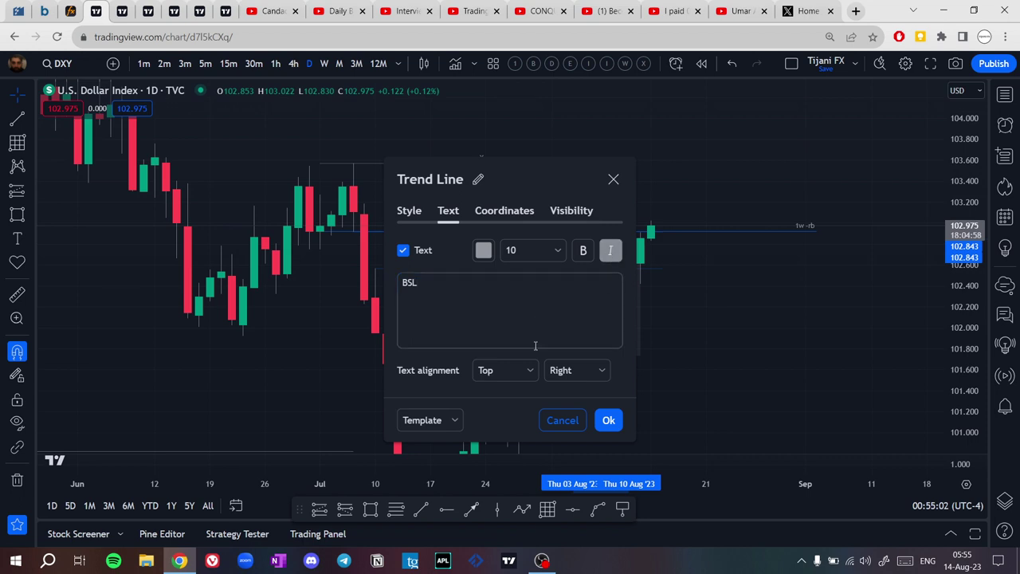
click(608, 421)
double_click(593, 242)
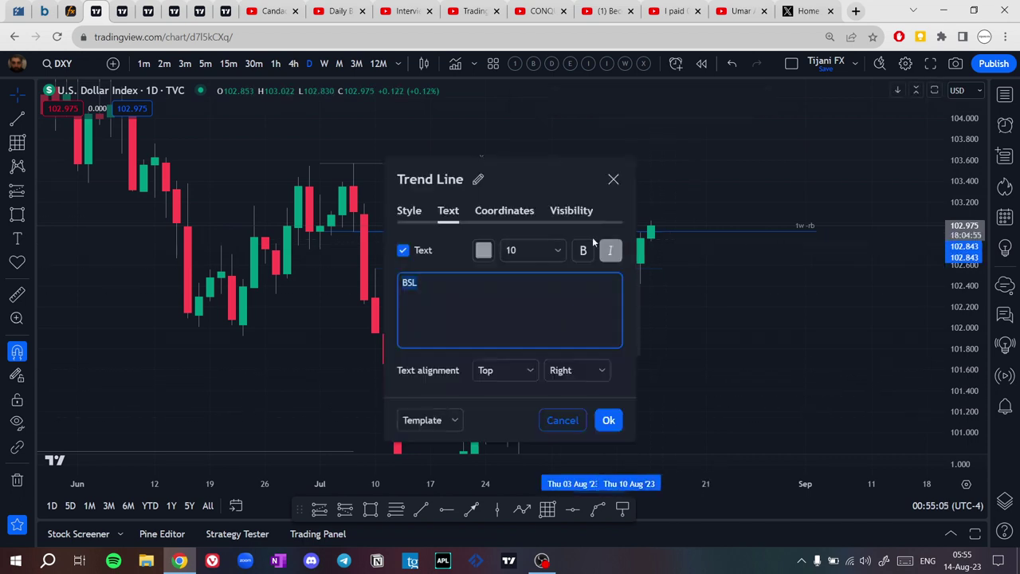
click(431, 429)
click(552, 377)
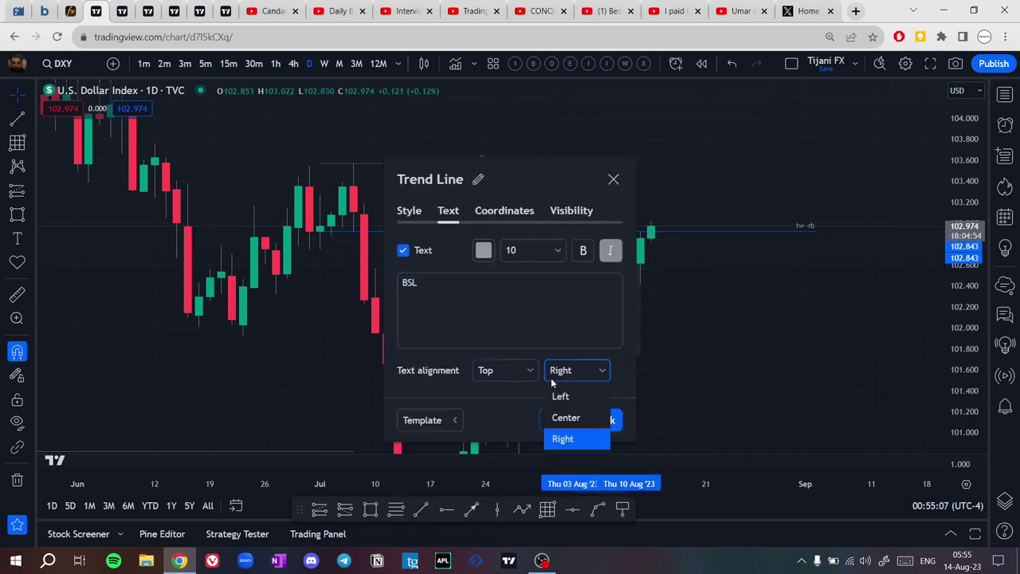
click(576, 397)
click(703, 390)
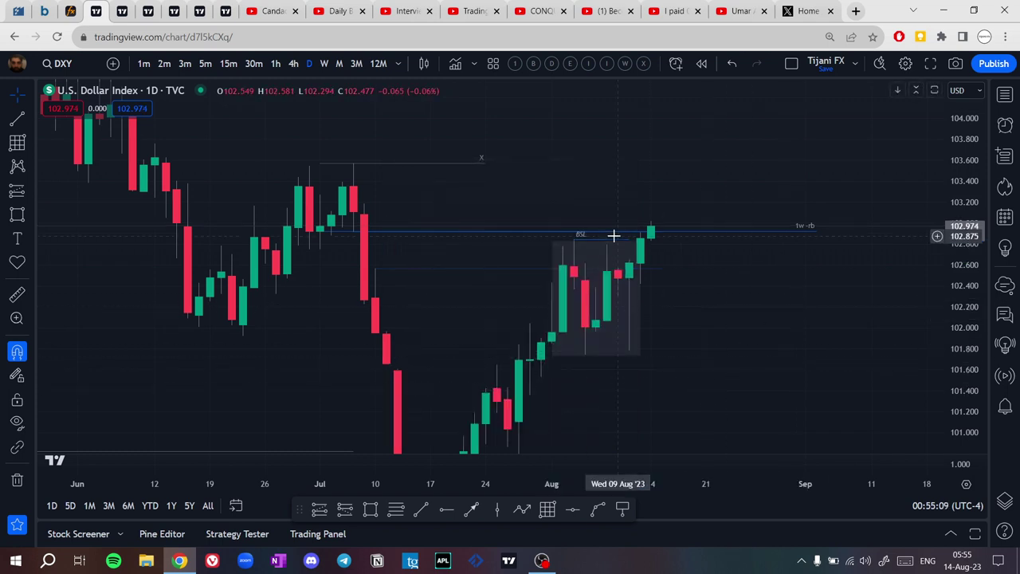
Delete the grey rectangle covering the August range.
click(636, 255)
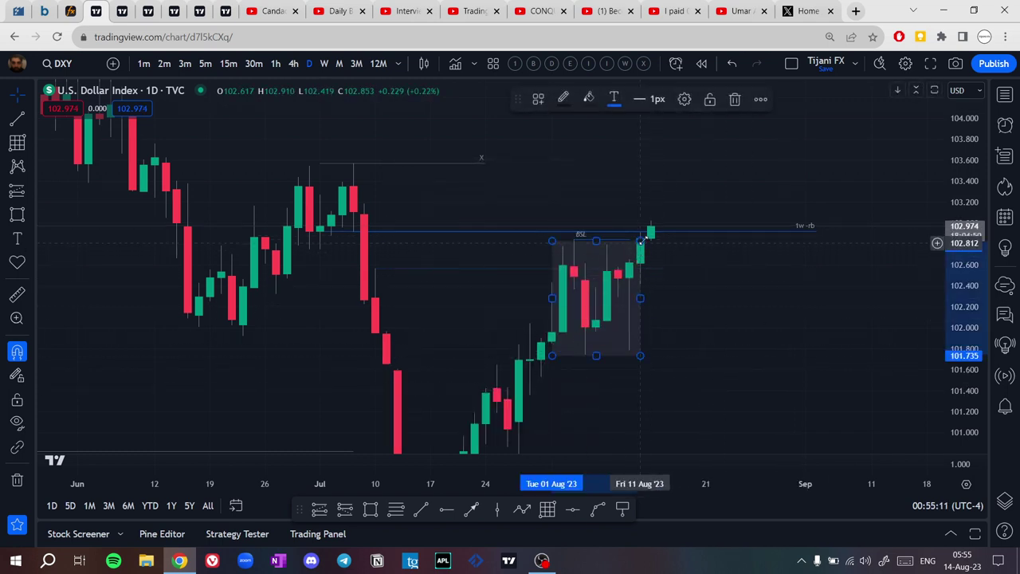
drag(640, 240, 643, 244)
click(747, 246)
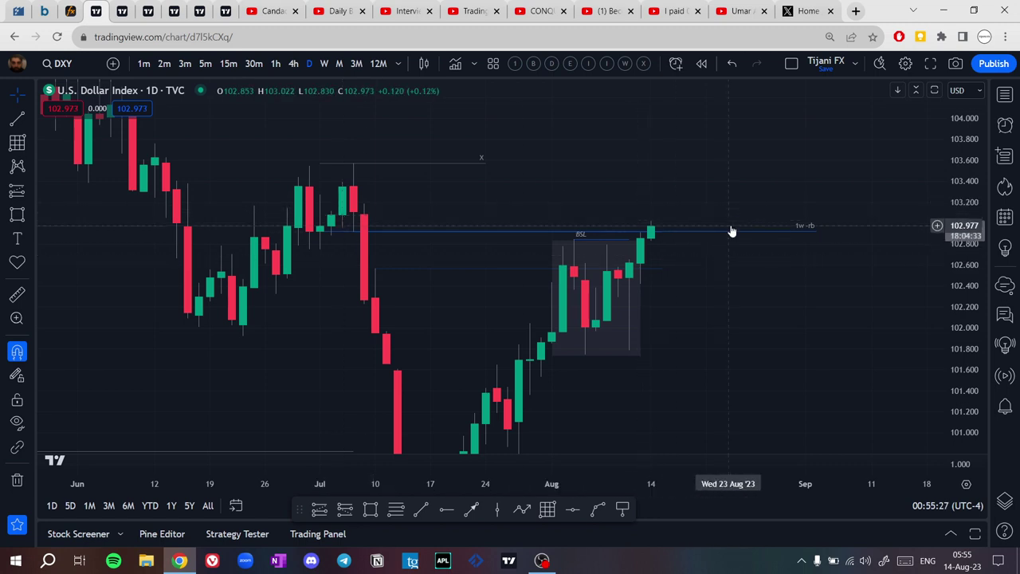
drag(831, 292, 758, 231)
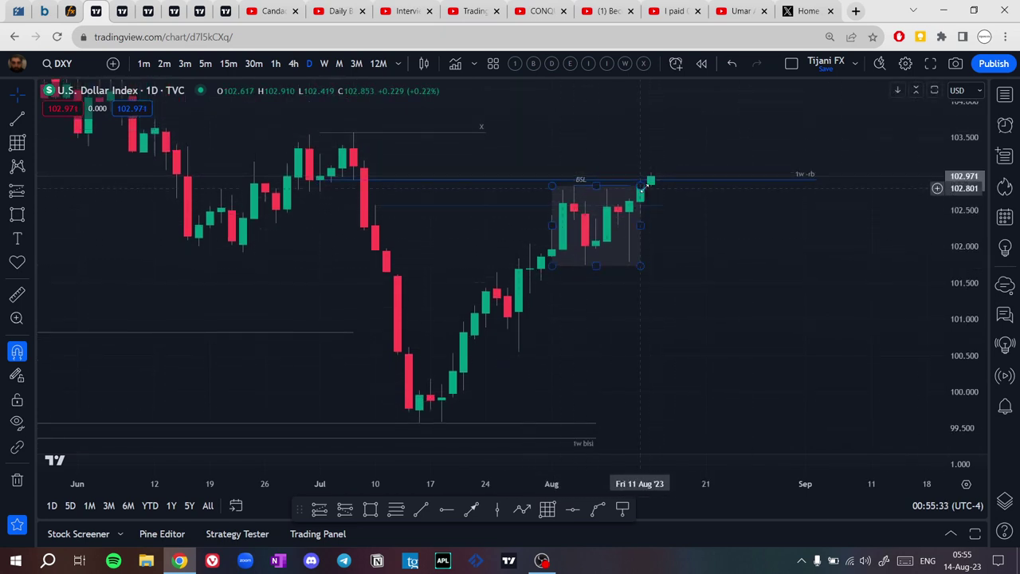
middle_click(640, 267)
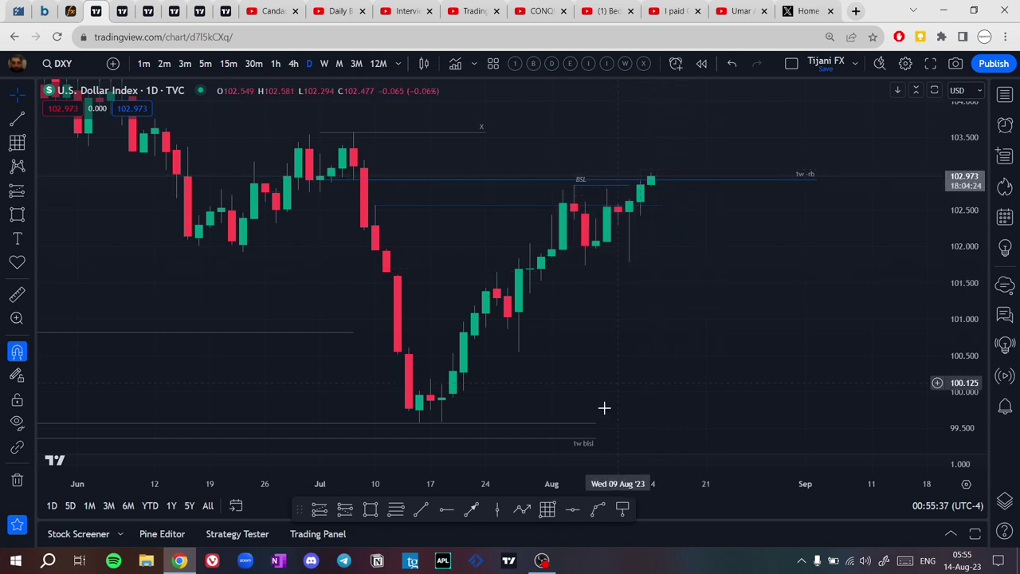
Draw a horizontal trend line from the 4 August low to 18 August at about 101.742.
click(420, 508)
click(584, 267)
click(690, 266)
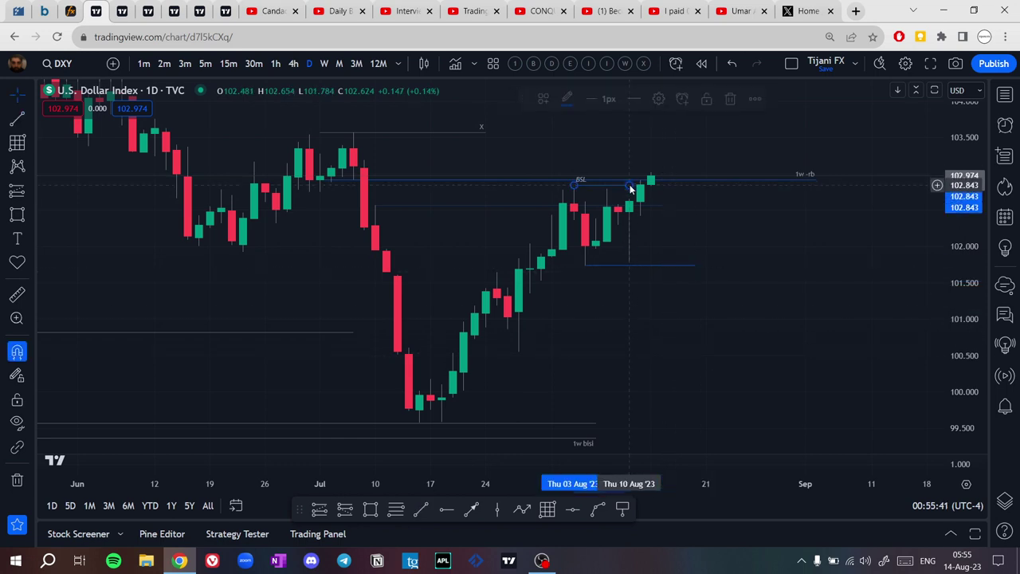
Change the line colour of the "BSL" trend line to grey.
double_click(630, 189)
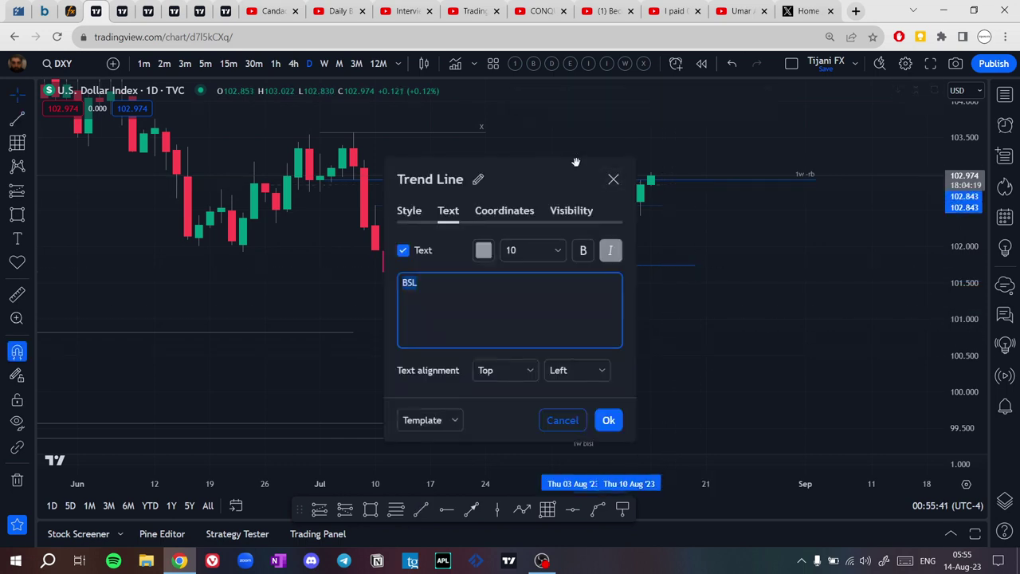
click(408, 212)
click(491, 166)
click(543, 185)
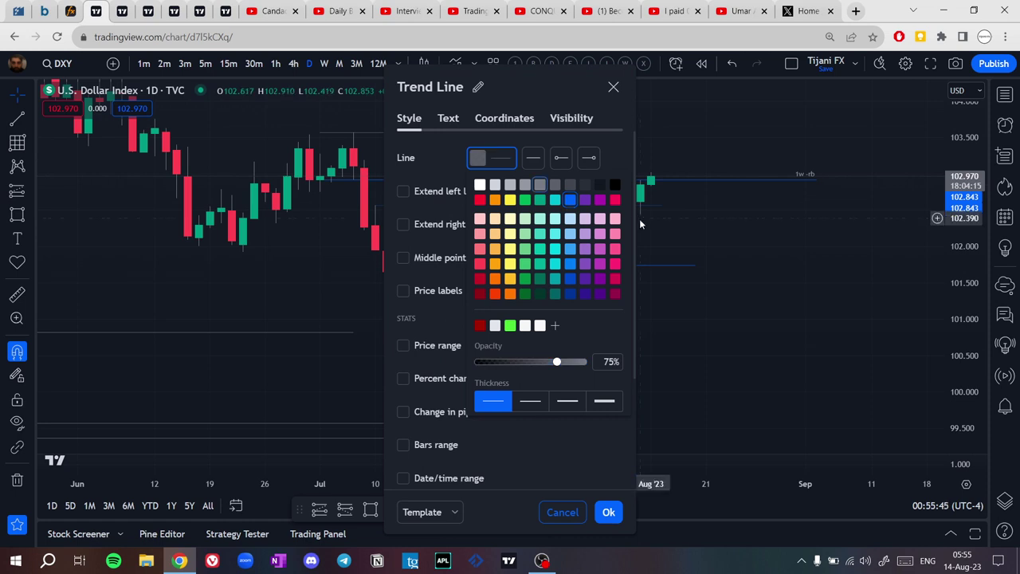
click(670, 238)
Apply the "line" template to the trend line at the August low and shorten it to 16 August.
right_click(697, 268)
mouse_move(837, 242)
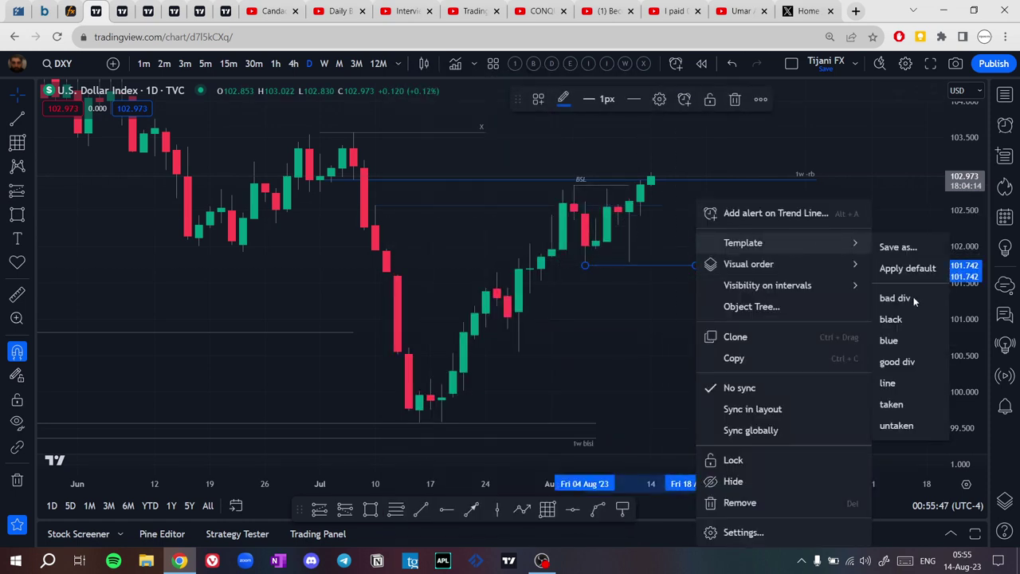
click(887, 385)
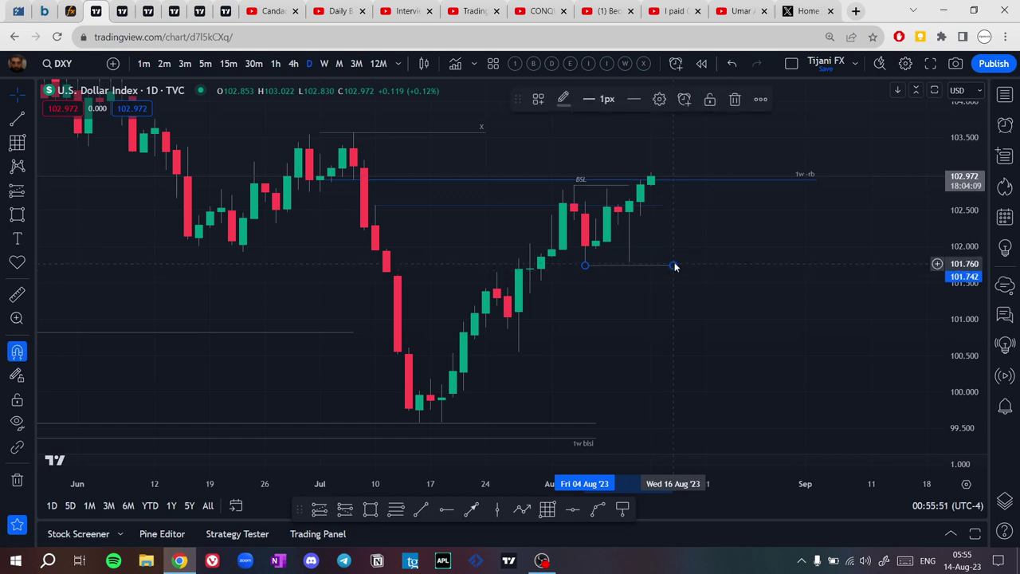
Label the trend line at the August low "Sellside liq." in italics and align its text to the left.
double_click(673, 265)
click(449, 118)
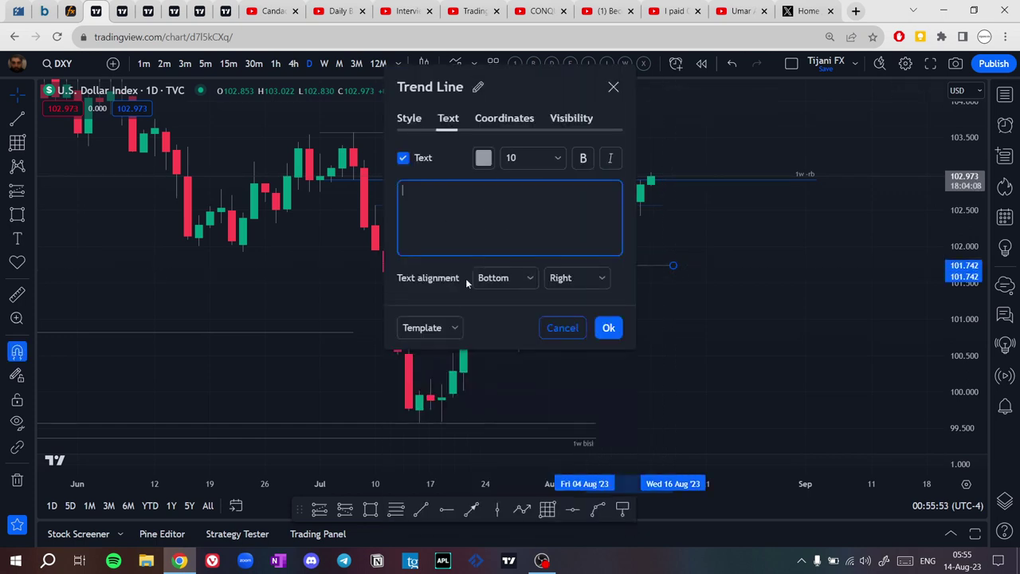
text(Sellside liq.)
click(609, 158)
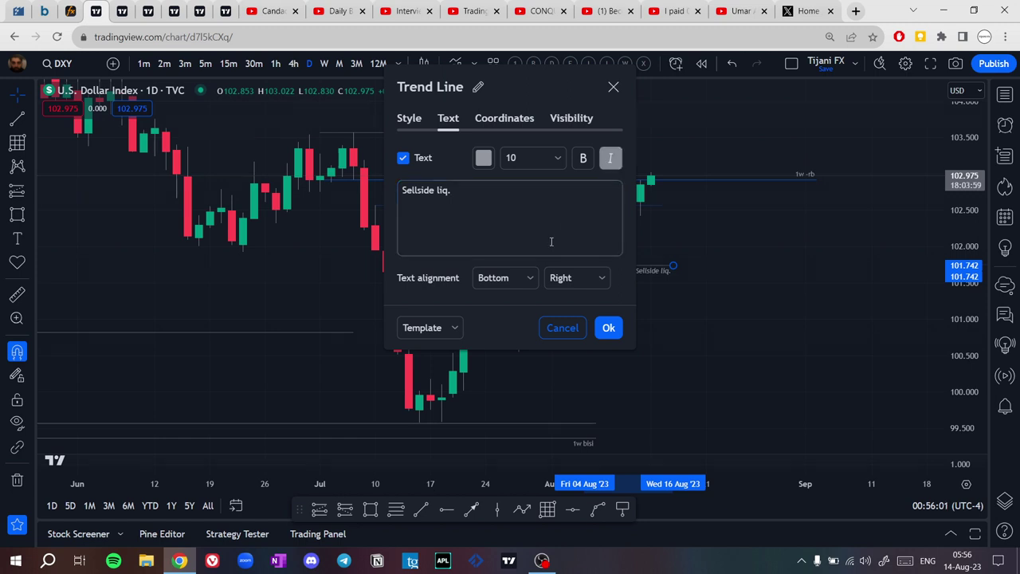
click(498, 279)
click(573, 278)
click(560, 301)
click(674, 296)
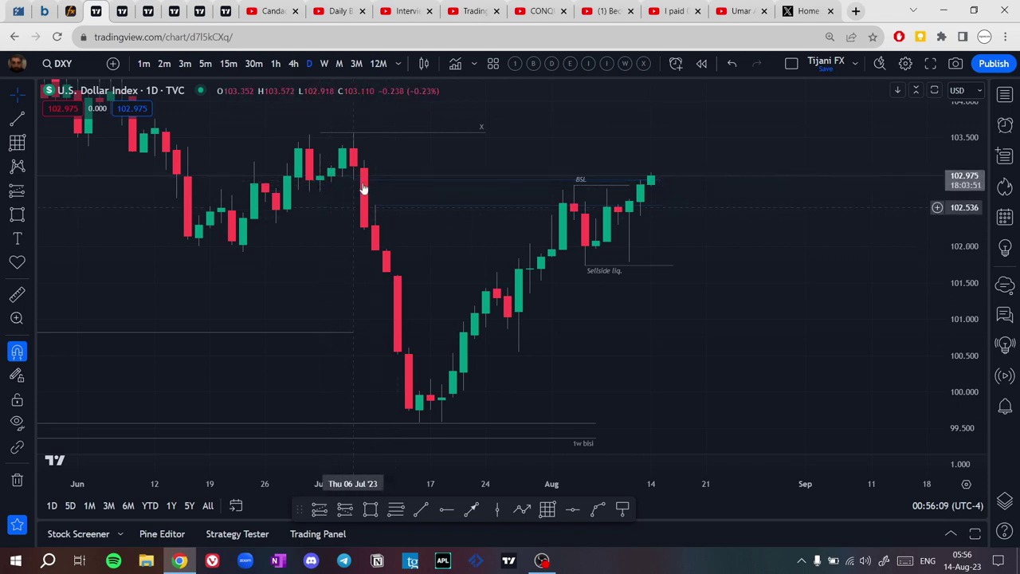
Extend the blue trend lines at 102.918 and 102.564 to 18 August and move the "X" line's start to the 6 July high.
click(669, 179)
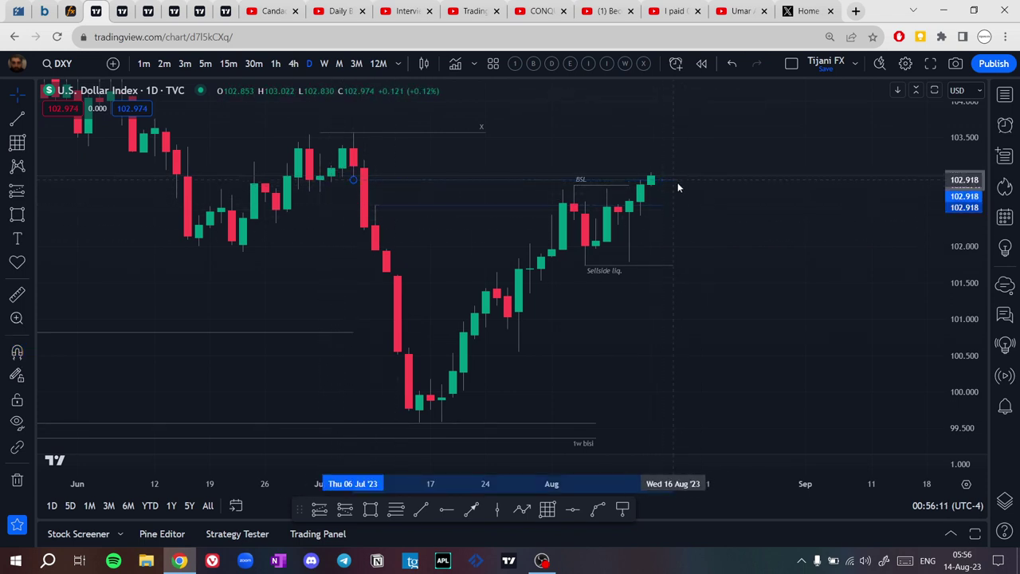
click(661, 205)
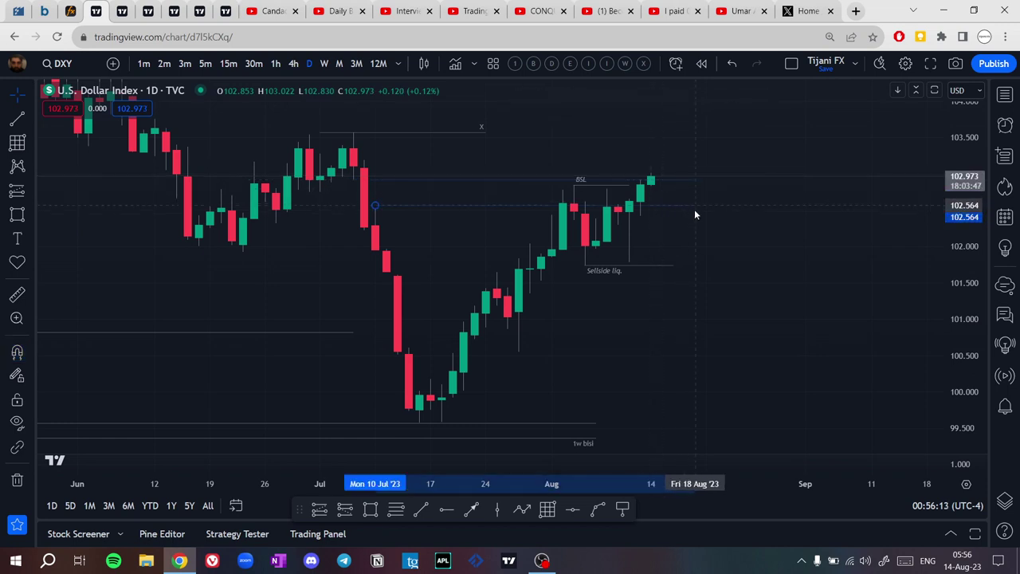
click(725, 245)
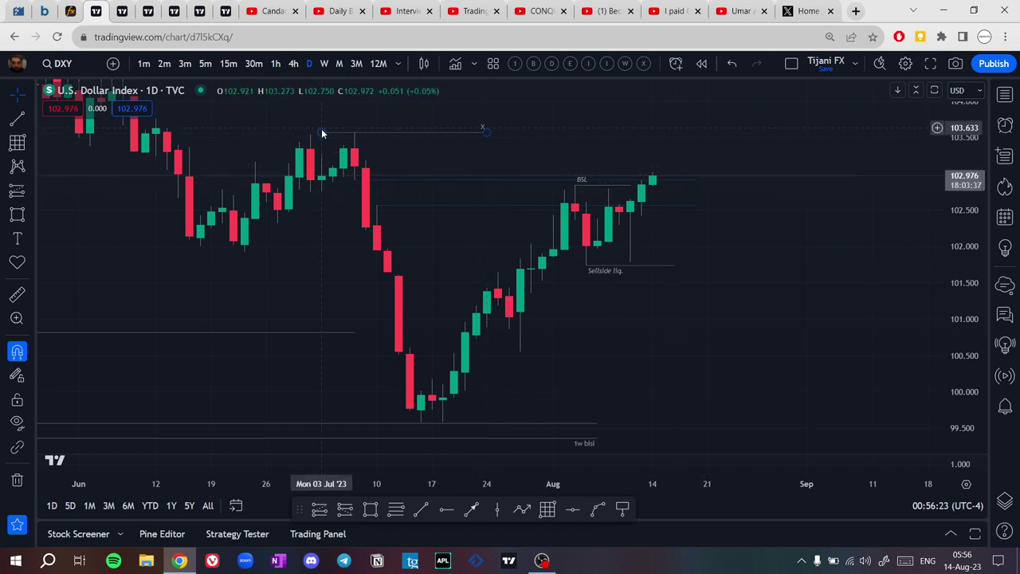
click(355, 133)
click(776, 294)
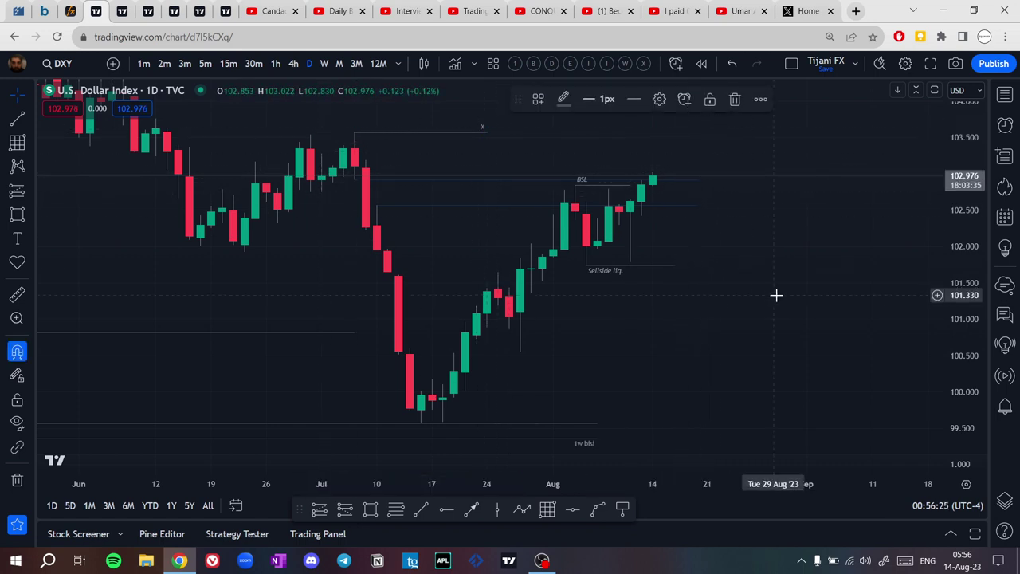
Examine the wider daily price history and switch the chart to the weekly timeframe.
drag(824, 266, 832, 277)
scroll(647, 231, down, 5)
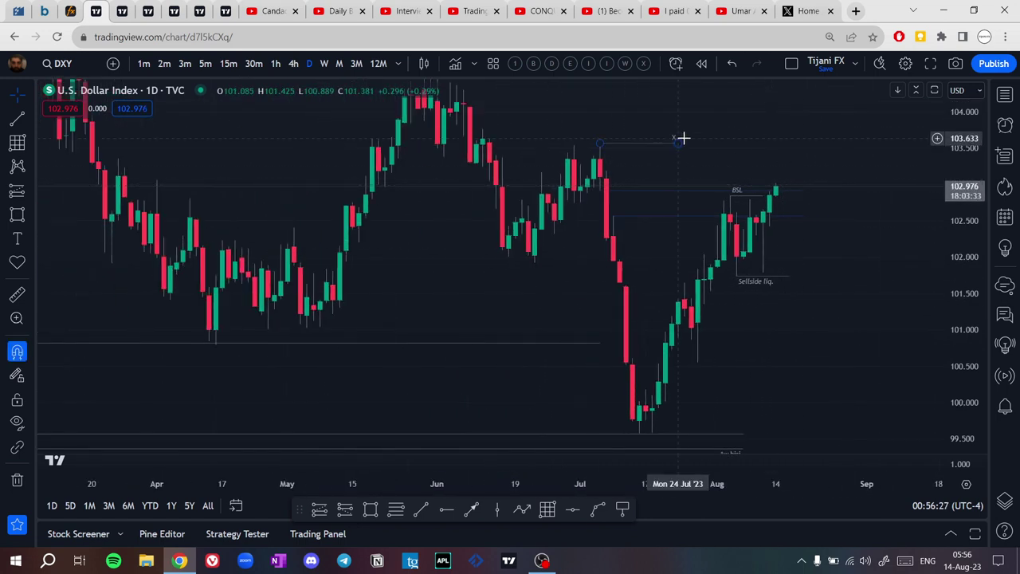
scroll(670, 138, up, 2)
scroll(690, 298, down, 4)
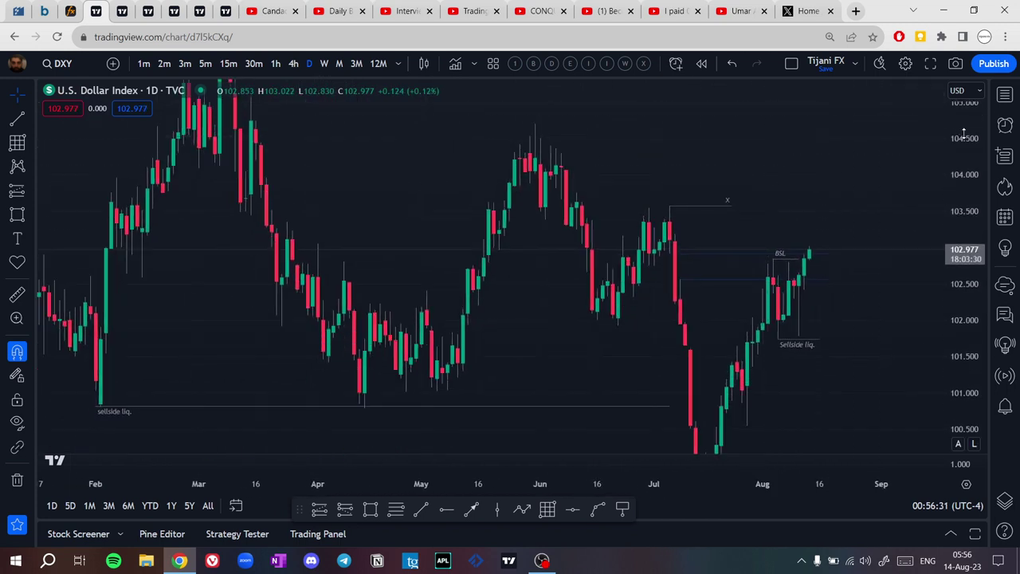
drag(962, 136, 922, 262)
click(325, 62)
scroll(804, 157, up, 4)
drag(963, 147, 956, 258)
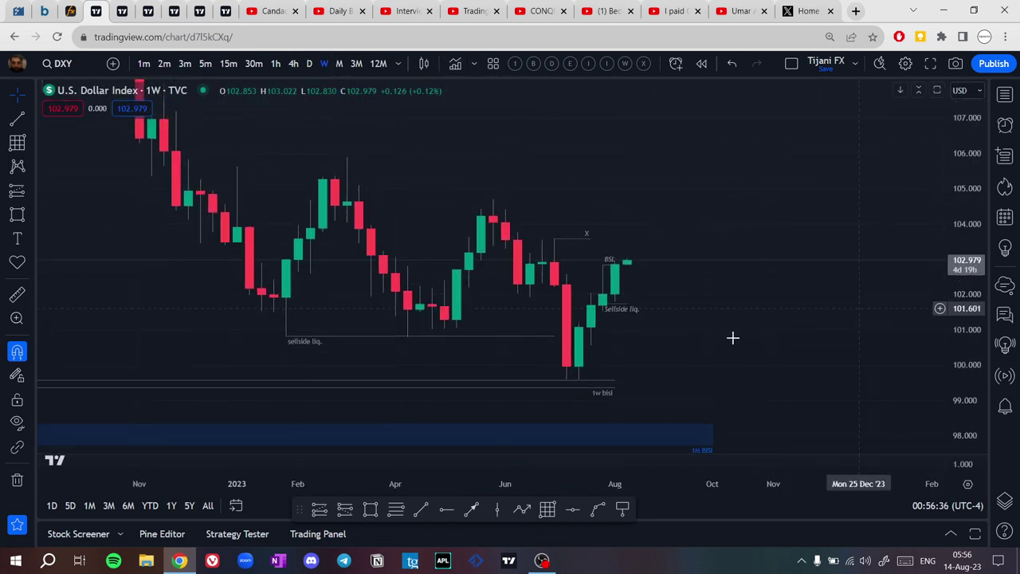
Draw a horizontal trend line at about 105.951 from the 5 December 2022 candle to early August 2023.
click(421, 506)
scroll(359, 130, down, 2)
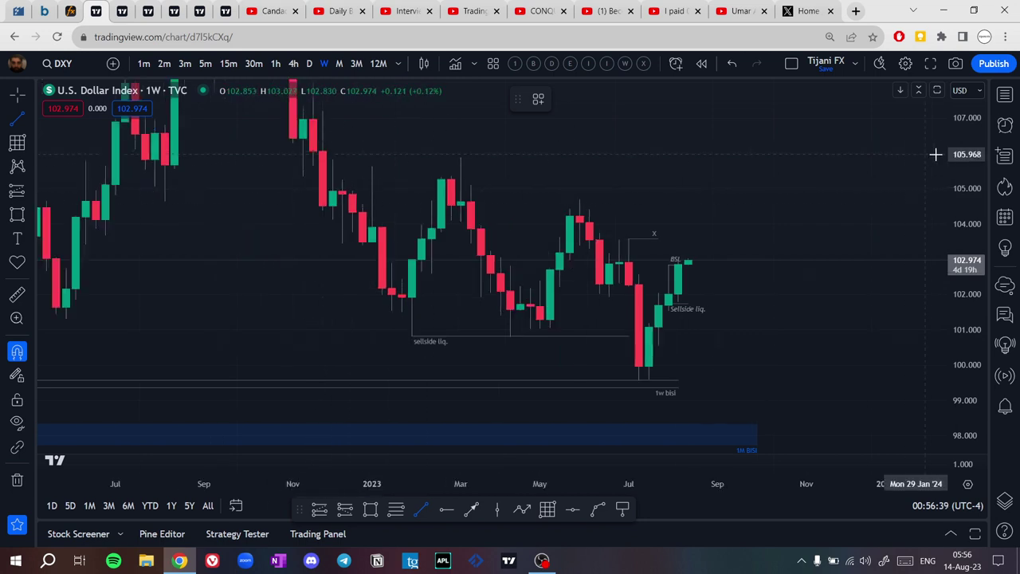
drag(959, 157, 956, 251)
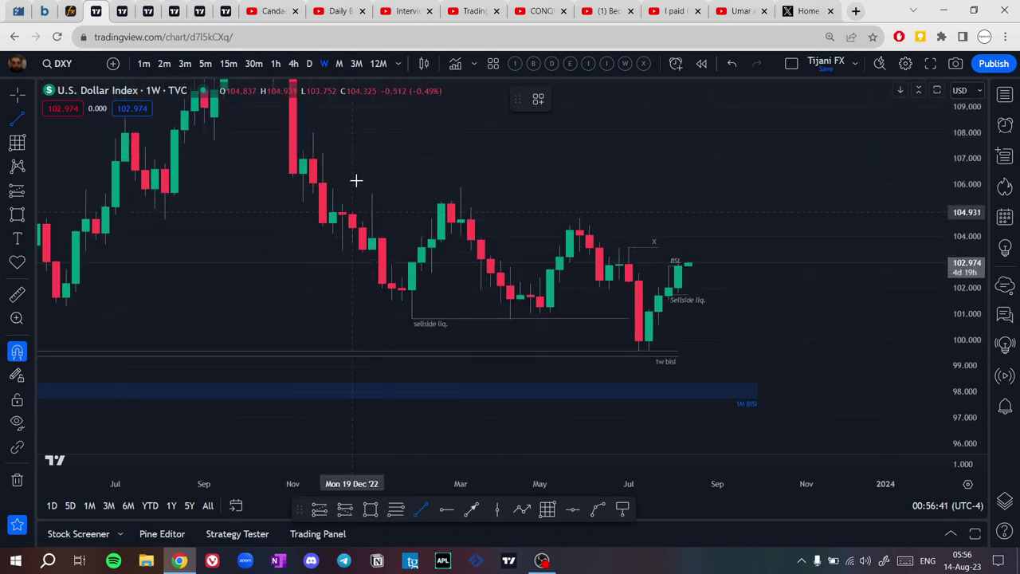
drag(333, 185, 677, 186)
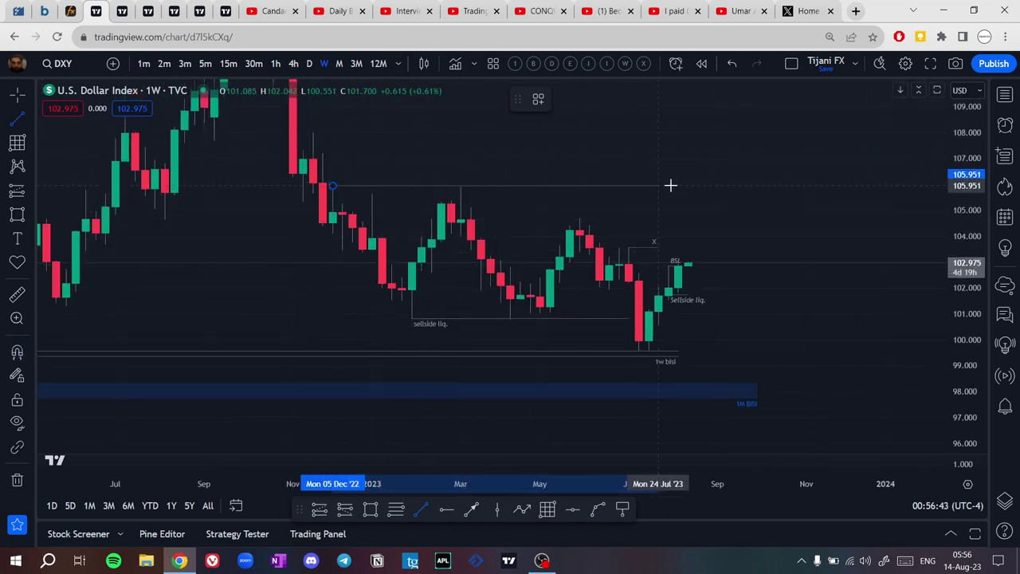
drag(424, 170, 414, 284)
drag(364, 208, 662, 183)
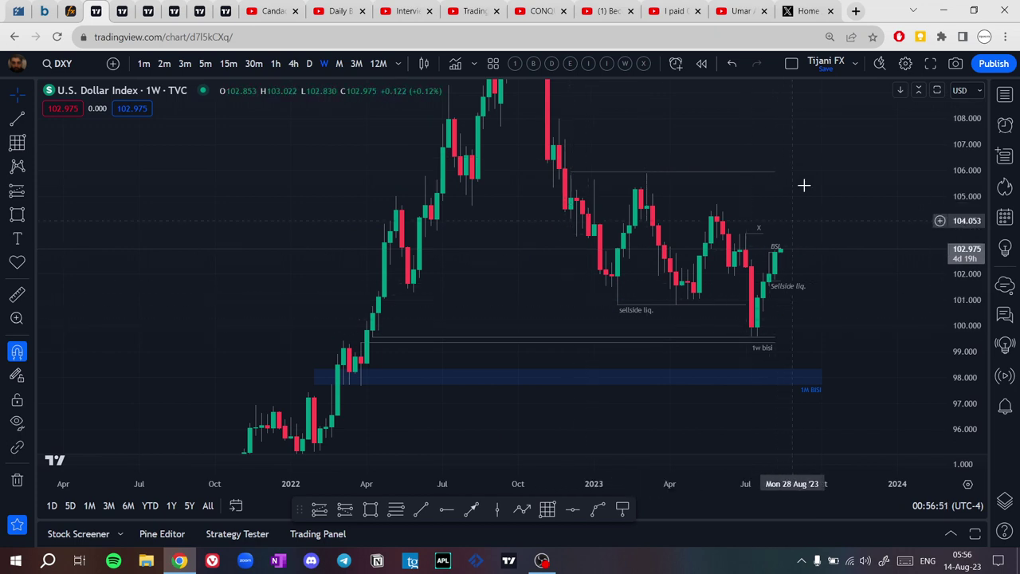
Return the chart to the daily timeframe and examine price around the August buyside and sellside liquidity lines.
scroll(832, 110, up, 5)
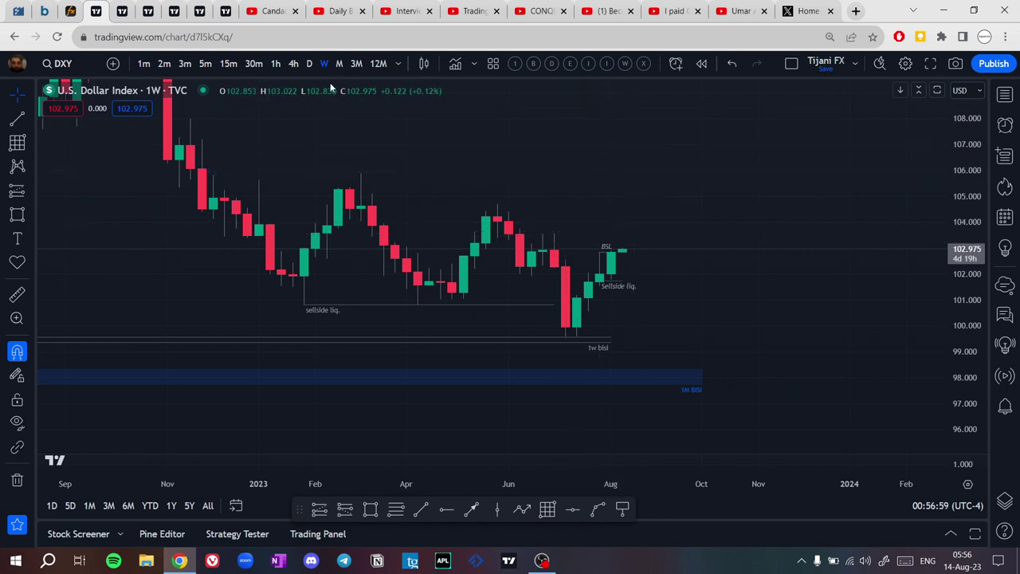
click(310, 64)
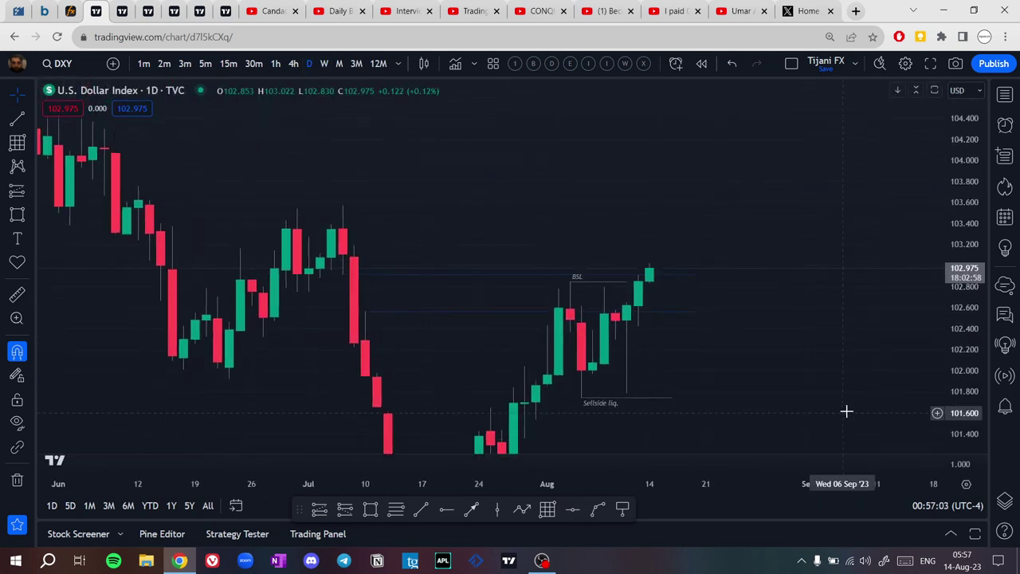
drag(720, 244, 714, 177)
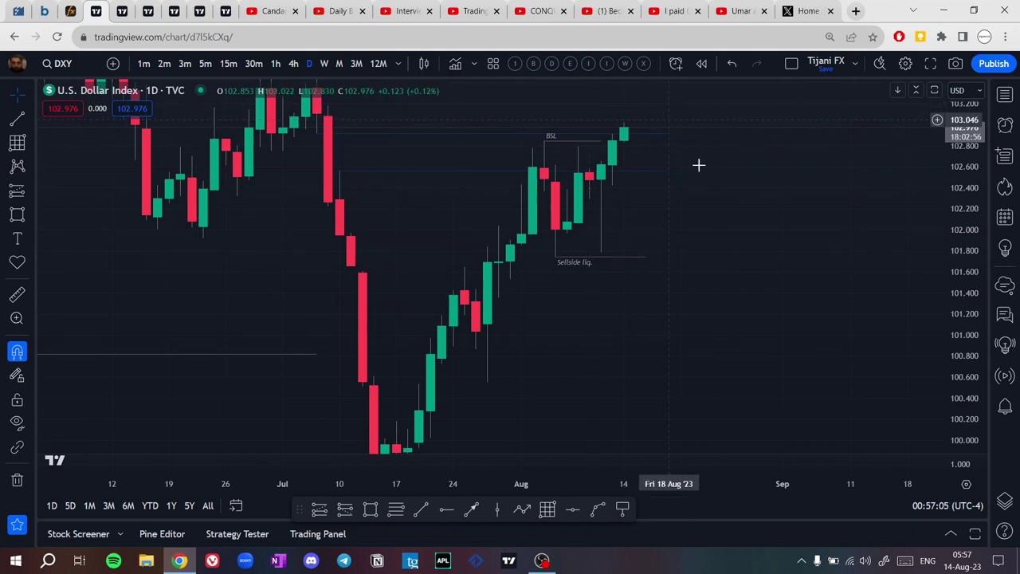
drag(963, 241, 962, 352)
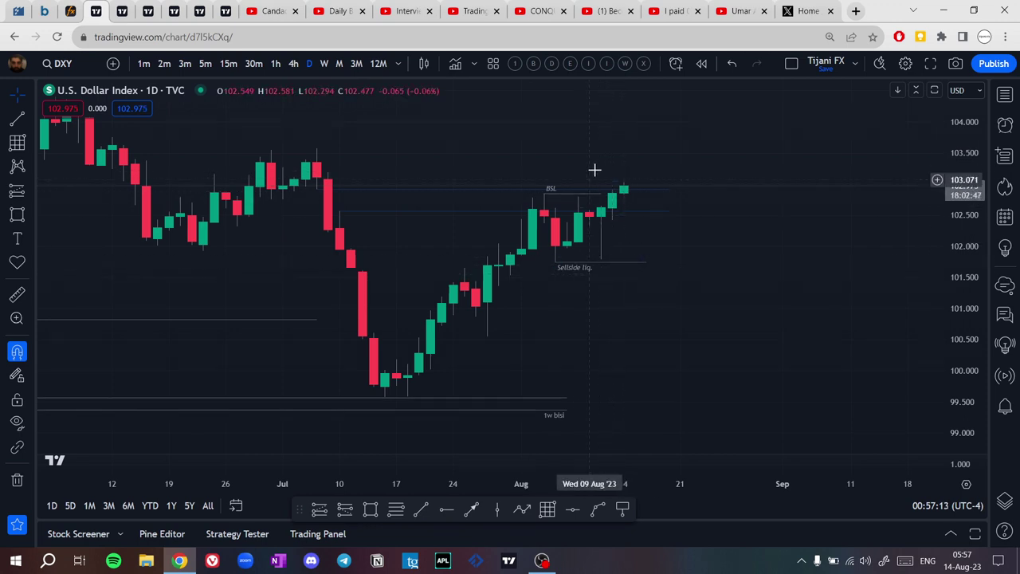
drag(964, 262, 786, 262)
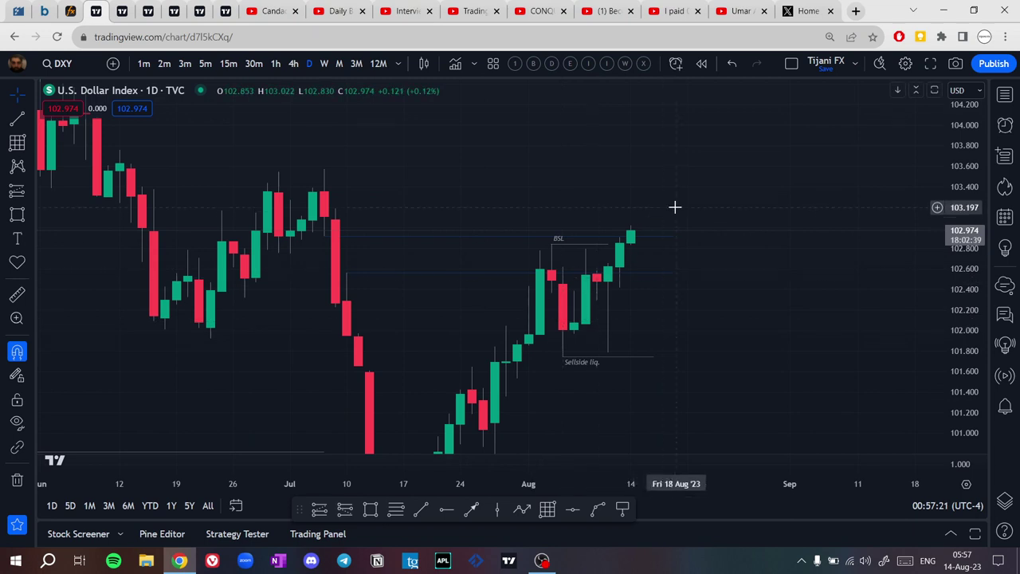
Sketch a short position from about 102.913 with its stop at the 6 July high near 103.572, and delete it.
click(344, 509)
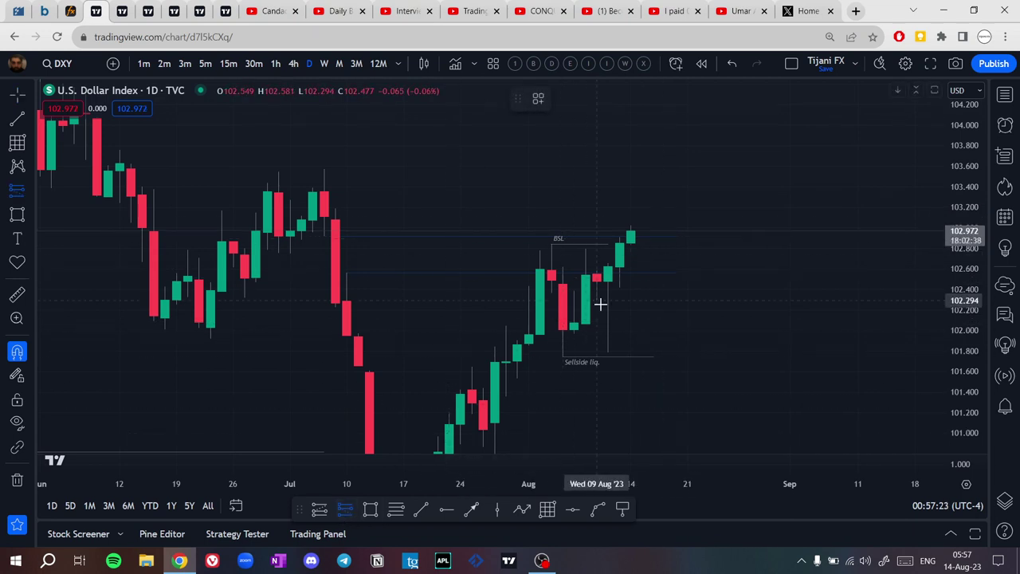
click(642, 236)
drag(642, 136, 535, 141)
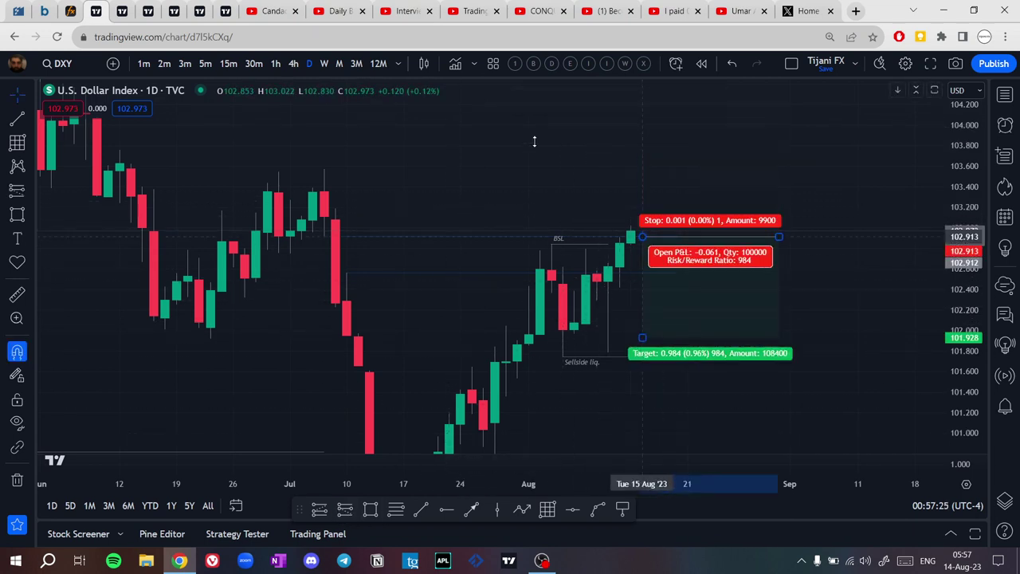
mouse_move(326, 167)
mouse_down()
mouse_move(316, 170)
mouse_move(330, 171)
mouse_up()
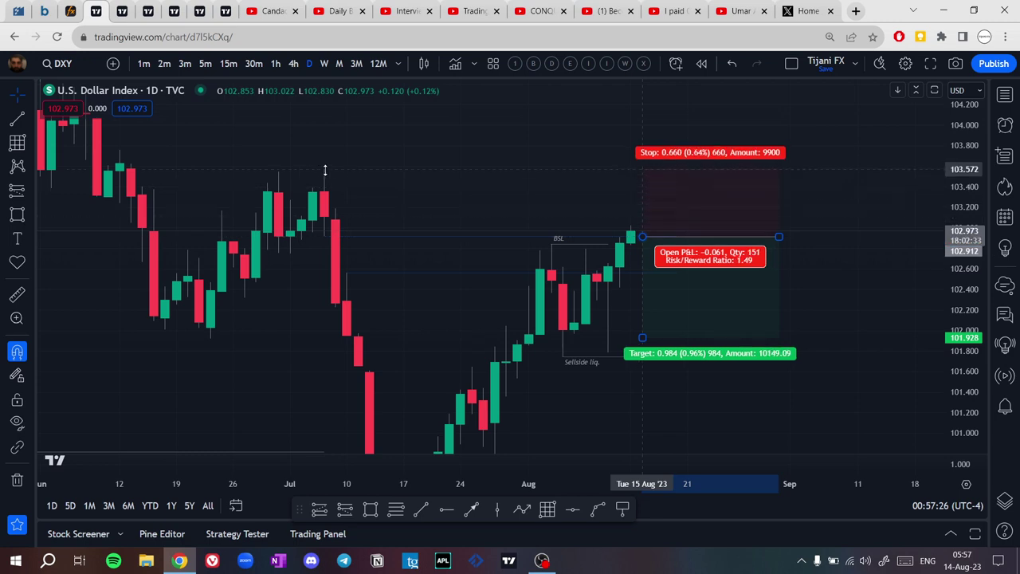
drag(637, 338, 673, 415)
key(Delete)
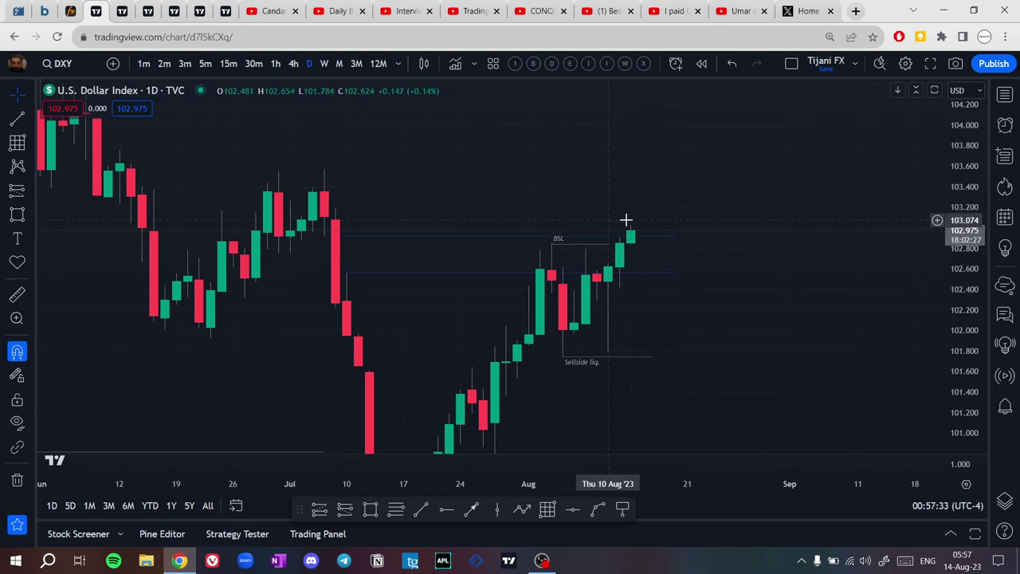
drag(730, 214, 724, 247)
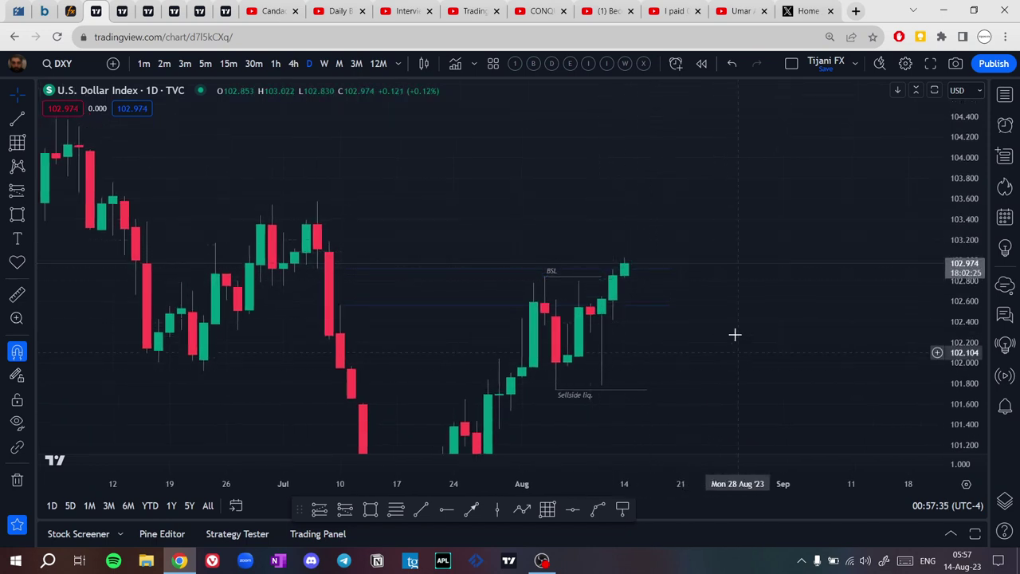
drag(583, 356, 569, 264)
drag(711, 245, 742, 302)
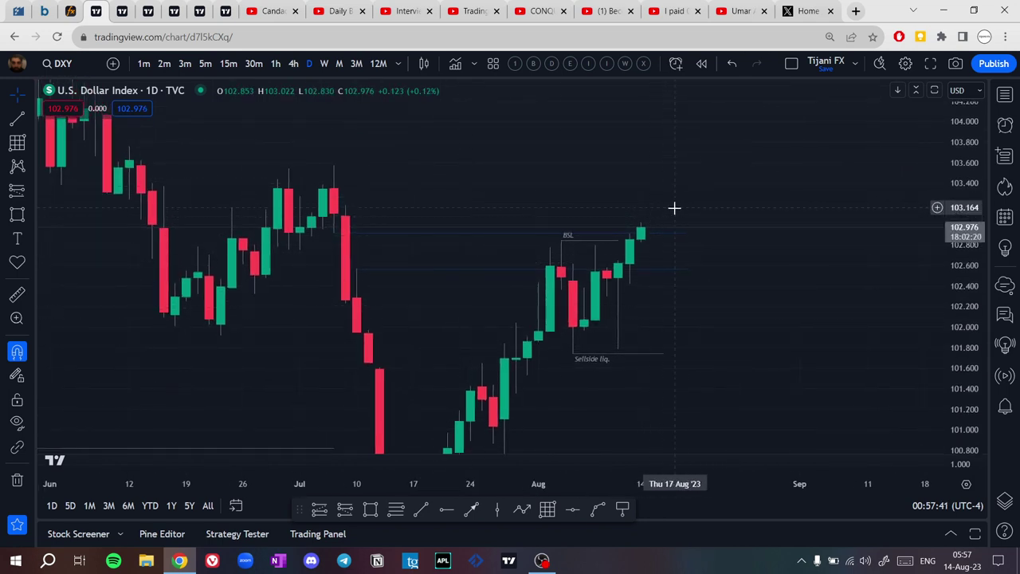
drag(953, 151, 947, 256)
drag(775, 287, 762, 210)
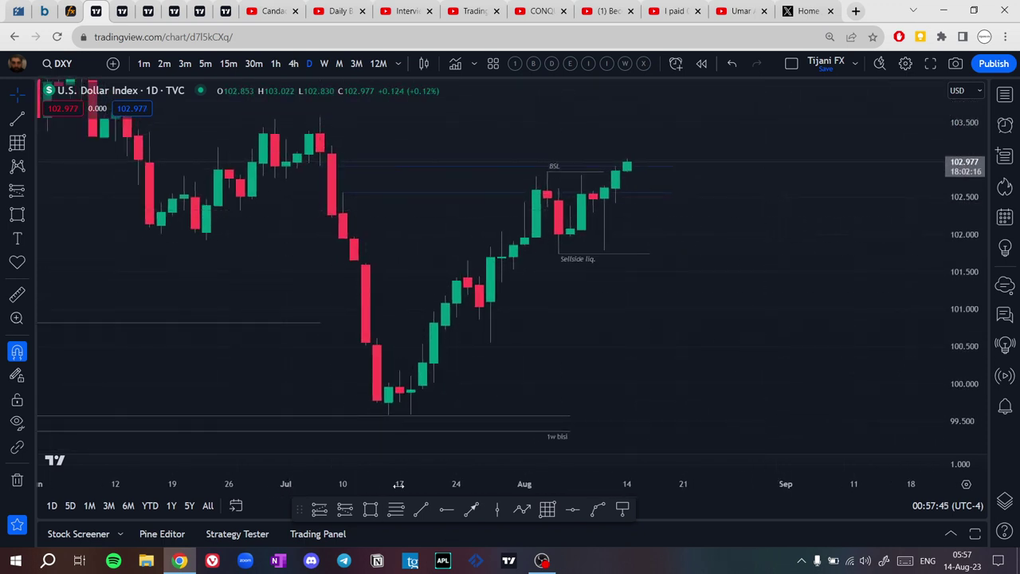
Add a text note reading "1W > 1D > 4H > 1H" beside the latest August candles.
click(16, 238)
click(478, 191)
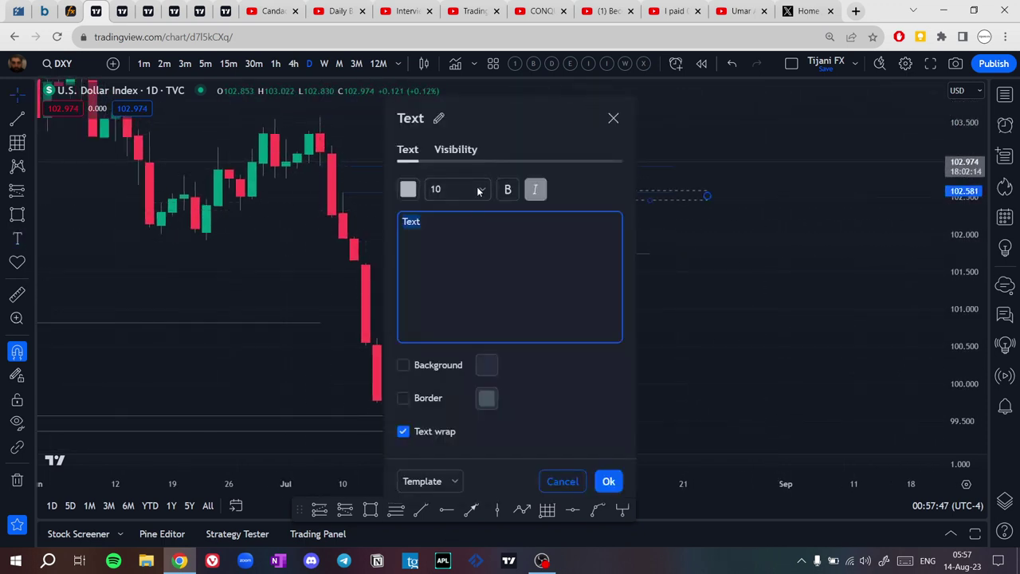
text(1W > 1D)
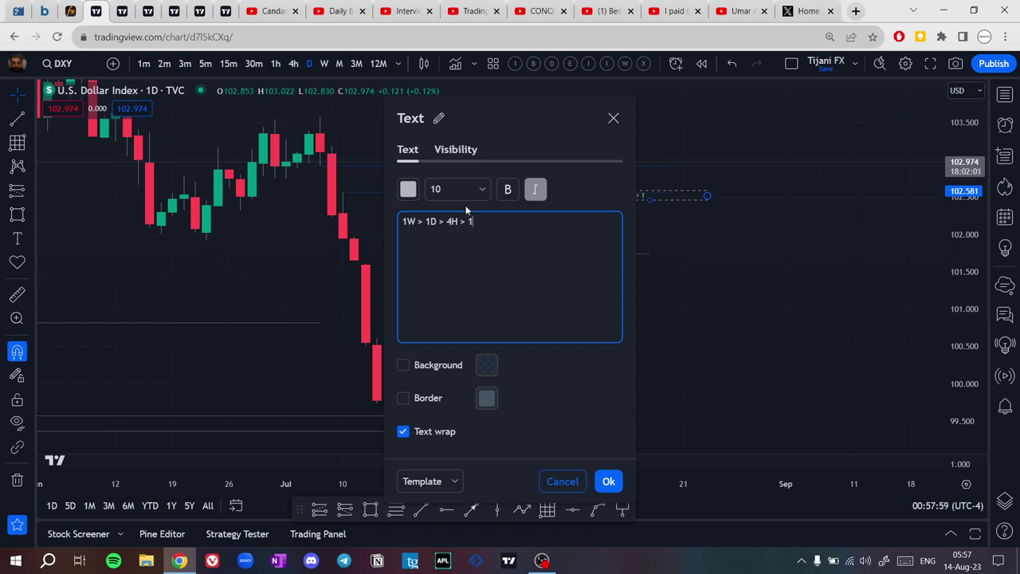
click(709, 248)
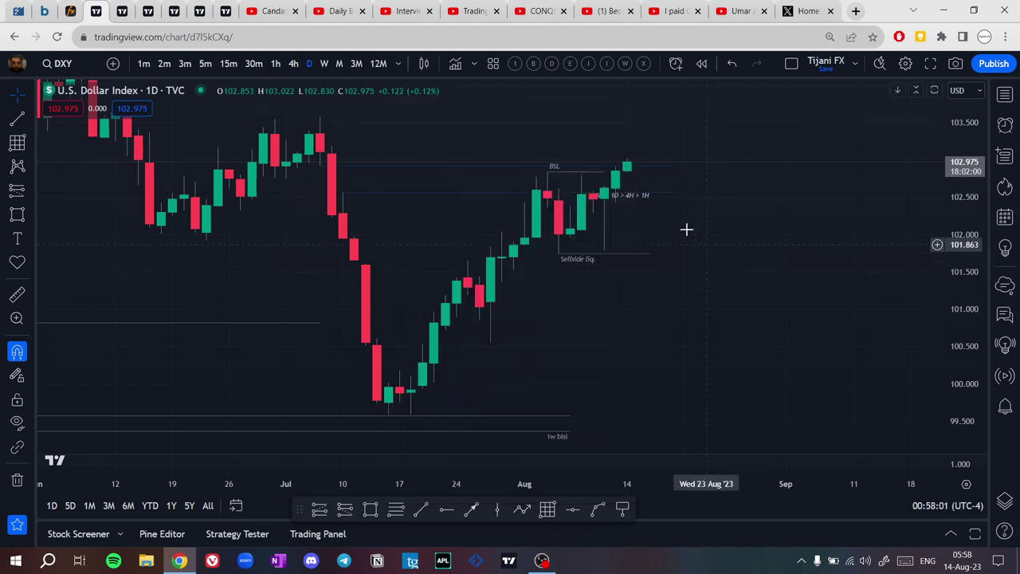
Move the timeframe note above the 14 August candle and set its font size to 14.
drag(646, 198, 683, 138)
click(717, 181)
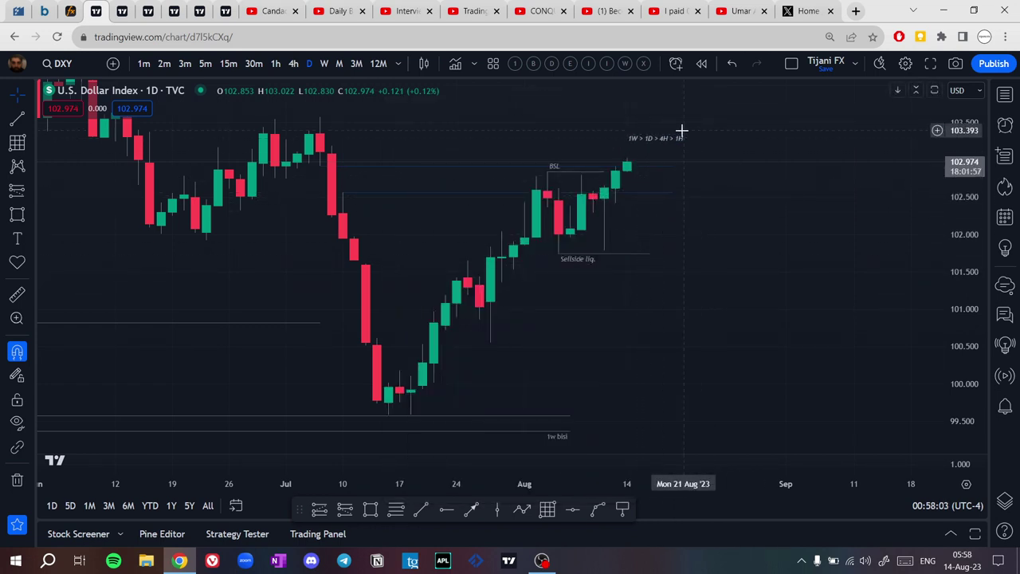
click(678, 137)
click(589, 98)
click(588, 191)
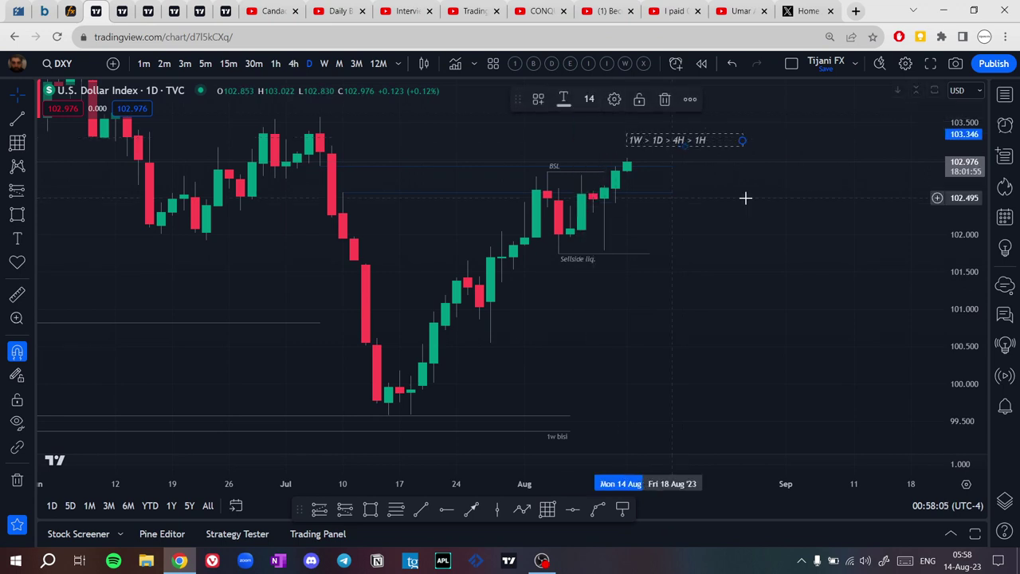
click(744, 199)
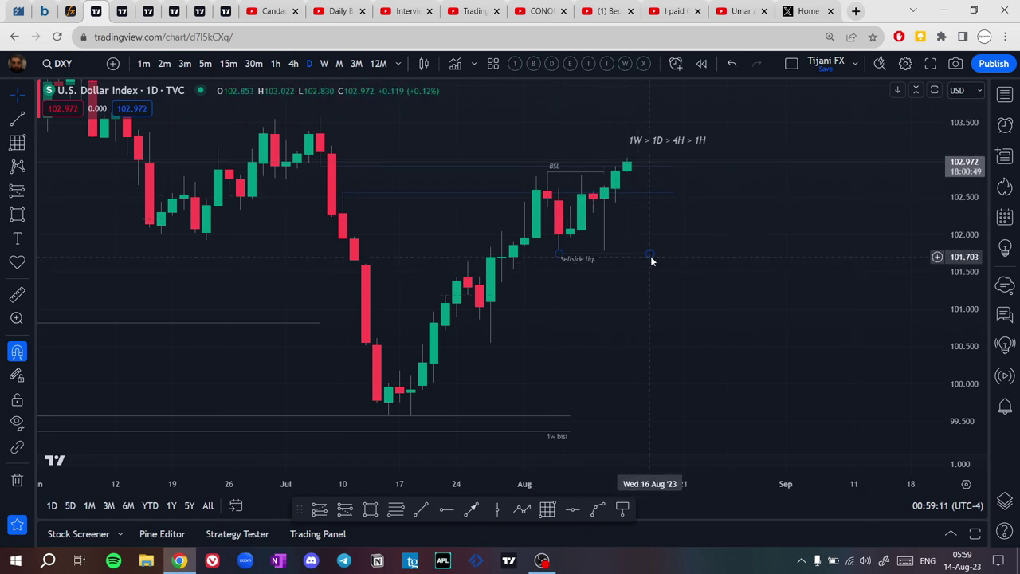
Delete the timeframe note above the latest candle.
click(699, 142)
key(Delete)
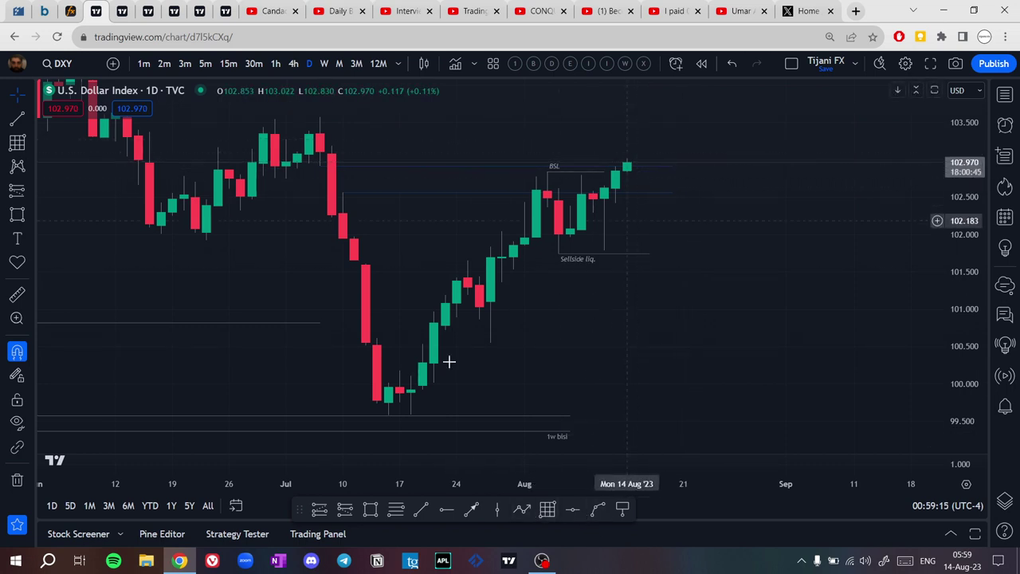
Sketch a zigzag price path from the latest daily candle down to about 101.507 on 22 August, and delete it.
click(521, 508)
click(638, 171)
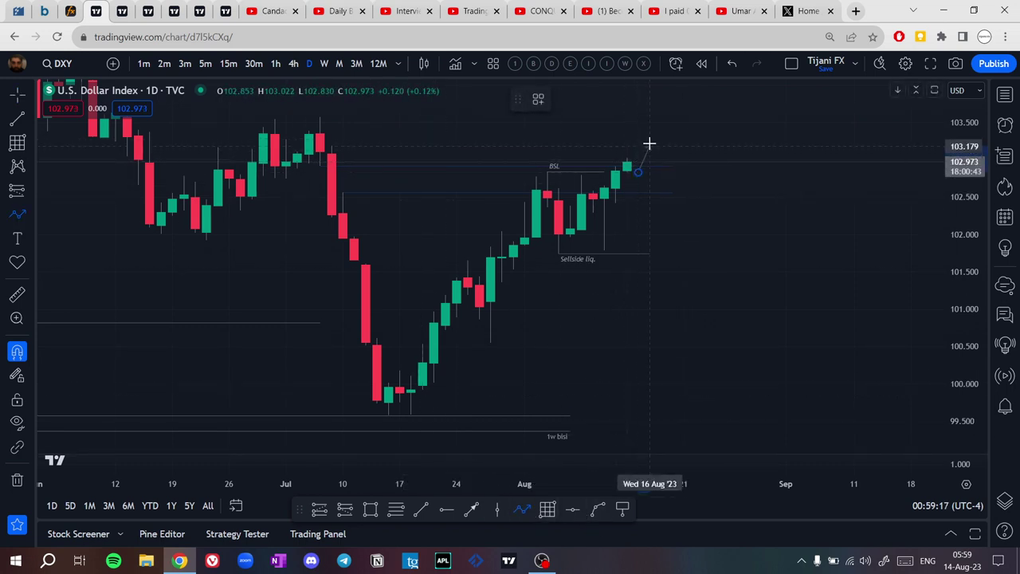
click(660, 192)
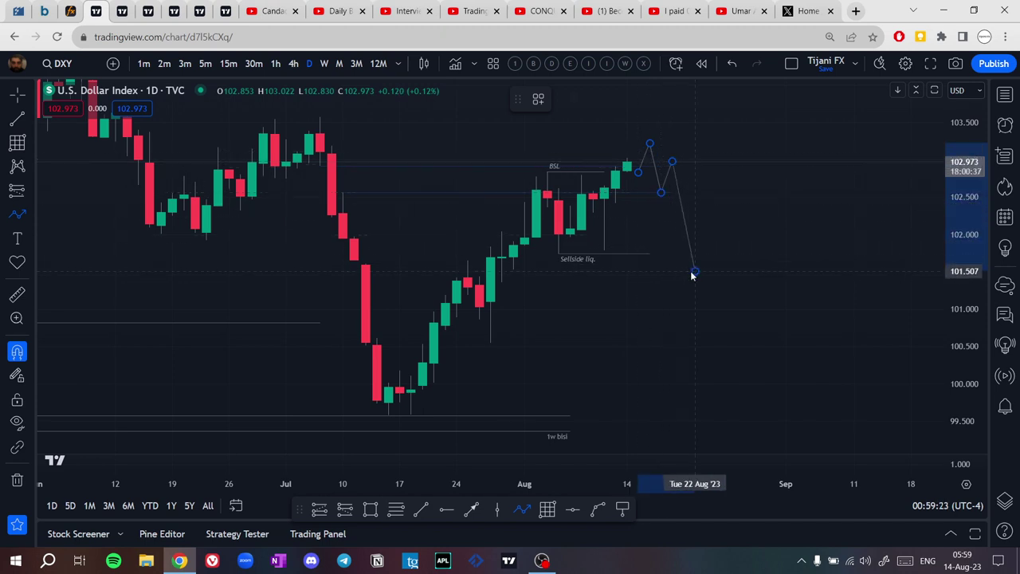
double_click(693, 273)
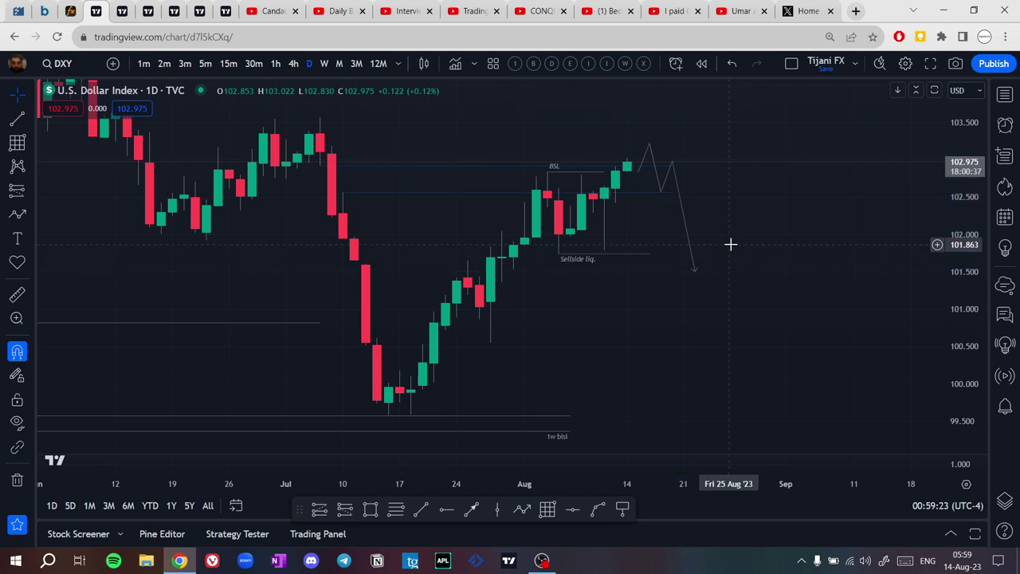
click(693, 262)
key(Delete)
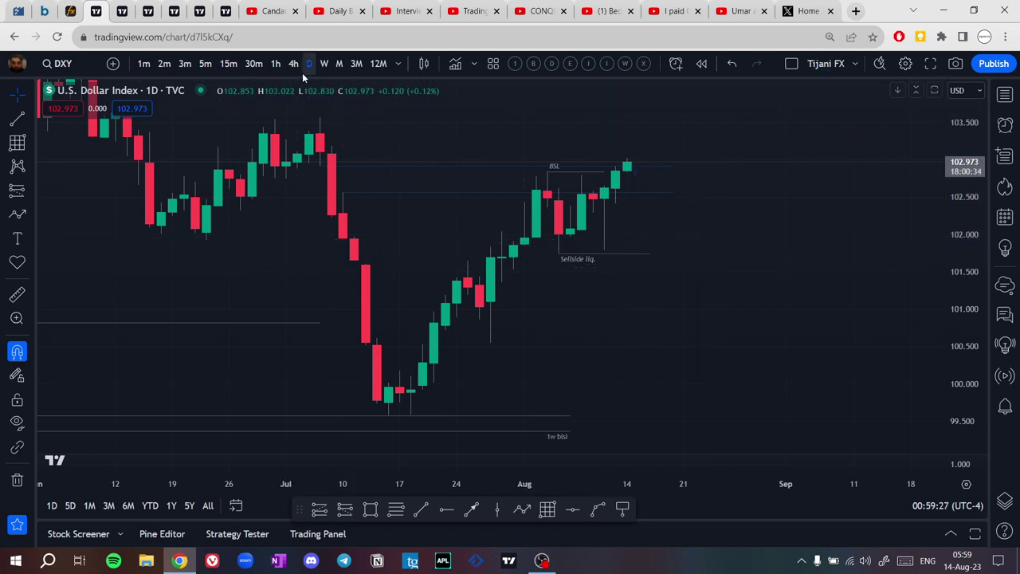
Switch the chart to the 4-hour timeframe and extend the BSL line's end to about 10 August 23:00.
click(295, 64)
drag(968, 304, 947, 134)
drag(850, 174, 757, 278)
drag(606, 196, 650, 196)
click(709, 271)
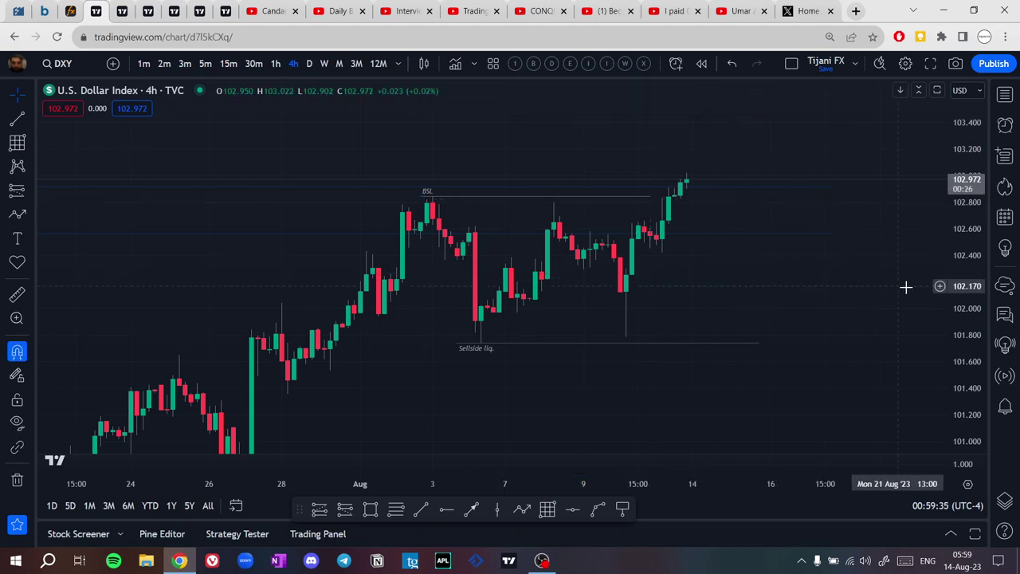
drag(970, 300, 956, 202)
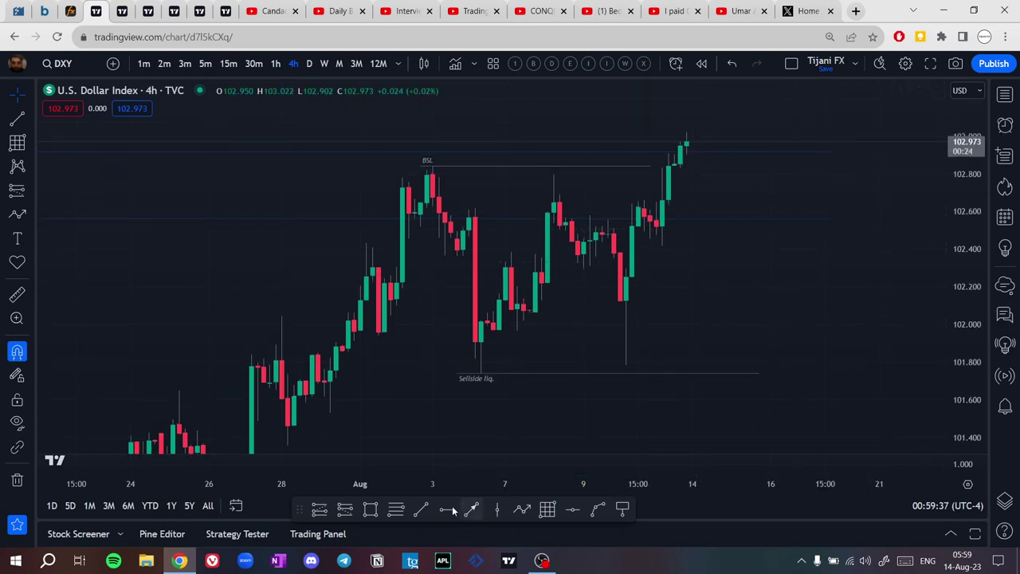
Draw two short horizontal trend lines at about 102.521 and 102.301 from the 10 August candles.
click(422, 508)
click(639, 226)
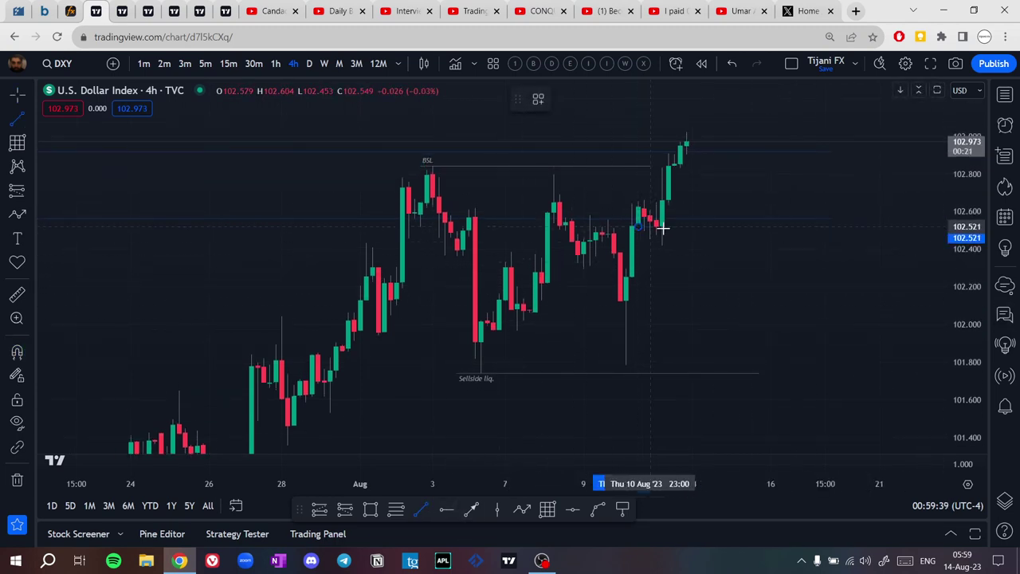
click(680, 230)
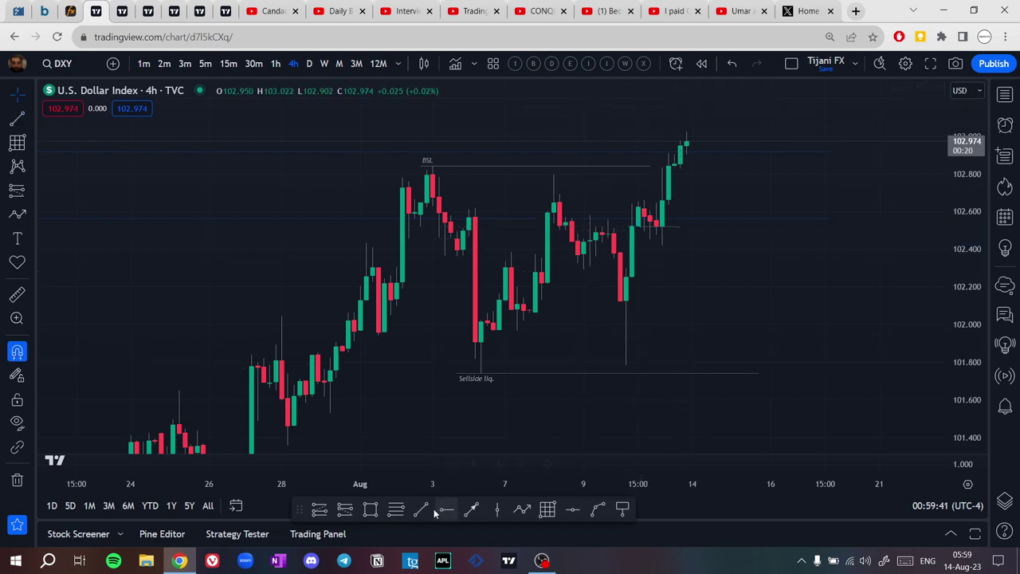
click(627, 265)
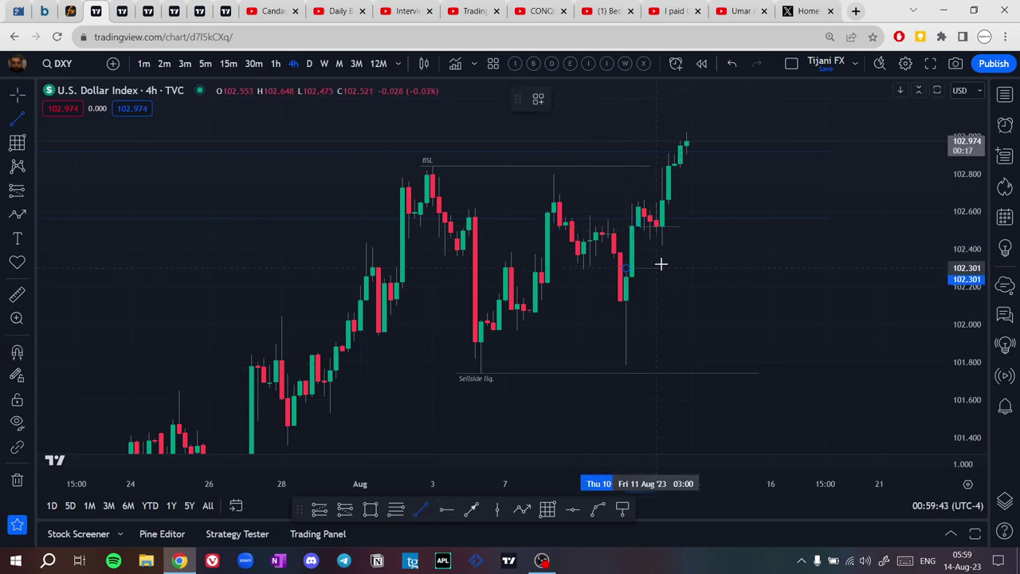
click(679, 266)
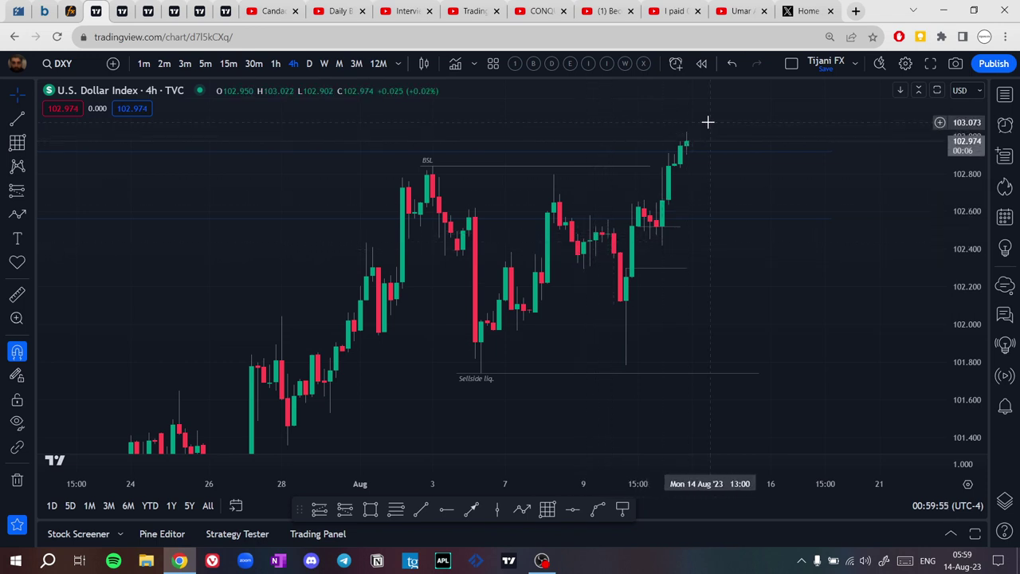
Draw a short horizontal trend line from the 11 August low at about 102.42 and remove the two lines just drawn.
click(422, 510)
click(659, 247)
click(692, 246)
click(693, 268)
drag(748, 272, 695, 292)
drag(956, 231, 955, 272)
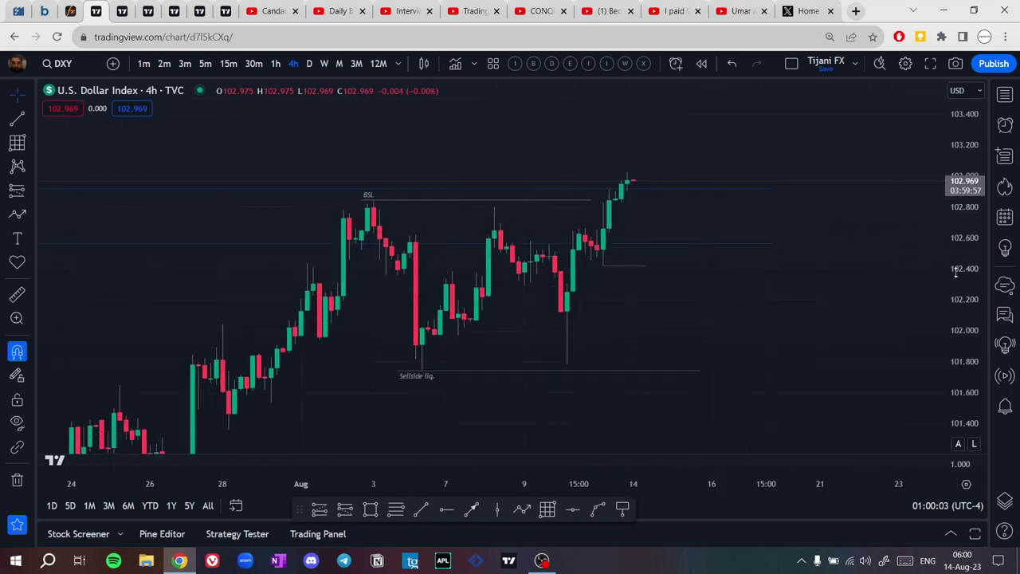
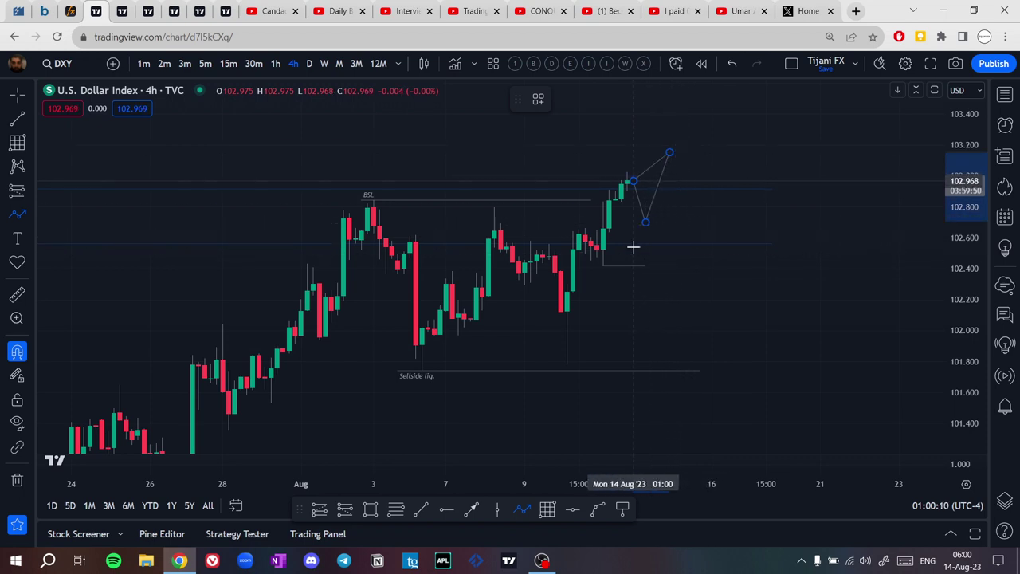
Sketch a zigzag price path from the latest 4-hour candle, peaking near 103.15 and ending near 101.65, and delete it.
click(702, 208)
double_click(730, 383)
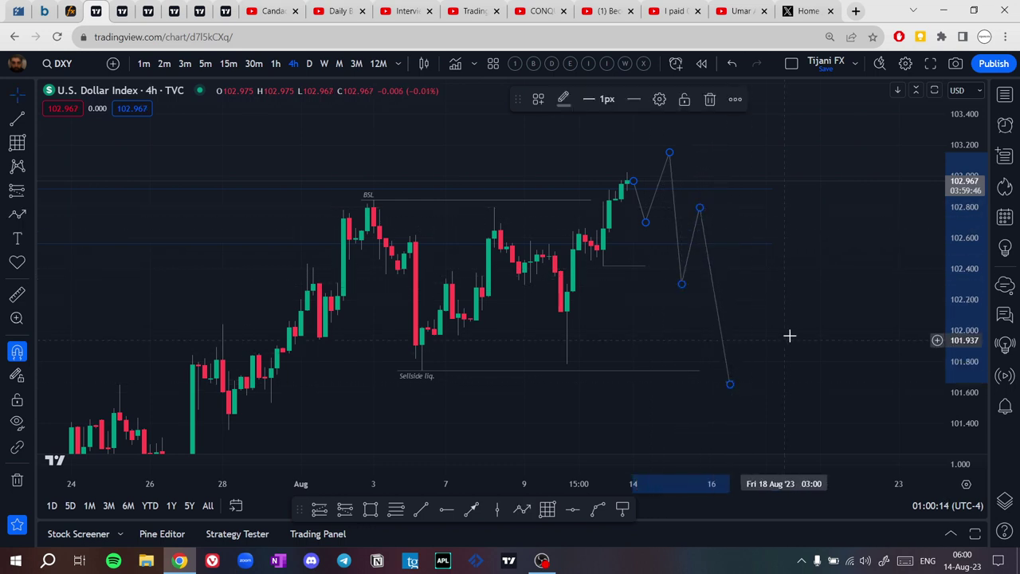
click(719, 304)
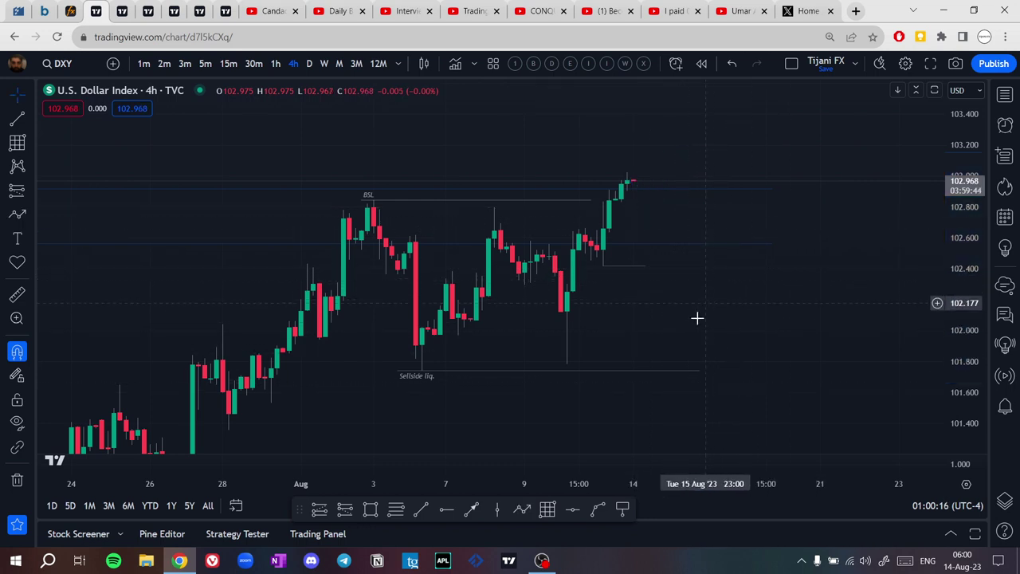
Draw a rising path arrow from about 102.75 to about 103.57 ahead of the latest 4-hour candle.
click(523, 510)
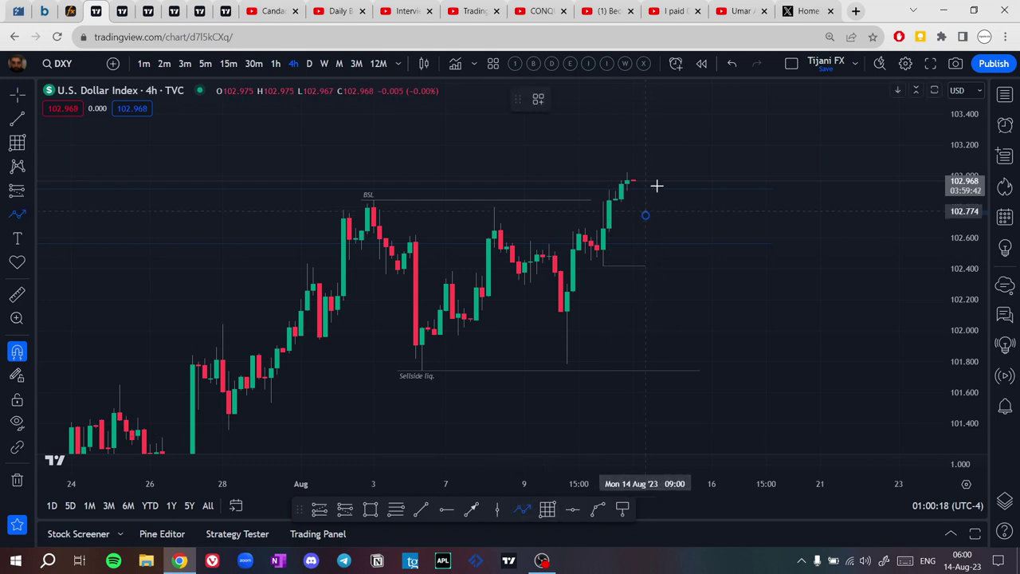
click(724, 143)
drag(742, 150, 744, 234)
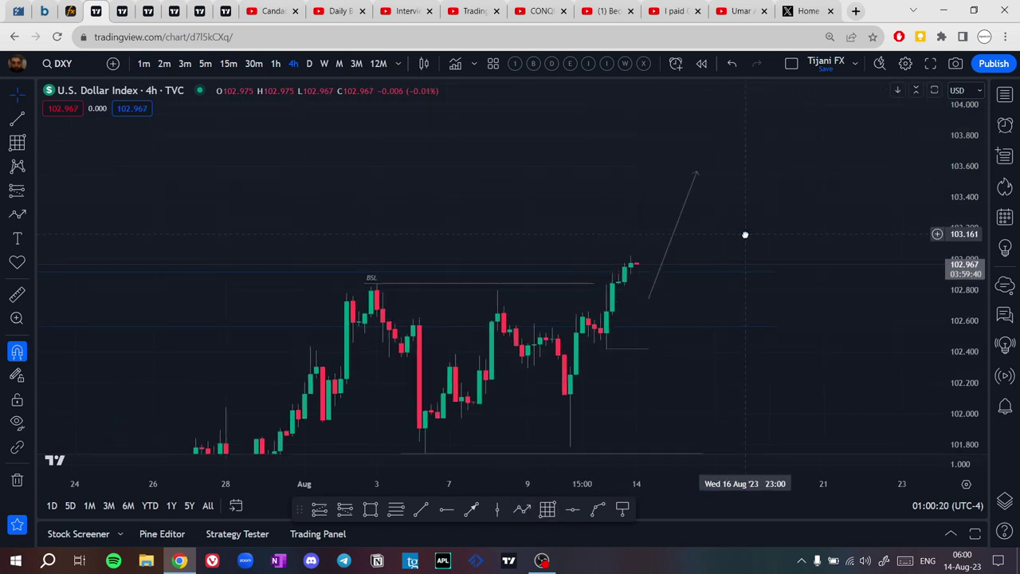
scroll(742, 232, down, 7)
drag(793, 417, 787, 407)
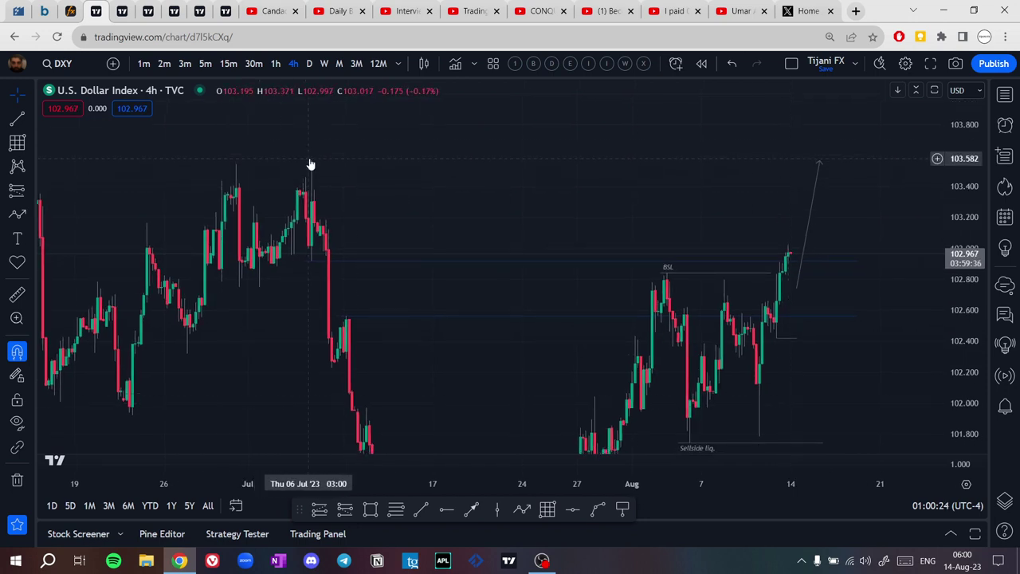
On the daily timeframe, draw a horizontal trend line labelled X at 103.572 from the 6 July high to 20 July.
click(310, 63)
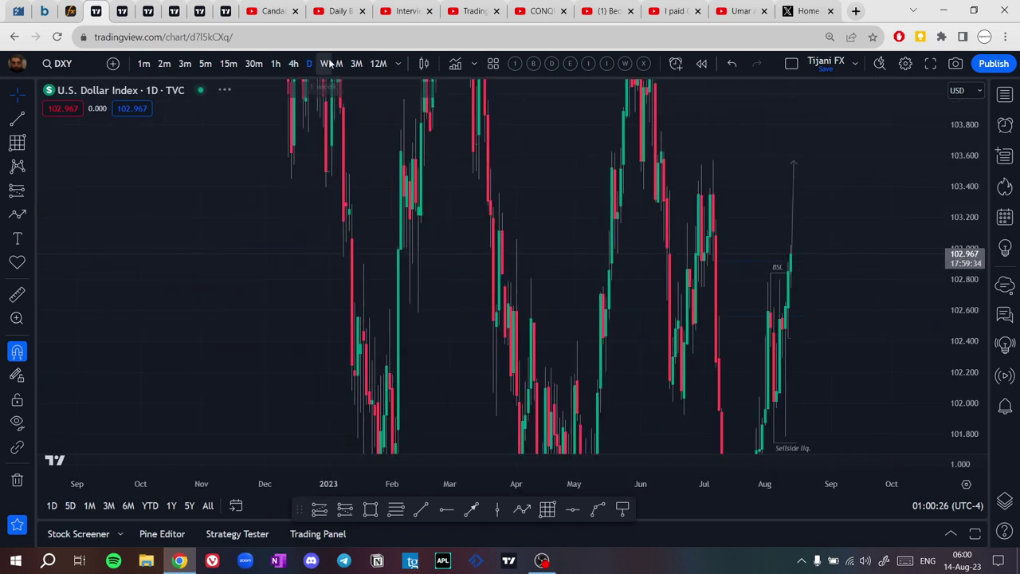
click(325, 64)
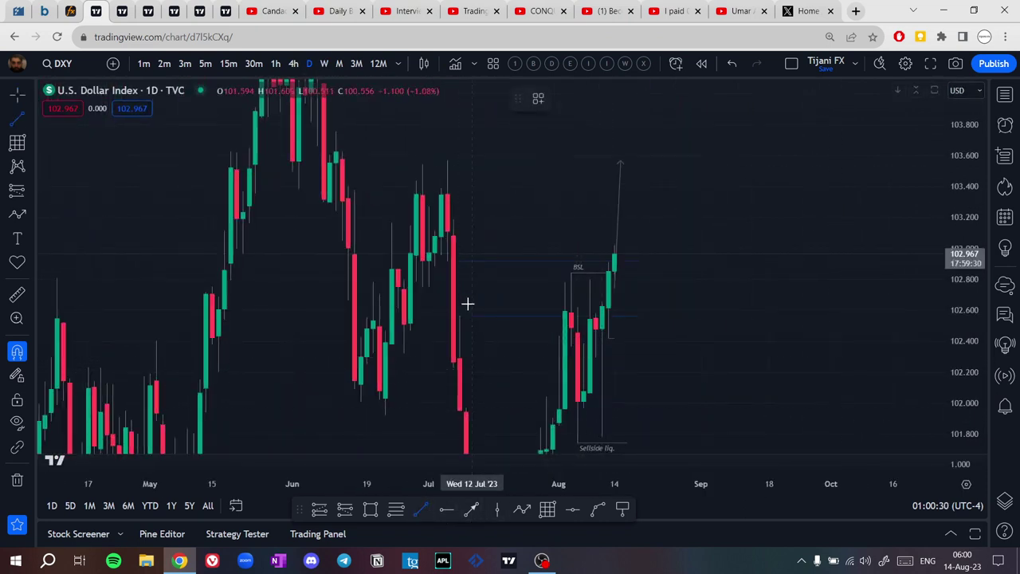
click(448, 160)
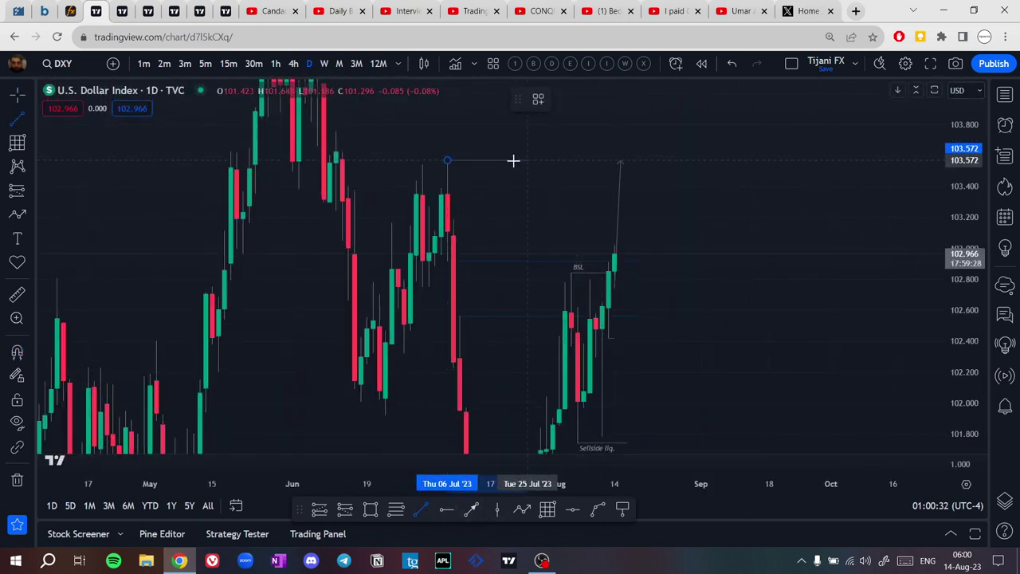
click(510, 160)
double_click(510, 160)
click(741, 294)
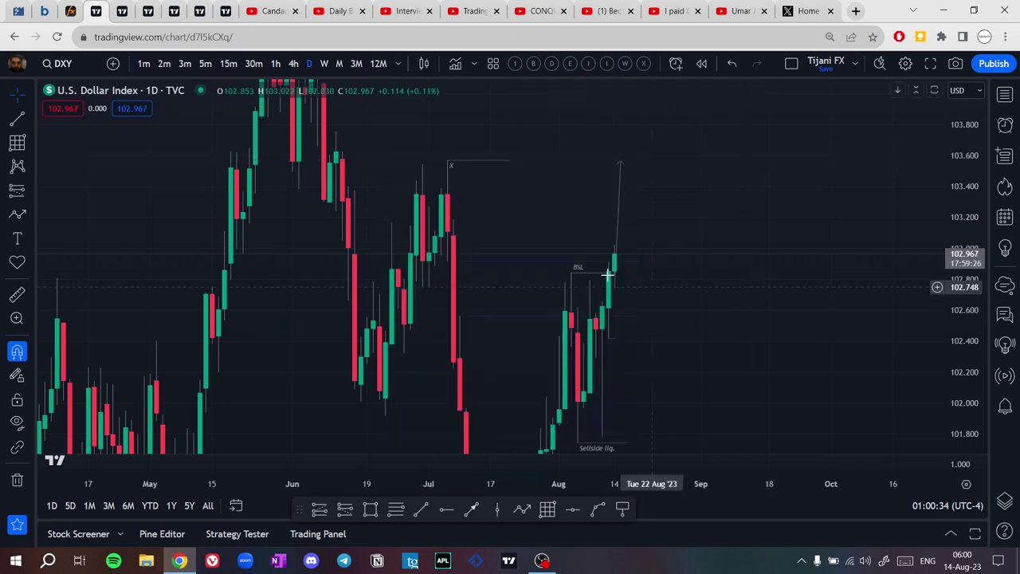
Set the X line's text alignment to Top and Right.
double_click(499, 162)
click(494, 371)
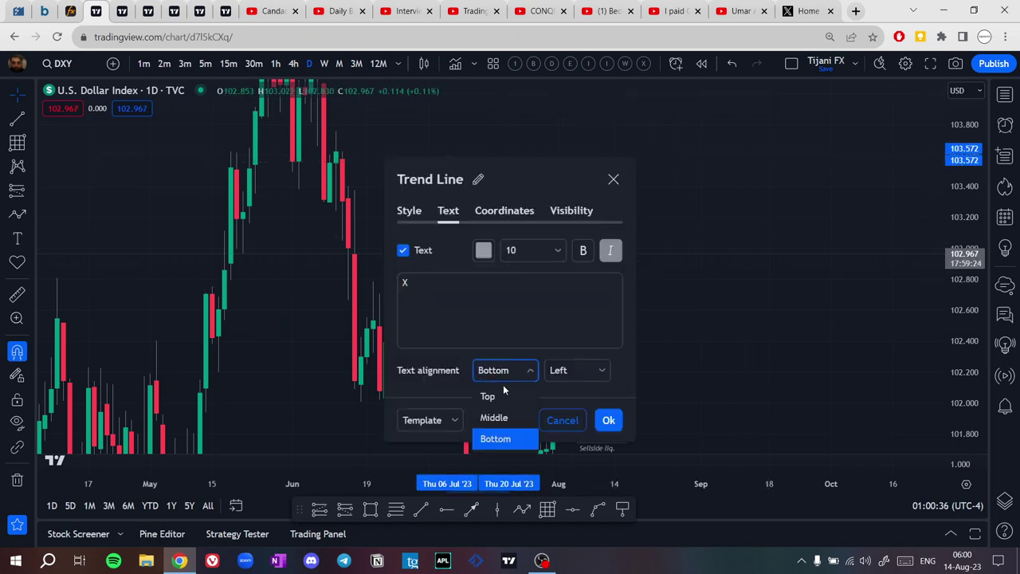
click(490, 395)
click(590, 370)
click(562, 438)
click(604, 420)
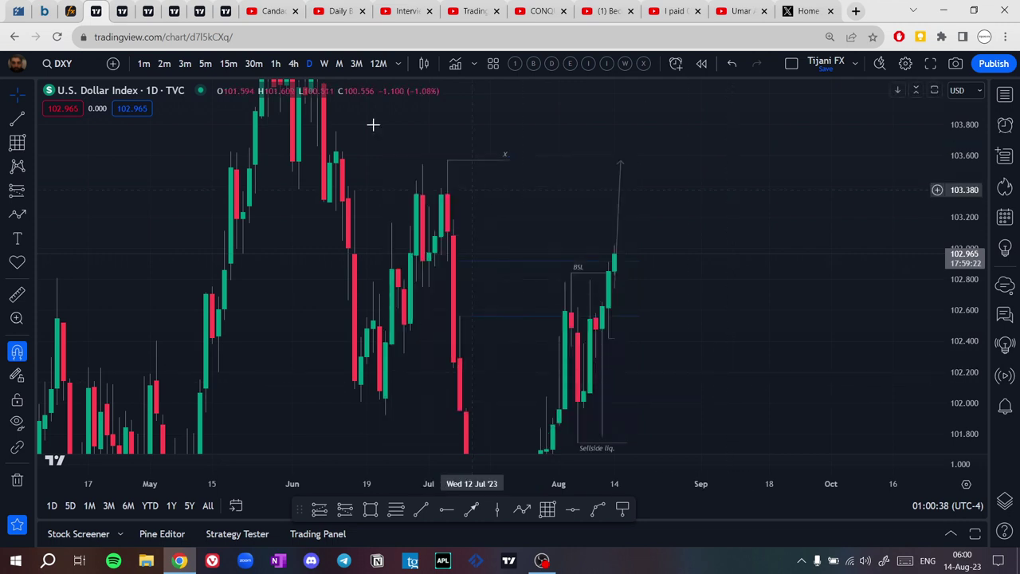
Examine the X level and the August range on the 4-hour timeframe, and switch the chart to the 1-hour timeframe.
click(294, 63)
scroll(433, 175, down, 3)
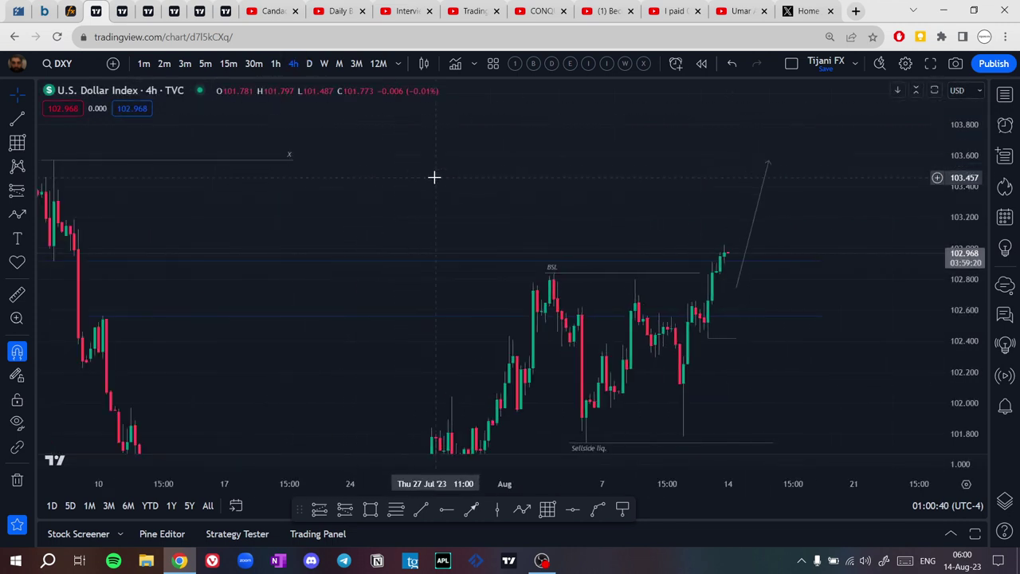
scroll(239, 155, down, 2)
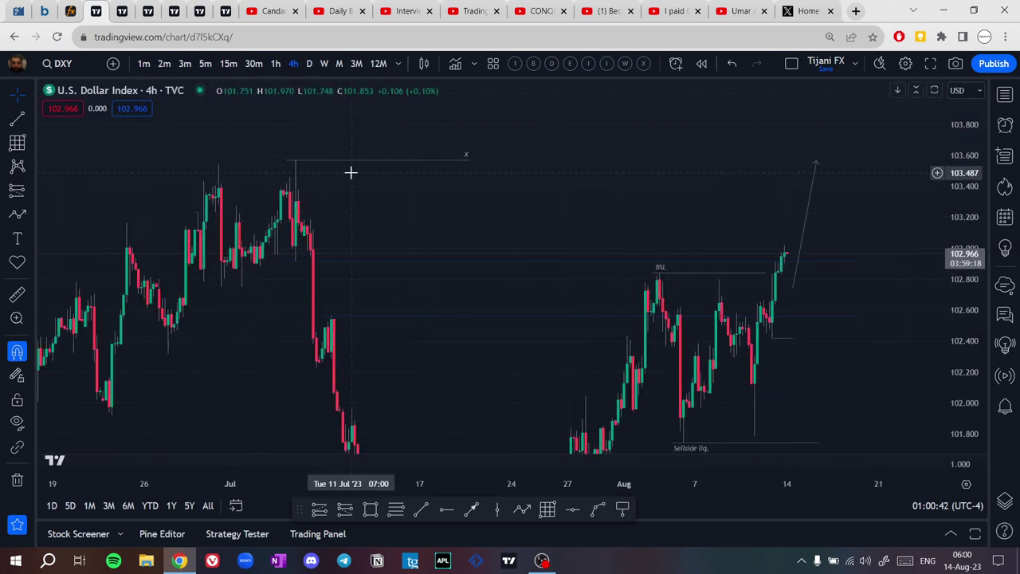
drag(821, 280, 763, 225)
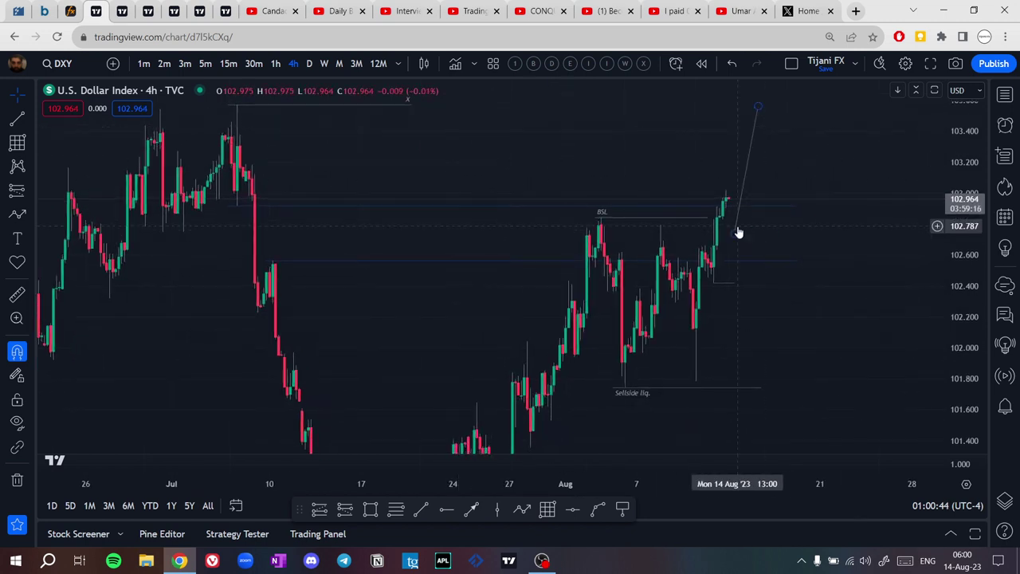
scroll(742, 155, up, 2)
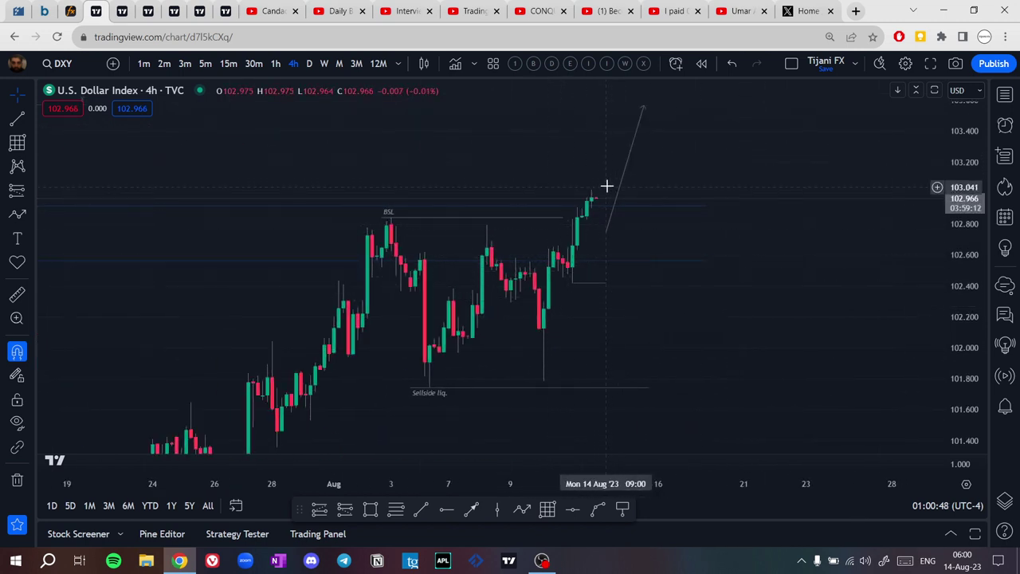
click(275, 64)
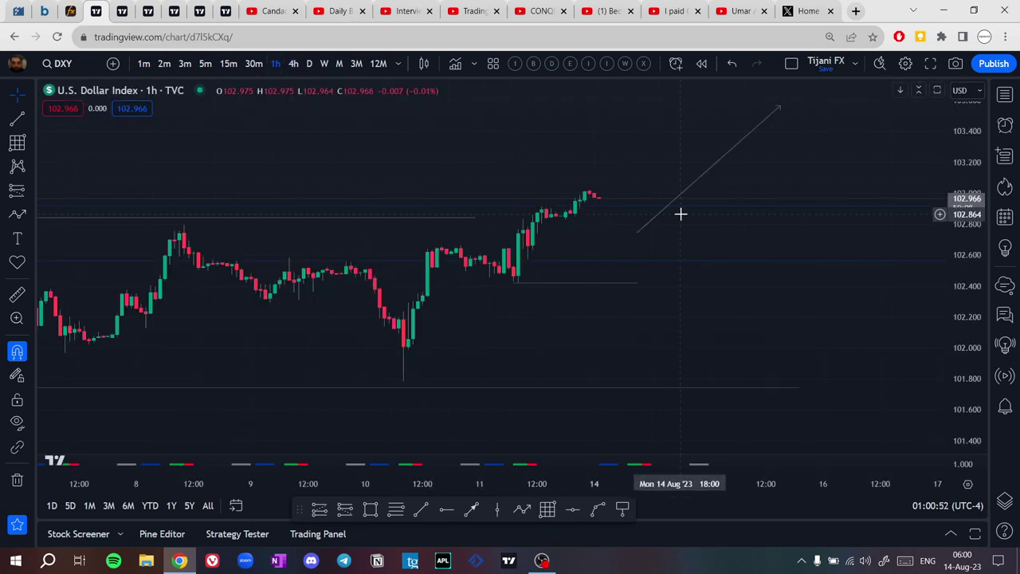
Delete the rising path arrow ahead of the latest candle and inspect the 11–14 August rally on the 1-hour chart.
middle_click(649, 222)
drag(969, 328, 951, 172)
drag(970, 255, 960, 145)
drag(667, 381, 666, 405)
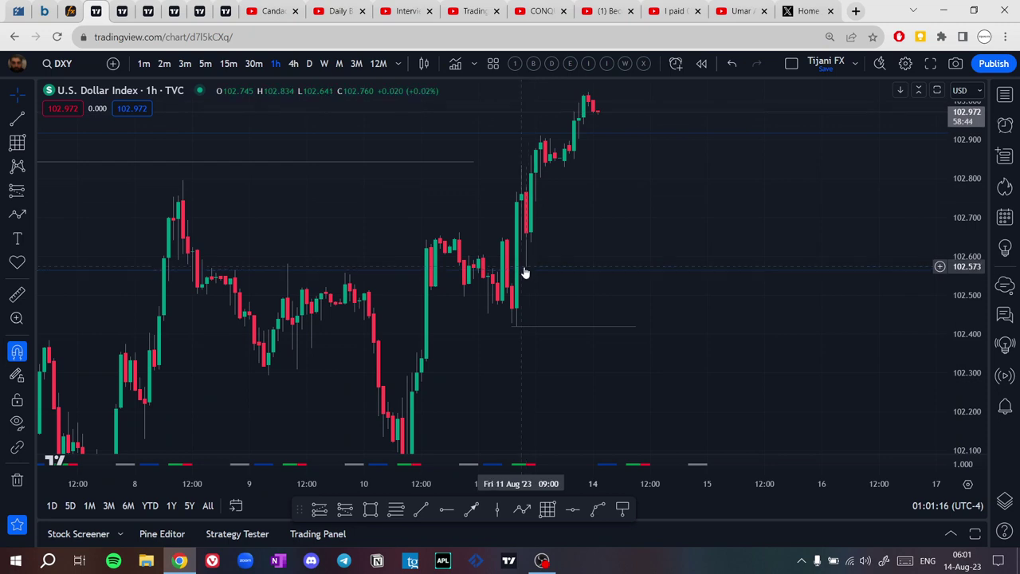
scroll(635, 144, up, 2)
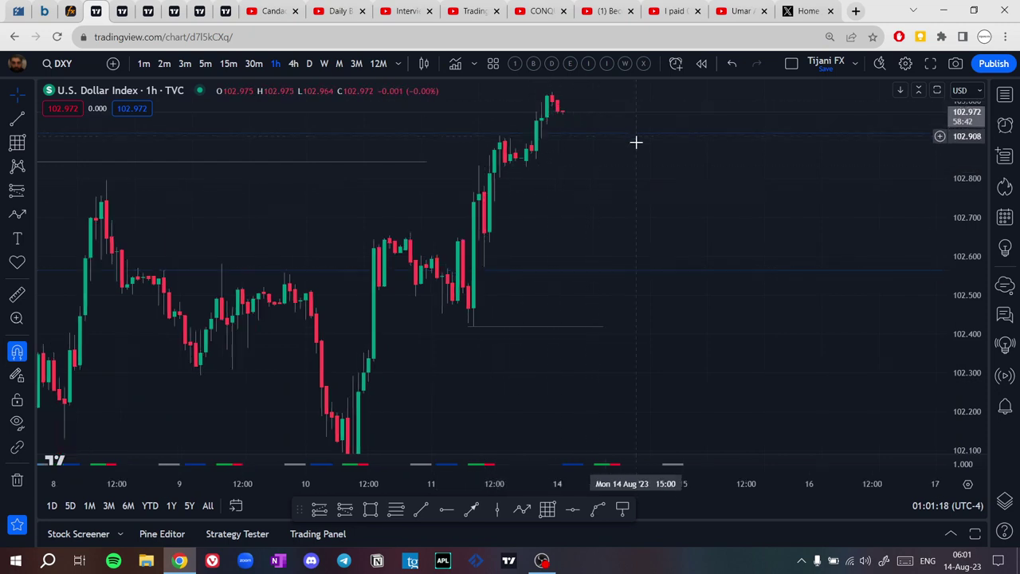
drag(627, 319, 640, 357)
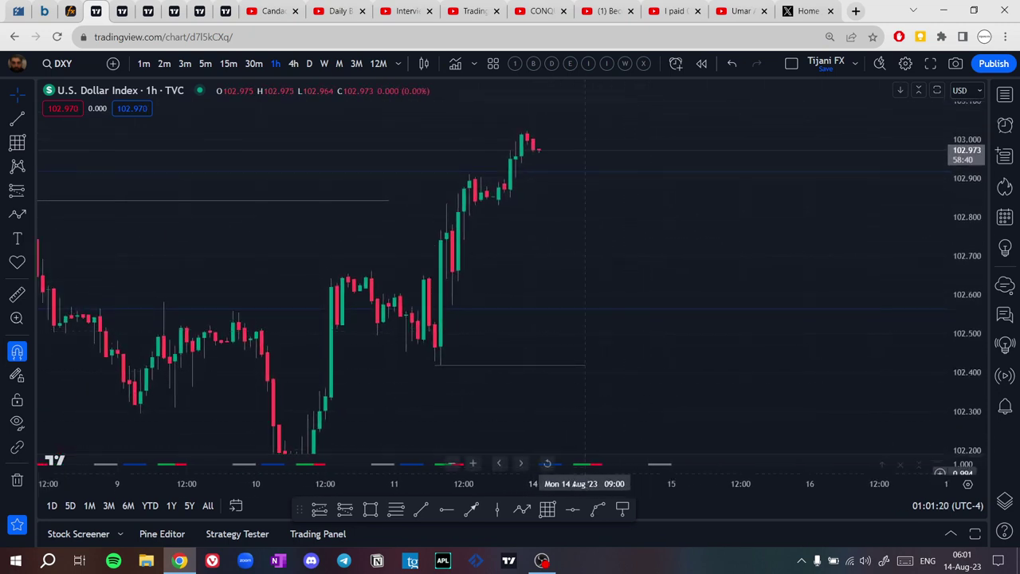
Place a vertical line at the 14 August 01:00 candle on the 1-hour Dollar Index chart.
click(498, 511)
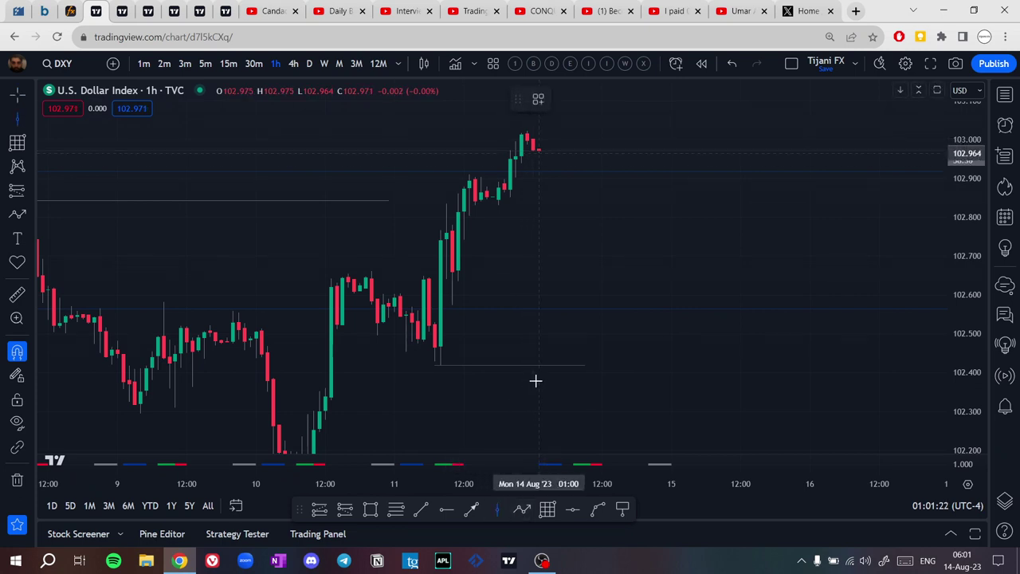
click(536, 381)
drag(664, 391, 666, 332)
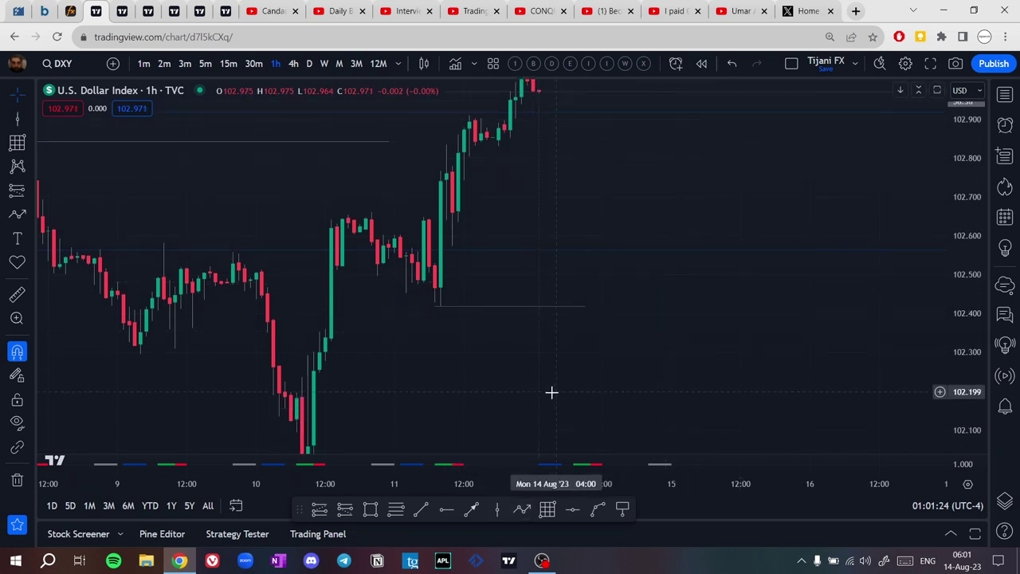
drag(628, 364, 627, 440)
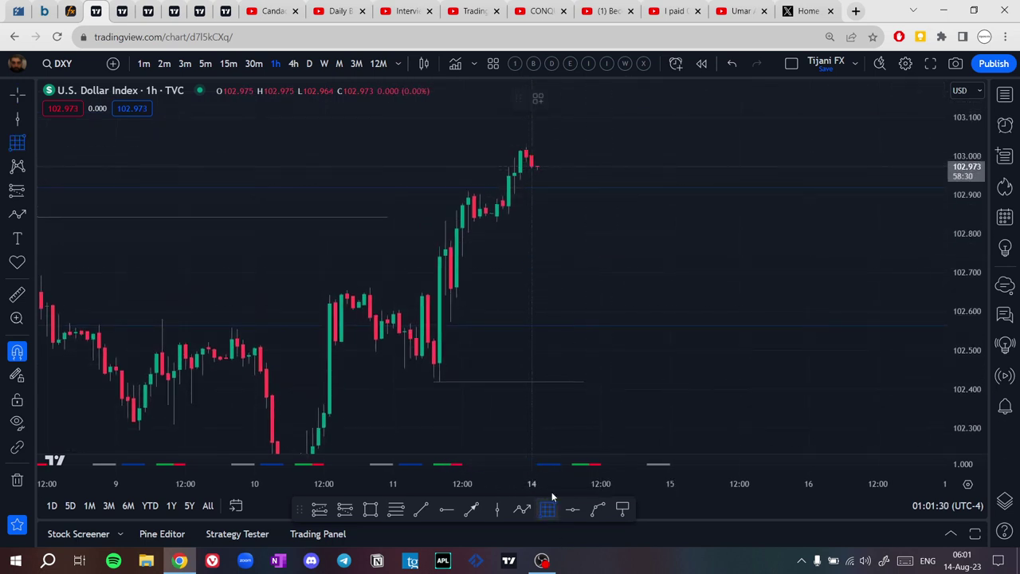
Check the rally's midpoint with a Gann box from the 103.022 high to the 102.419 low, and remove the box.
drag(439, 381, 716, 144)
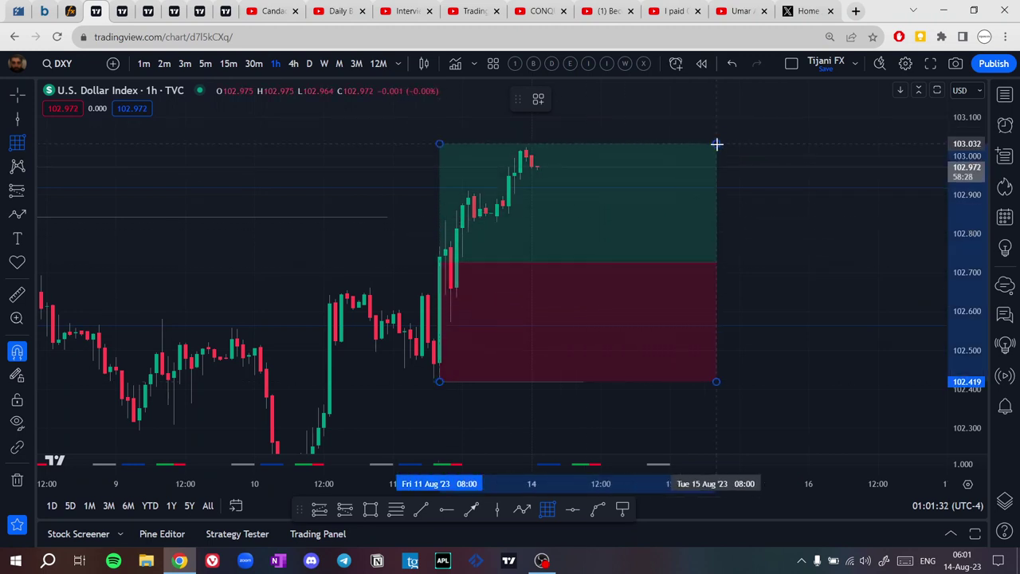
key(Escape)
click(548, 509)
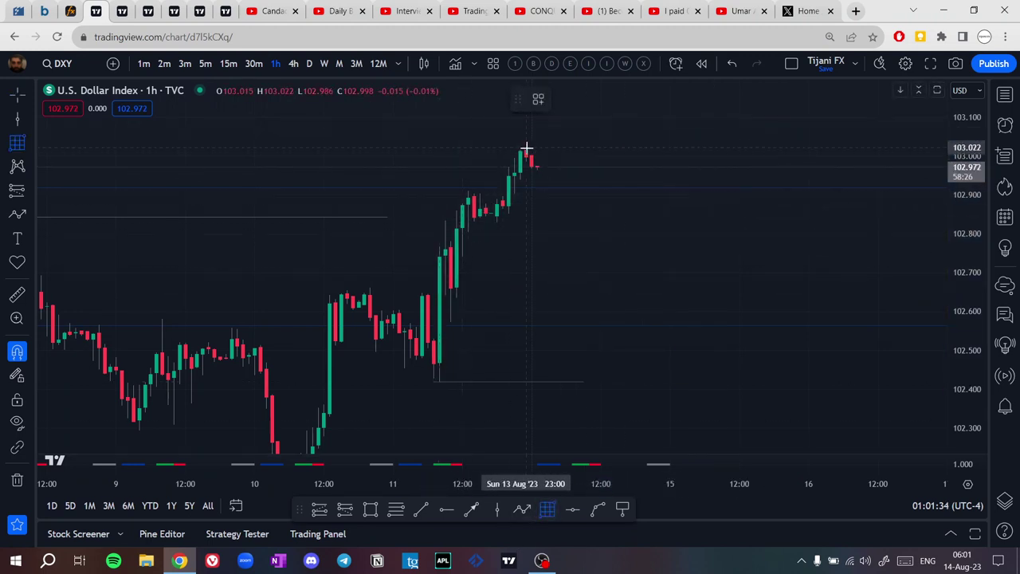
mouse_move(526, 148)
mouse_down()
mouse_move(455, 263)
mouse_move(434, 397)
mouse_up()
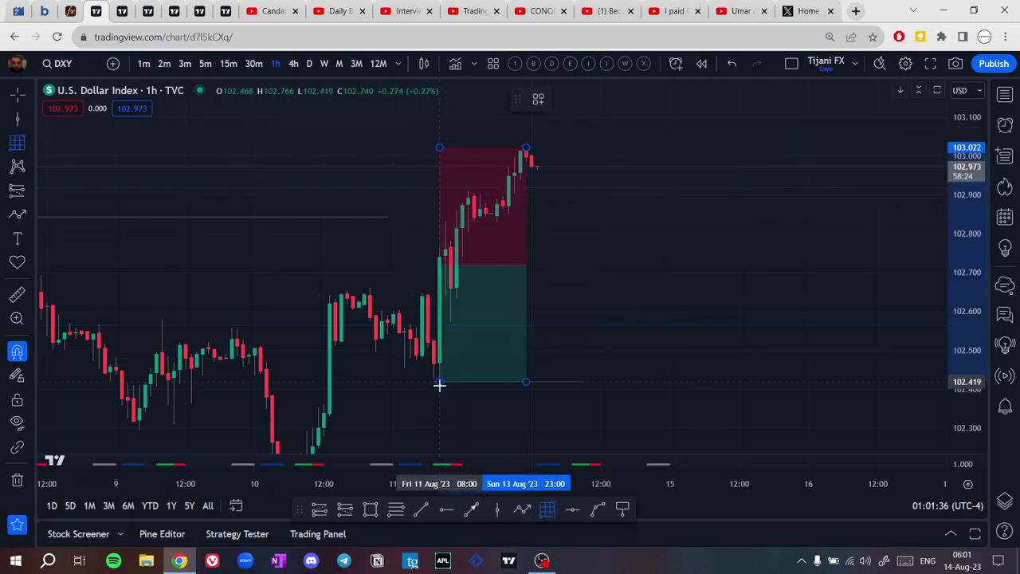
click(439, 384)
click(551, 298)
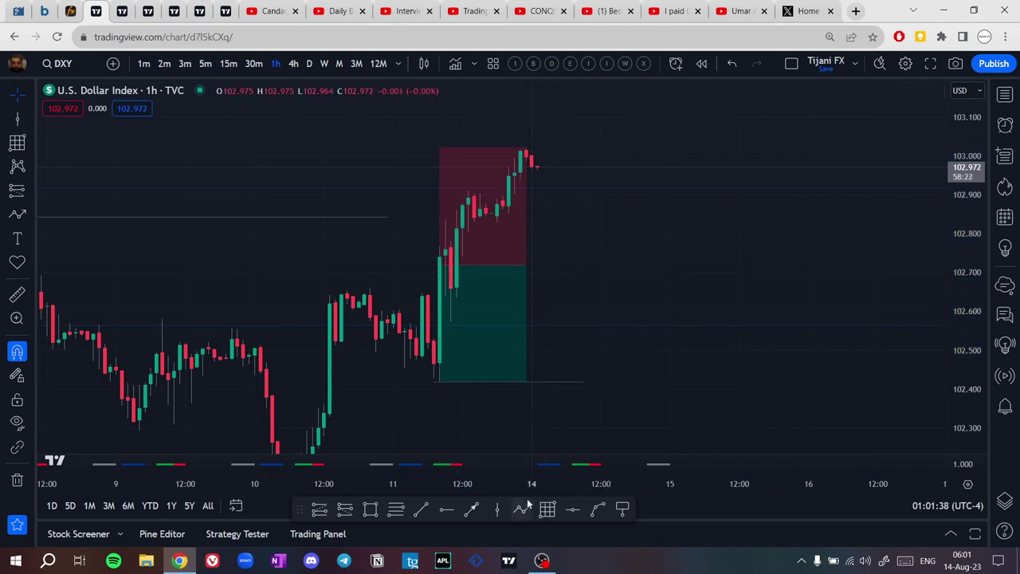
click(498, 263)
key(Delete)
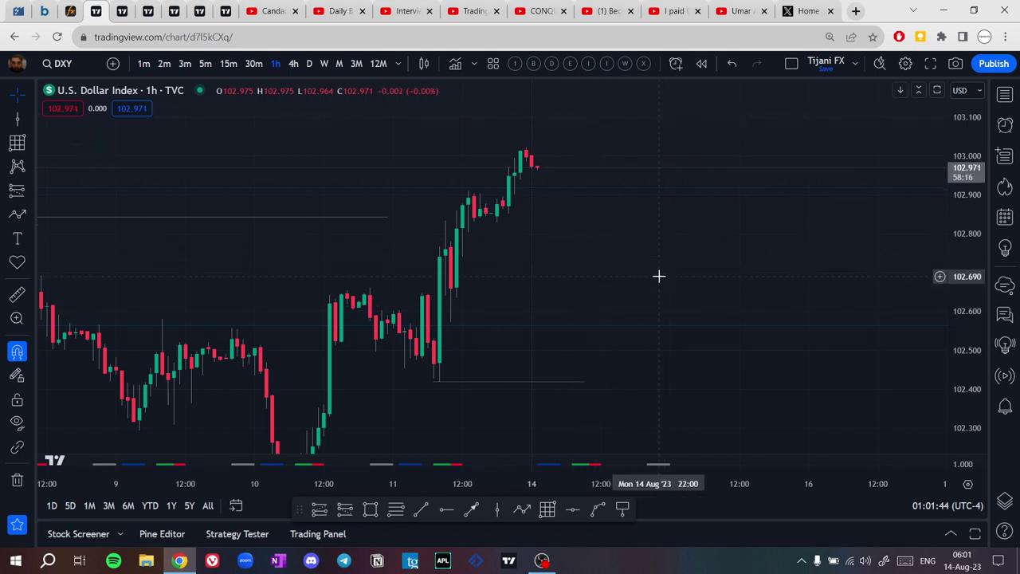
Examine the early-August range between the BSL and Sellside liq. levels on the 1-hour Dollar Index chart.
drag(658, 276, 638, 207)
drag(968, 150, 959, 321)
scroll(710, 264, down, 3)
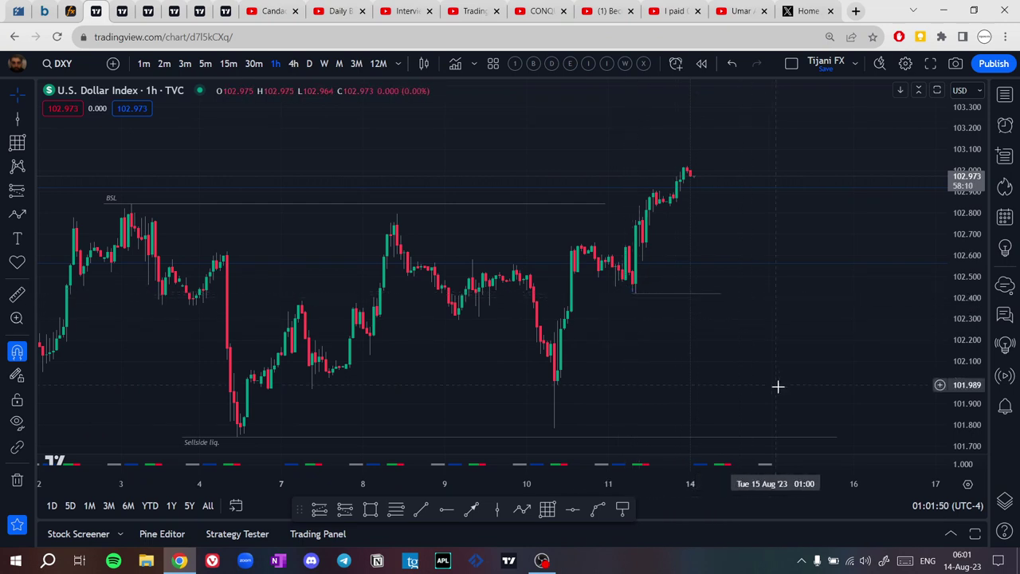
scroll(801, 433, down, 3)
drag(811, 352, 705, 278)
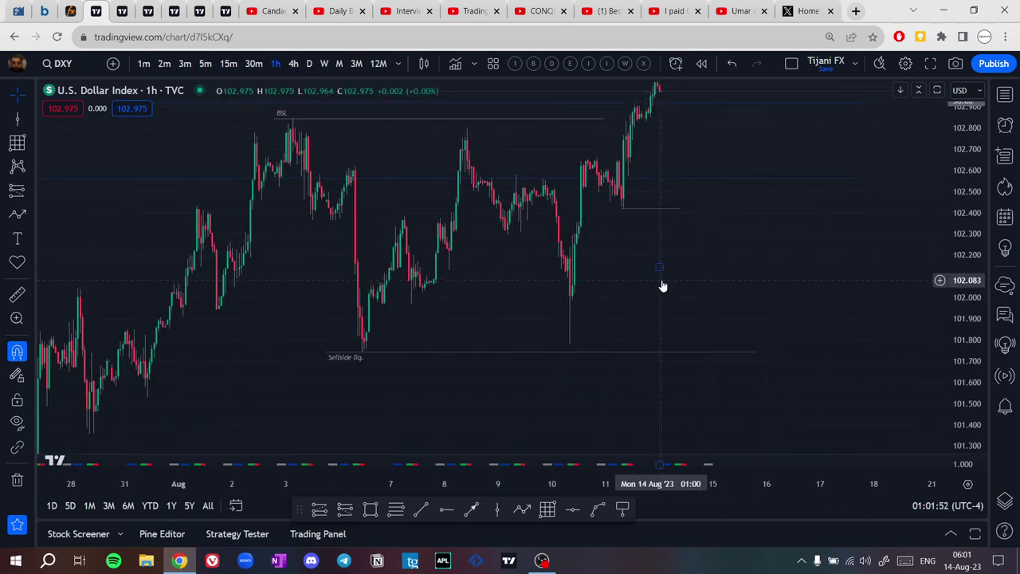
drag(700, 223, 704, 285)
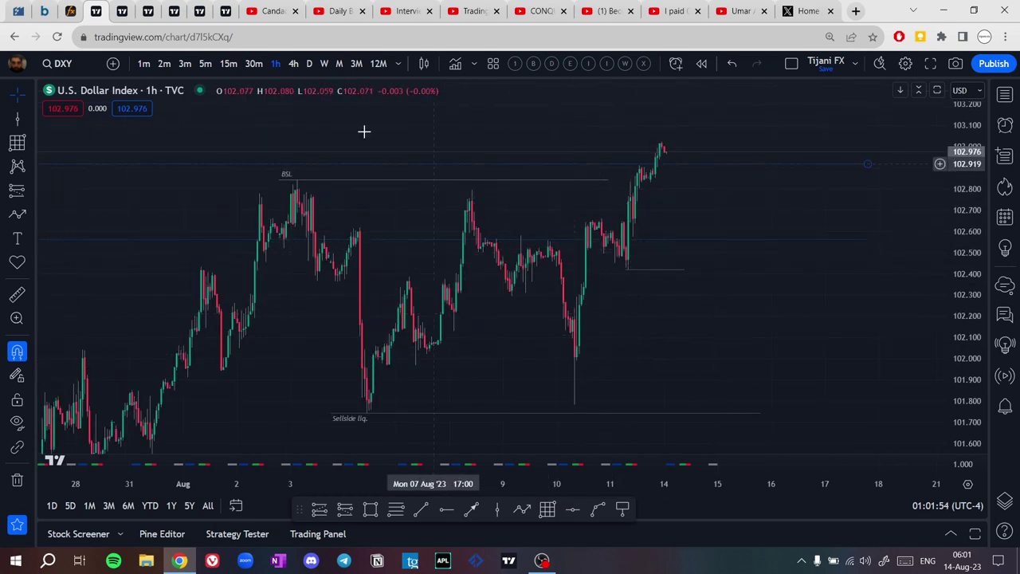
Switch to the EURUSD chart and examine its weekly decline from the July high against the marked levels.
click(121, 12)
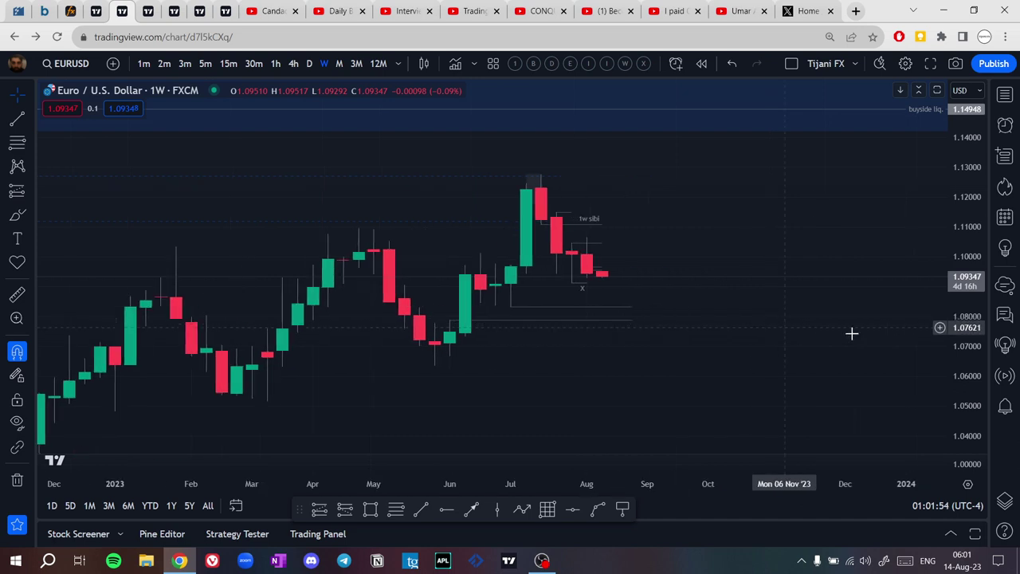
drag(972, 386, 962, 188)
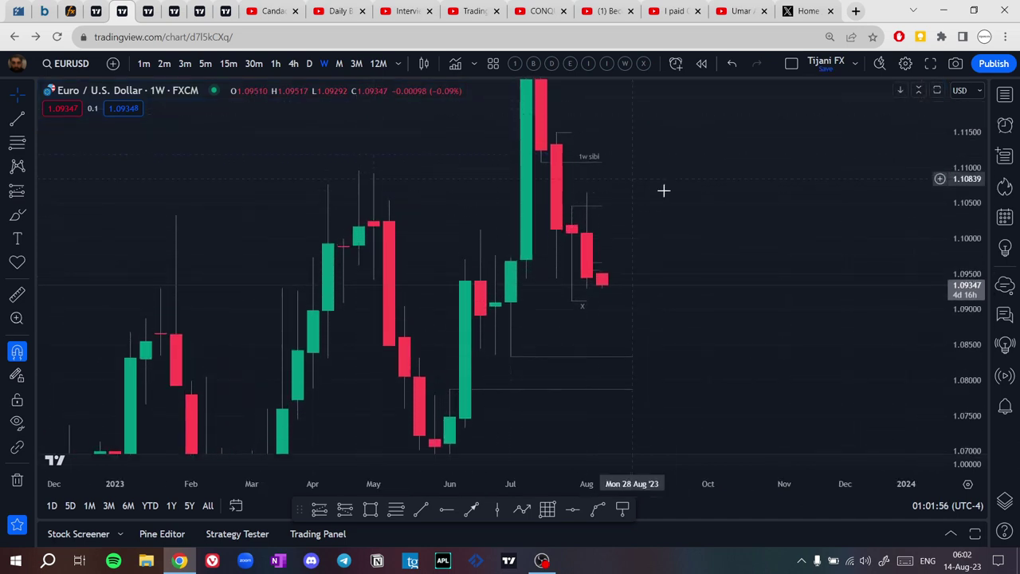
scroll(673, 197, up, 5)
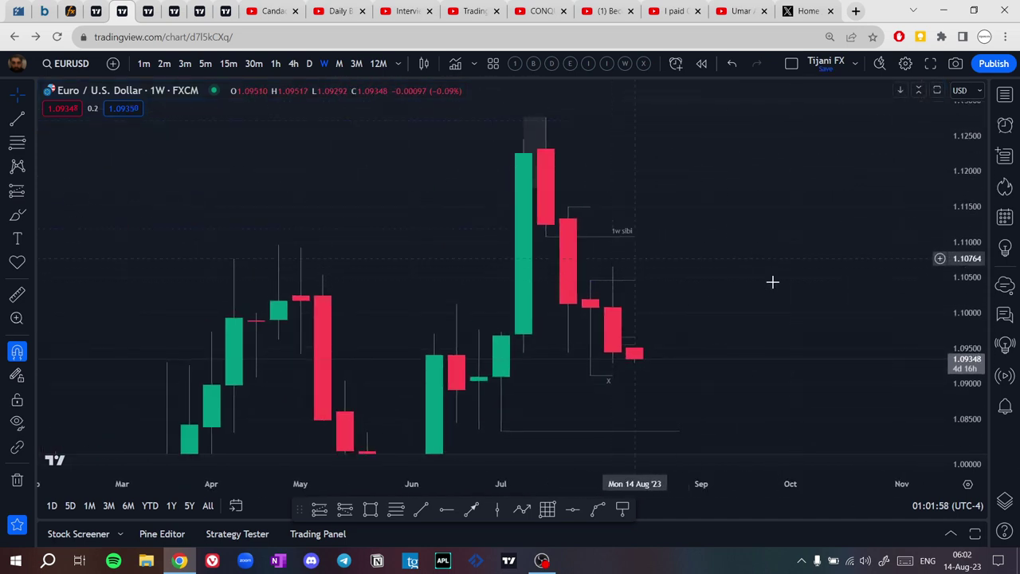
drag(821, 281, 810, 216)
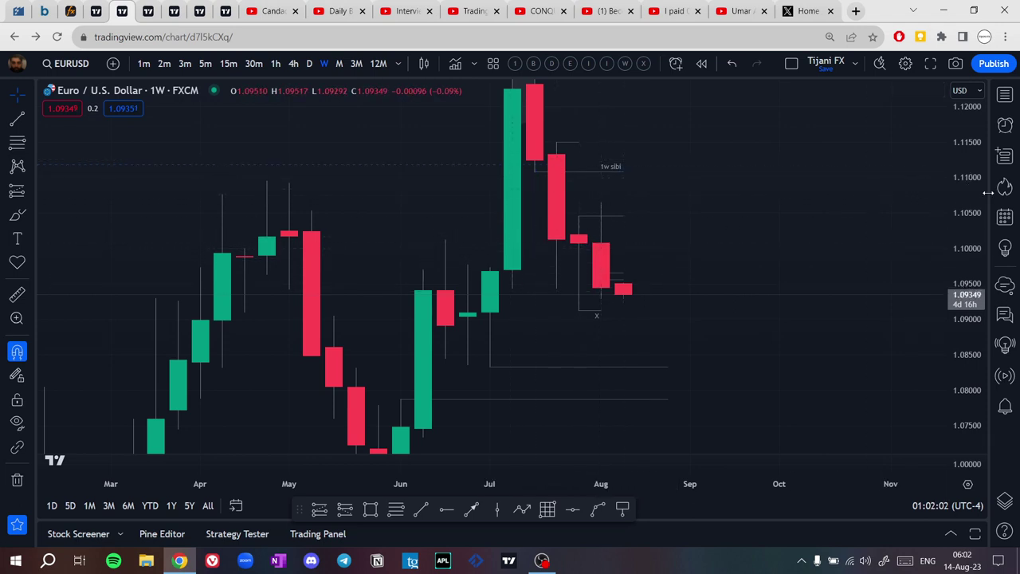
drag(974, 198, 964, 307)
scroll(777, 257, down, 2)
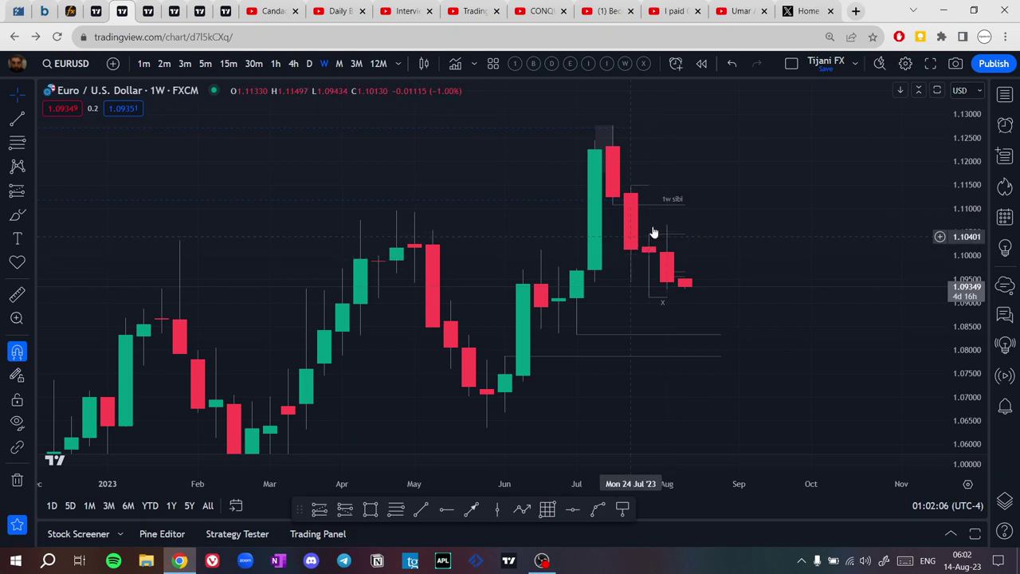
Return to the Dollar Index chart and set it to the weekly timeframe.
click(102, 9)
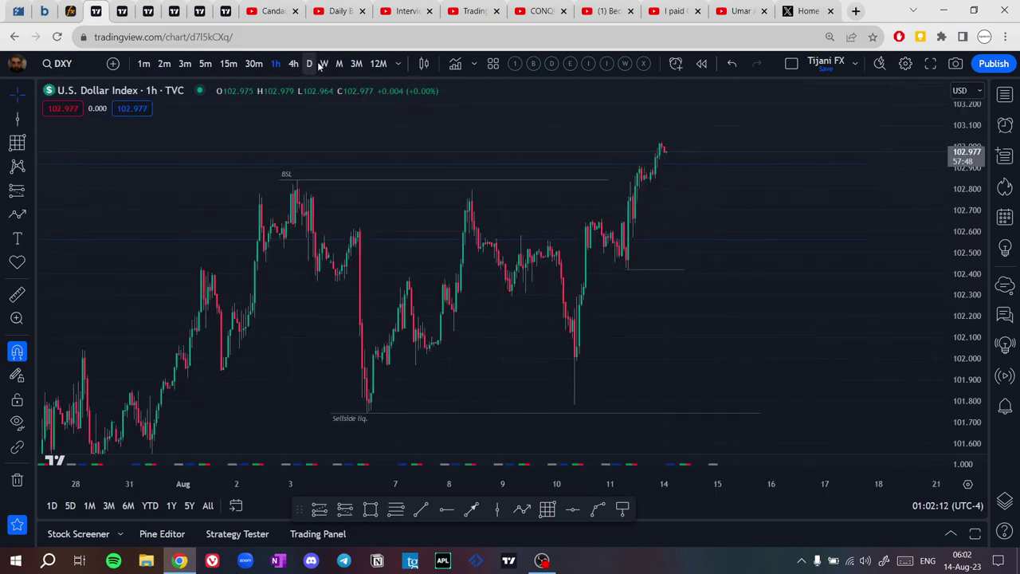
scroll(630, 227, up, 4)
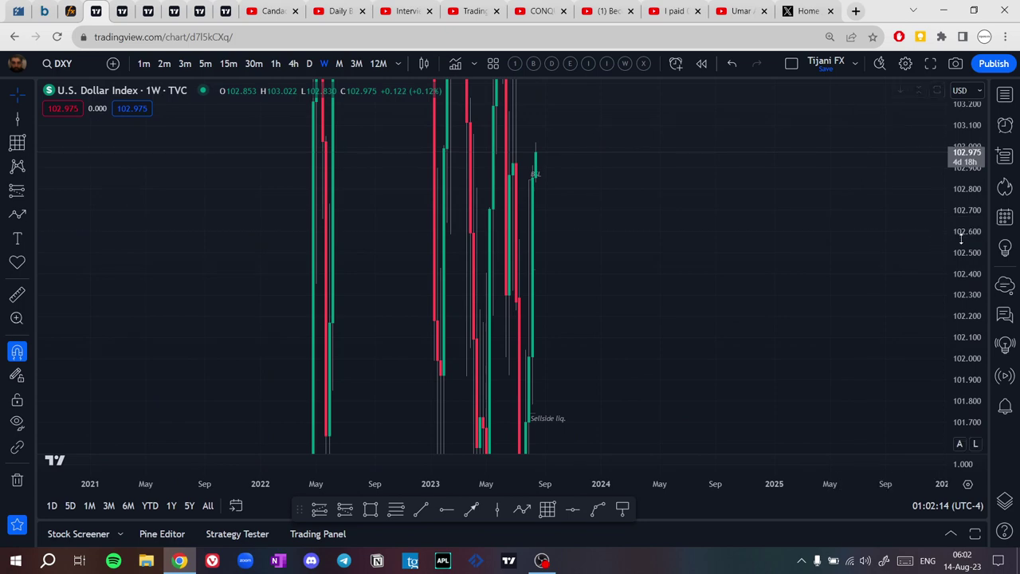
drag(834, 271, 879, 325)
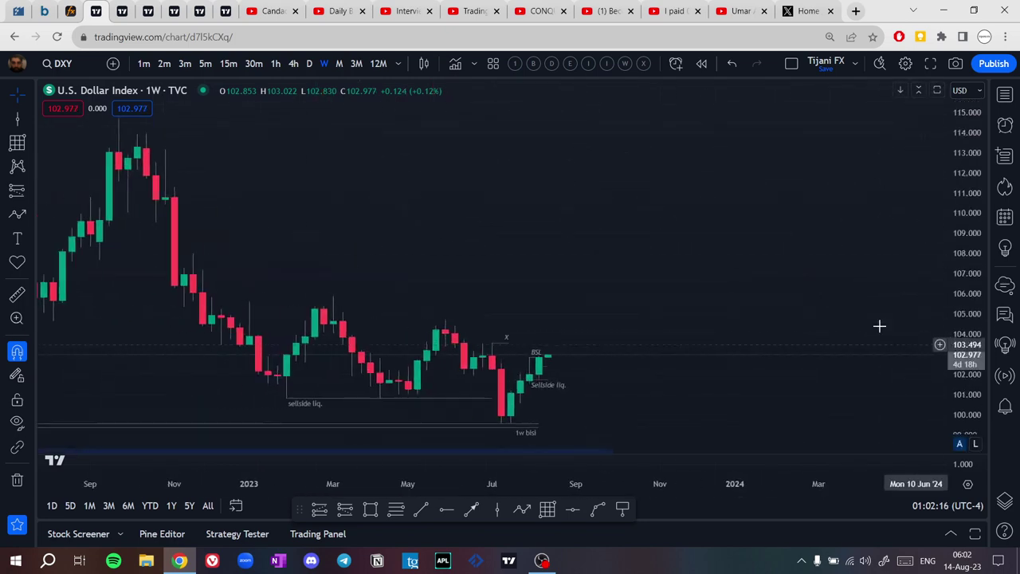
scroll(873, 324, up, 6)
drag(299, 307, 851, 338)
scroll(837, 334, up, 6)
mouse_move(726, 333)
mouse_down()
mouse_move(646, 335)
mouse_move(516, 196)
mouse_up()
Hide the BSL and Sellside liq. lines on weekly and monthly intervals through their visibility settings.
click(659, 99)
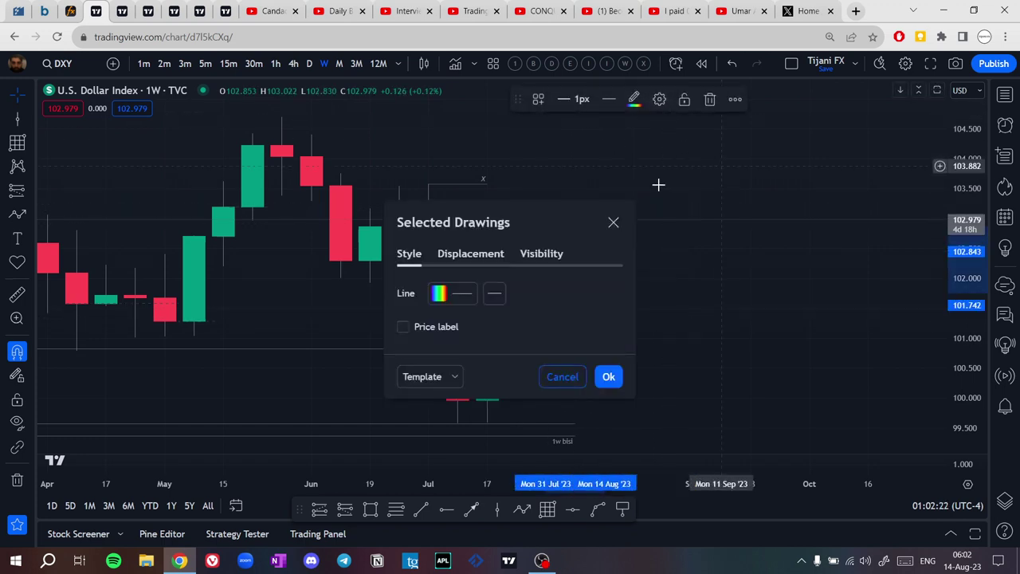
click(541, 253)
click(407, 460)
click(407, 460)
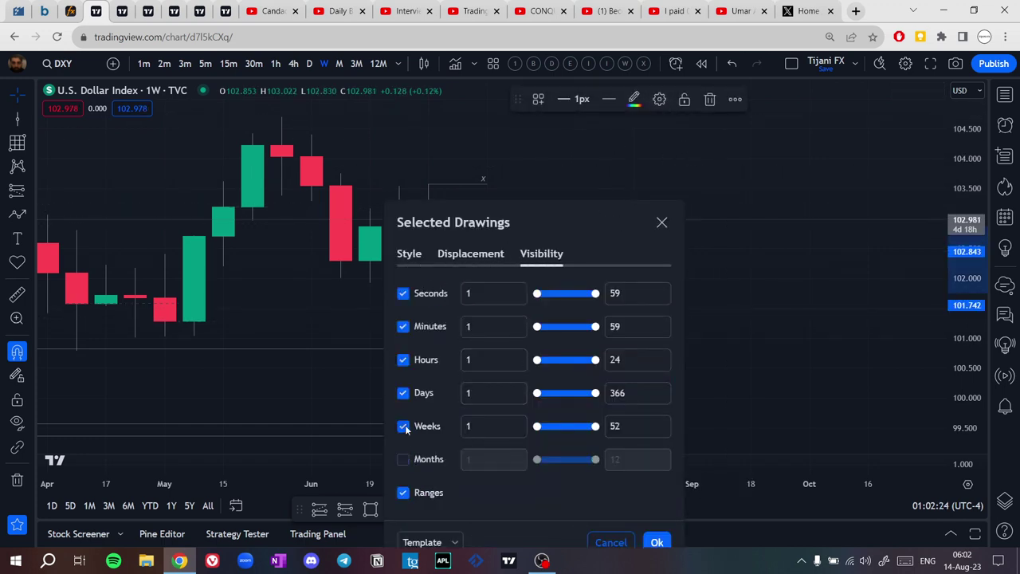
click(404, 427)
click(558, 393)
click(801, 343)
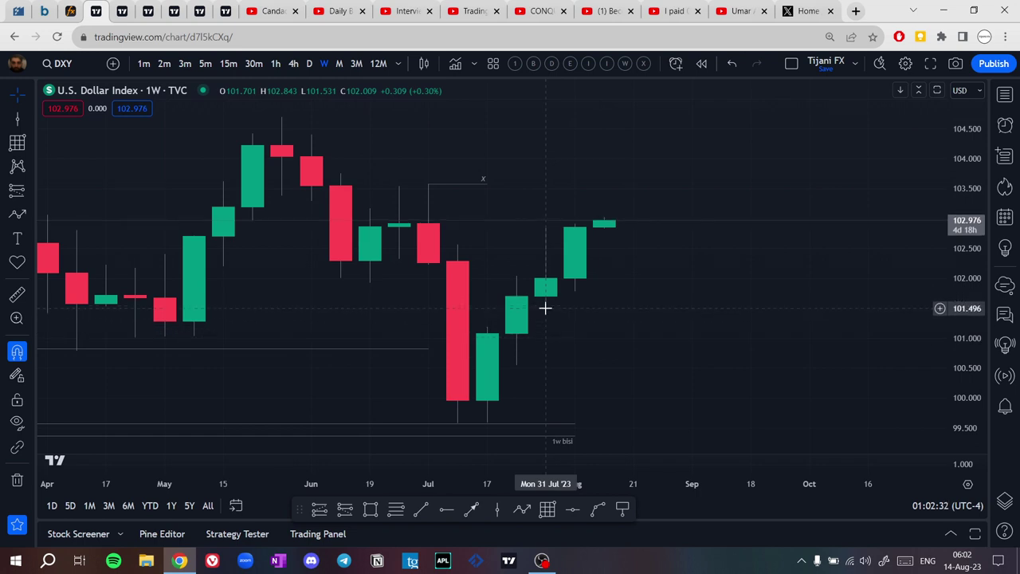
Switch back to the EURUSD weekly chart and review the latest candles relative to the lows below price.
click(125, 13)
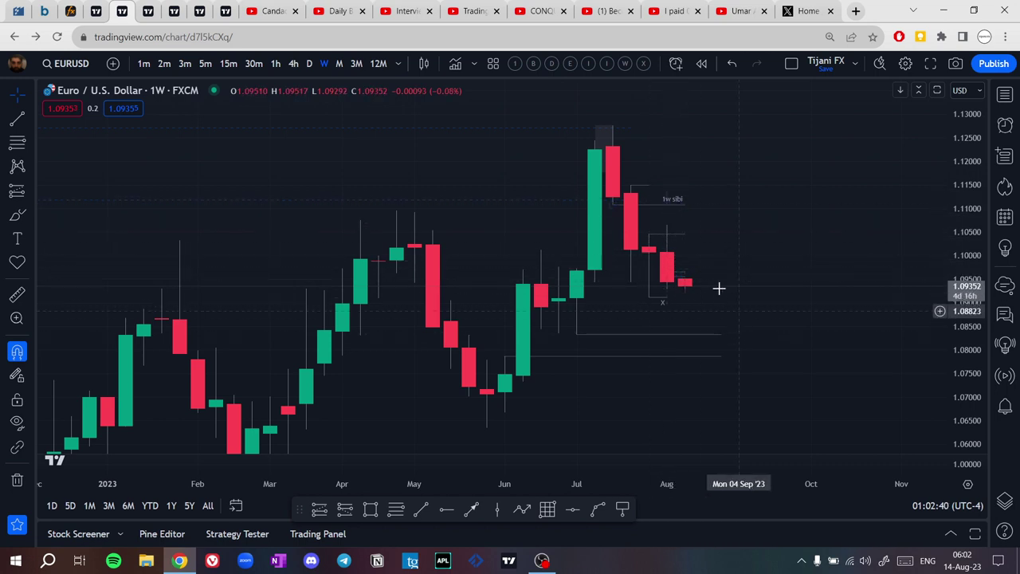
scroll(800, 280, up, 3)
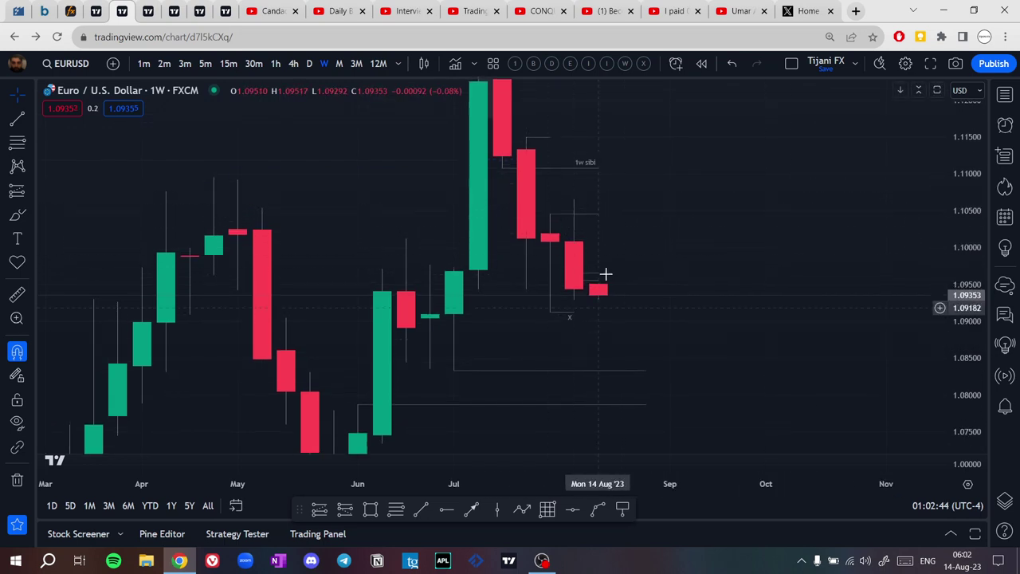
drag(966, 213, 965, 343)
scroll(772, 310, down, 3)
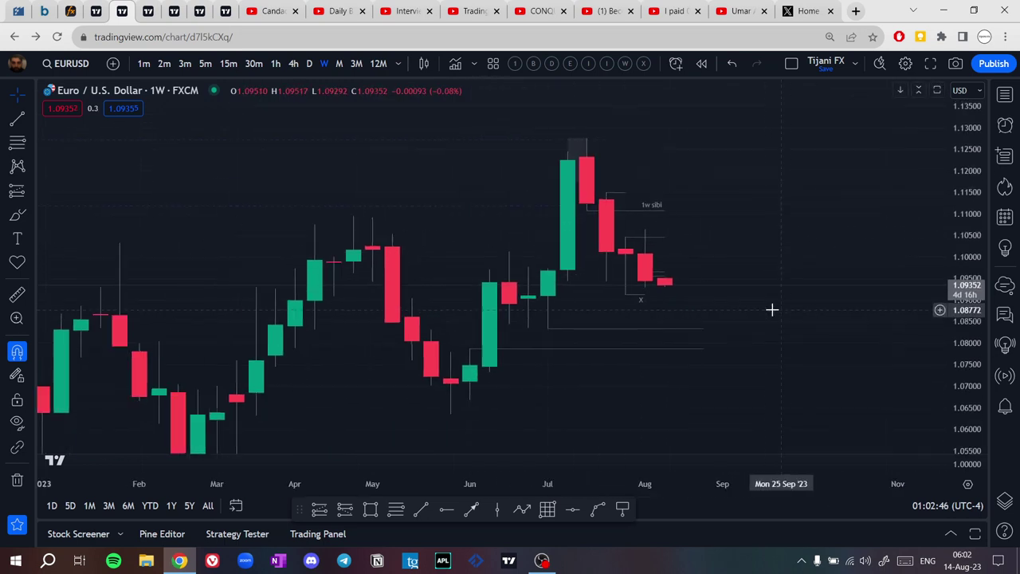
drag(772, 326, 741, 302)
drag(804, 303, 784, 305)
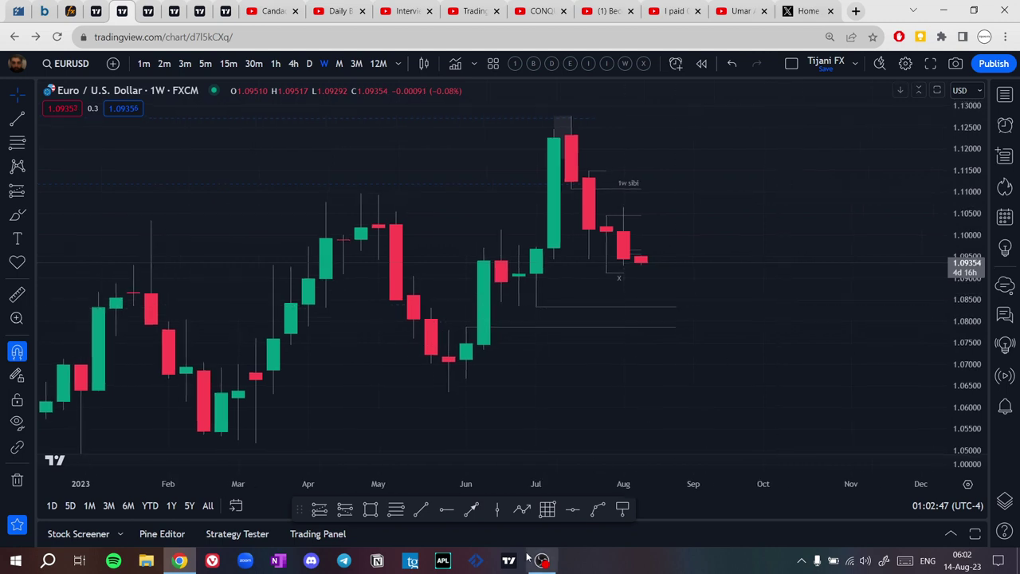
Check the EURUSD weekly range between 1.08333 and 1.12734 with a Gann box starting at 3 July, and remove the box.
click(546, 509)
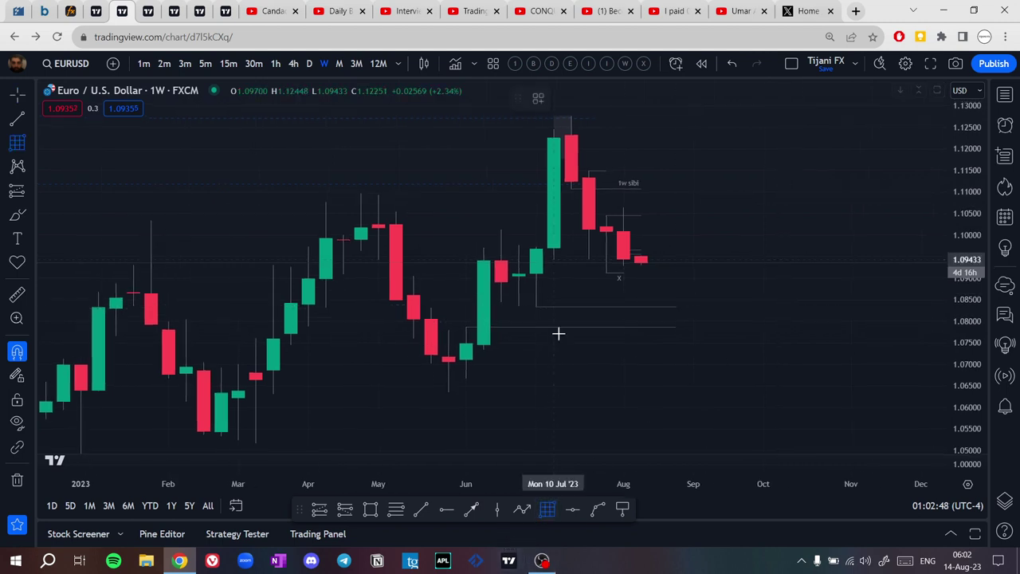
click(689, 117)
click(736, 100)
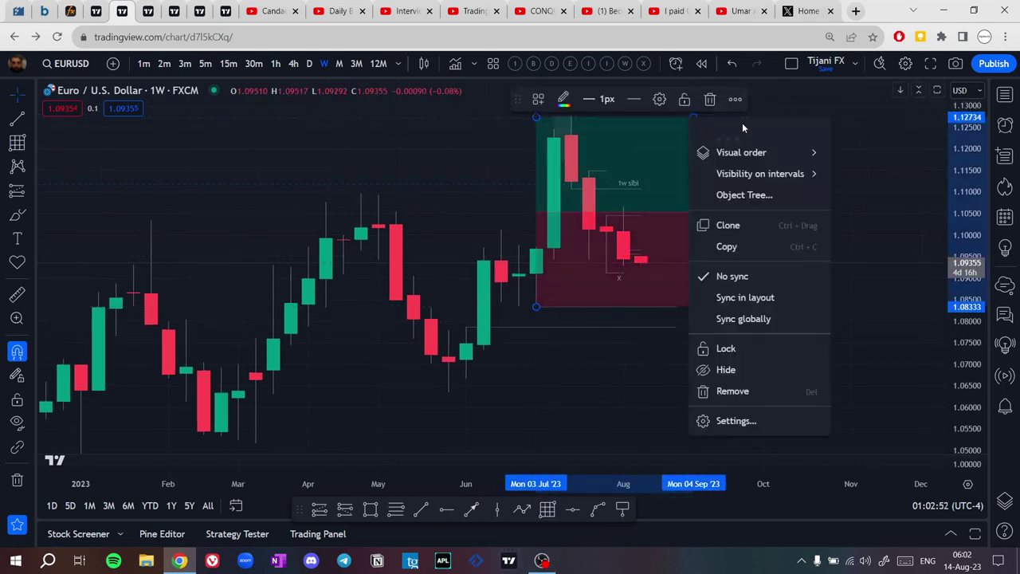
mouse_move(744, 131)
click(861, 191)
click(524, 312)
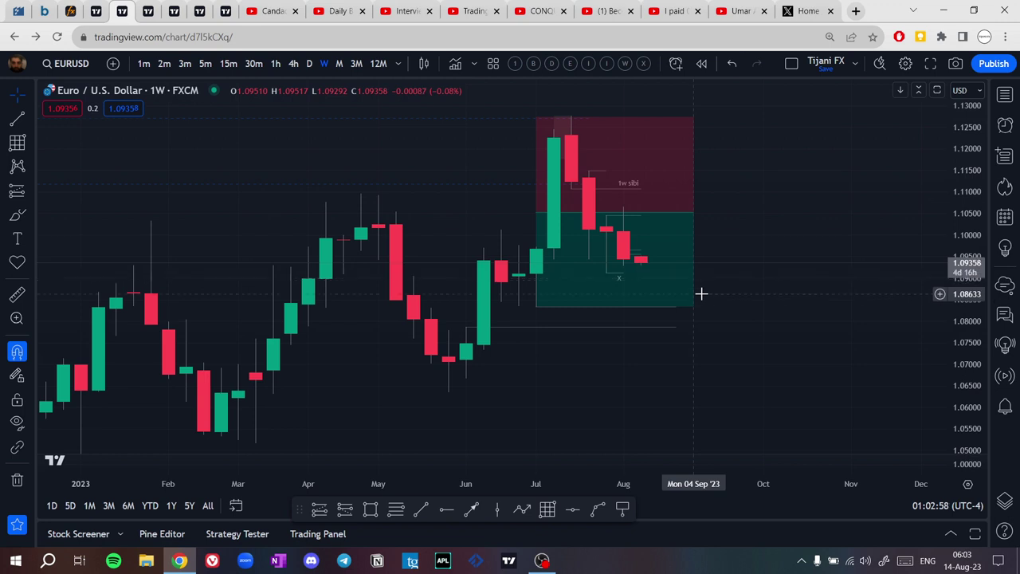
key(Delete)
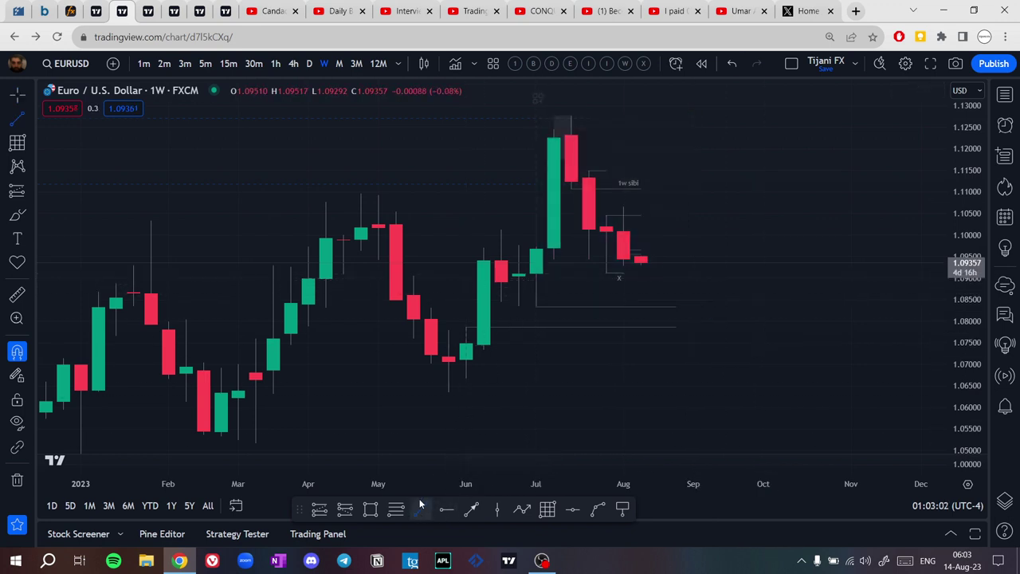
Draw a horizontal trend line at 1.09105 from the 3 July weekly candle's open to 28 August on EURUSD.
click(420, 508)
click(536, 273)
click(676, 274)
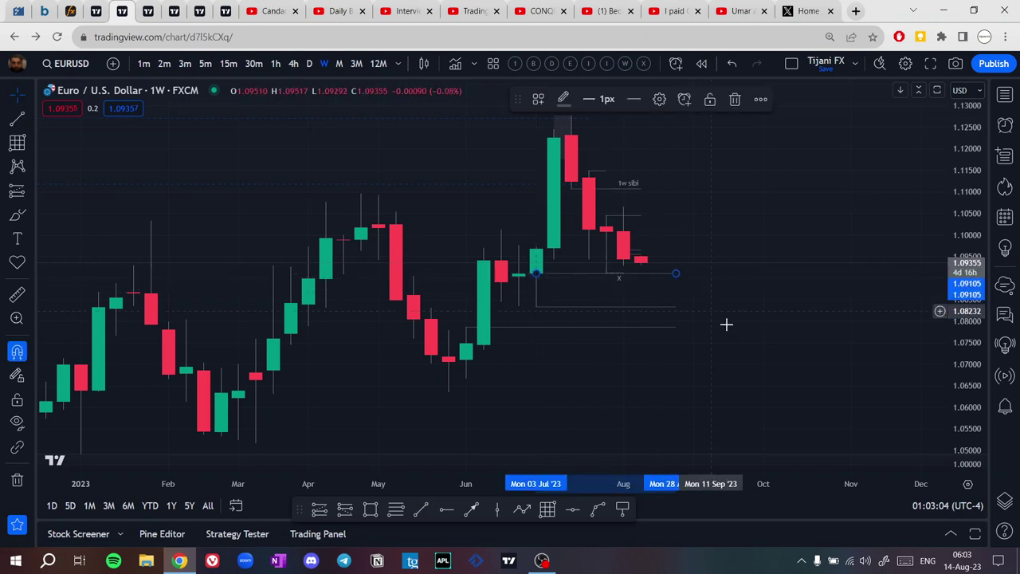
click(725, 324)
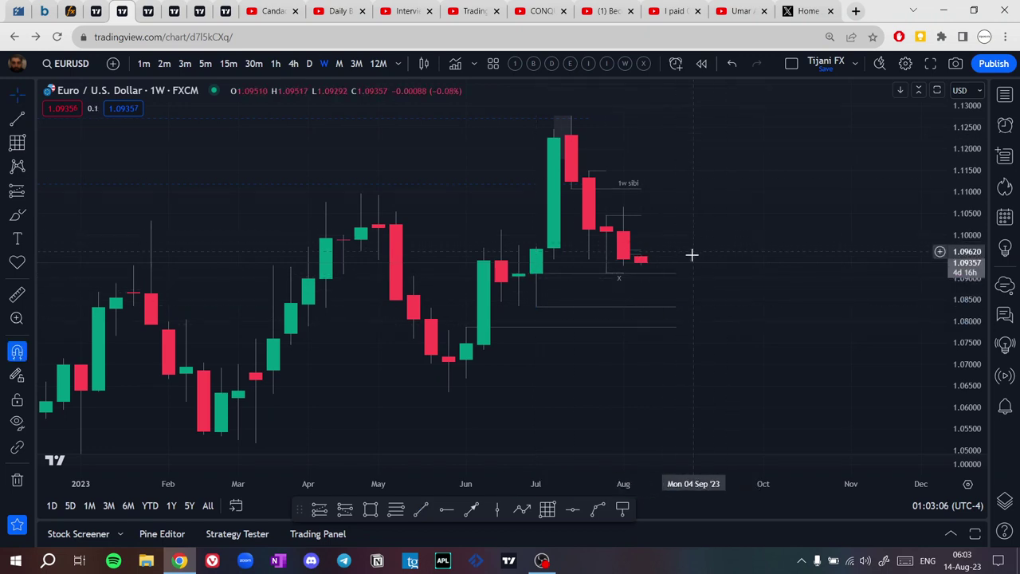
Remove the horizontal line at 1.09105 with its x mark and examine the weekly candles back to late 2022 around the remaining lows.
drag(678, 279, 530, 312)
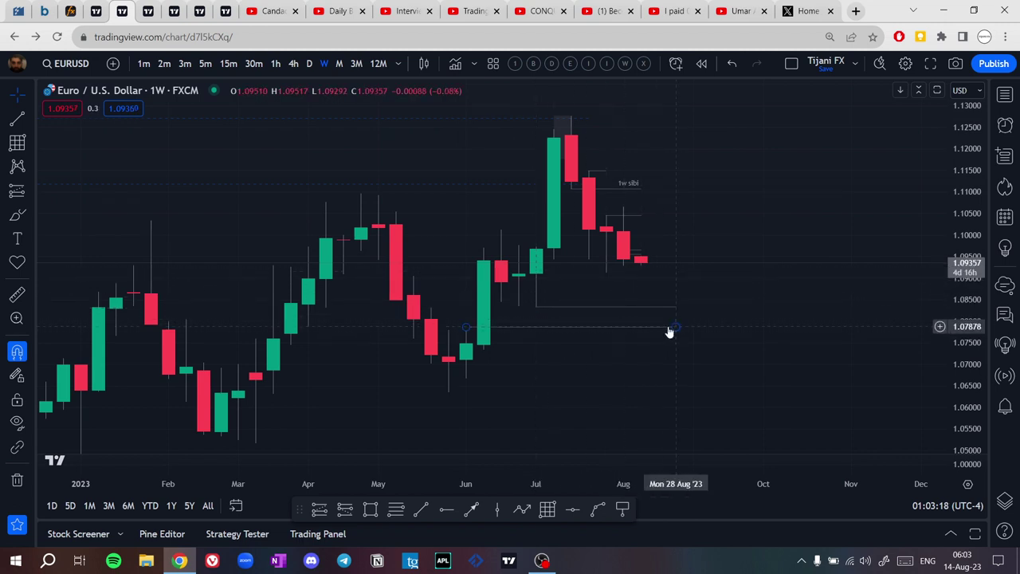
scroll(678, 332, down, 3)
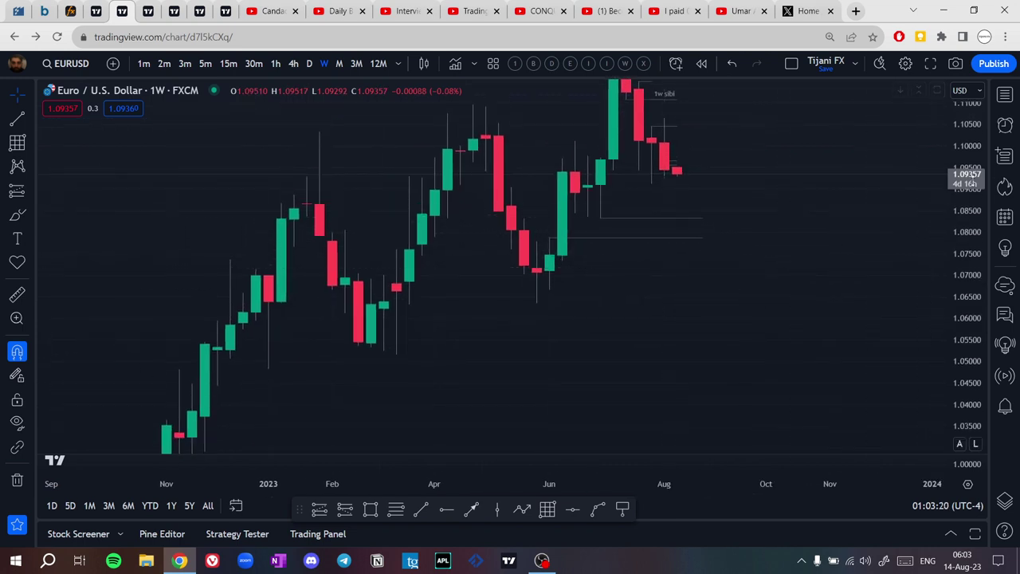
drag(847, 277, 836, 293)
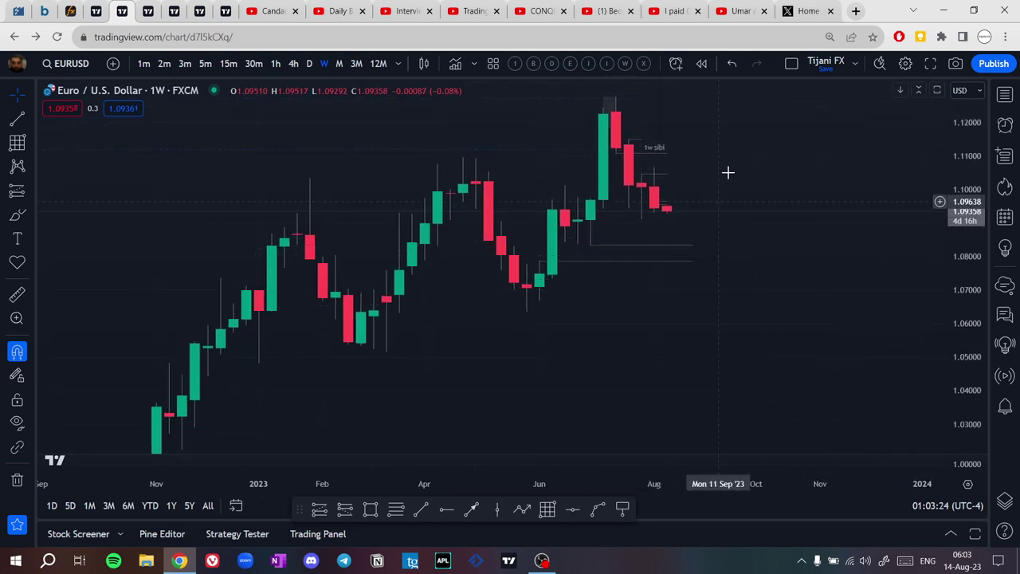
drag(603, 406, 603, 376)
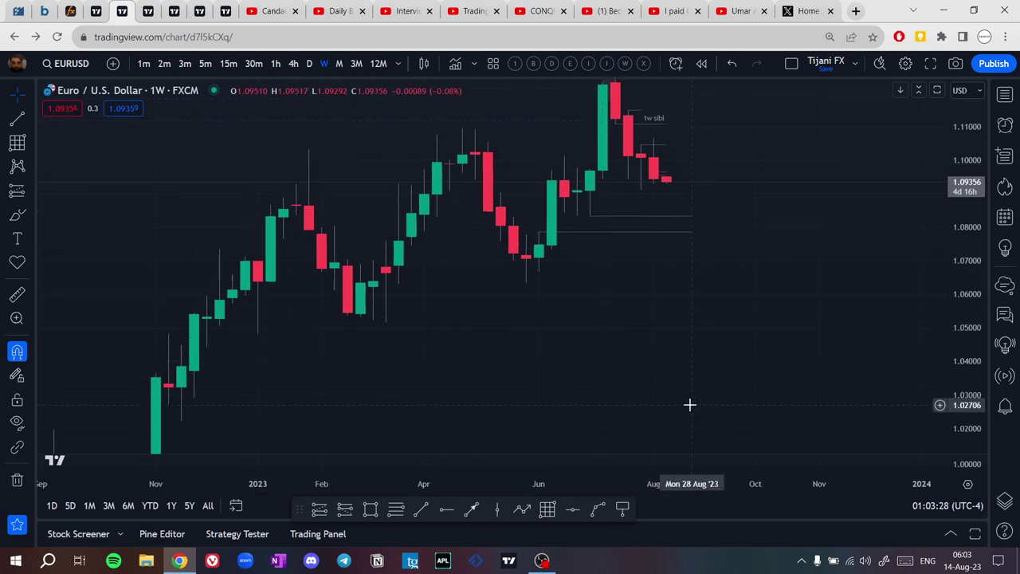
drag(690, 404, 717, 266)
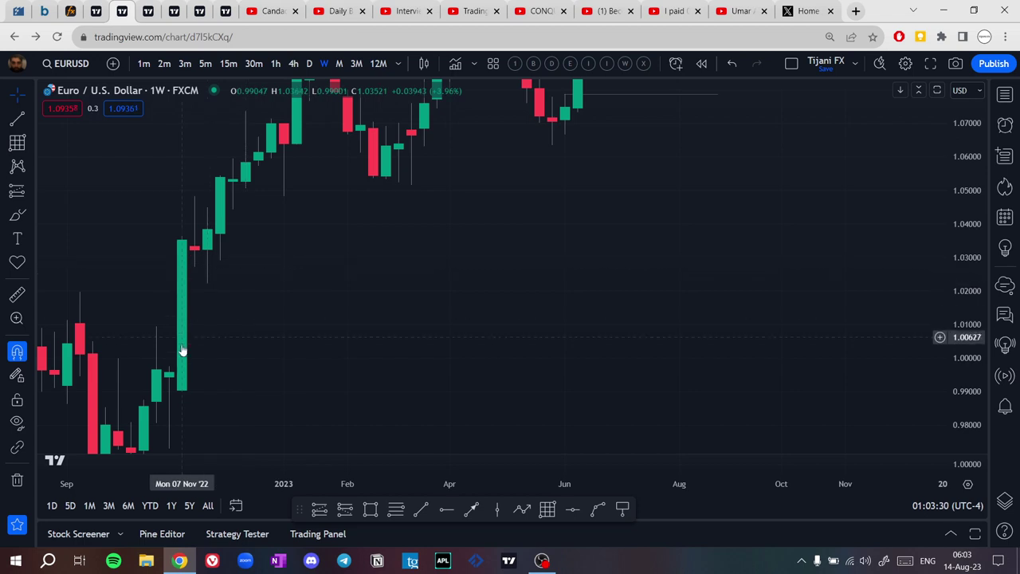
drag(650, 247, 642, 412)
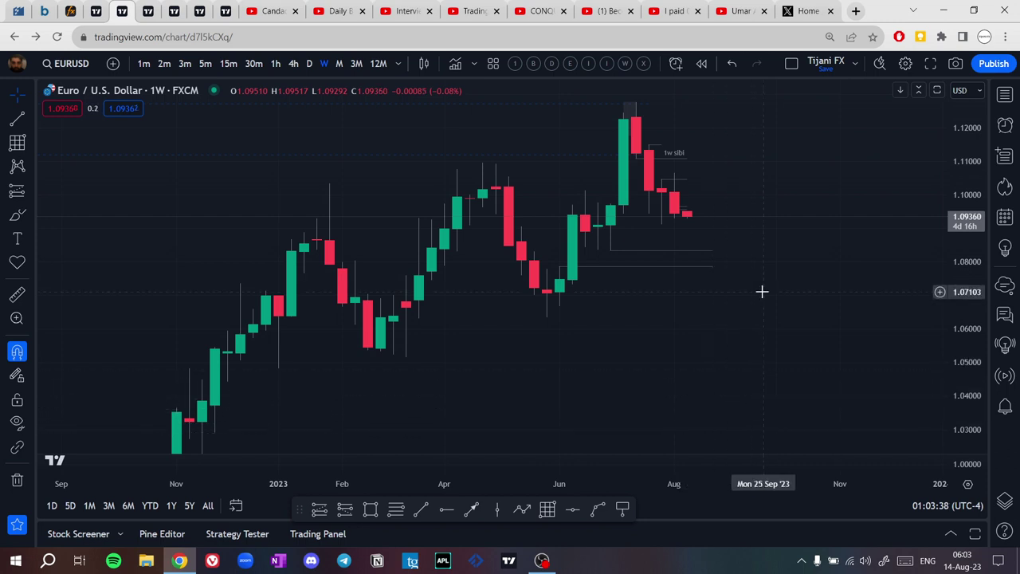
drag(768, 269, 756, 336)
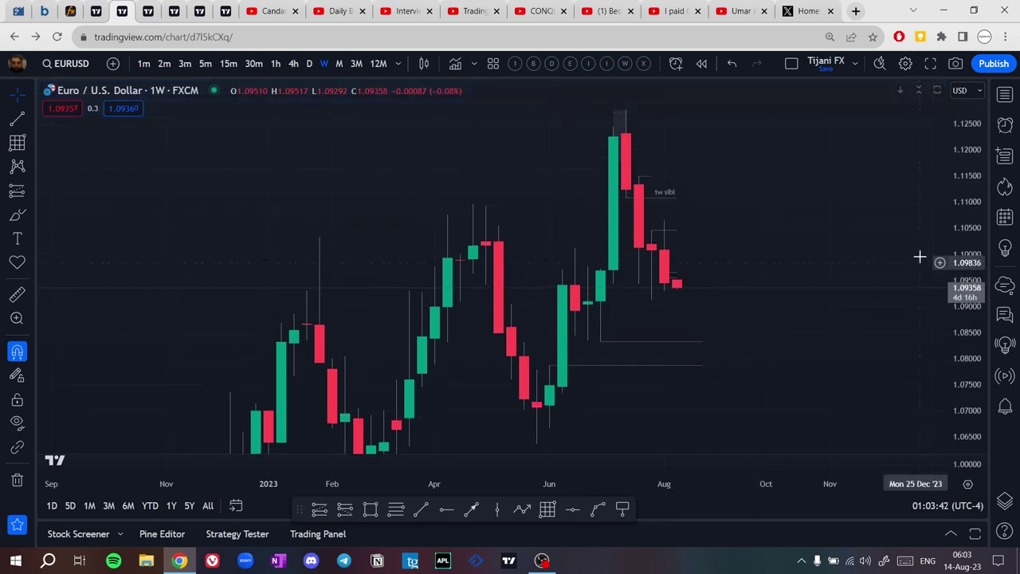
scroll(687, 257, up, 1)
drag(730, 265, 716, 216)
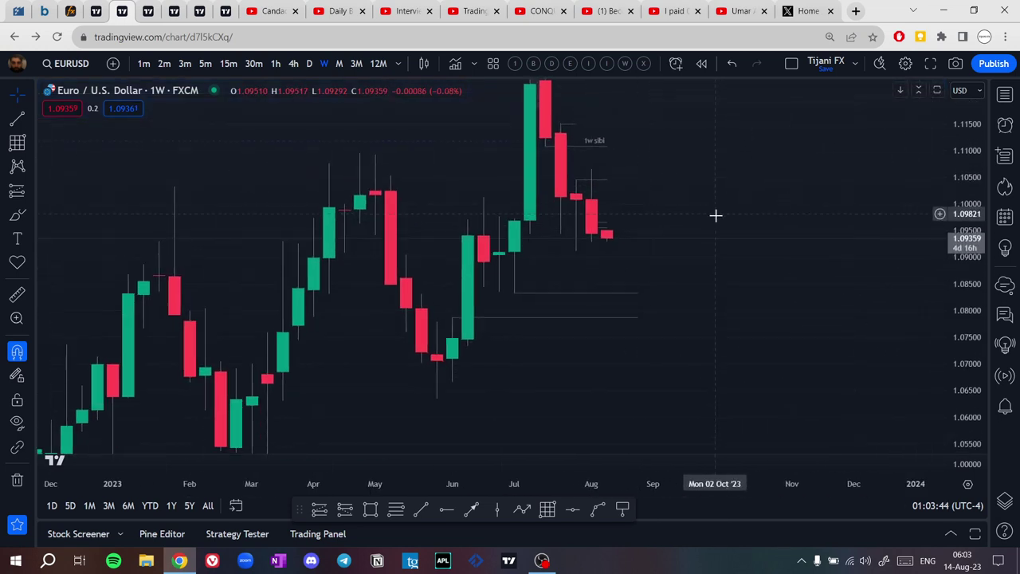
drag(964, 204, 962, 269)
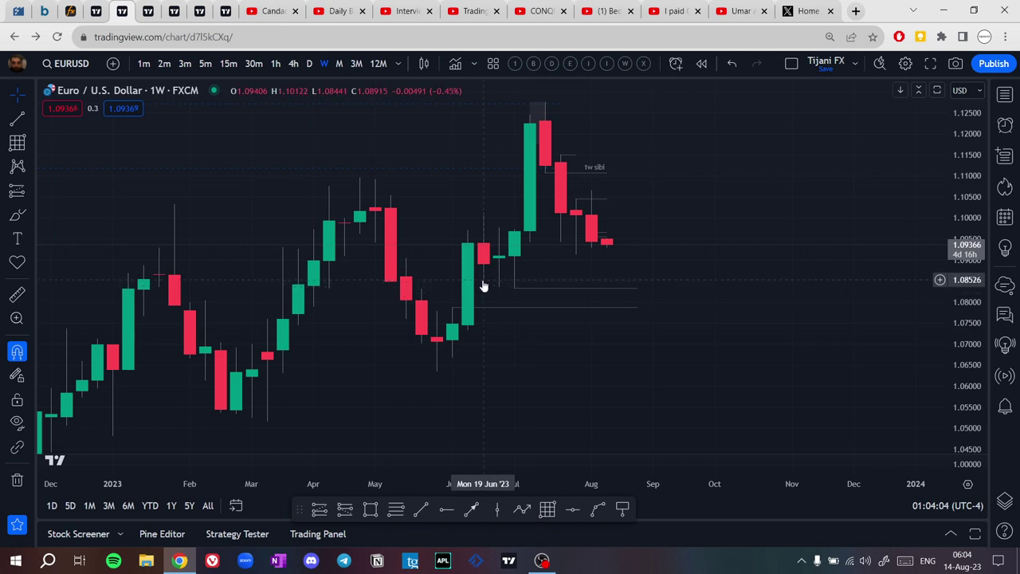
Switch the EURUSD chart to the daily interval and review the August candles around the 1.09433 and 1D bisi levels.
click(309, 63)
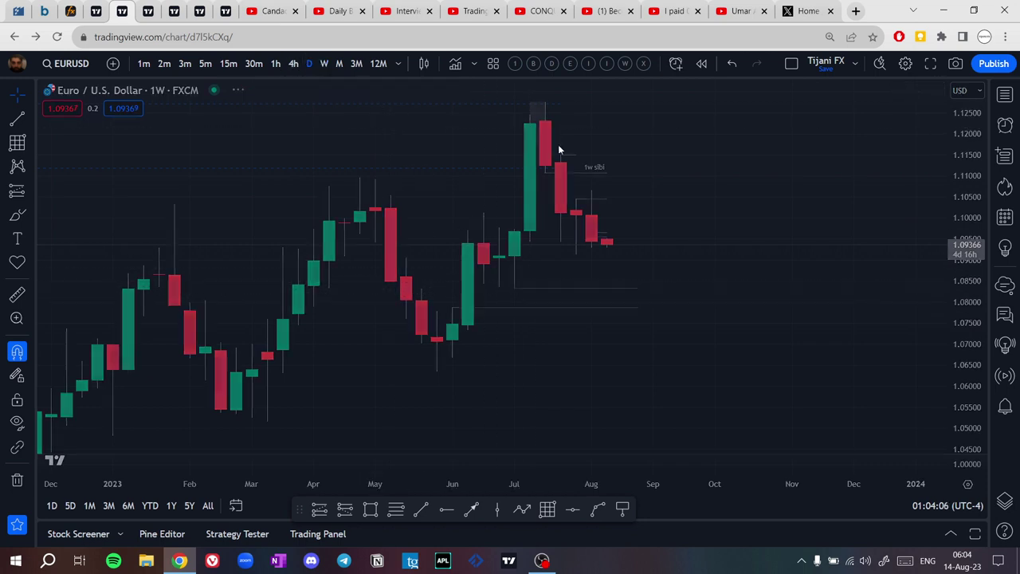
scroll(751, 188, down, 5)
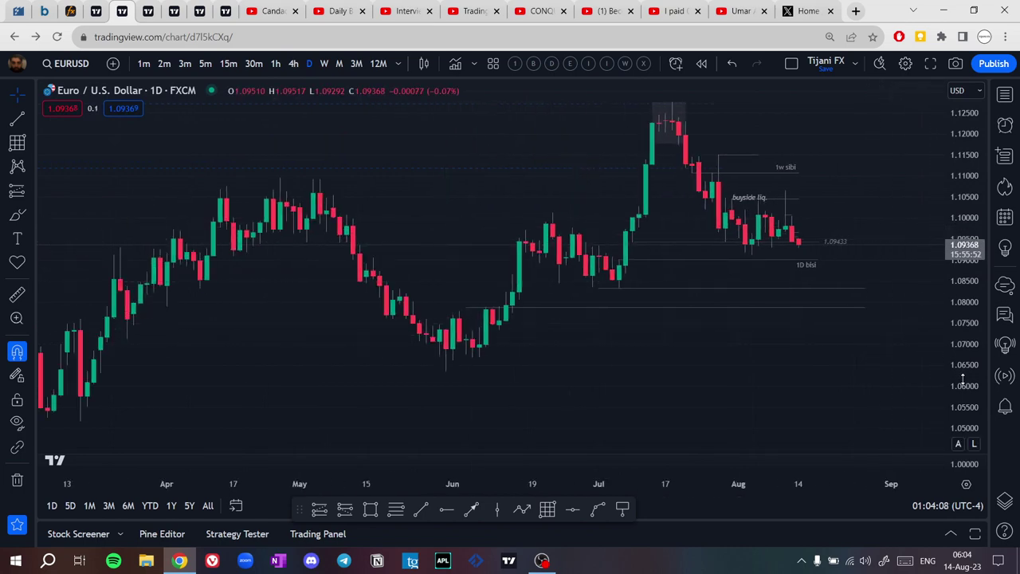
scroll(936, 212, up, 5)
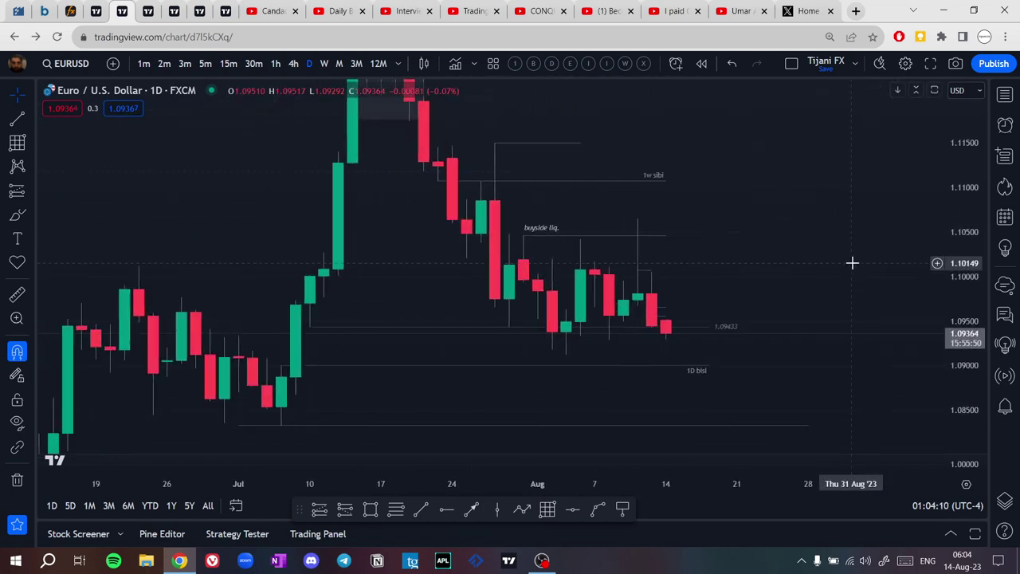
scroll(829, 244, down, 2)
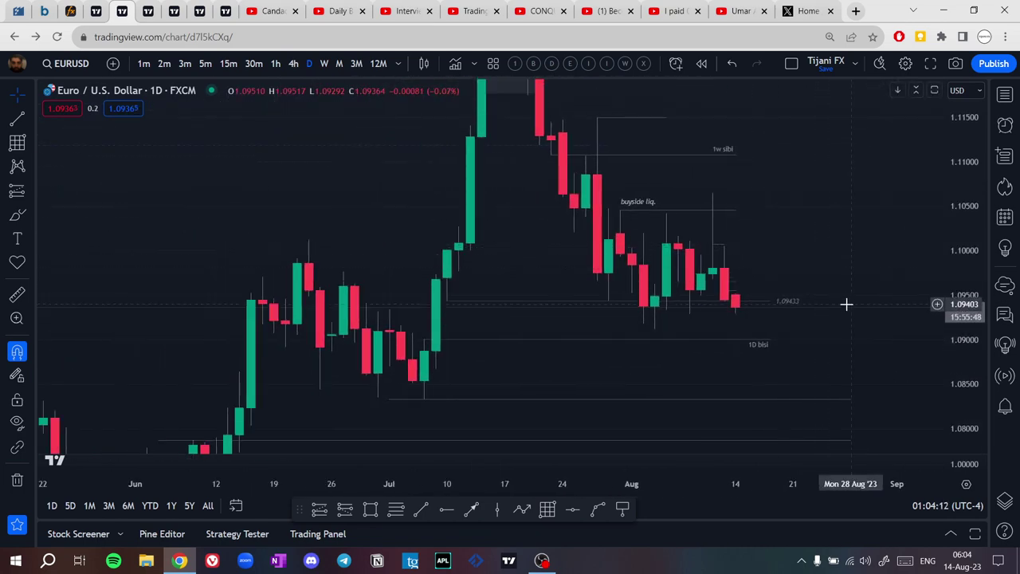
drag(846, 304, 840, 298)
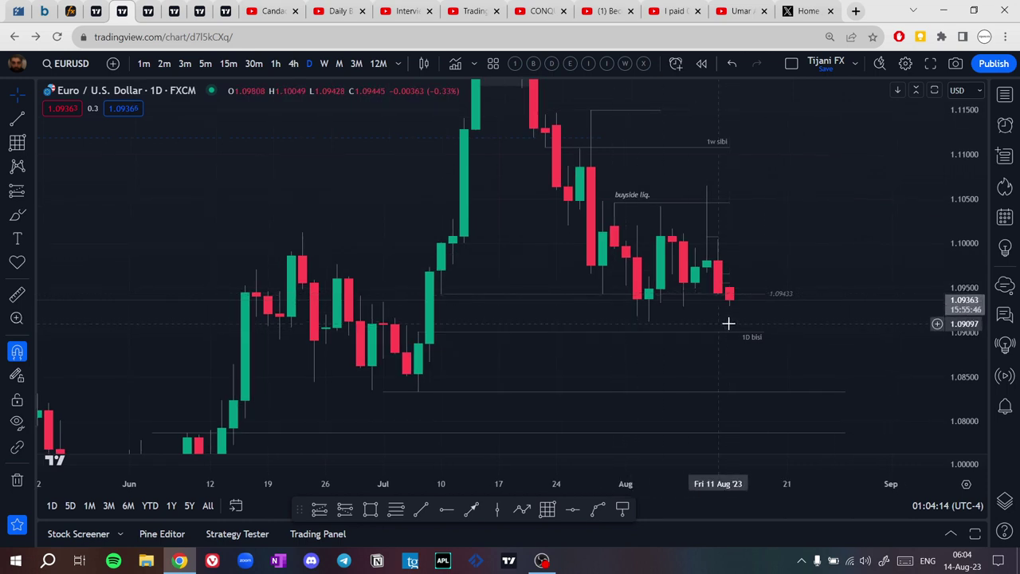
Extend the 1.09433 and 1D bisi lines to about 22 August on the daily chart.
click(771, 294)
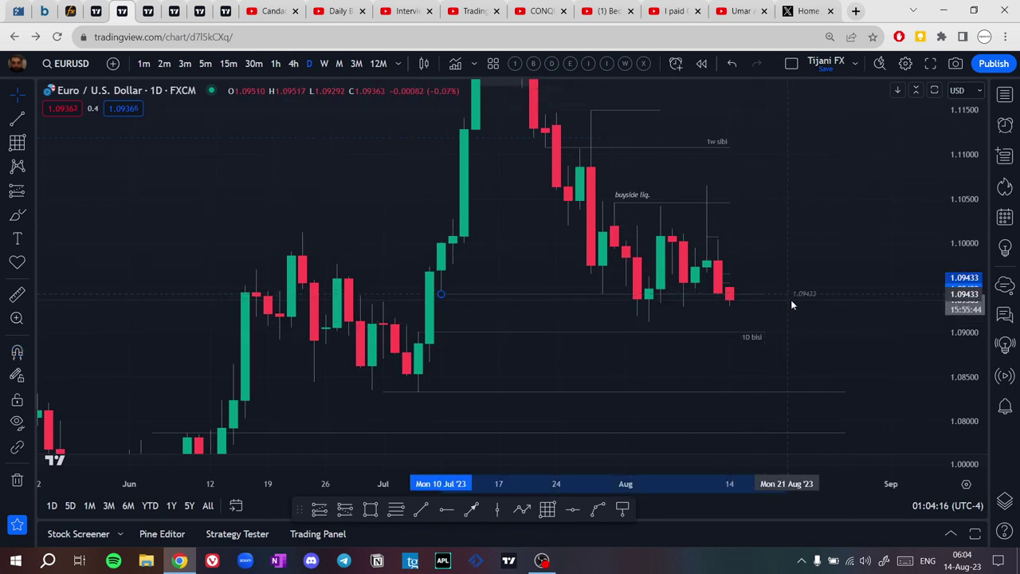
drag(790, 299, 800, 300)
click(785, 327)
click(772, 294)
drag(764, 332, 807, 356)
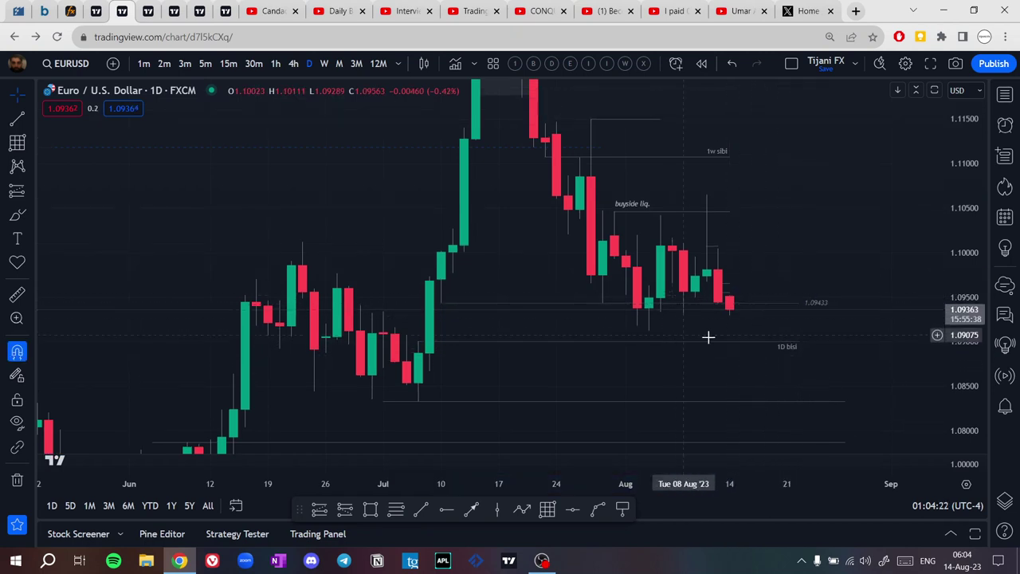
Draw a horizontal trend line at 1.09122 from the 3 August low to about 16 August, labelled "sellside liq." below its start.
drag(694, 377, 632, 366)
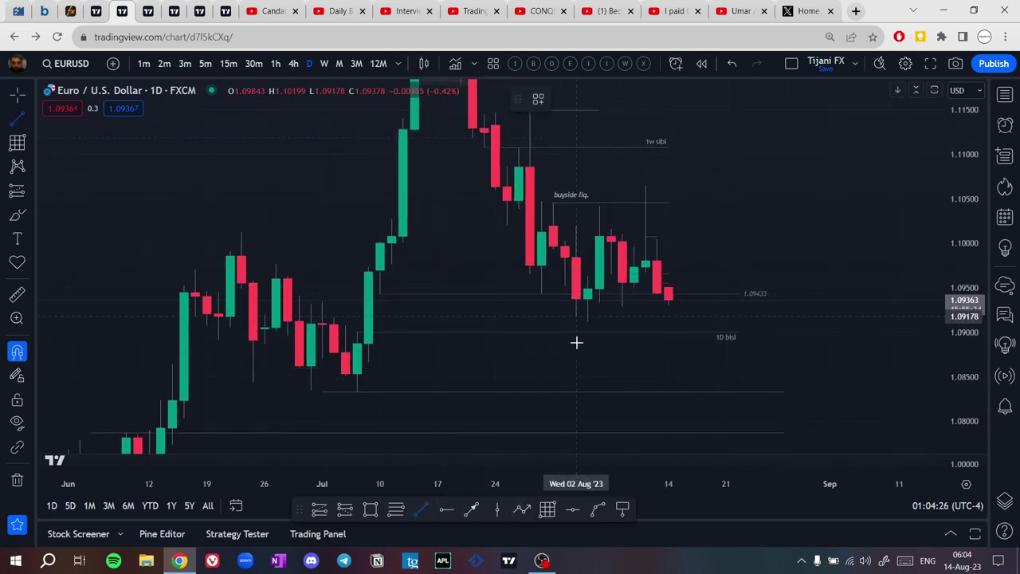
click(586, 319)
click(691, 319)
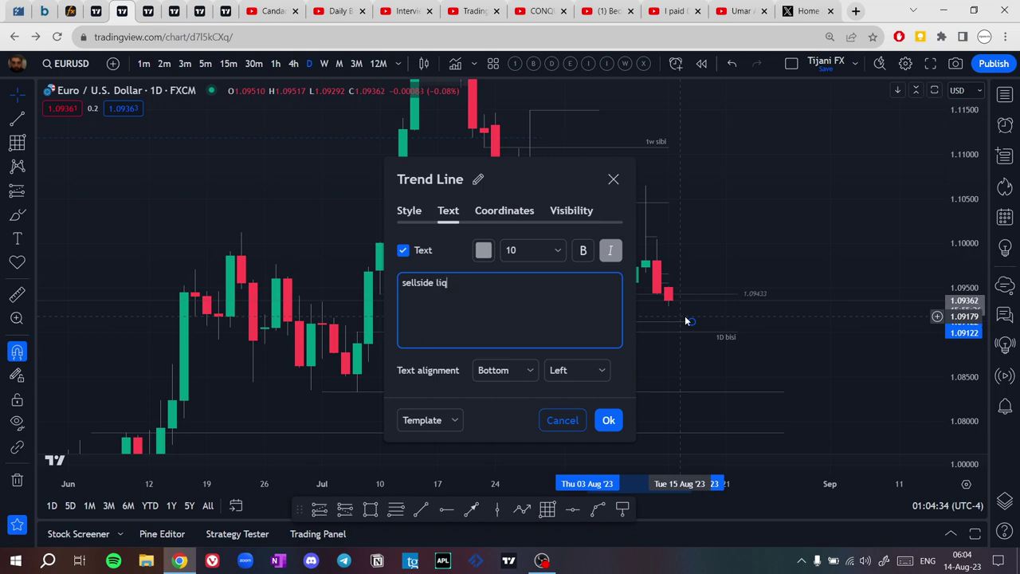
click(797, 349)
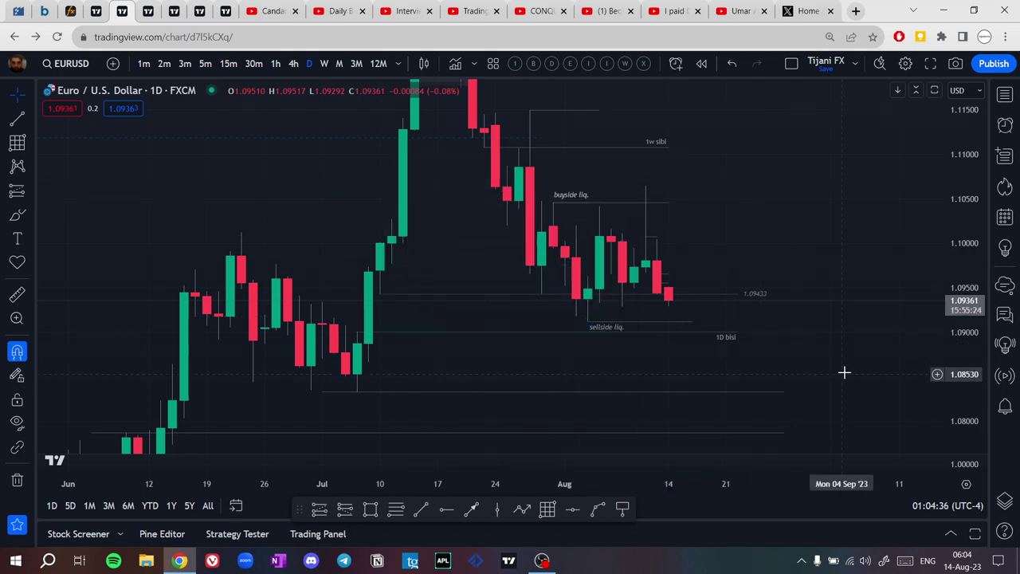
Check the daily range from 1.11497 on 27 July to 1.09131 on 16 August using a Gann box with the P to D template, and remove it.
drag(789, 215, 796, 227)
drag(822, 189, 827, 218)
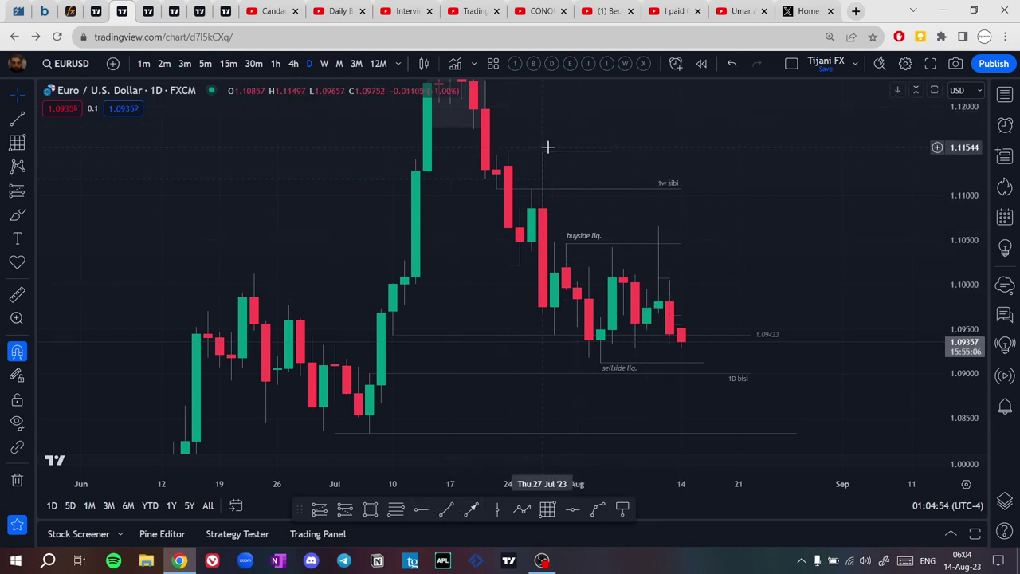
drag(755, 151, 729, 205)
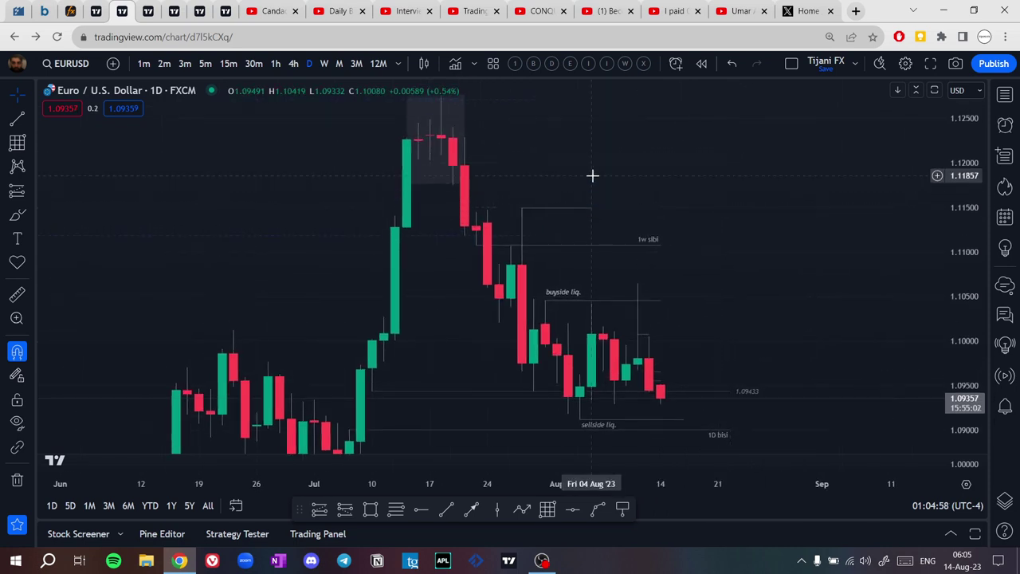
drag(964, 126, 902, 276)
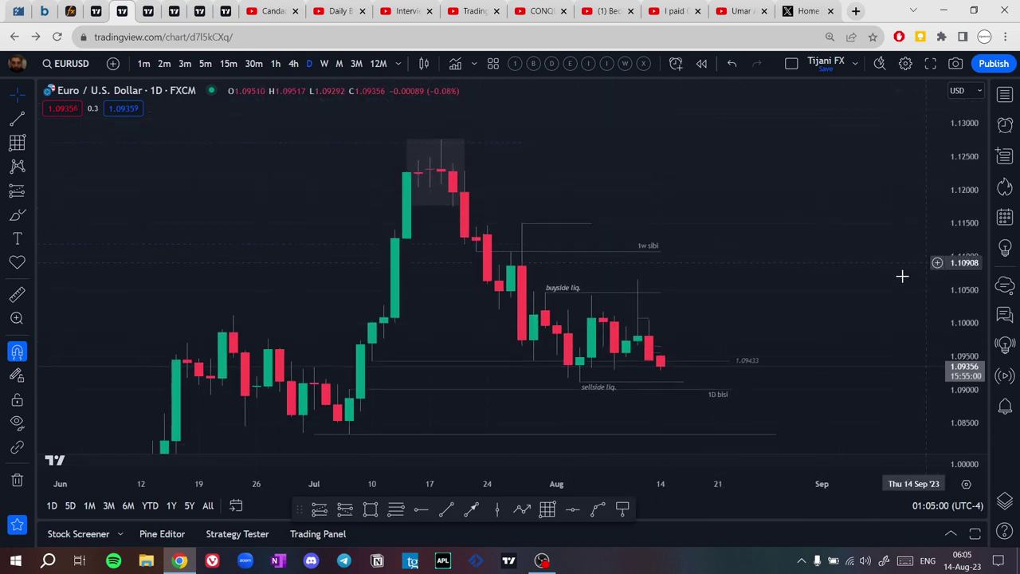
scroll(802, 262, down, 5)
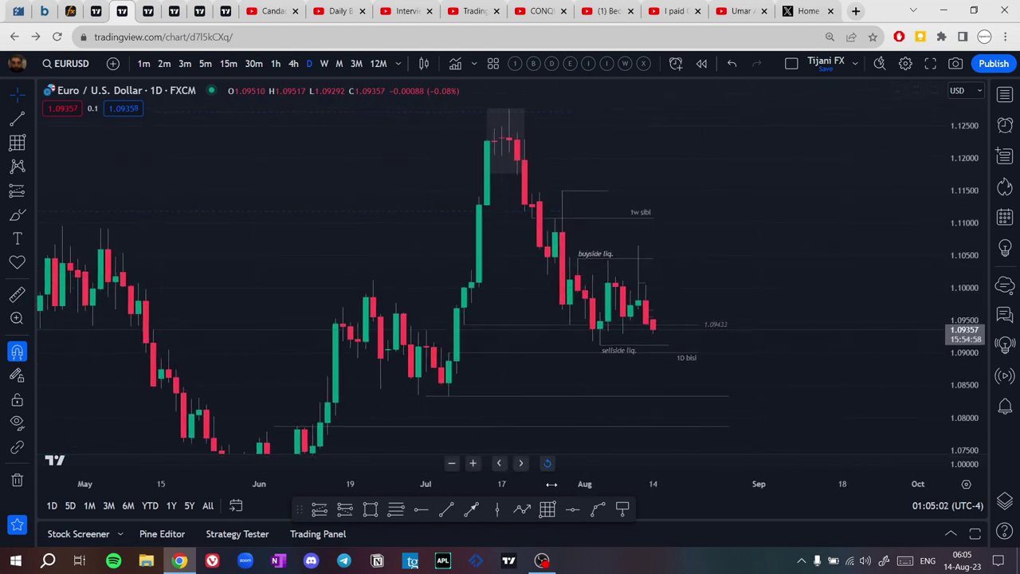
click(547, 508)
drag(563, 192, 667, 344)
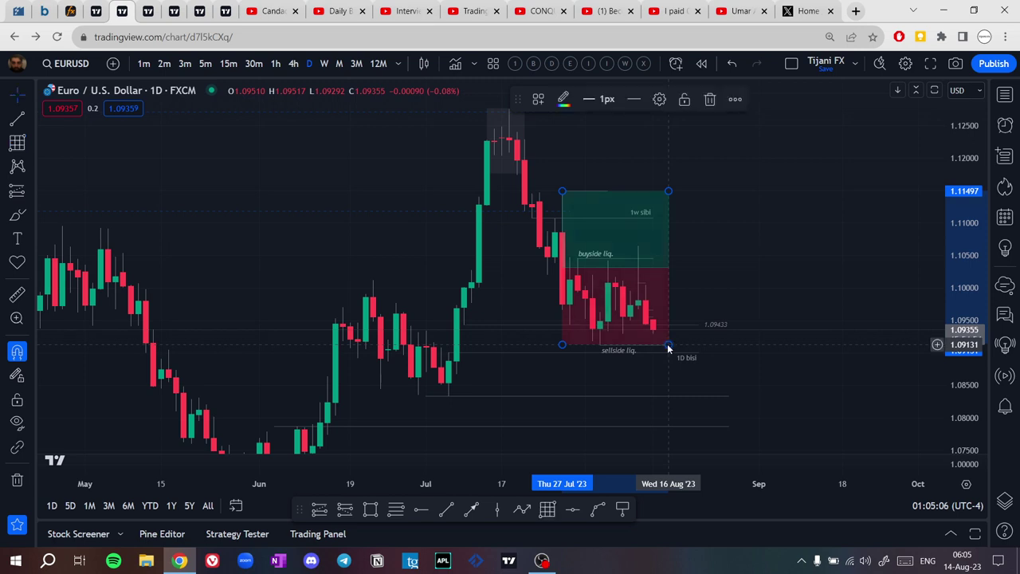
right_click(667, 343)
mouse_move(693, 243)
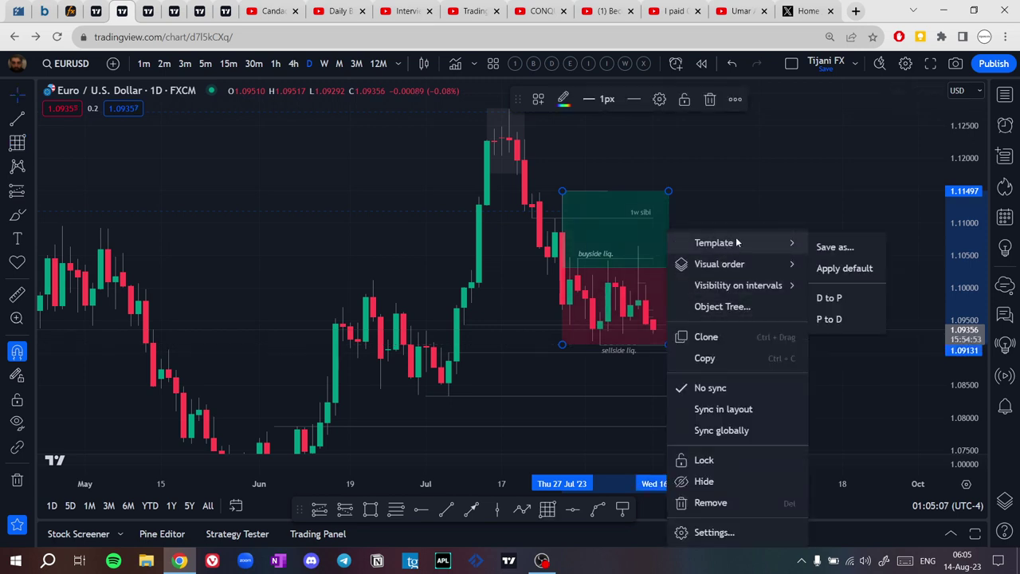
click(834, 320)
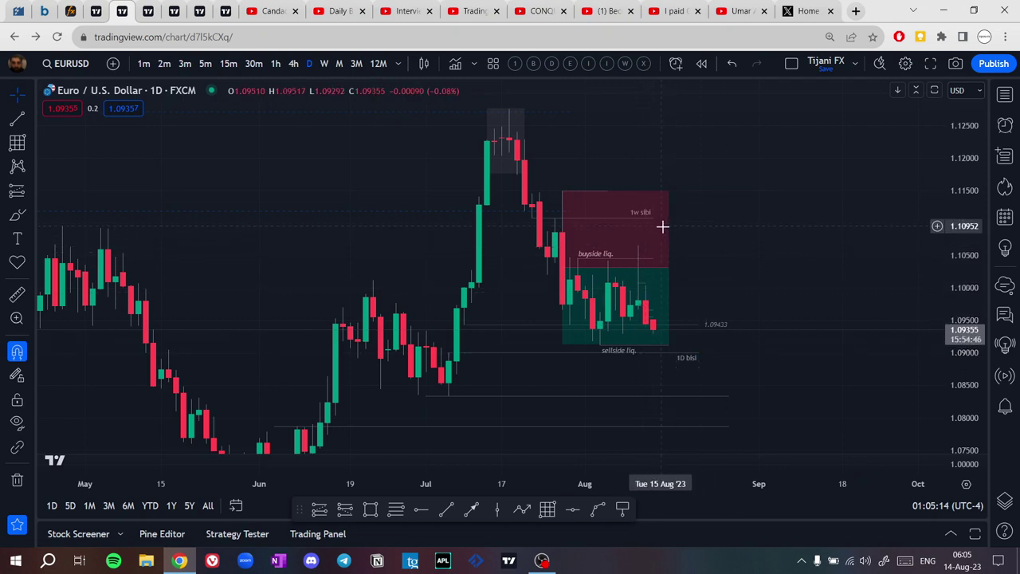
middle_click(668, 256)
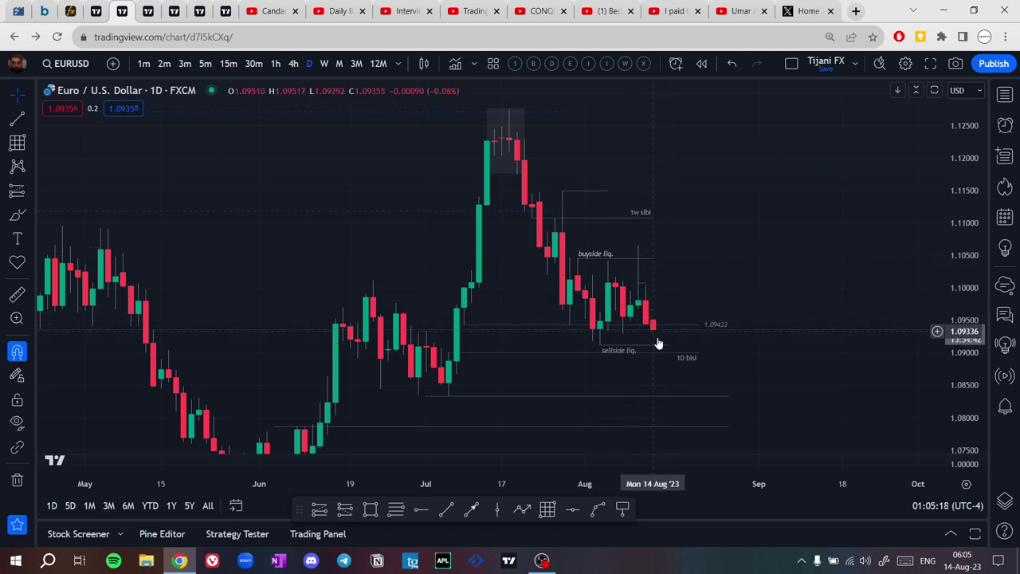
Switch the chart to the 4h interval and examine the candles since late July against the buyside and sellside liquidity lines.
click(619, 348)
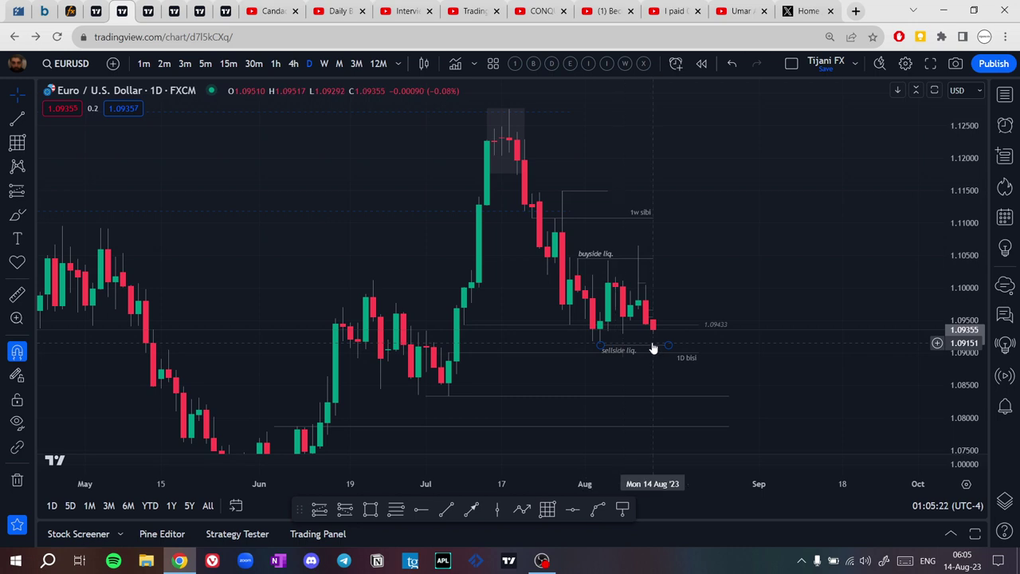
scroll(611, 337, up, 2)
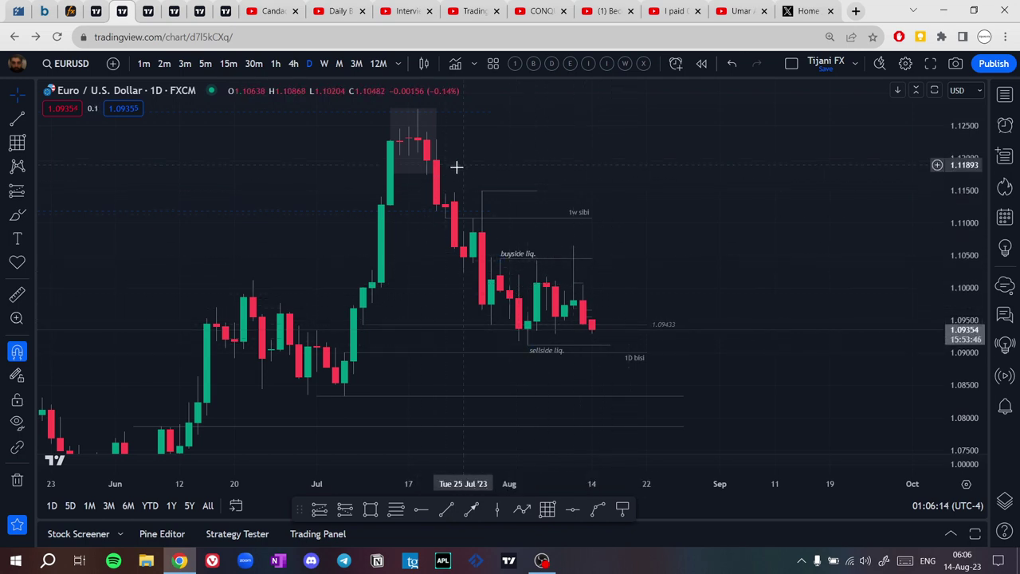
click(293, 65)
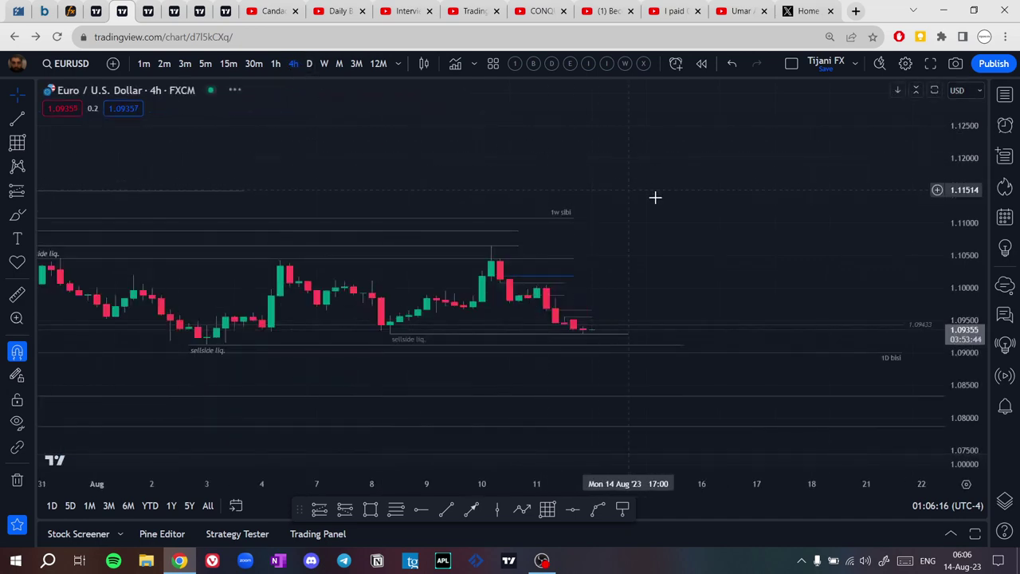
scroll(840, 231, down, 4)
drag(974, 353, 947, 112)
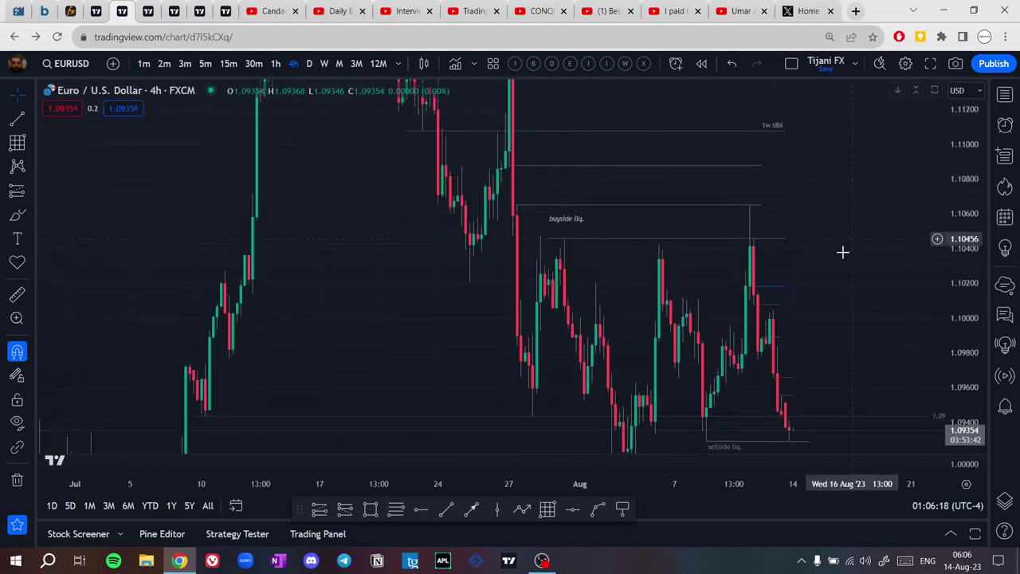
scroll(787, 324, up, 6)
drag(766, 303, 761, 237)
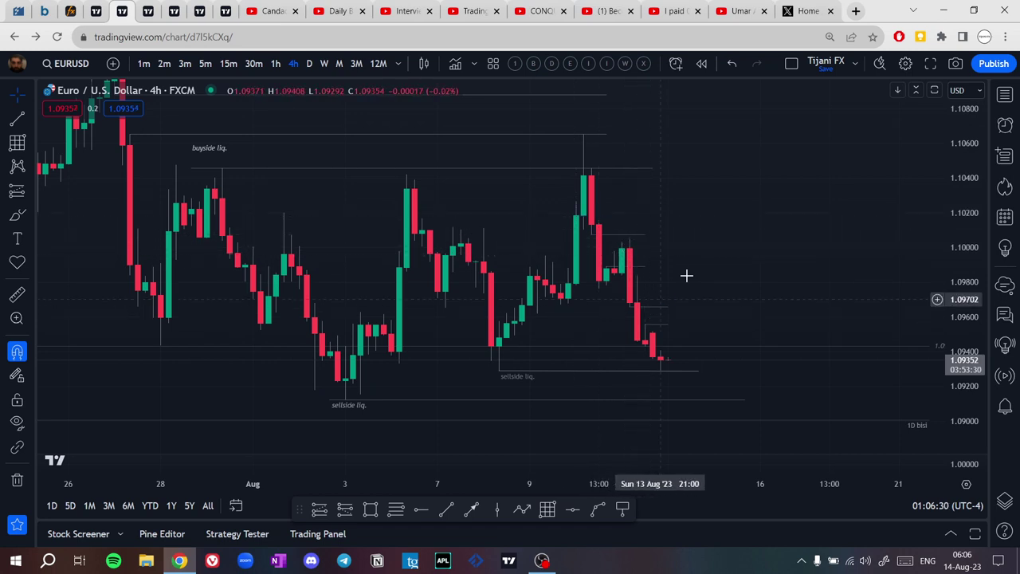
Move the buyside liq. label on the 4h chart to about 1.10543, just above the liquidity line along the late July highs.
drag(685, 276, 693, 324)
click(254, 203)
drag(254, 204, 261, 207)
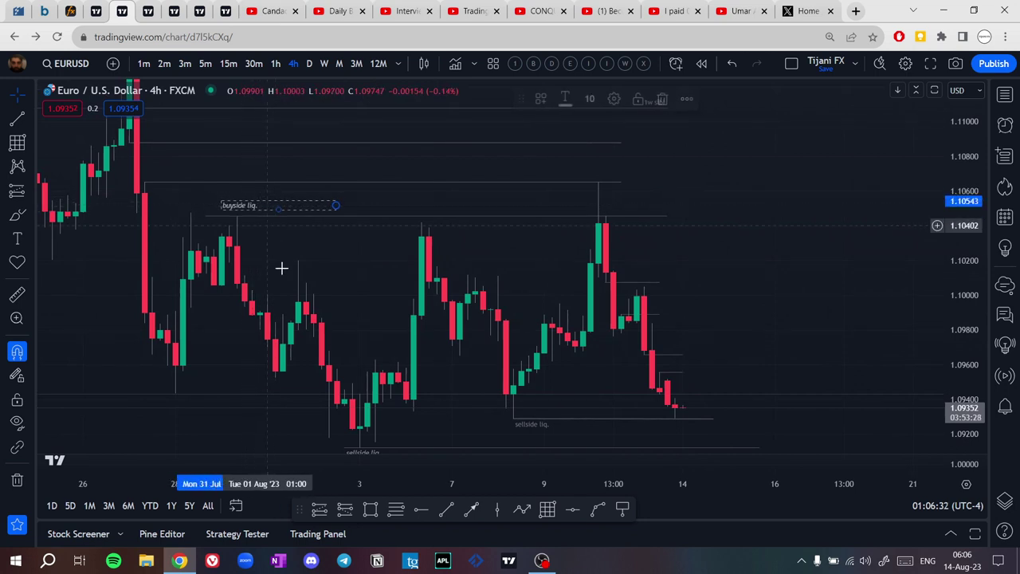
click(293, 279)
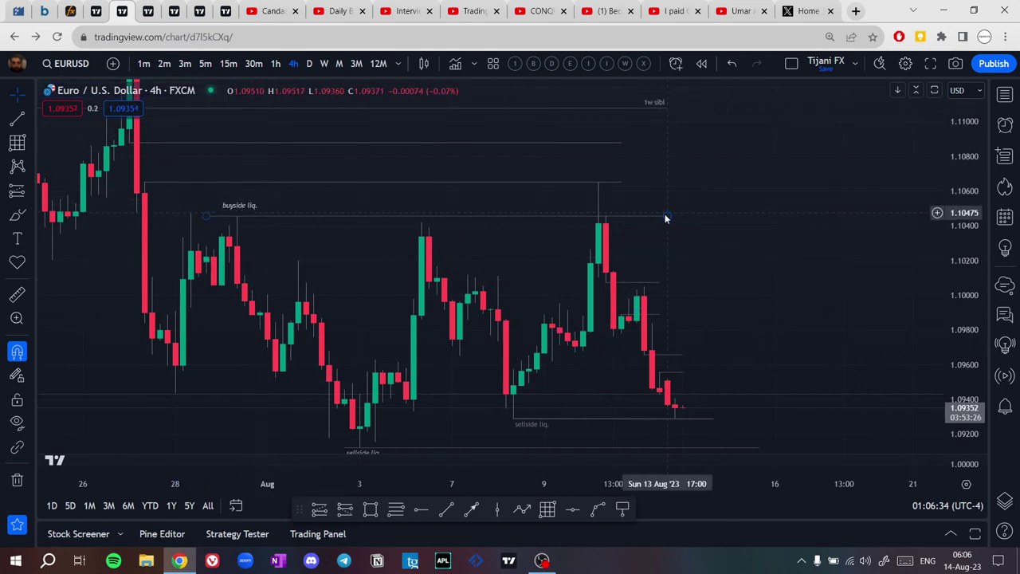
drag(666, 216, 563, 225)
click(574, 232)
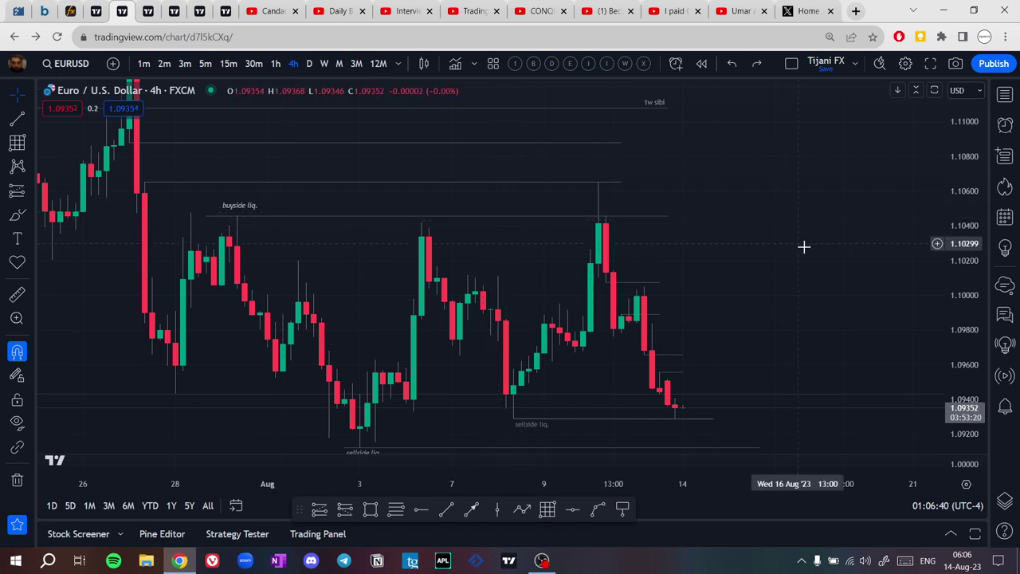
Sketch a projected path on the 4h chart from current price near 1.09353 up to about 1.09637, then down towards the lower sellside liq. line.
drag(821, 263, 803, 200)
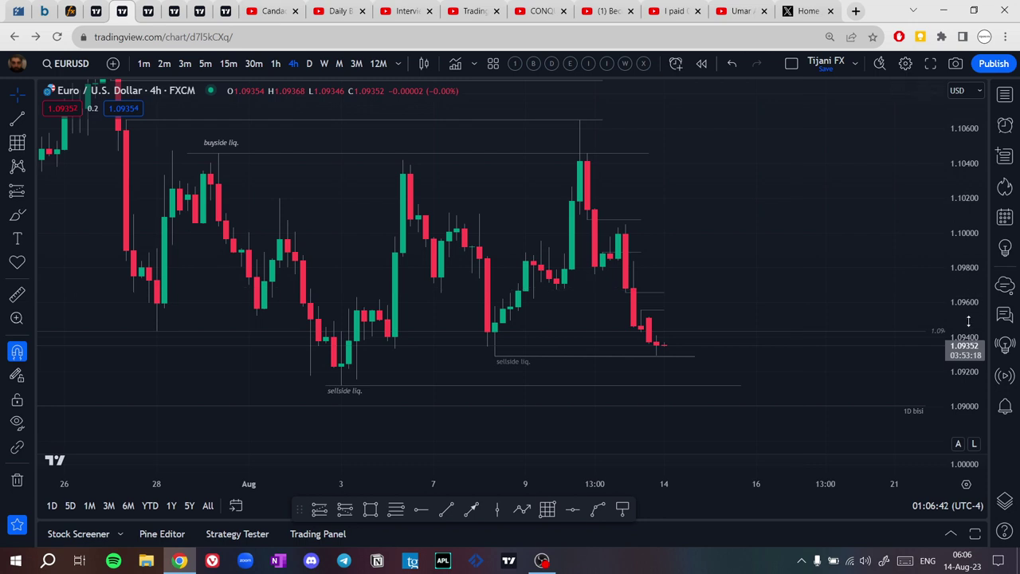
scroll(769, 255, up, 4)
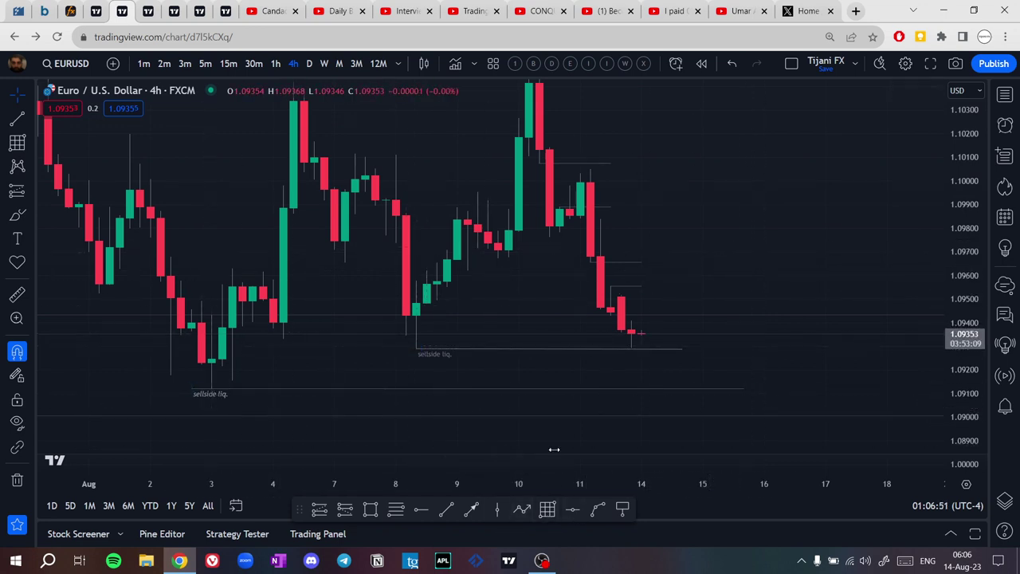
click(522, 508)
click(649, 333)
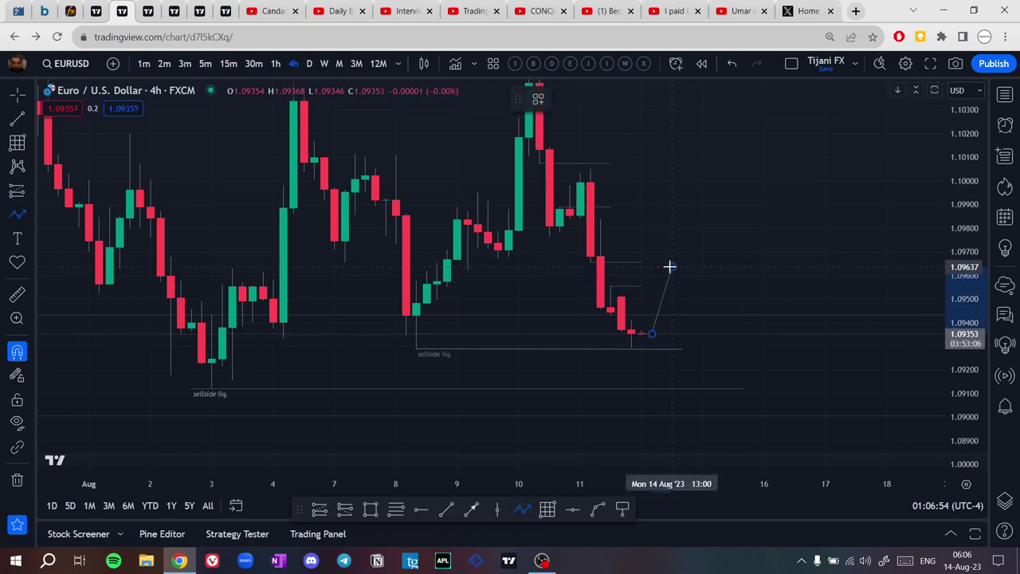
double_click(684, 380)
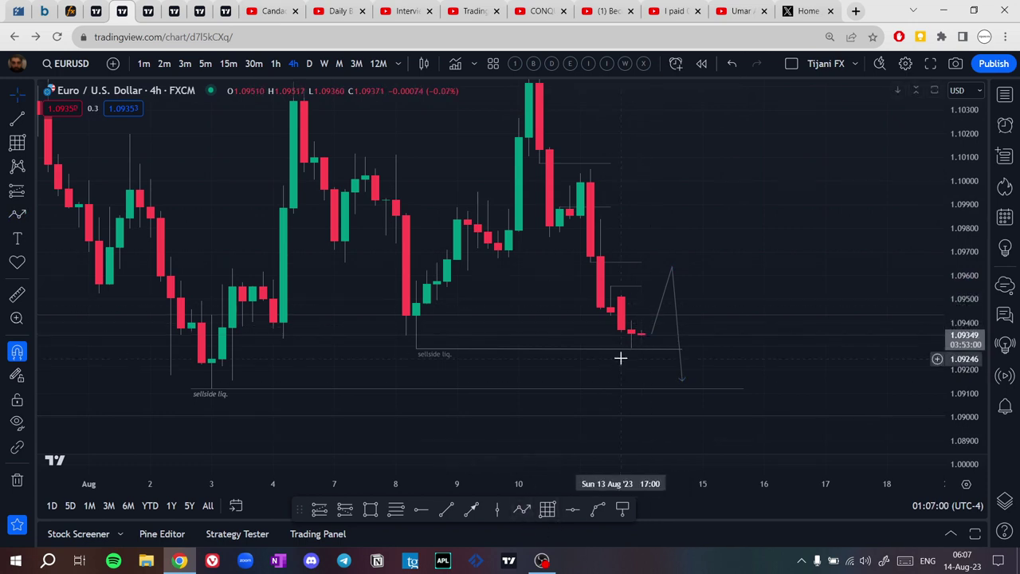
Sketch a second path from the latest candle up to about 1.0975 on 14 August and down to about 1.0918.
drag(661, 266, 667, 246)
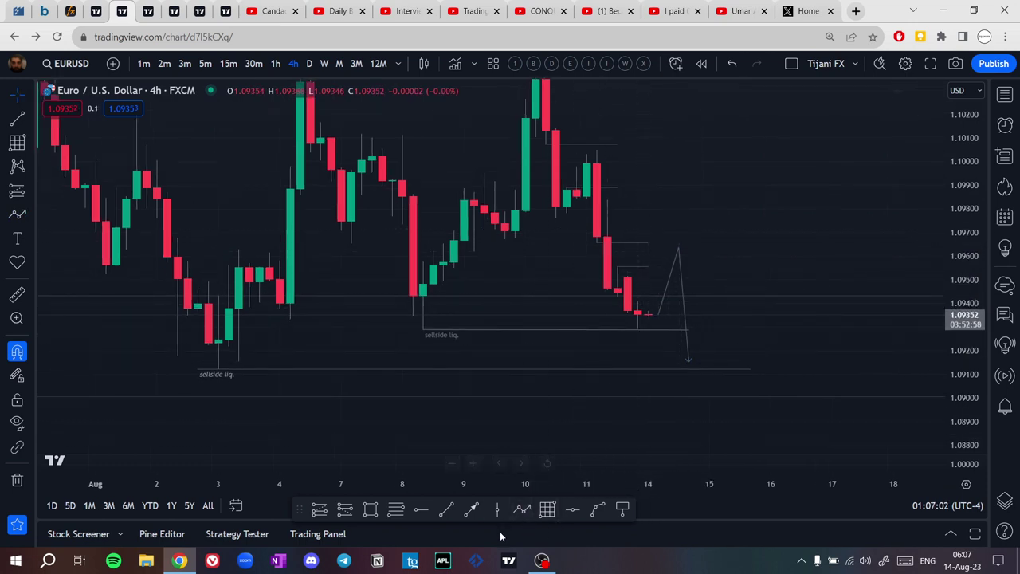
click(518, 514)
click(649, 311)
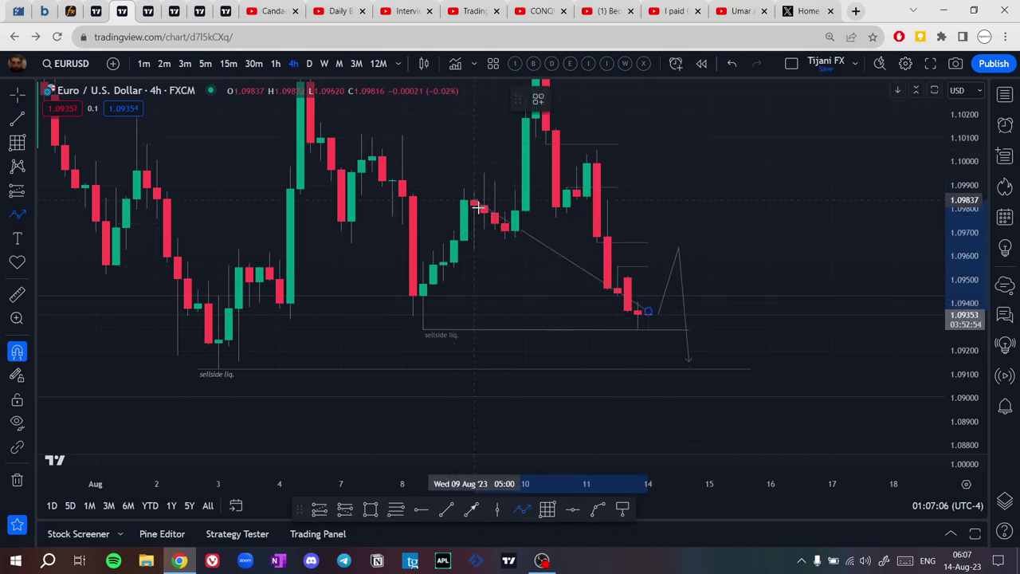
click(685, 221)
click(719, 355)
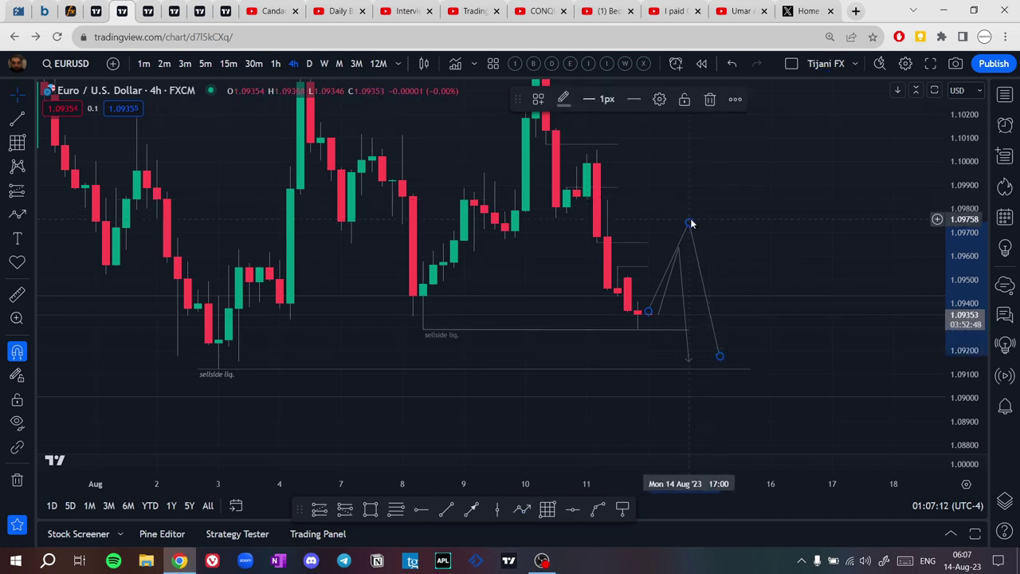
Delete both projected paths from the 4h chart.
key(Delete)
click(683, 248)
key(Delete)
Draw a Gann box over the 4h decline from 1.10049 on 11 August 05:00 to about 1.09305 on 15 August 09:00.
drag(833, 181, 803, 231)
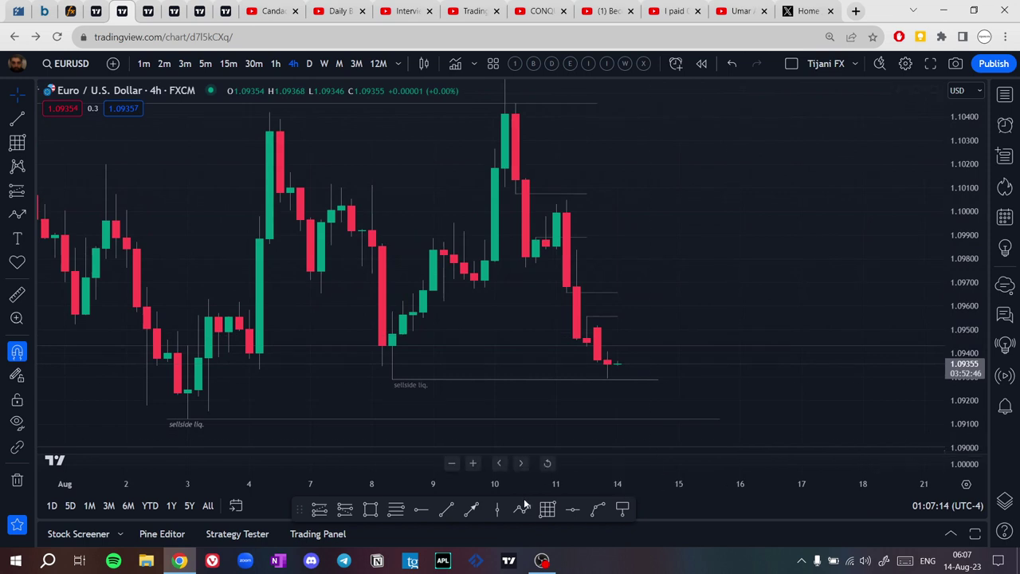
click(547, 509)
click(567, 198)
drag(675, 323, 701, 371)
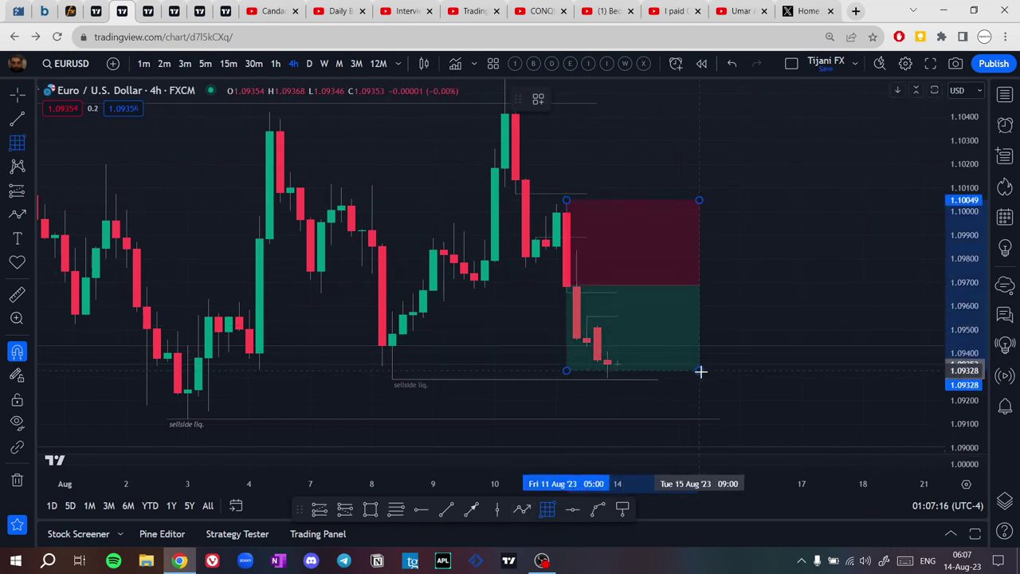
click(778, 300)
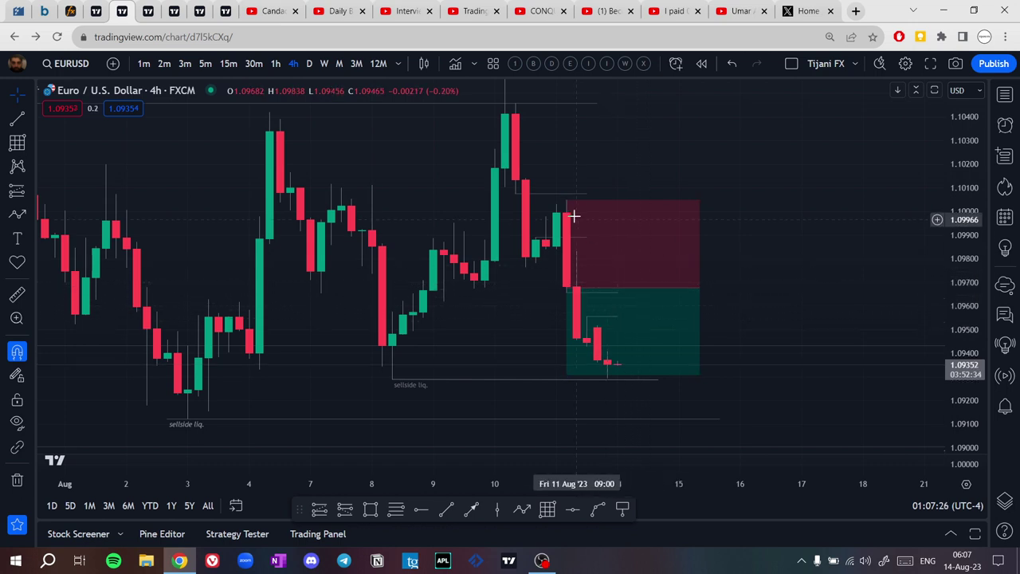
Move the Gann box's starting corner to 1.09838 on 11 August 09:00, check the range on the 1h chart and remove the box.
drag(572, 204, 577, 251)
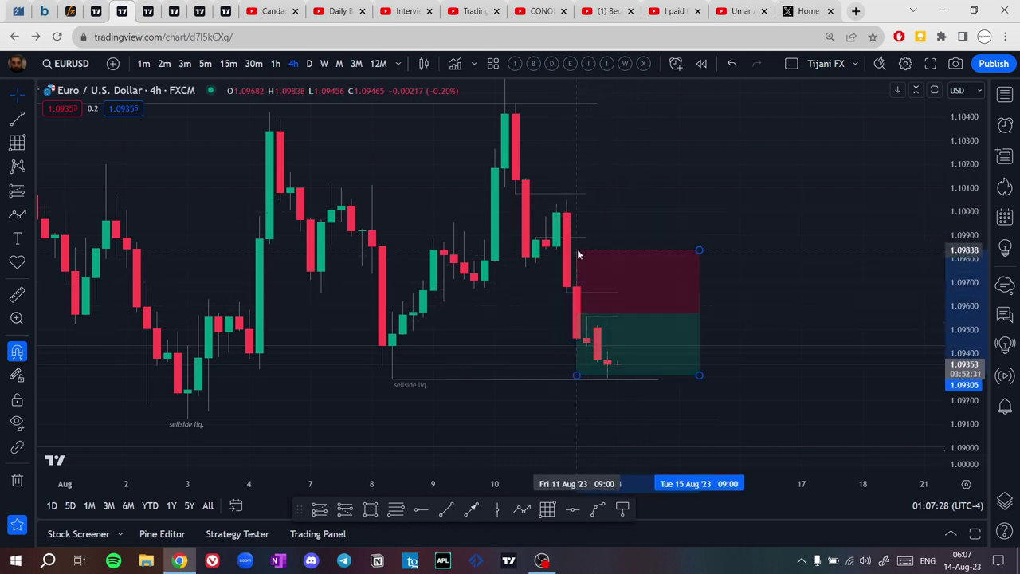
click(278, 66)
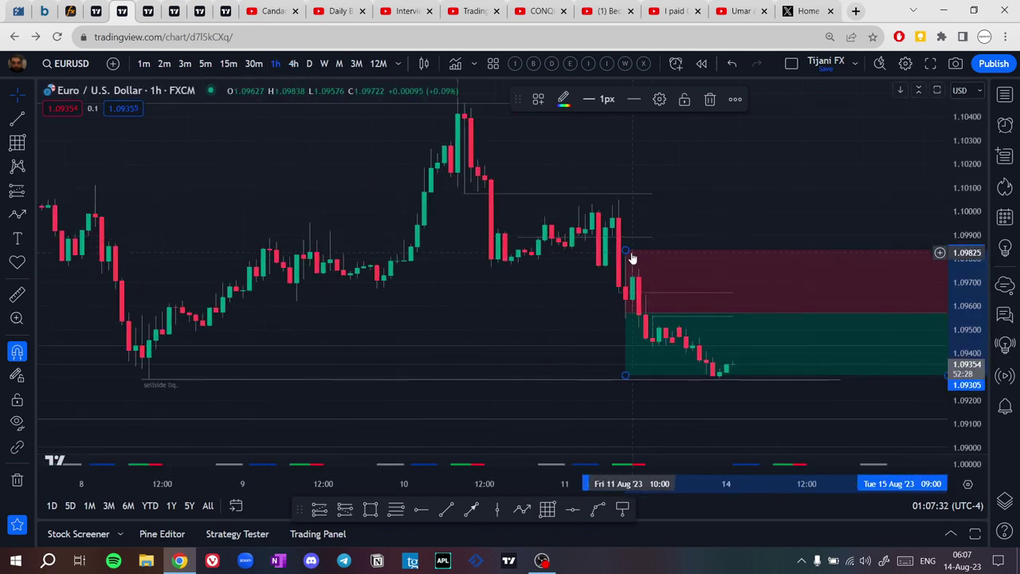
scroll(542, 307, down, 5)
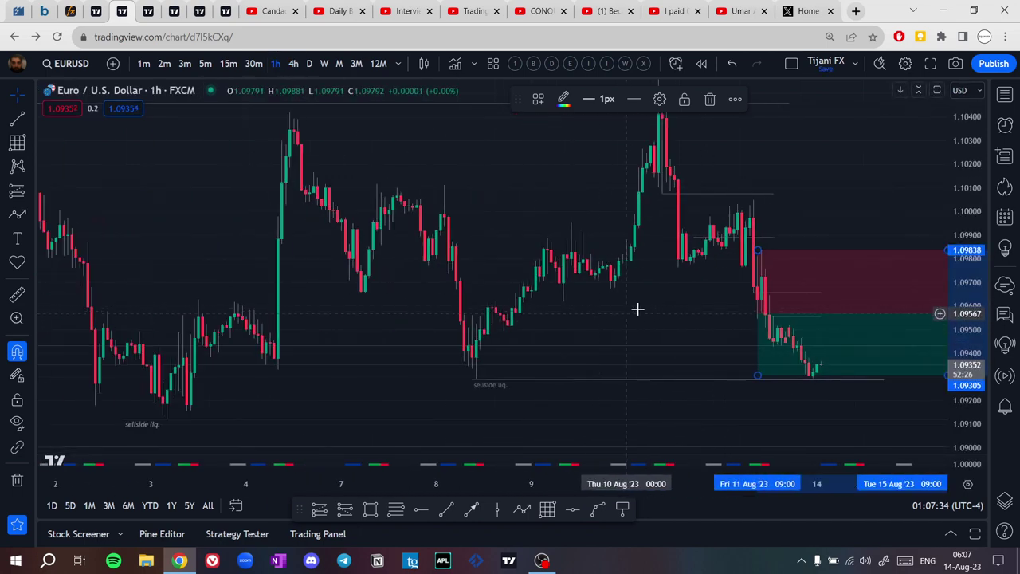
drag(660, 303, 373, 305)
middle_click(584, 257)
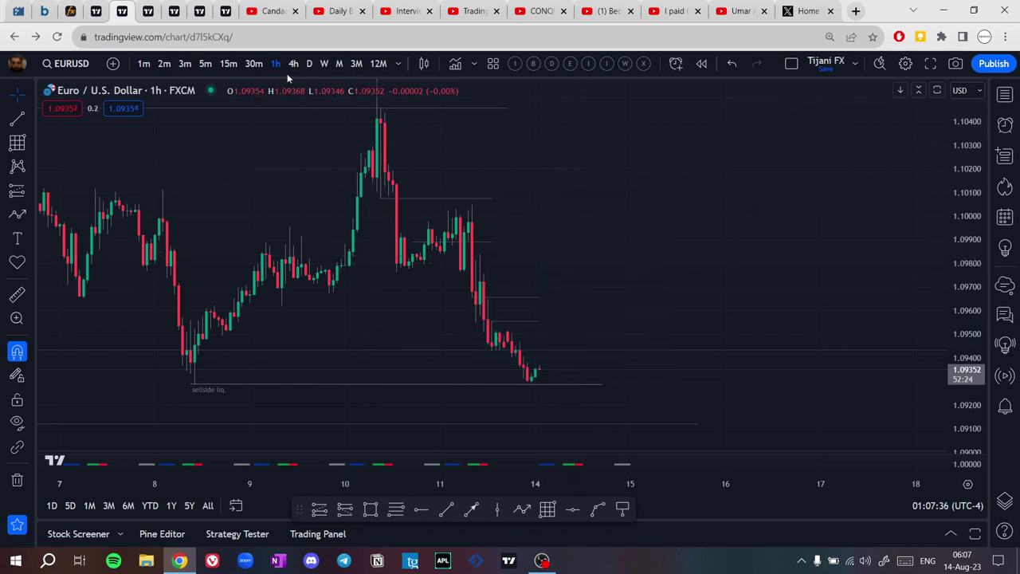
Return to the 4h interval and mark the 9 August candles between 1.09837 and 1.09708 with a rectangle extended to about 16 August.
click(294, 64)
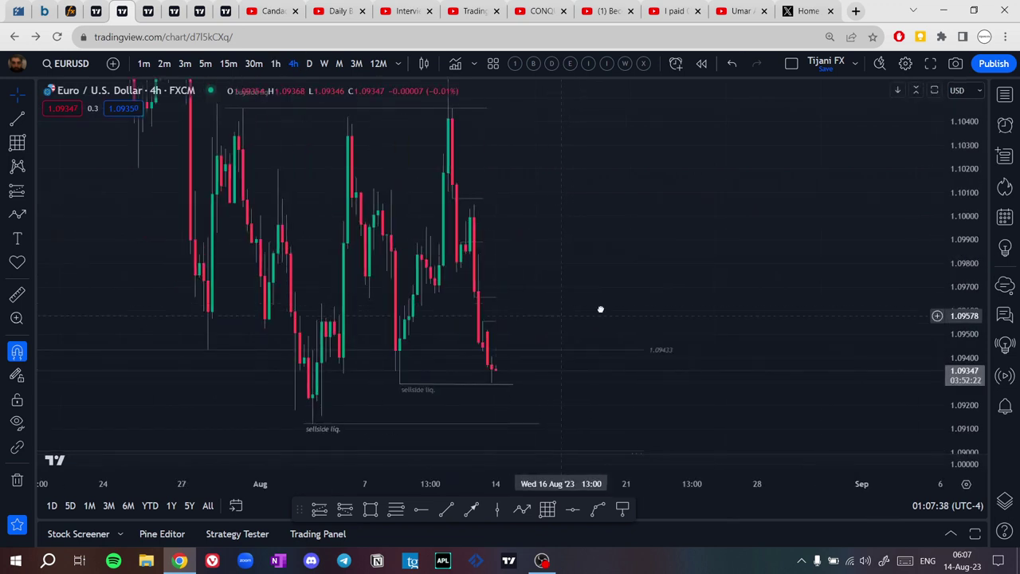
scroll(494, 308, up, 1)
drag(514, 291, 551, 316)
click(526, 320)
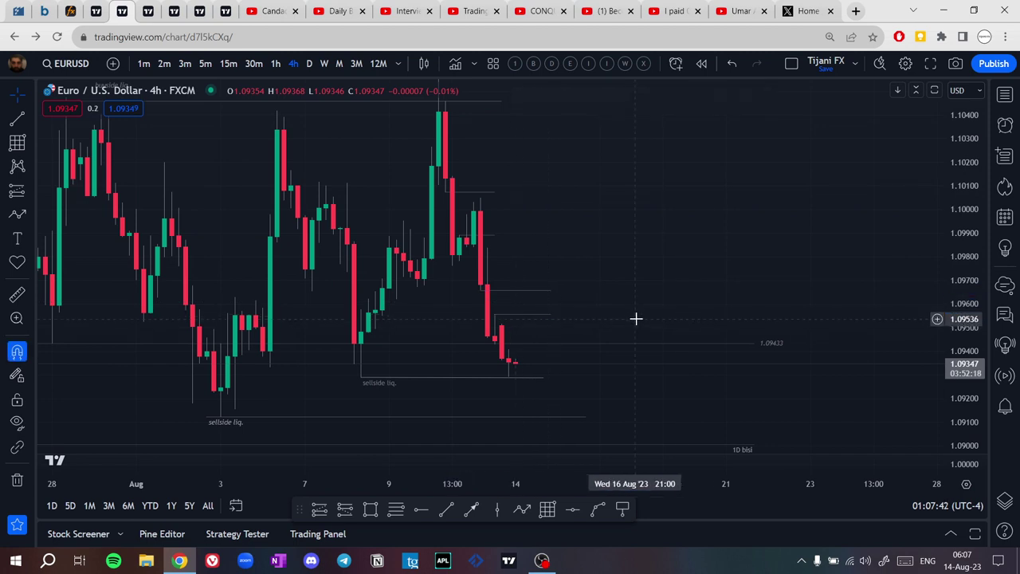
drag(635, 317, 640, 295)
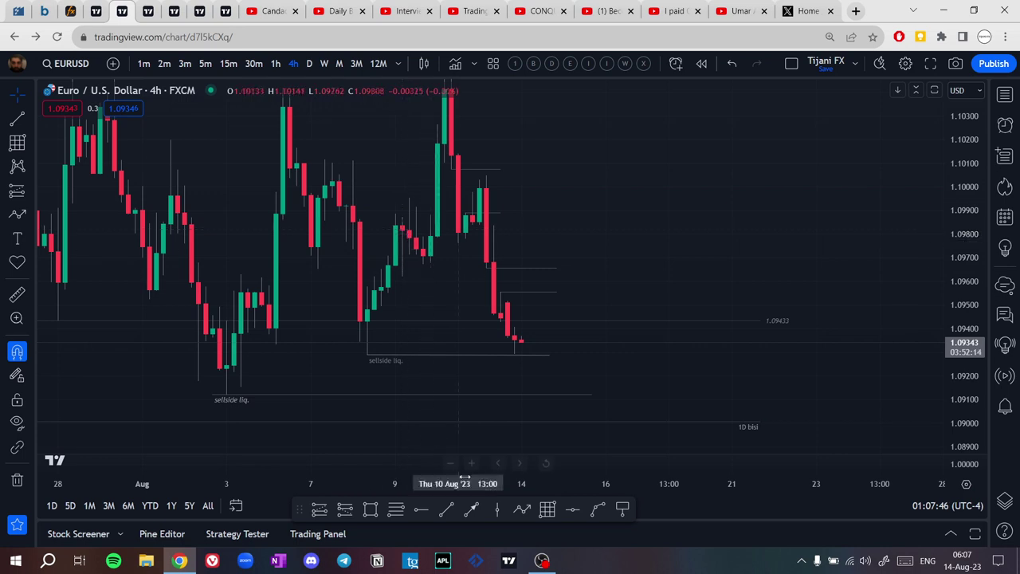
click(374, 508)
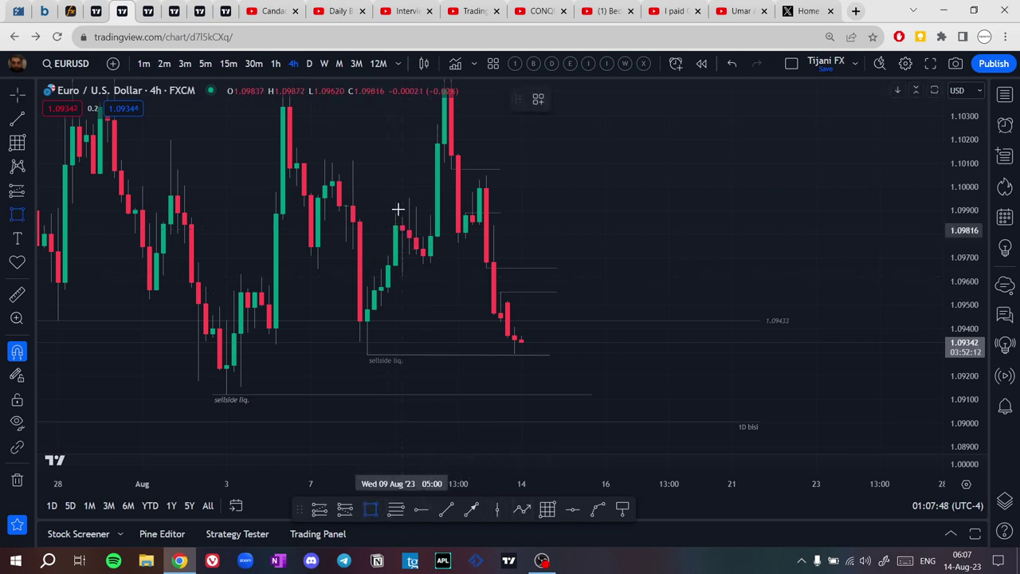
drag(398, 227, 427, 255)
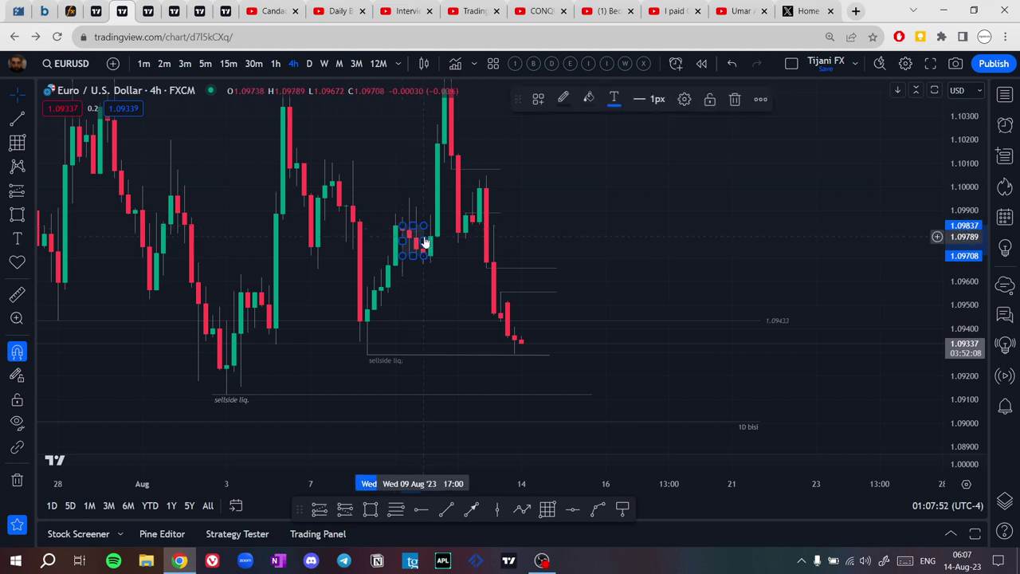
drag(423, 240, 619, 240)
click(683, 271)
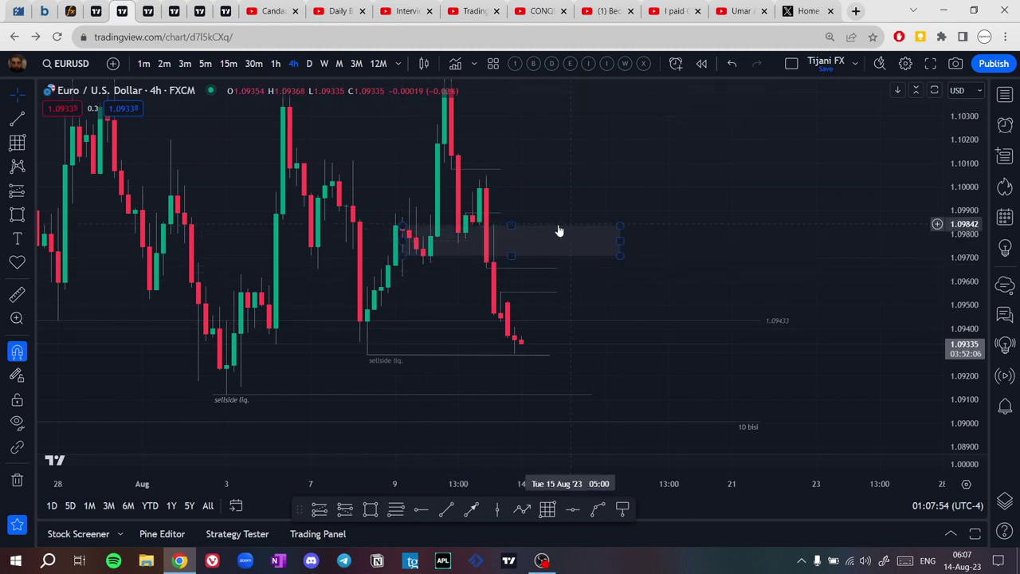
Measure the decline with a Fib retracement from the 11 August high at 1.10049 to 1.09280, ending on 17 August.
drag(589, 221, 645, 255)
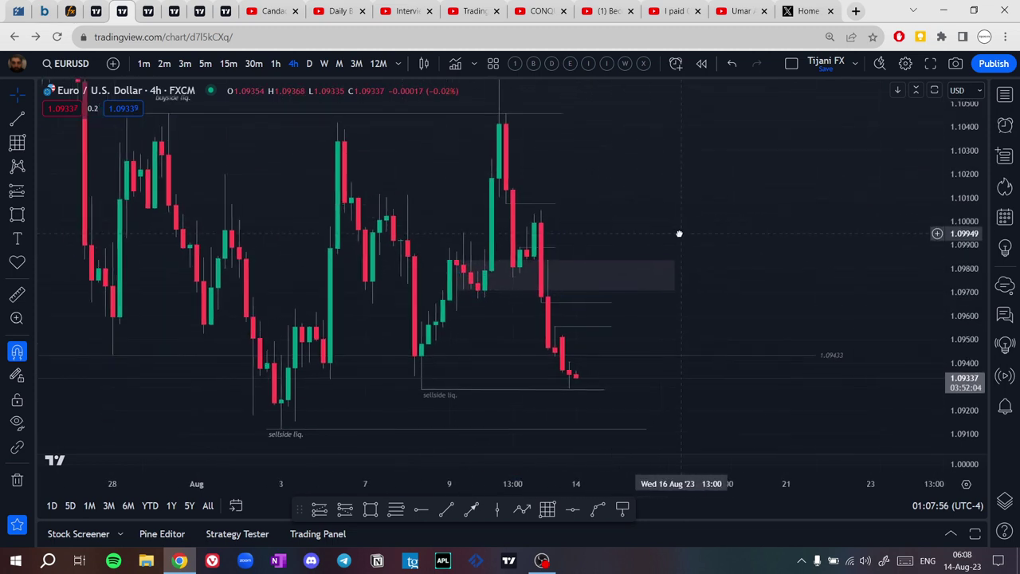
click(396, 511)
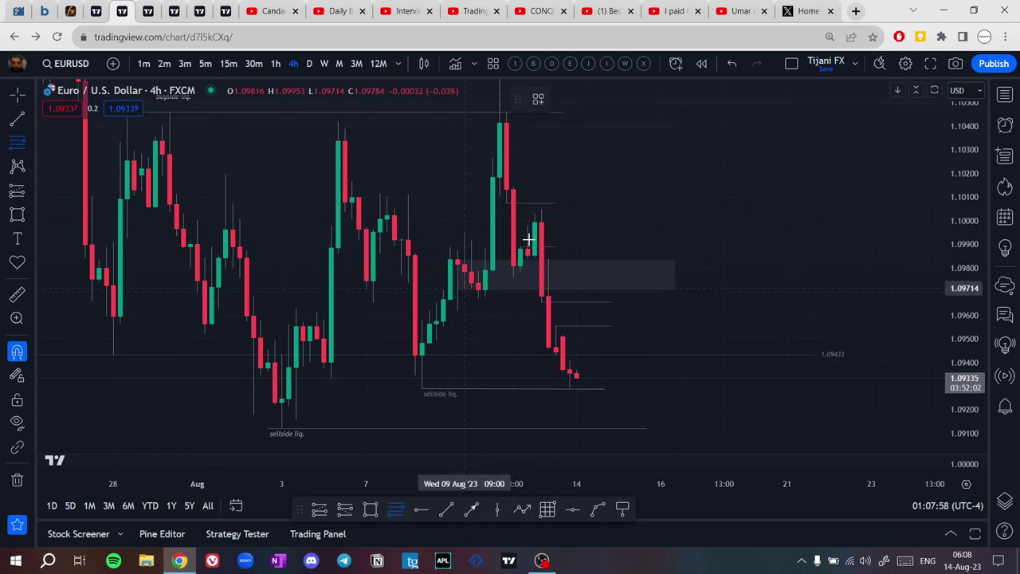
click(541, 209)
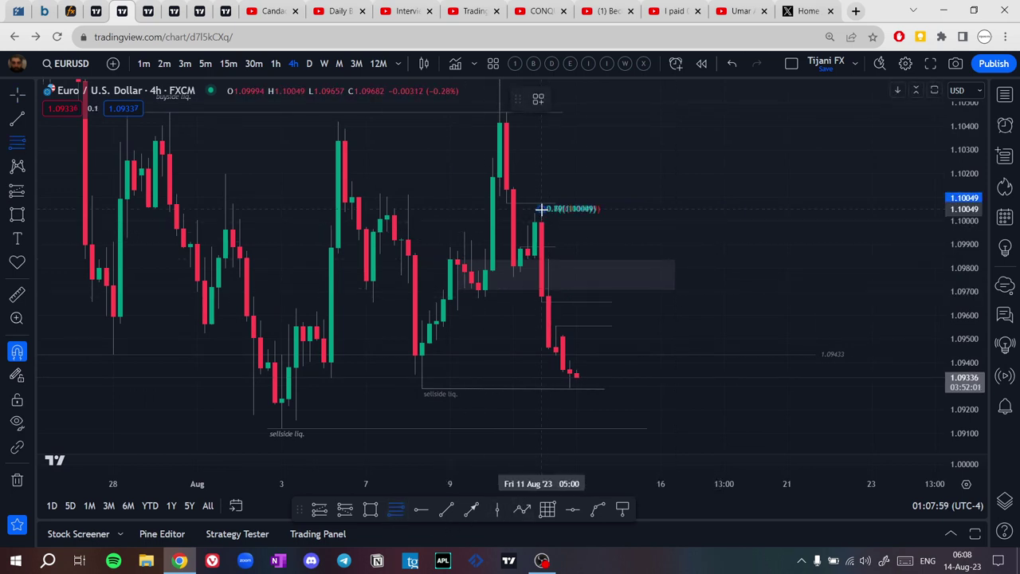
click(703, 390)
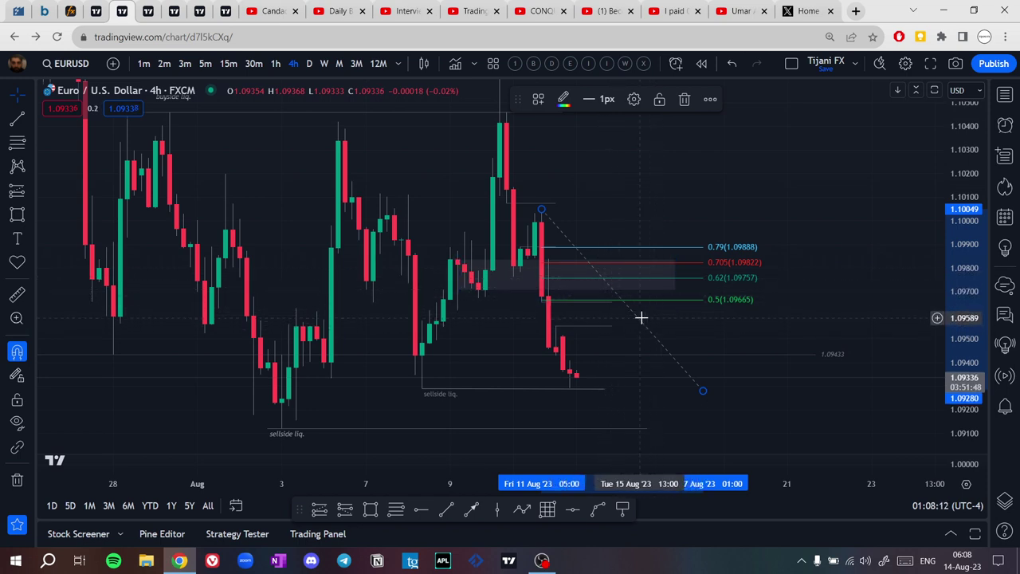
Remove the Fib retracement and the rectangle over the 9 August candles.
key(Delete)
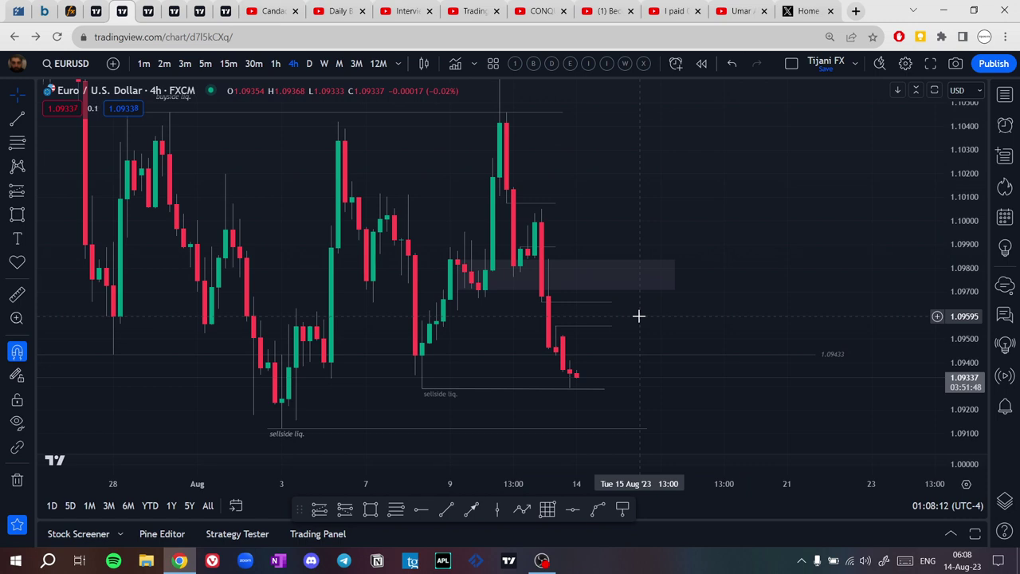
click(674, 275)
key(Delete)
Examine the 4h chart back to June, comparing current price with the liquidity lines, the 1D bisi level and the early July lows.
drag(683, 278, 696, 218)
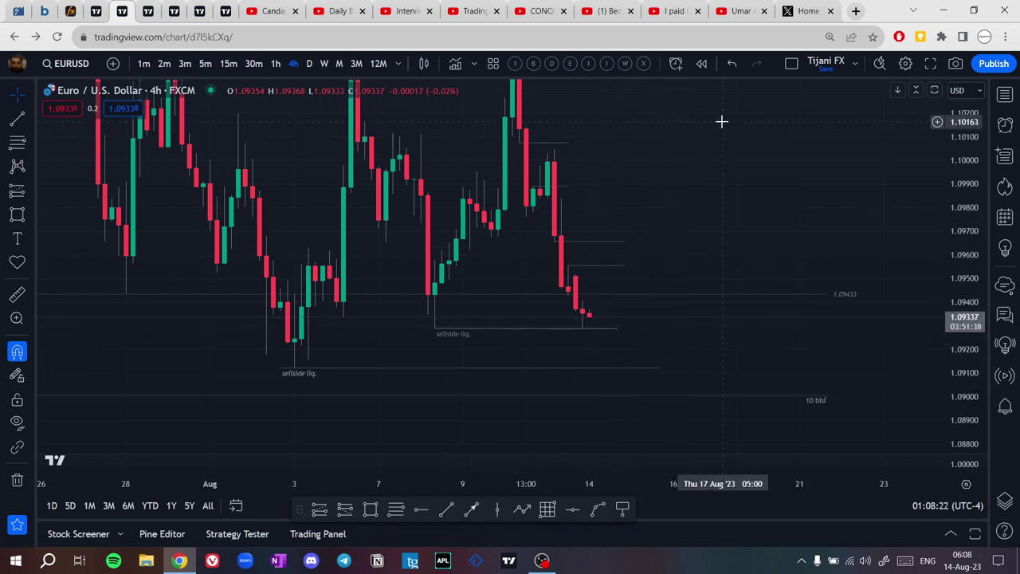
drag(725, 136, 767, 220)
drag(968, 152, 968, 243)
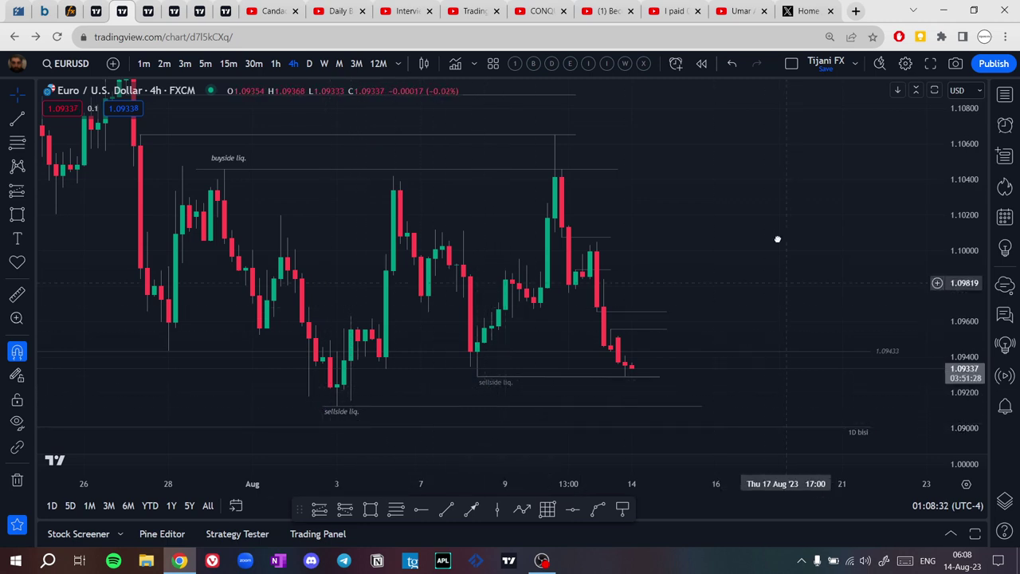
scroll(777, 237, down, 3)
drag(690, 291, 789, 255)
scroll(788, 271, down, 3)
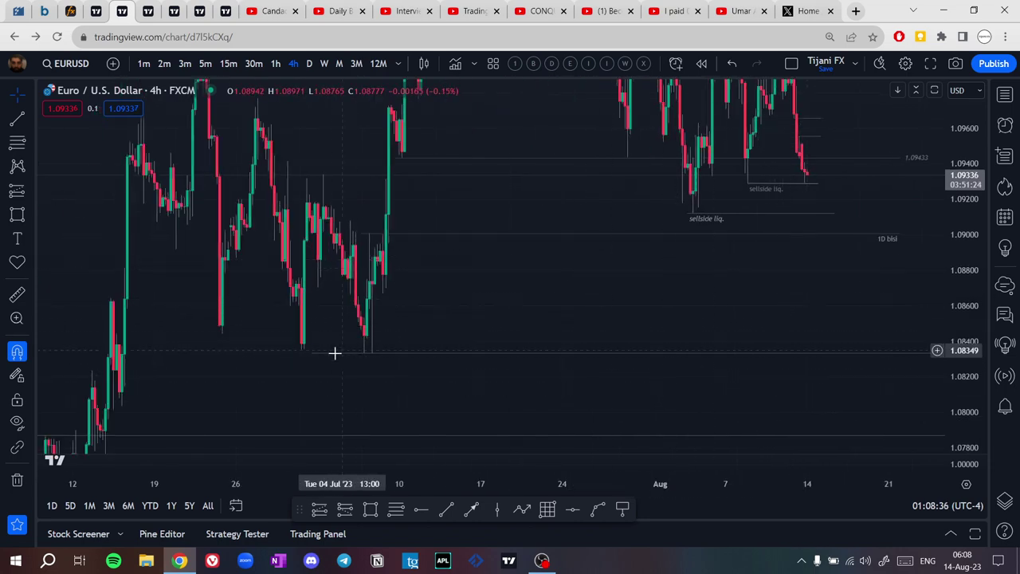
drag(761, 298, 601, 482)
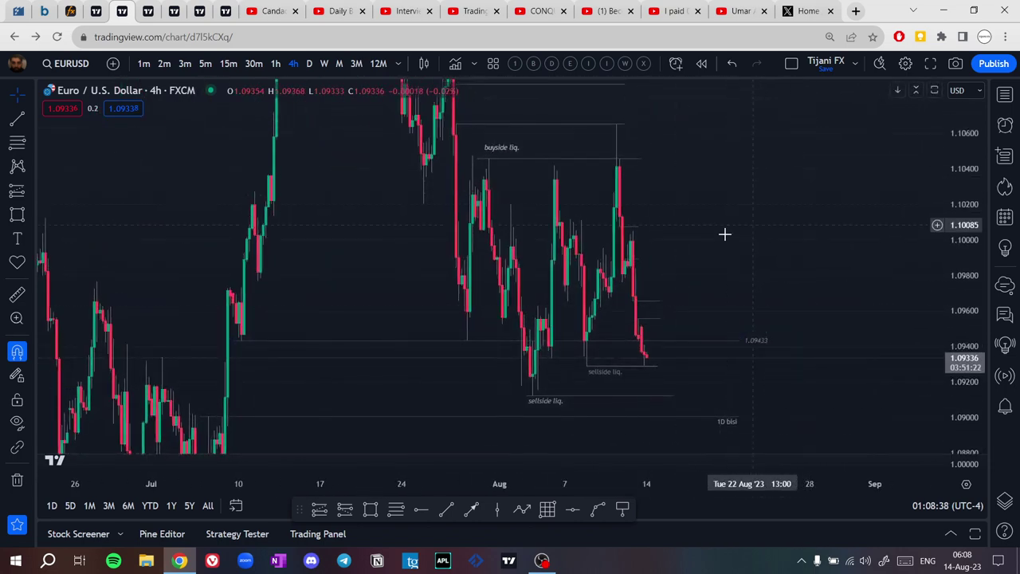
scroll(723, 235, up, 3)
Switch the chart to the 1h interval and examine the 10 and 11 August decline against the marked levels.
click(277, 63)
click(276, 64)
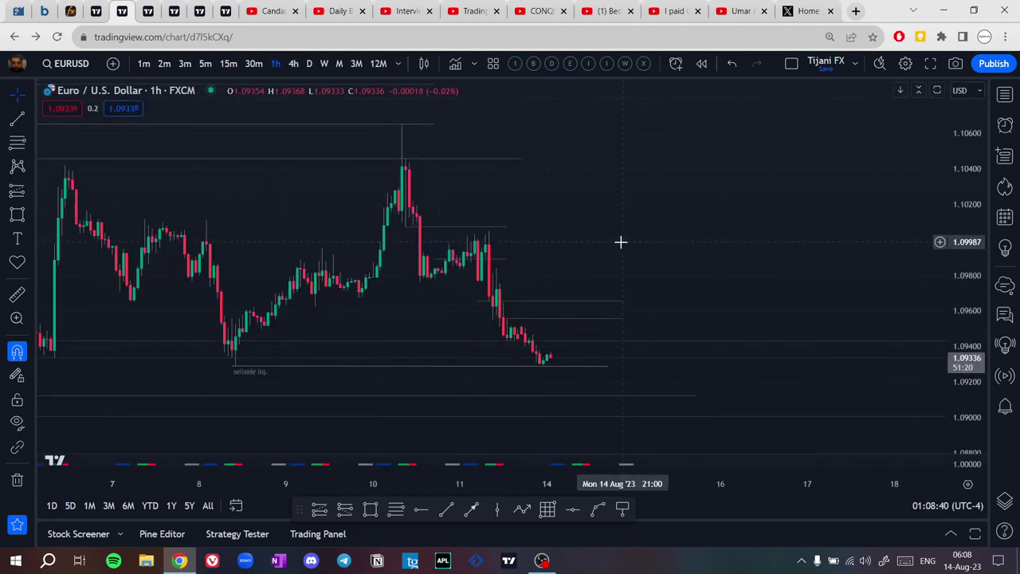
drag(964, 362, 940, 219)
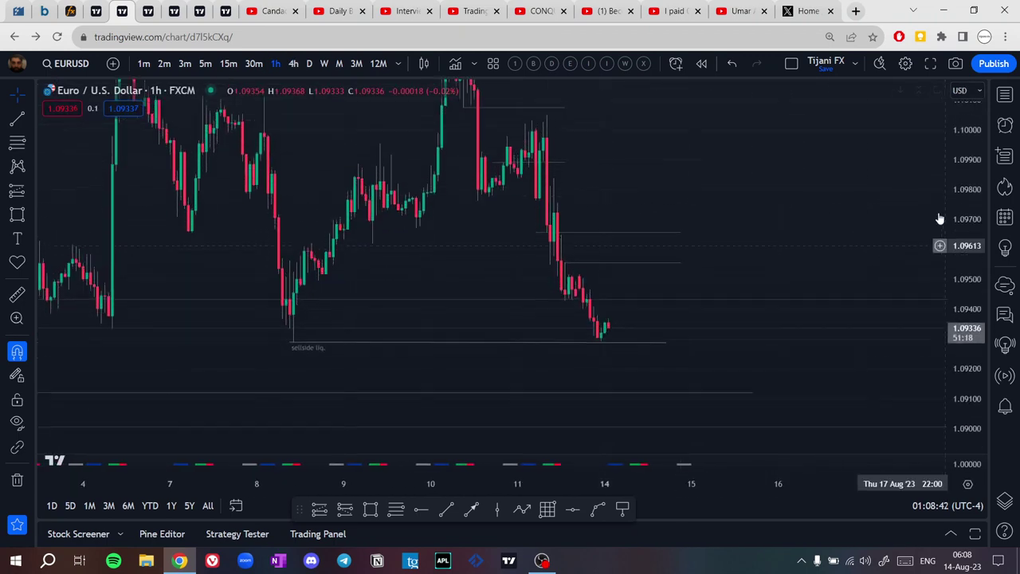
drag(851, 207, 870, 240)
scroll(882, 271, up, 2)
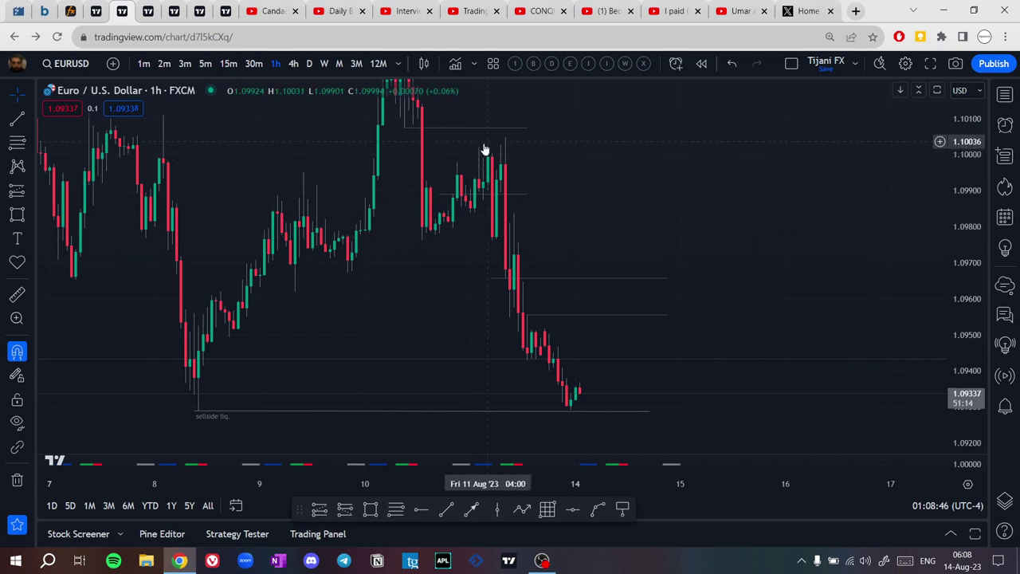
drag(701, 212, 763, 292)
scroll(757, 292, up, 4)
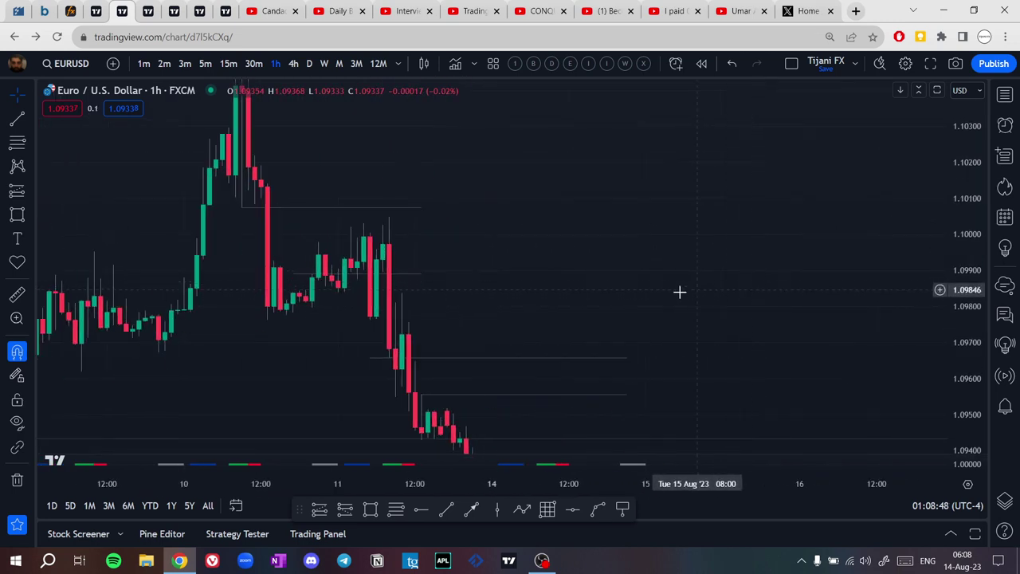
Place a short position on the 1h chart with its entry at 1.09924 on the 11 August 04:00 candle.
drag(674, 292, 763, 257)
click(345, 510)
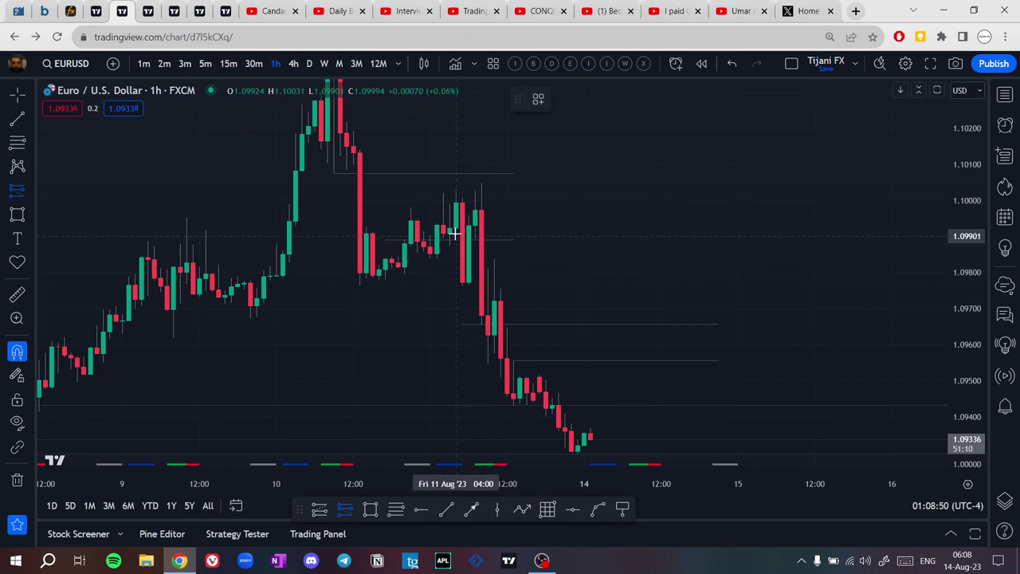
click(456, 229)
drag(668, 179, 710, 284)
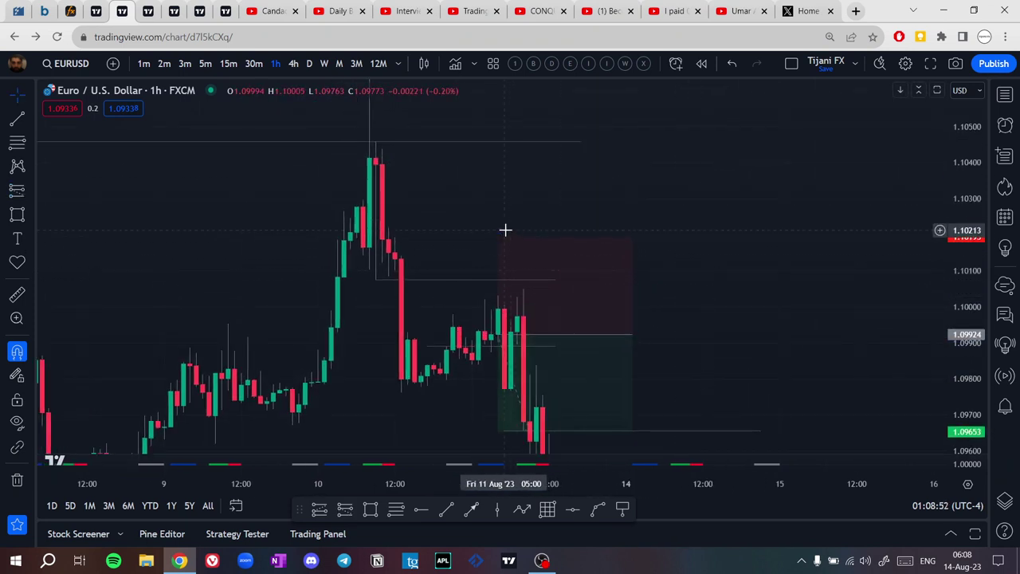
Tighten the short position's stop to 1.10031, then remove the position from the 1h chart.
drag(498, 232, 498, 297)
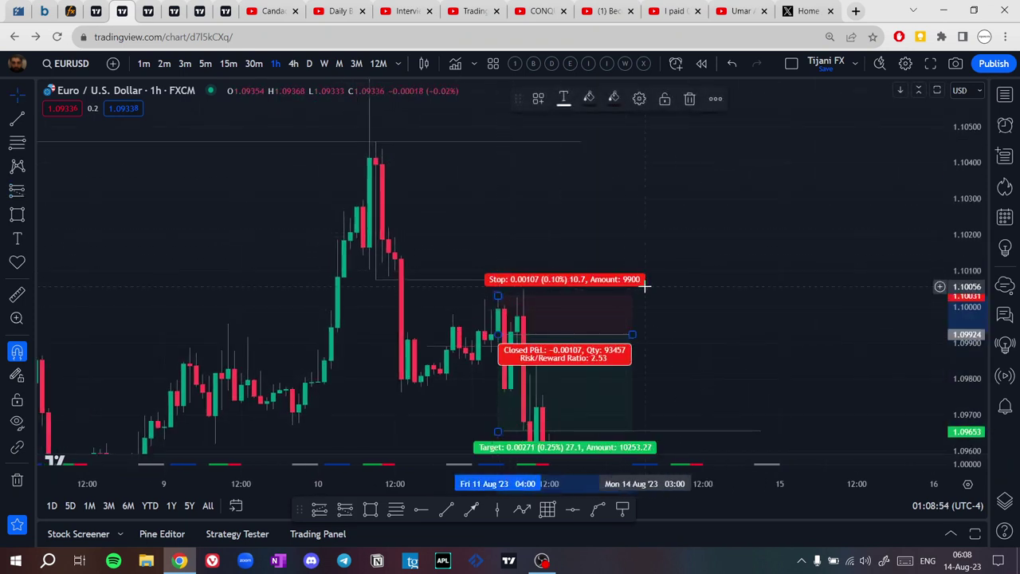
drag(722, 291, 721, 198)
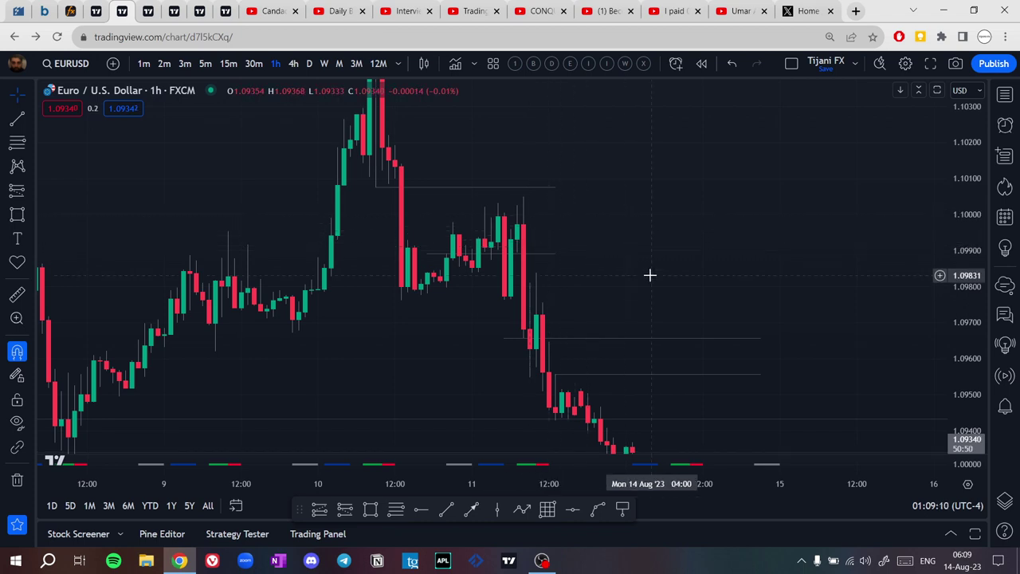
Draw a vertical line at Mon 14 Aug 00:00 on the 1h chart.
drag(649, 274, 636, 211)
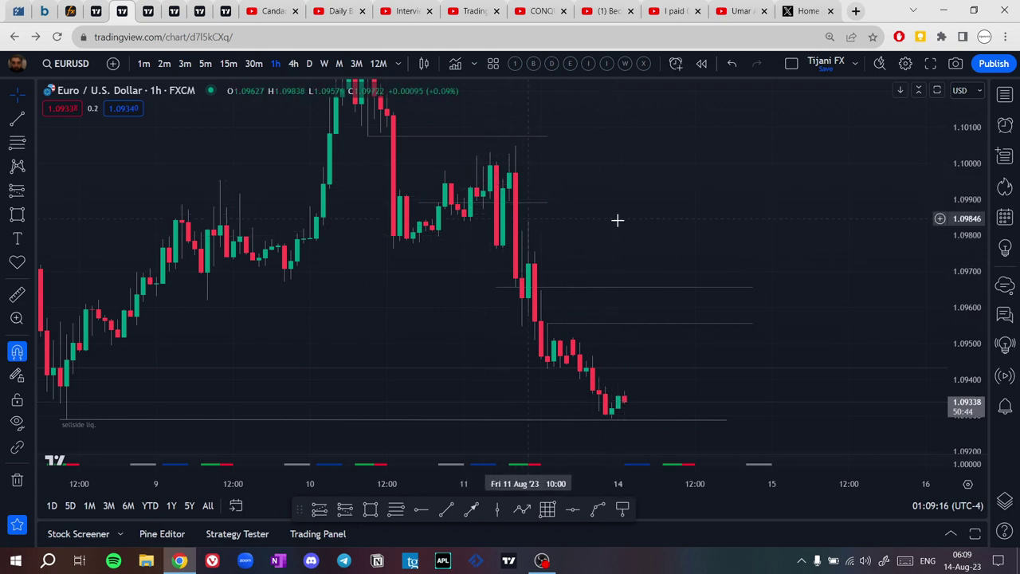
drag(664, 224, 666, 196)
scroll(665, 214, up, 1)
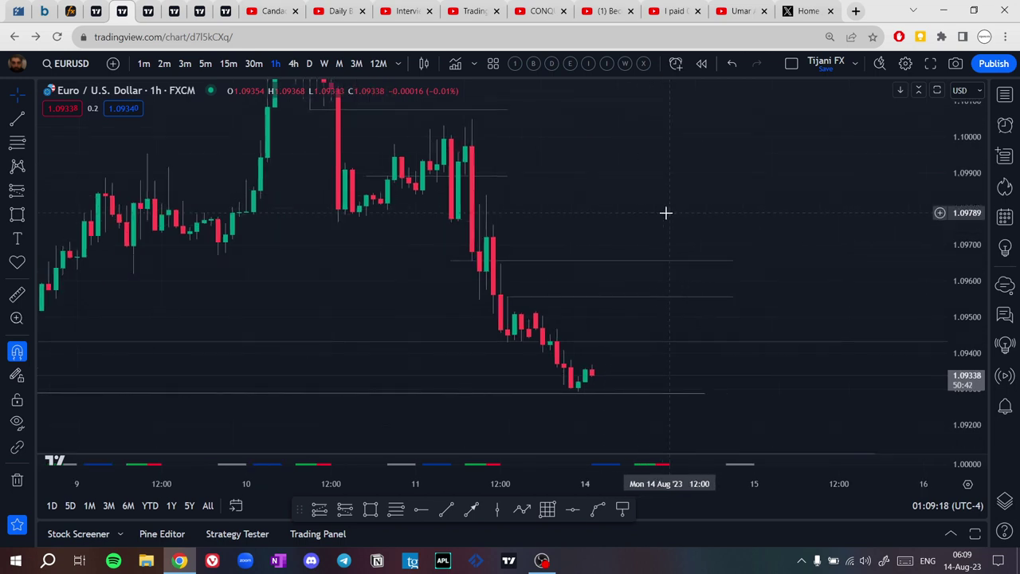
drag(717, 219, 698, 178)
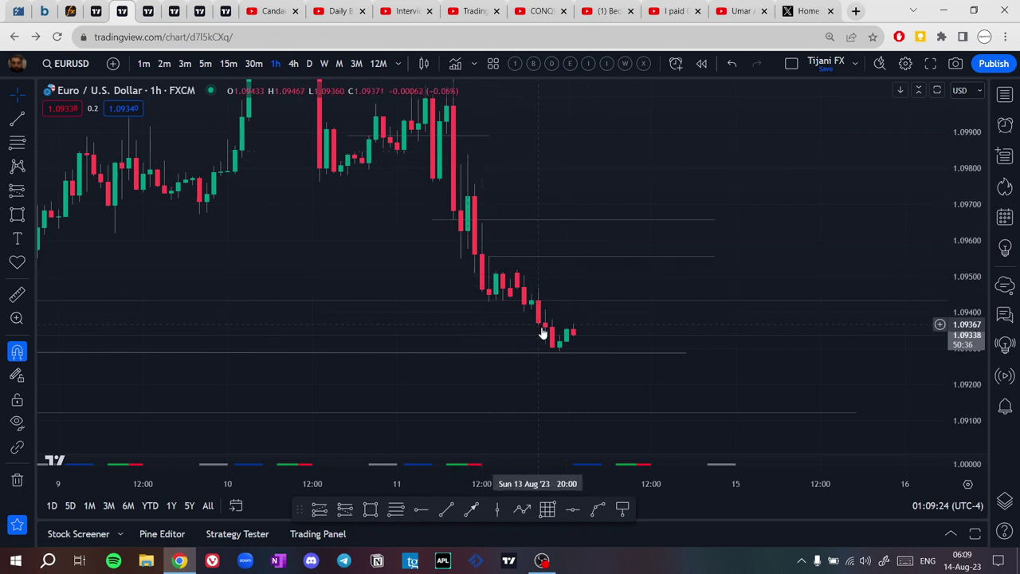
click(495, 515)
click(565, 362)
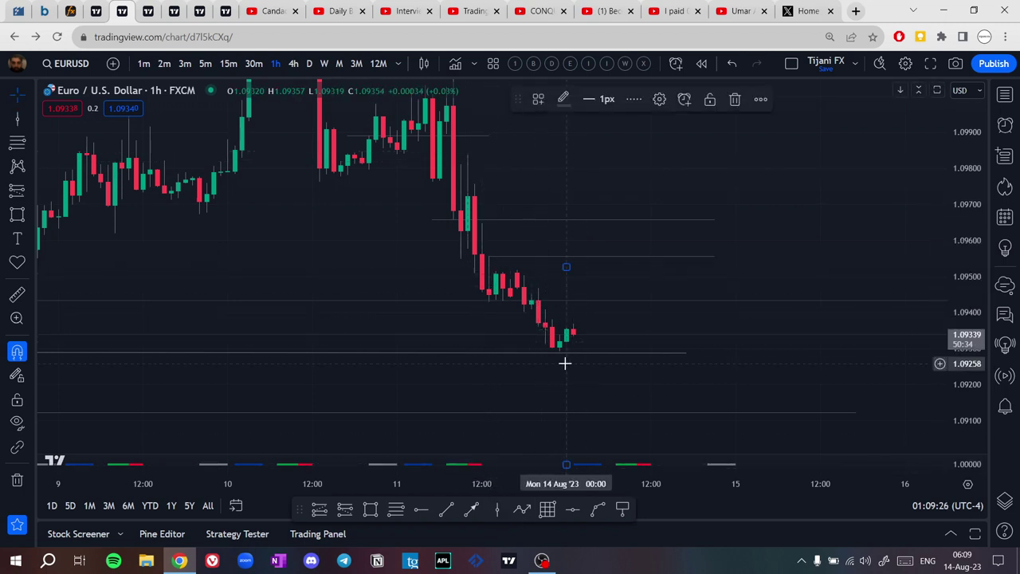
click(612, 316)
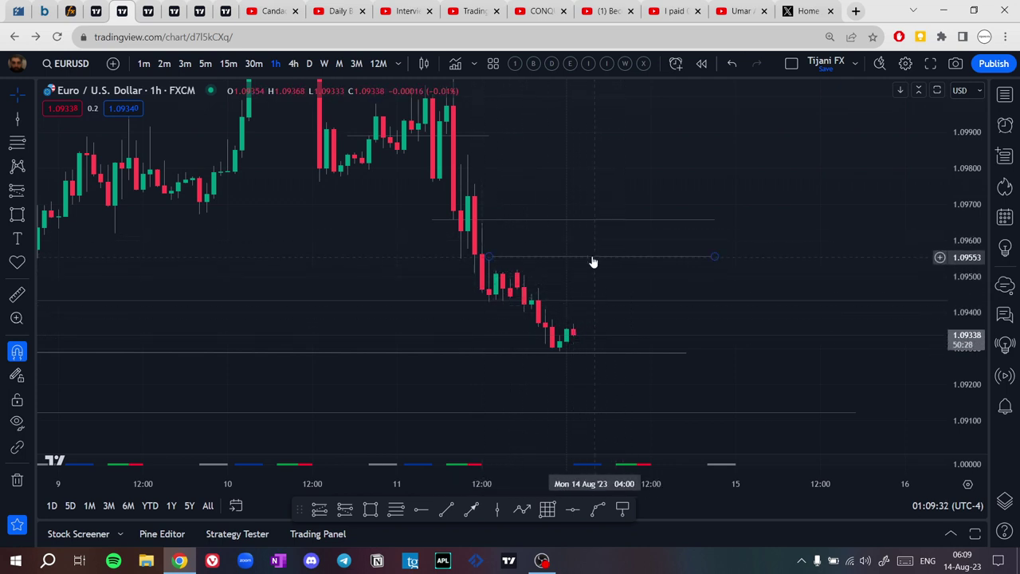
On the 4h chart, draw a rectangle over the 9 August candles from 1.09837 down to about 1.09708, extended past the current price.
drag(252, 194, 280, 289)
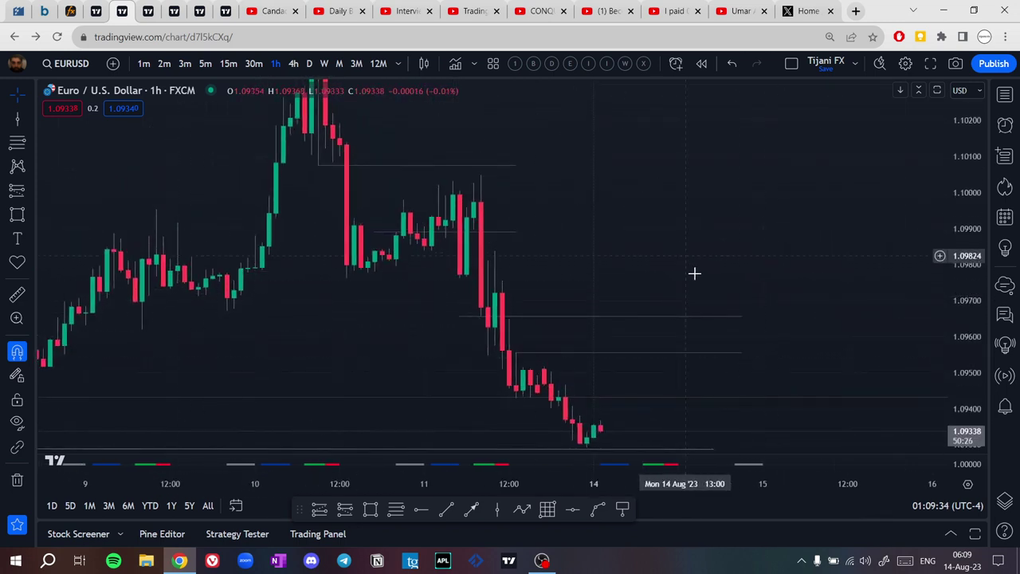
drag(706, 275, 700, 241)
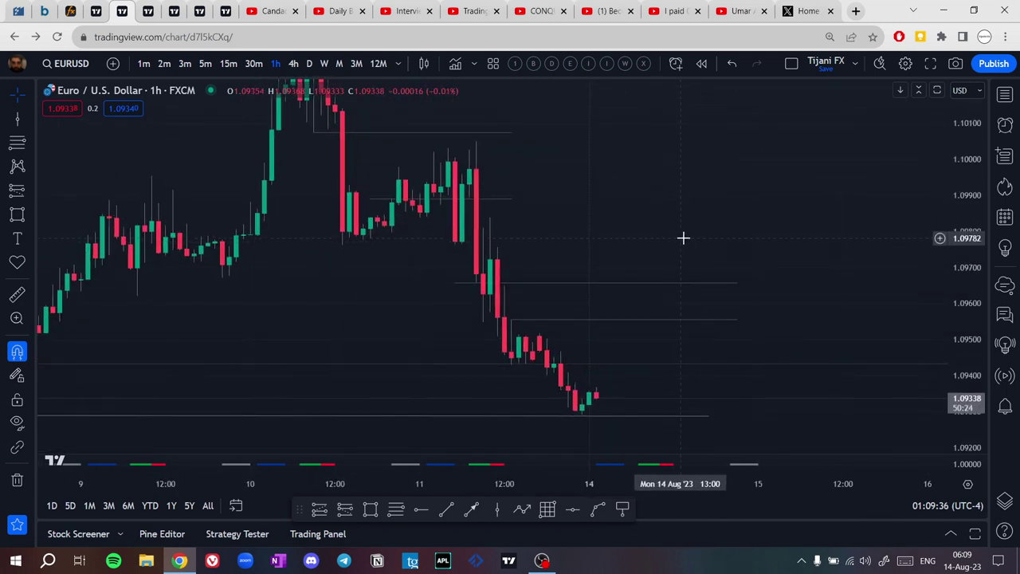
click(295, 64)
drag(961, 172, 962, 316)
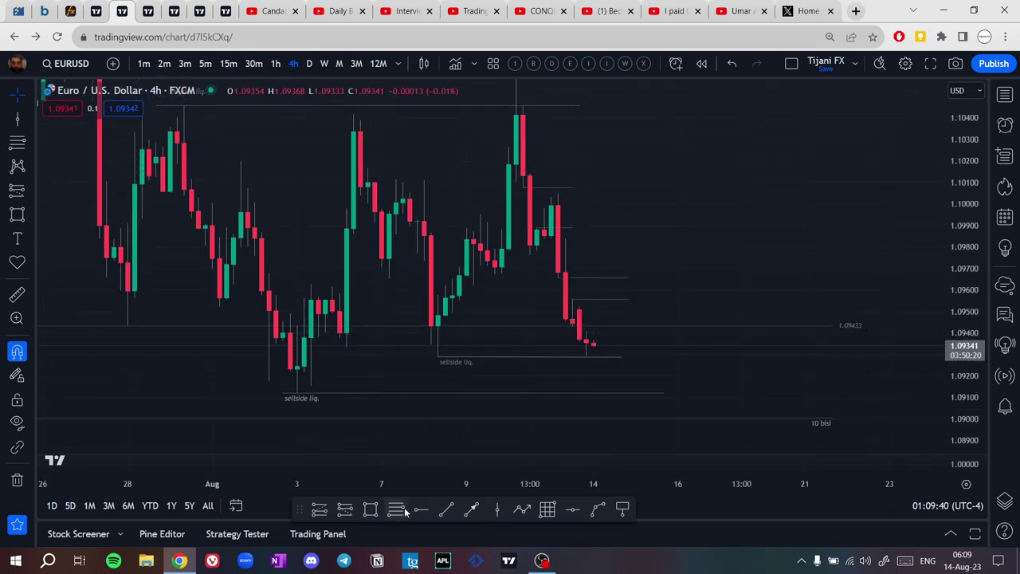
click(473, 239)
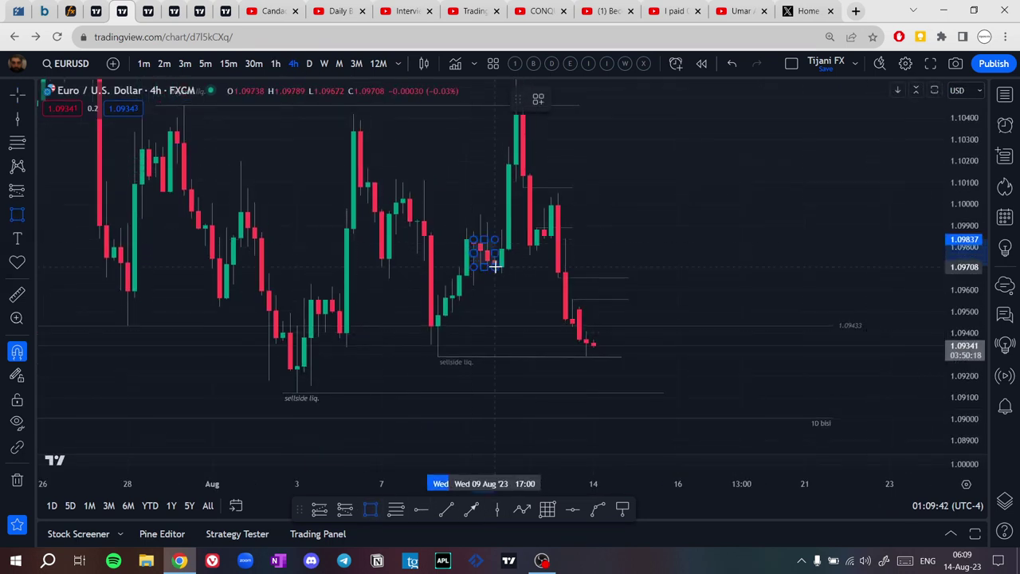
click(706, 266)
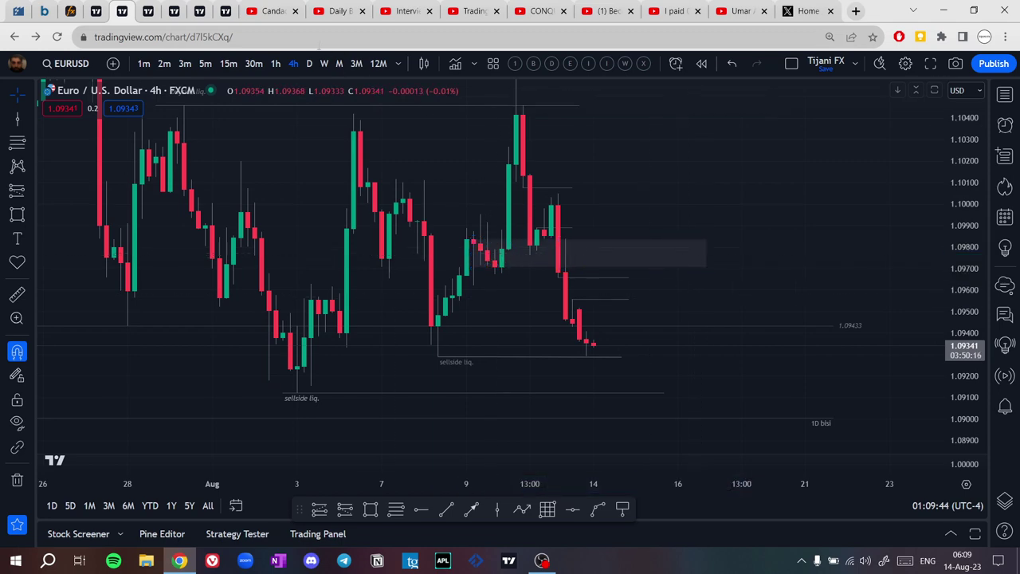
Return to the 1h interval and examine the new rectangle against the recent decline and the liquidity lines.
click(276, 64)
scroll(772, 239, down, 5)
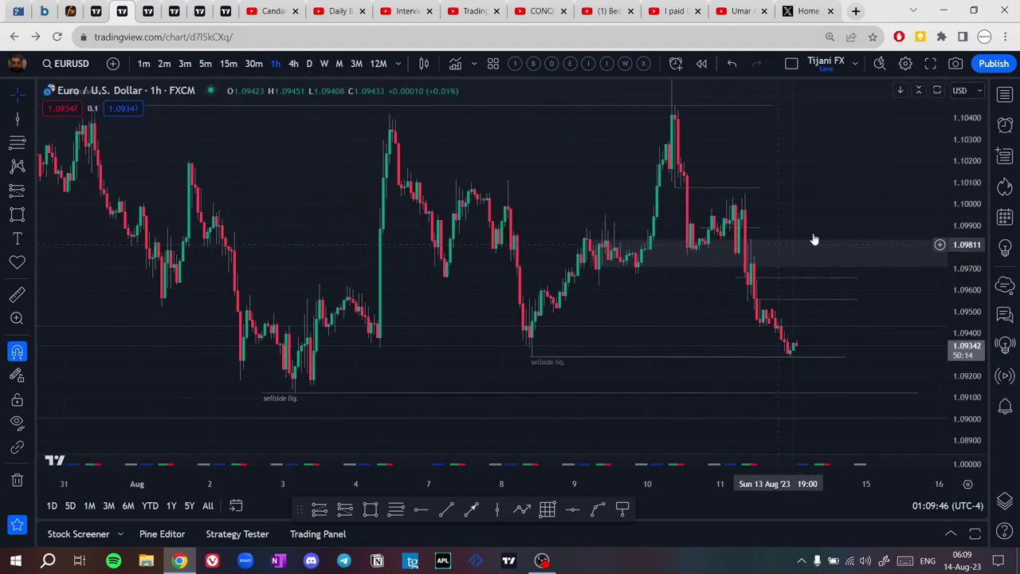
drag(900, 186, 706, 226)
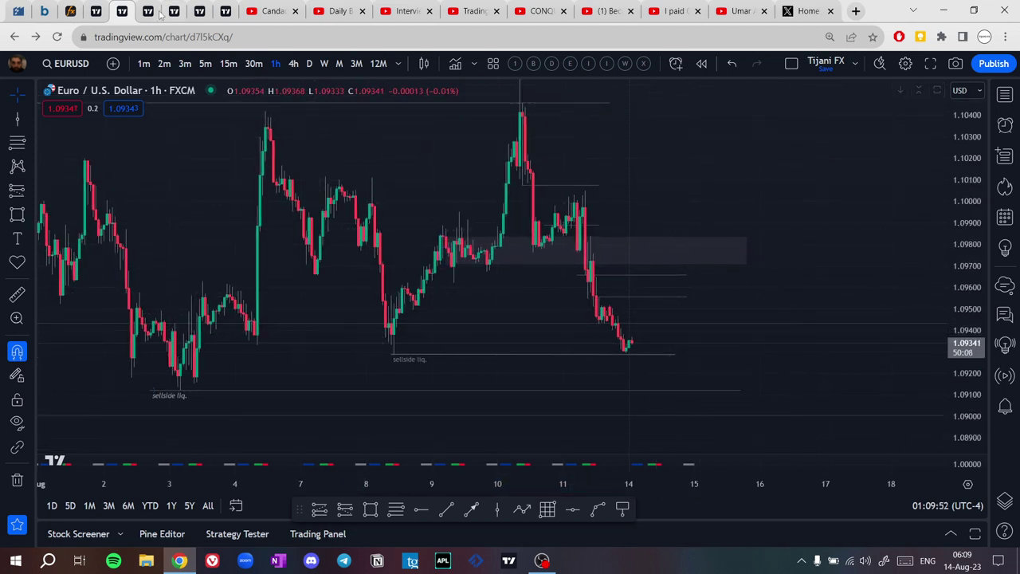
Open the GBPUSD chart, switch it to the weekly interval and bring the 2023 candles into view.
key(ctrl+Tab)
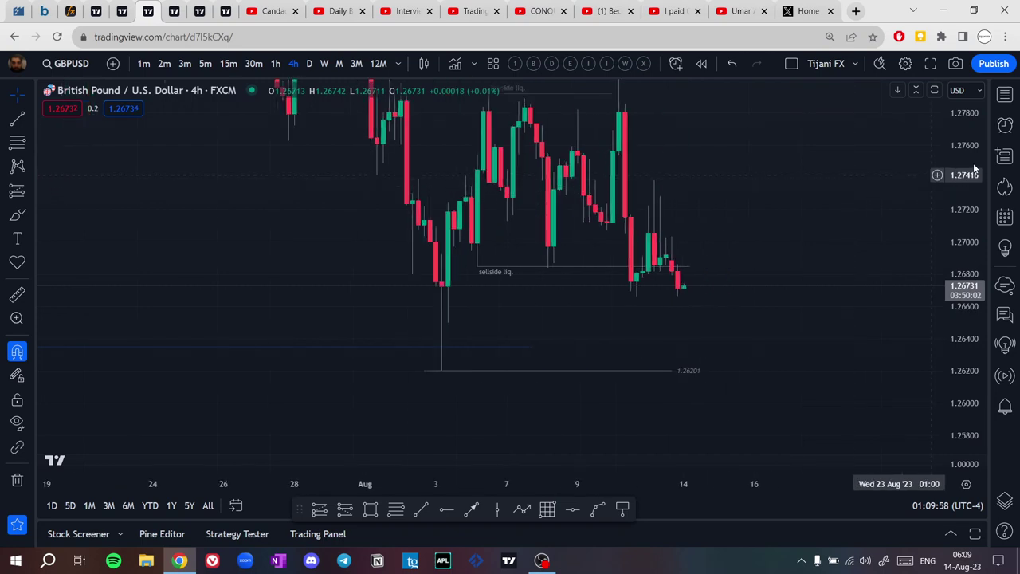
click(323, 63)
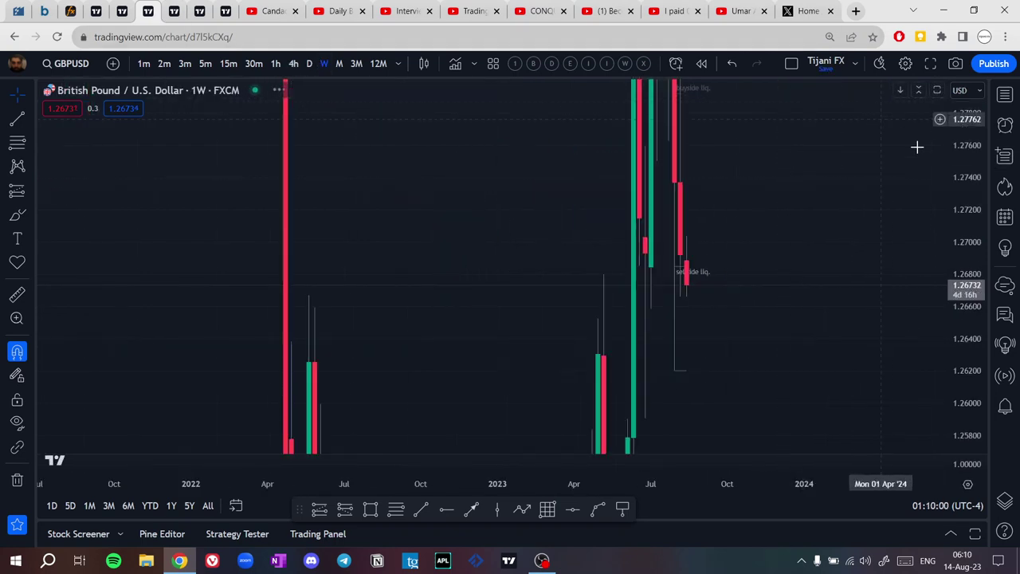
scroll(741, 291, up, 5)
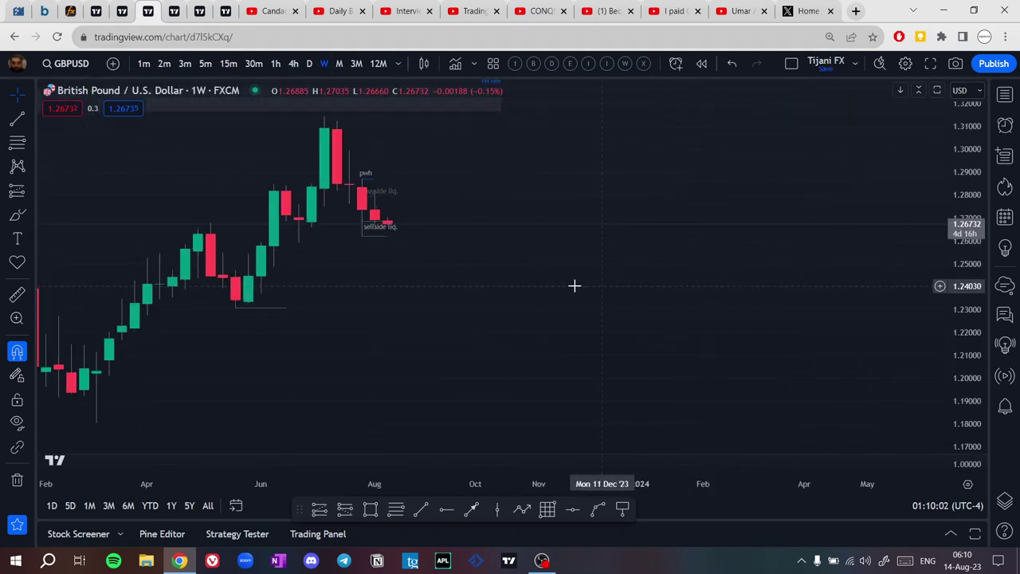
drag(476, 323, 534, 167)
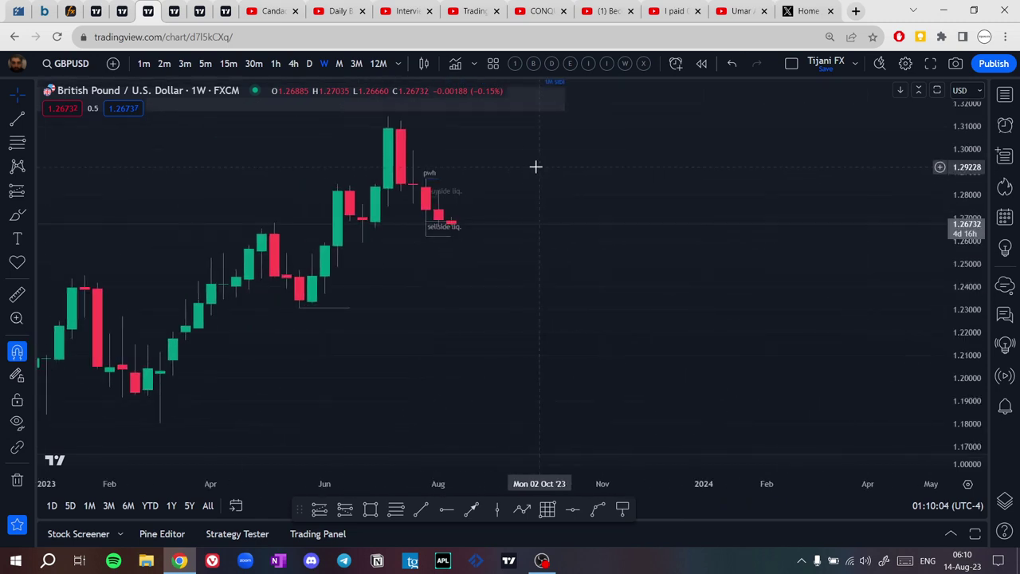
Select the line and label drawings around the 31 July candle and turn off their visibility on weekly charts.
drag(487, 258, 413, 175)
click(659, 100)
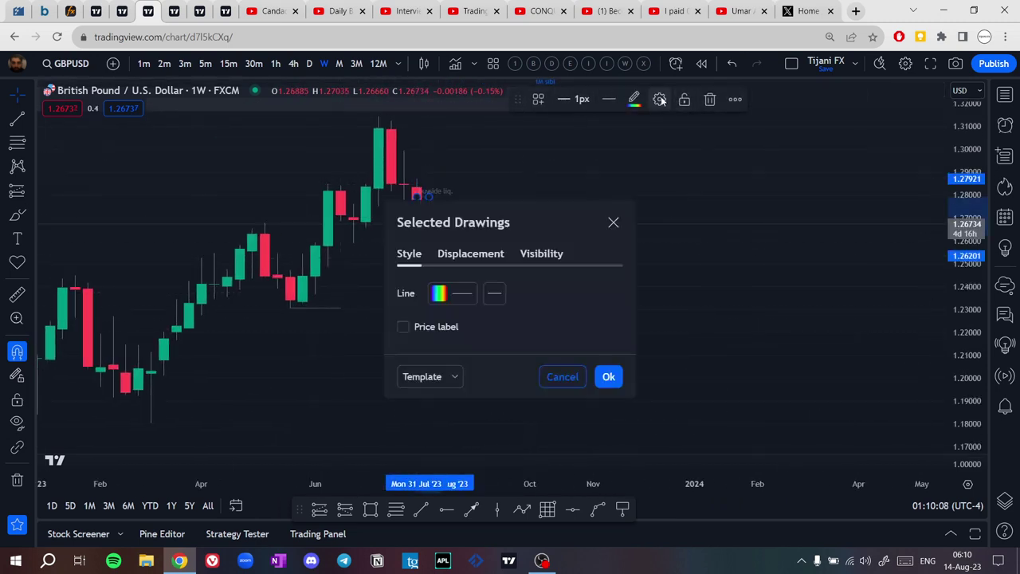
click(540, 253)
click(403, 425)
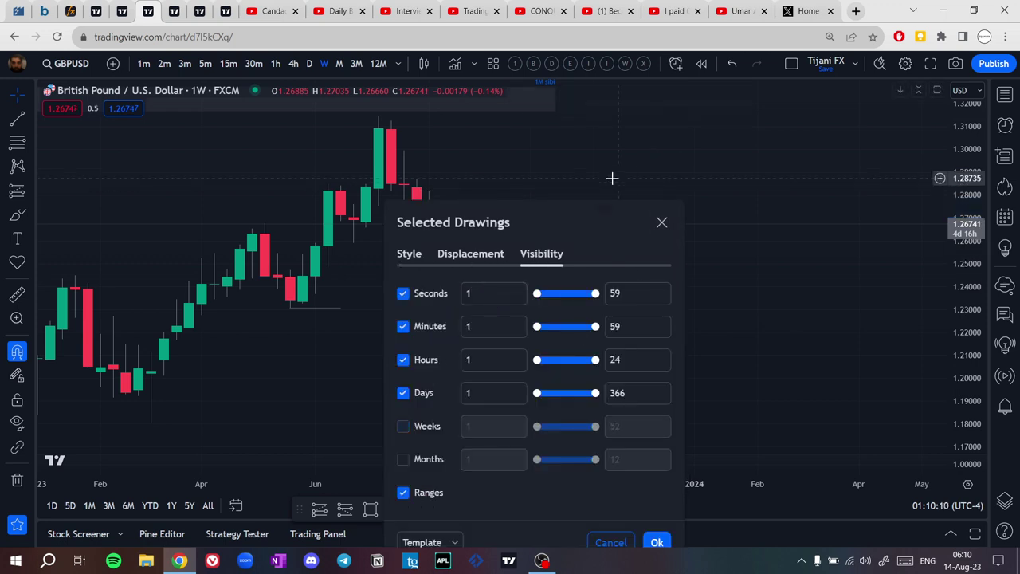
key(Return)
Draw a horizontal trend line from the 26 June weekly low at 1.25907 to beyond the current candle.
scroll(876, 199, down, 3)
drag(969, 287, 894, 89)
drag(662, 155, 702, 318)
drag(726, 269, 731, 333)
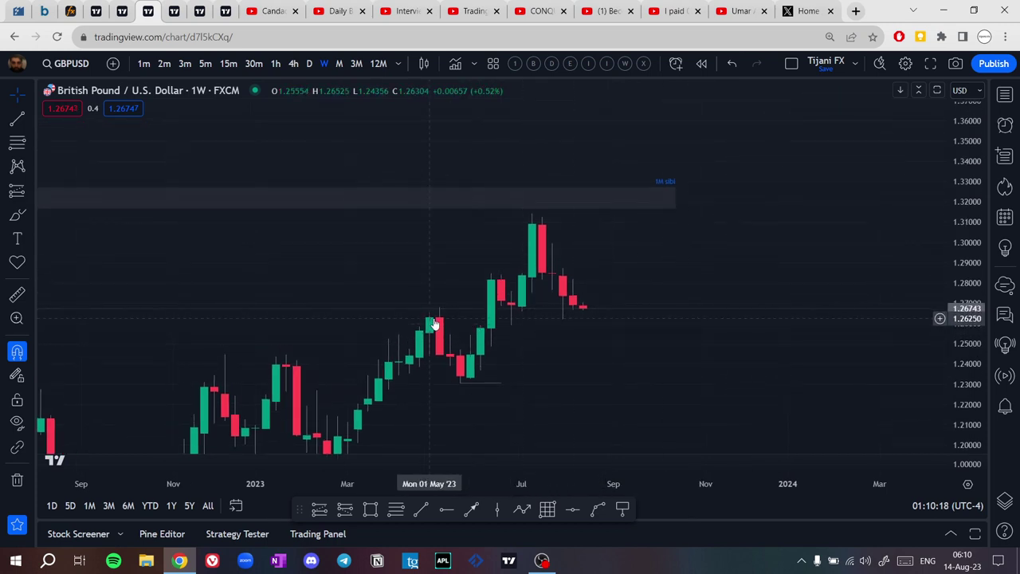
drag(646, 343, 640, 327)
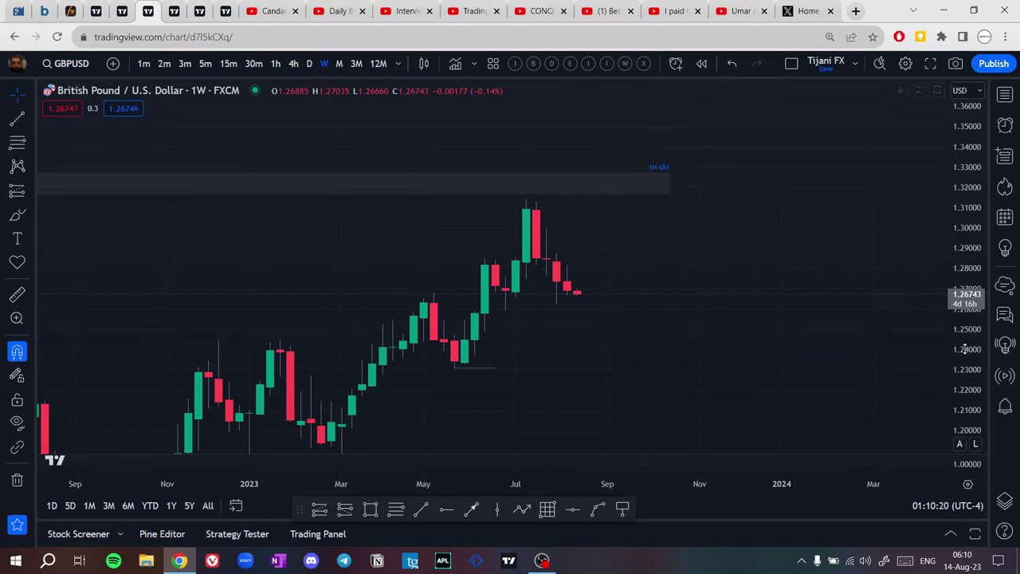
drag(964, 349, 963, 244)
scroll(605, 357, up, 2)
drag(506, 335, 521, 289)
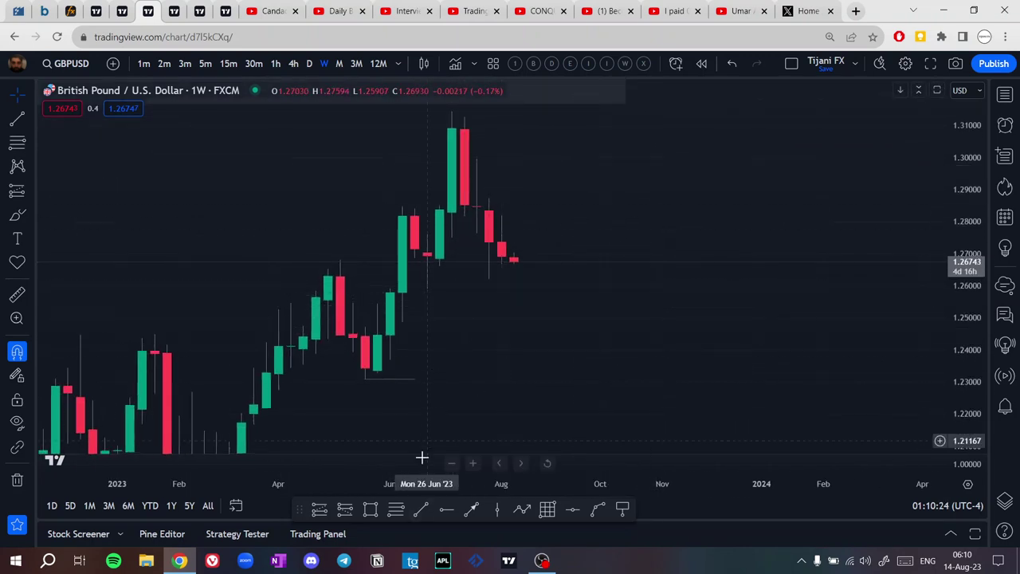
click(451, 292)
click(563, 286)
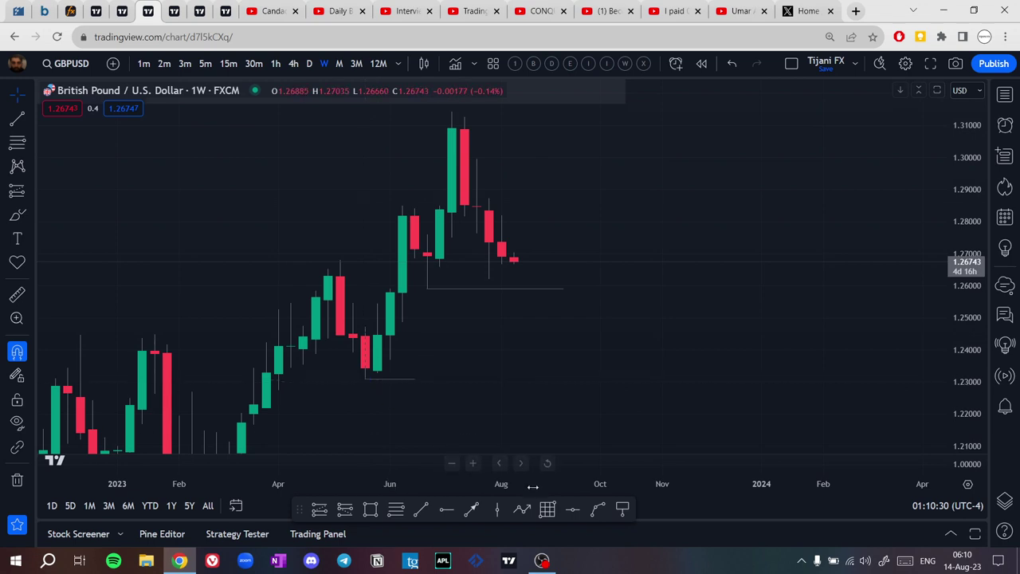
Draw a Gann Box from the 22 May low at 1.23081 to the 10 July high at 1.31424.
click(546, 508)
mouse_move(365, 378)
mouse_down()
mouse_move(505, 170)
mouse_move(450, 112)
mouse_up()
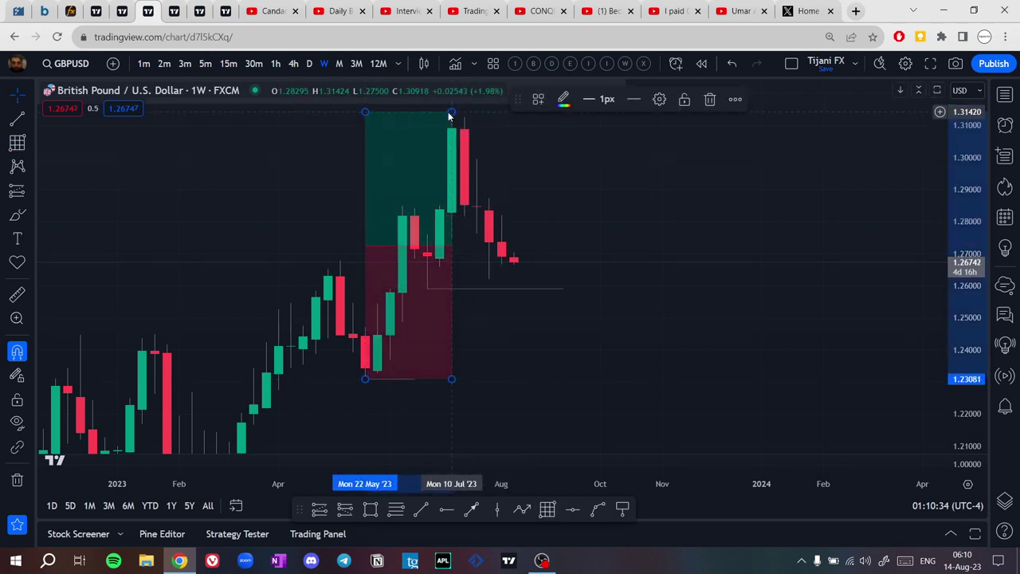
Try the P to D template on the Gann Box.
right_click(451, 113)
mouse_move(489, 121)
click(622, 202)
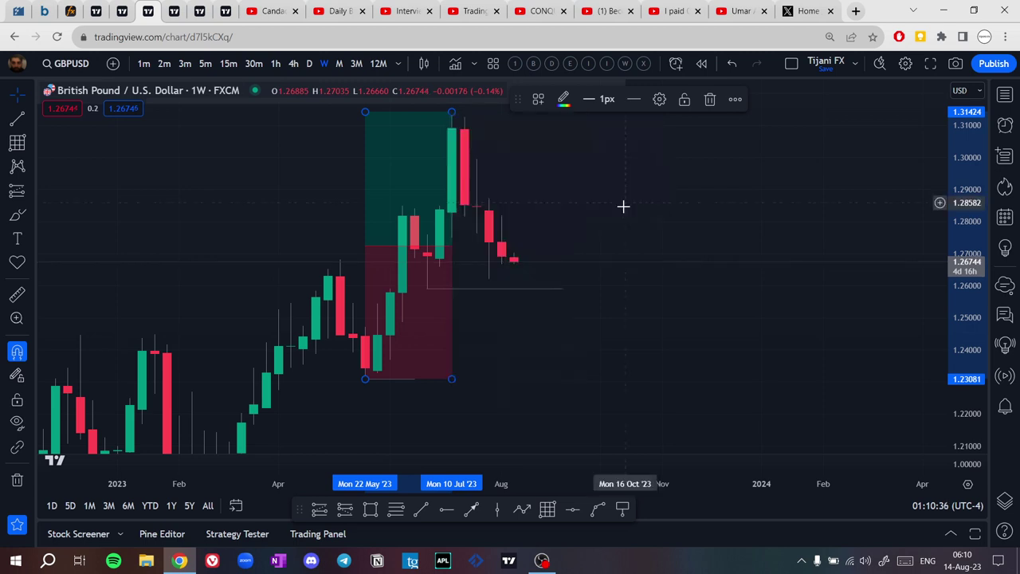
right_click(454, 109)
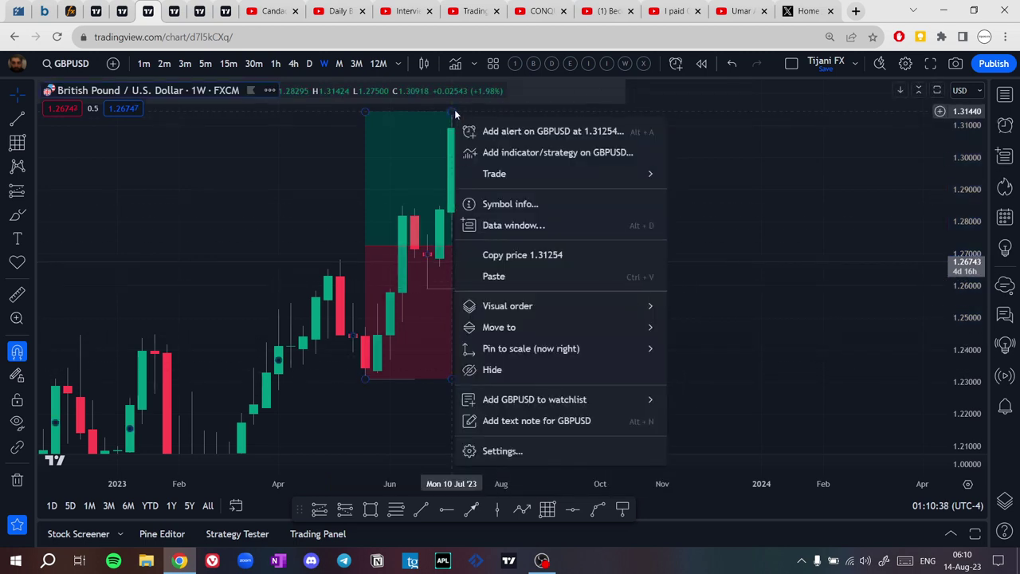
right_click(451, 112)
mouse_move(518, 126)
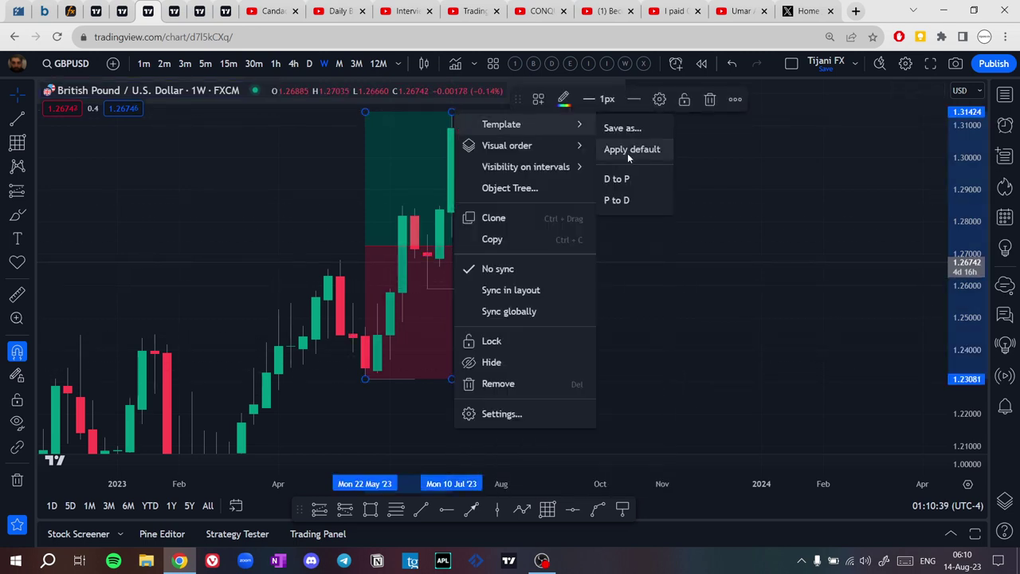
click(620, 200)
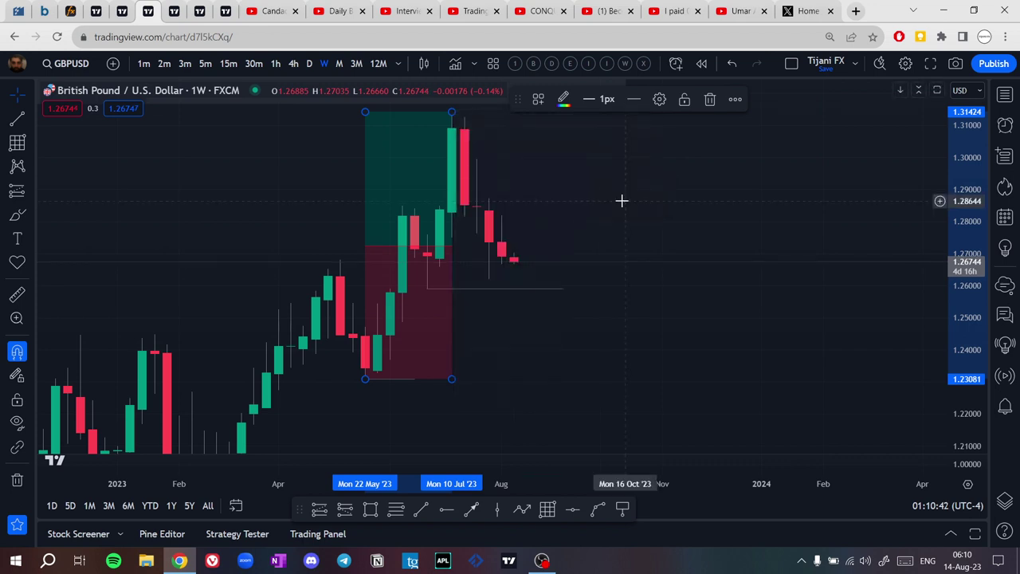
Apply the D to P template to the Gann Box.
right_click(451, 113)
mouse_move(539, 127)
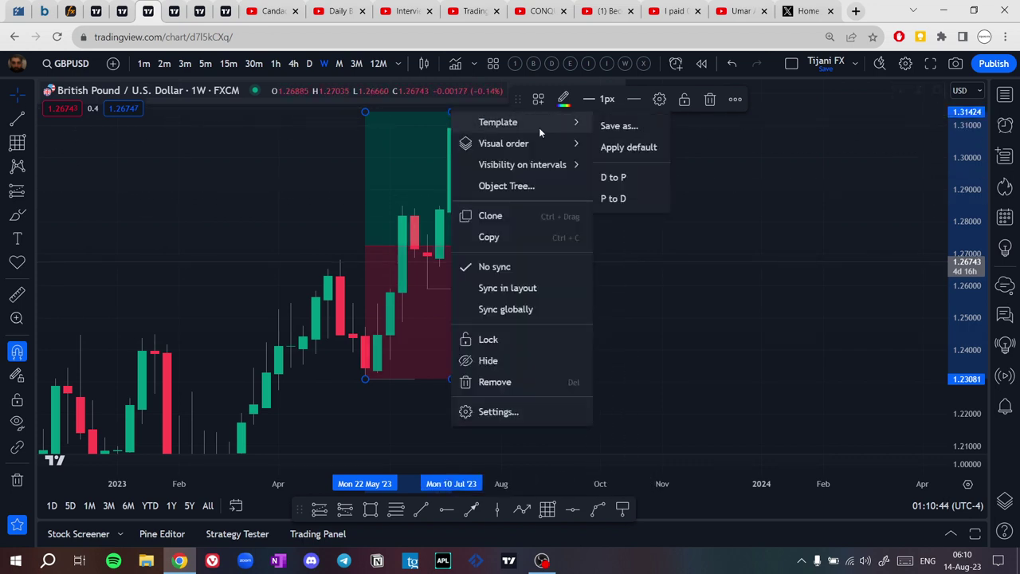
click(613, 175)
Shorten the horizontal line at the 26 June low so that it ends at 21 August.
drag(614, 171, 803, 175)
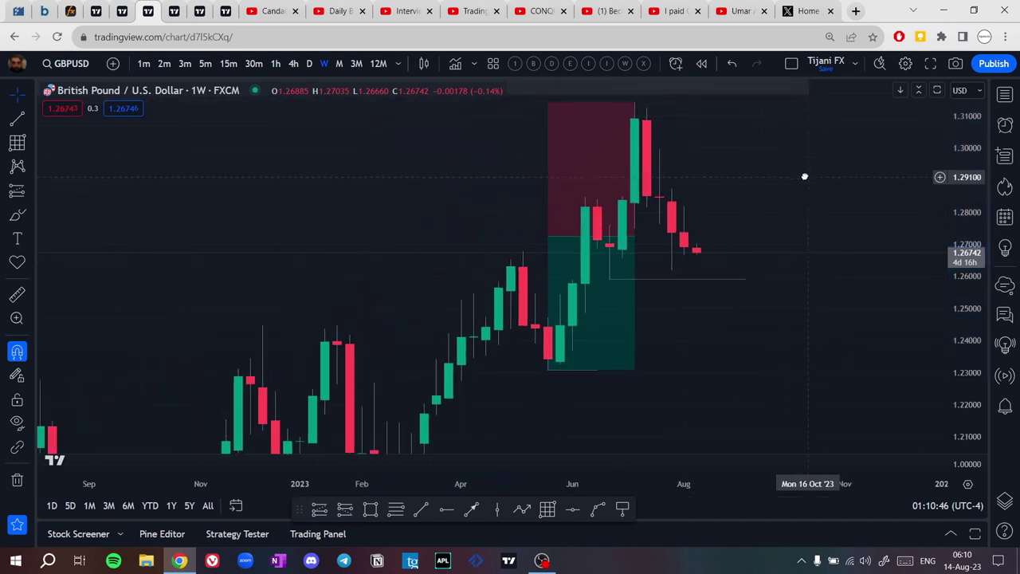
drag(975, 163, 969, 301)
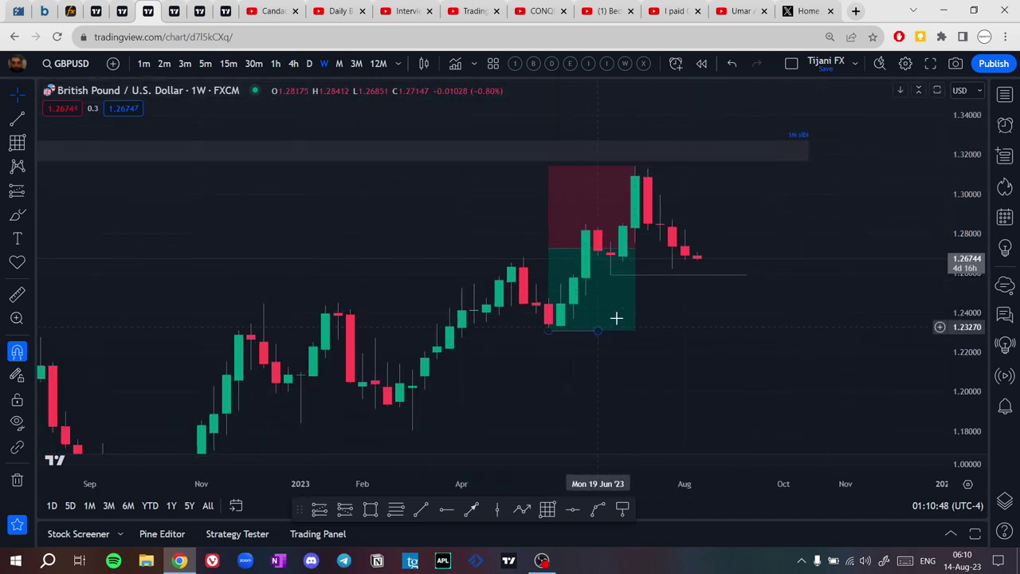
drag(746, 325, 651, 323)
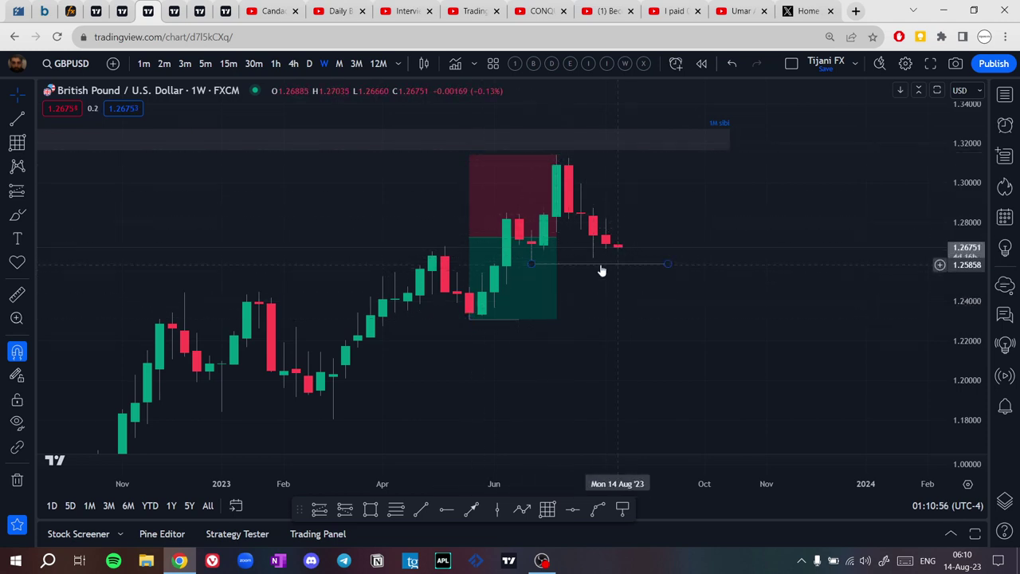
shift+click(660, 263)
drag(658, 264, 622, 266)
click(655, 264)
double_click(620, 265)
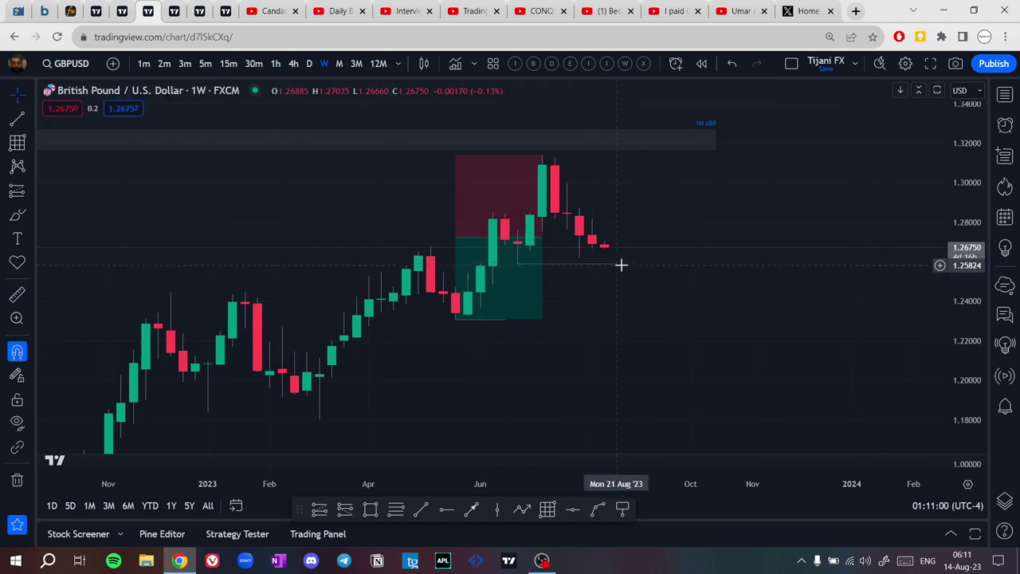
Label the horizontal line at the 26 June low "sellside liq.".
click(621, 275)
double_click(621, 275)
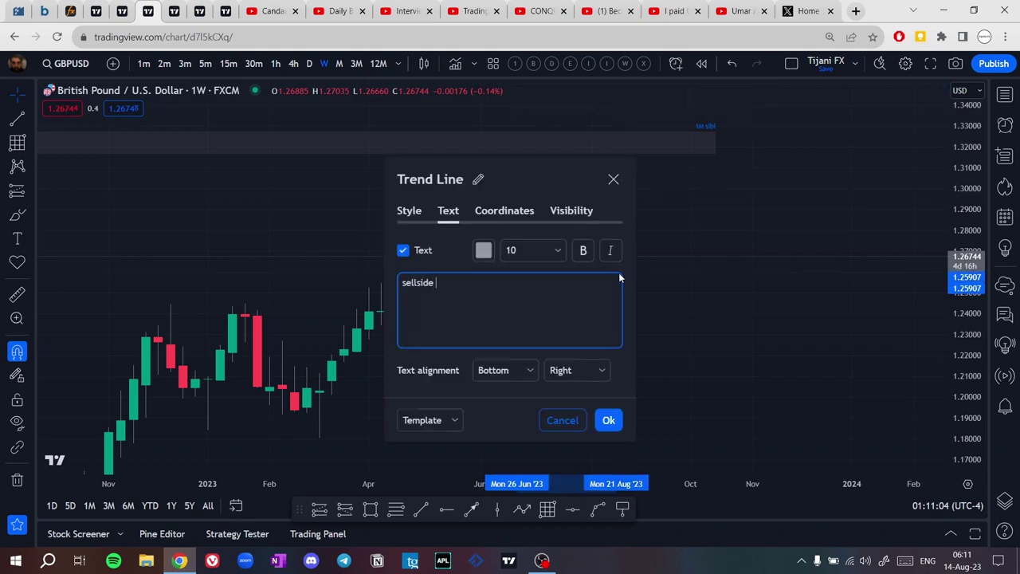
text(sellside liq.)
key(Return)
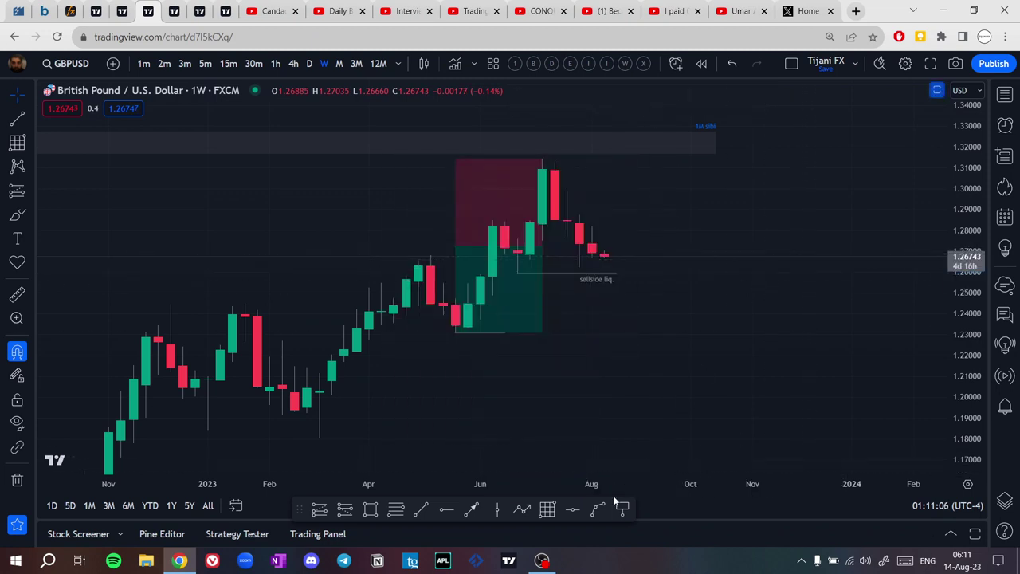
Add a price note at 1.25907 to the end of the sellside liquidity line and left-align the line's label.
click(615, 274)
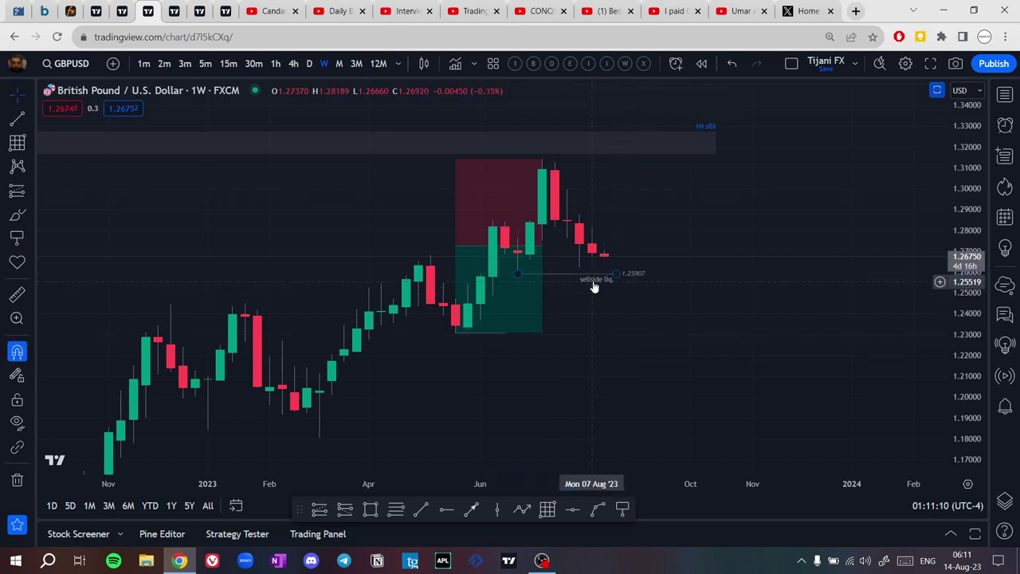
double_click(598, 280)
click(591, 371)
click(582, 395)
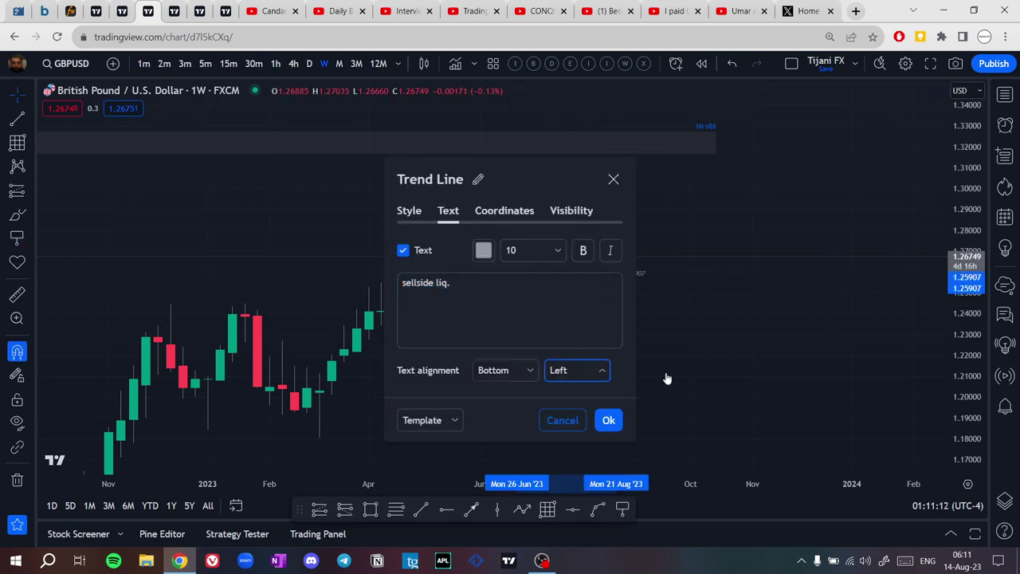
click(669, 376)
Set both price coordinates of the price note on the sellside liquidity line to 1.26.
scroll(687, 336, up, 1)
scroll(684, 336, up, 1)
drag(618, 339, 766, 313)
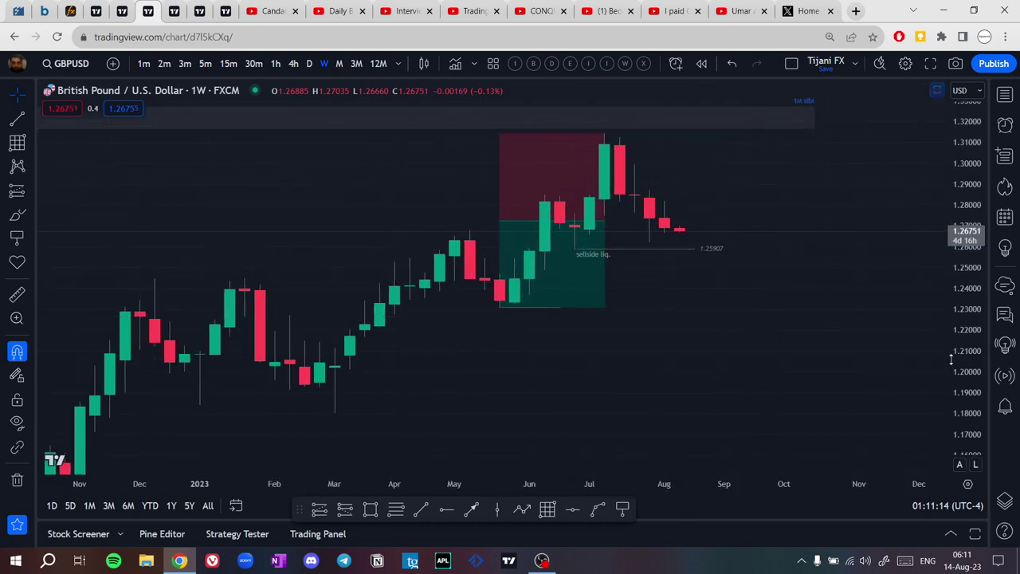
drag(959, 358, 961, 177)
drag(754, 349, 731, 393)
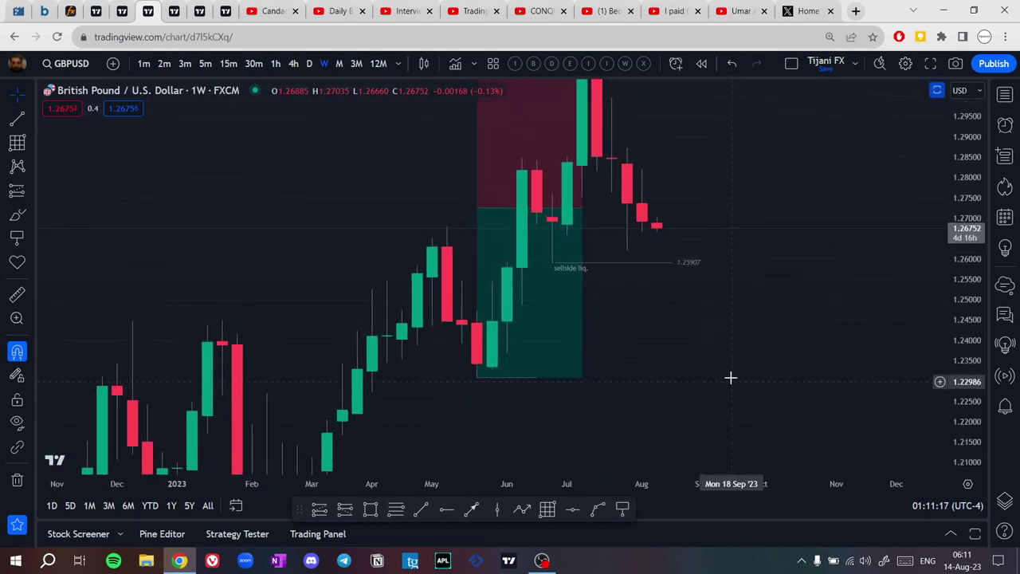
double_click(692, 264)
click(494, 221)
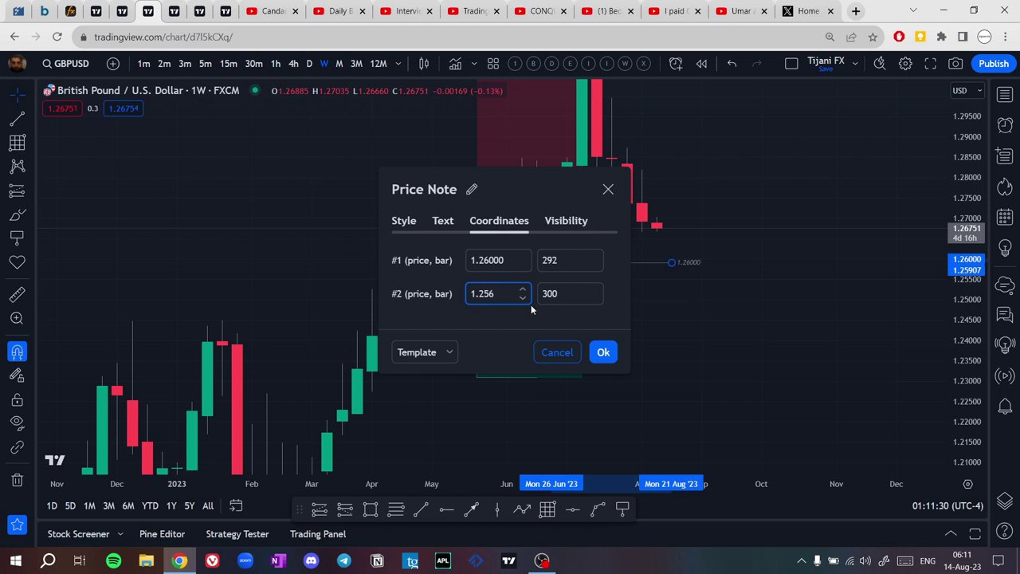
key(BackSpace)
key(BackSpace)
text(6)
click(603, 352)
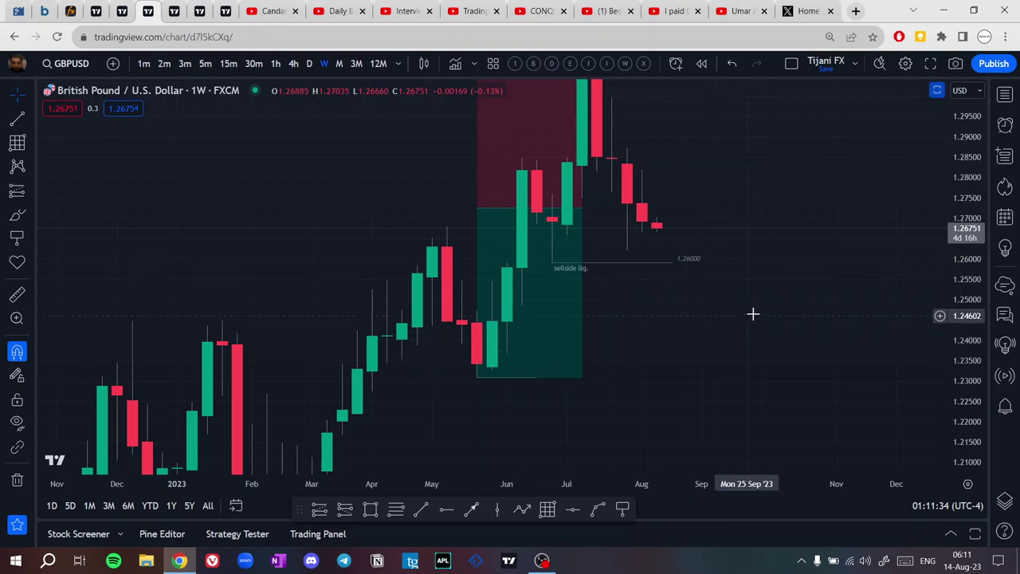
Draw a horizontal trend line from the 7 August high at 1.28189 to 21 August.
scroll(760, 303, up, 3)
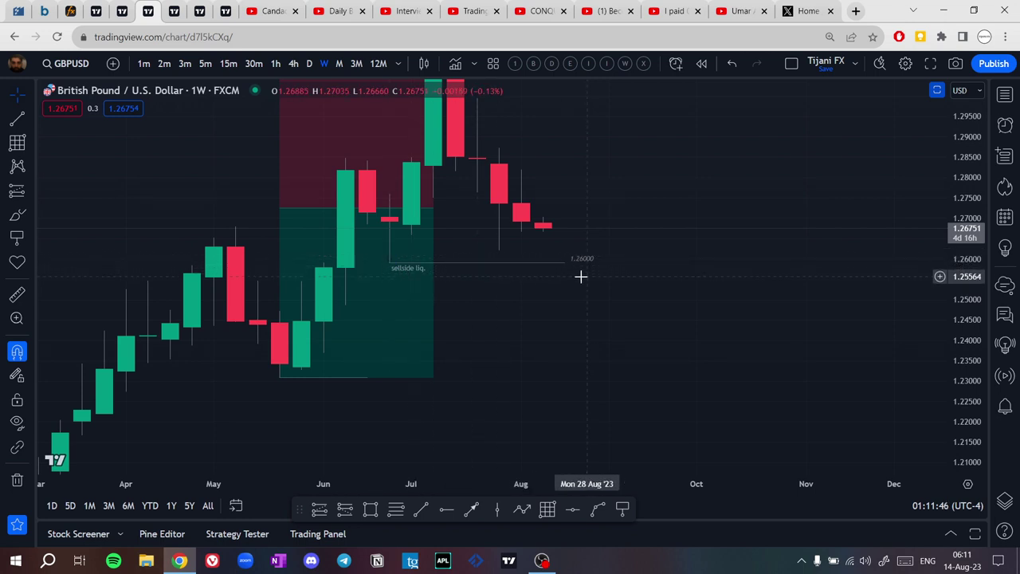
scroll(808, 260, down, 2)
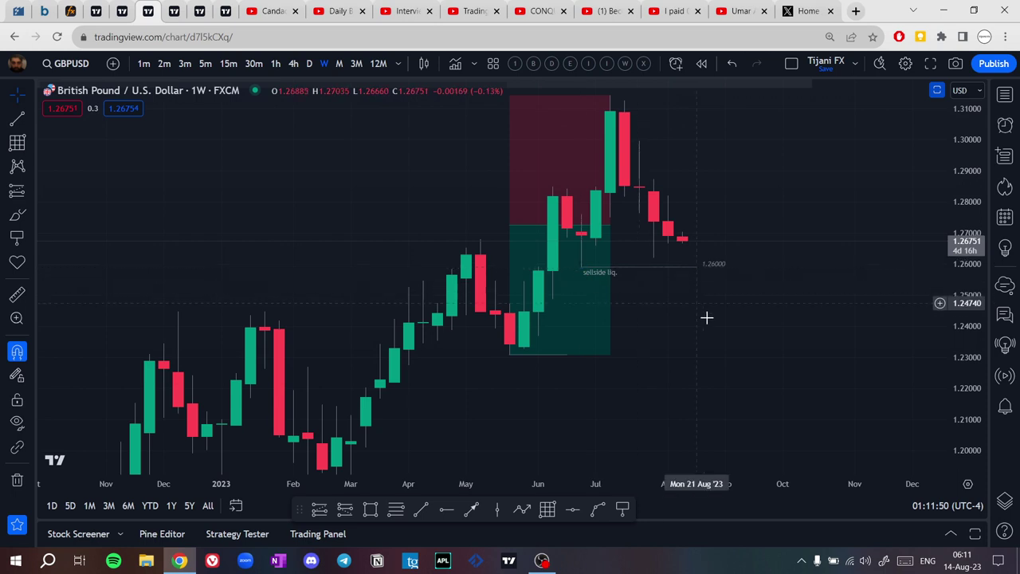
drag(843, 345, 788, 379)
click(421, 509)
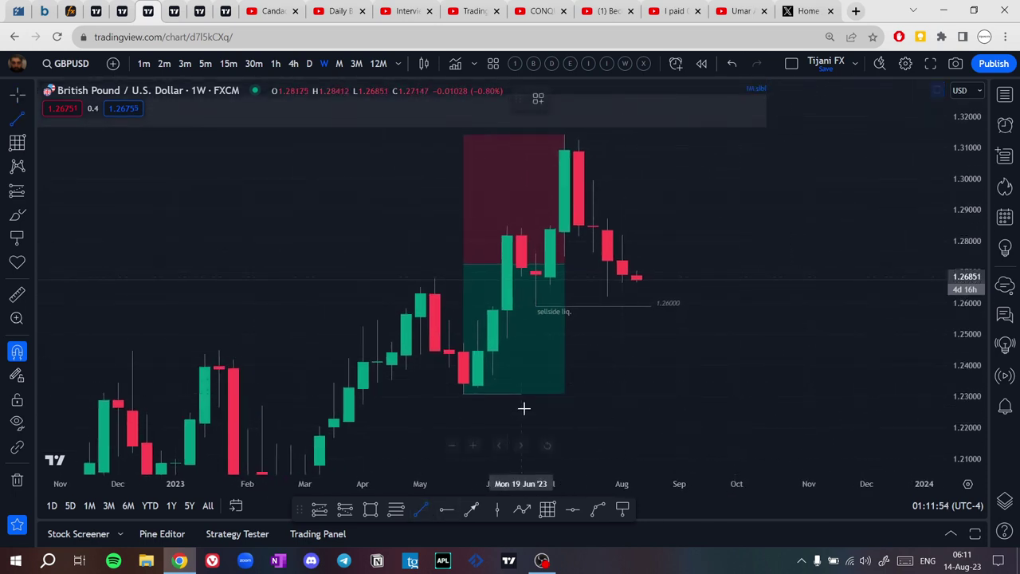
click(621, 235)
double_click(649, 234)
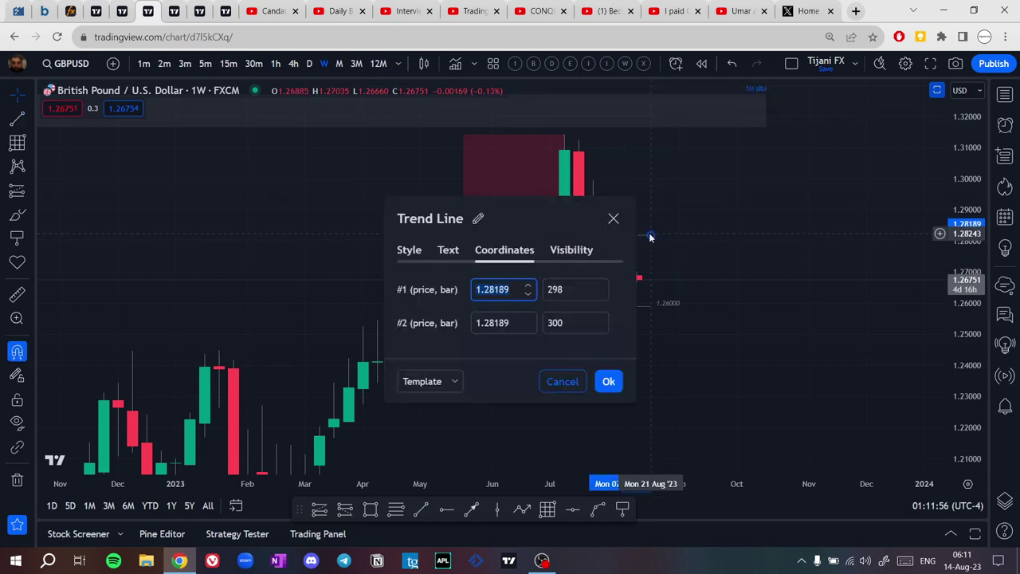
key(Escape)
double_click(650, 237)
key(Escape)
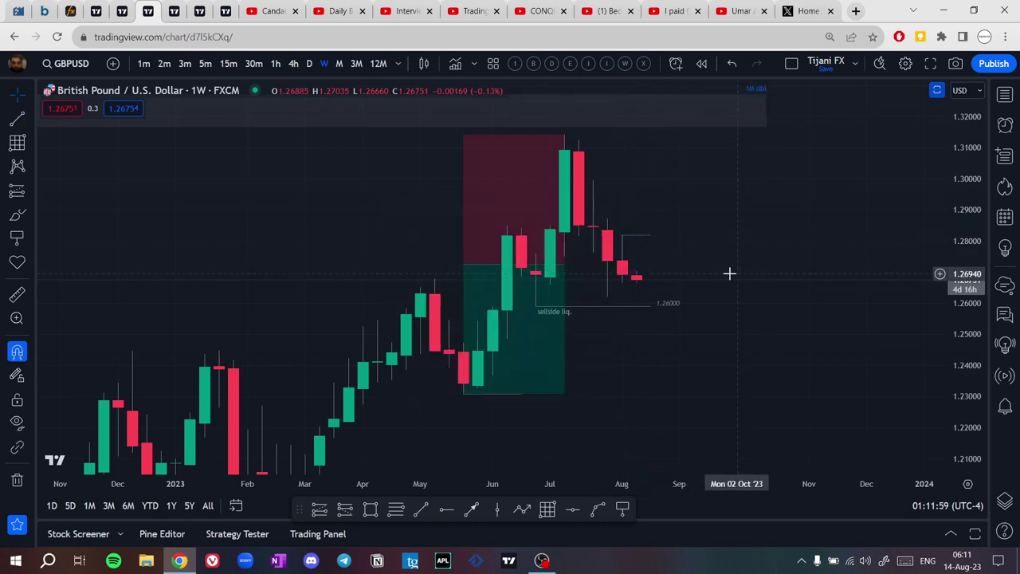
Label the line at the 7 August high "X", with the text aligned top and right.
double_click(649, 239)
click(450, 252)
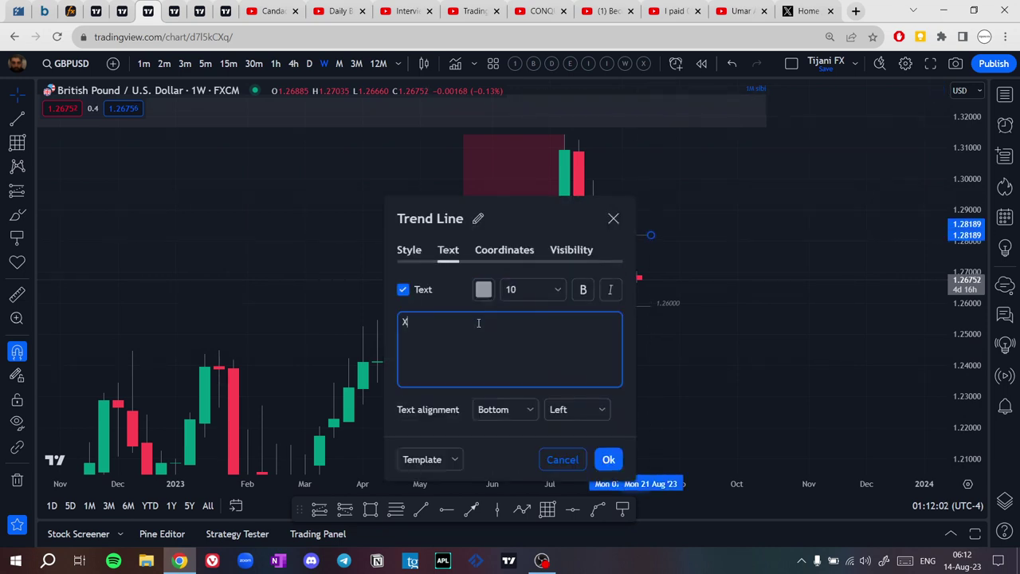
click(588, 411)
click(580, 477)
click(524, 410)
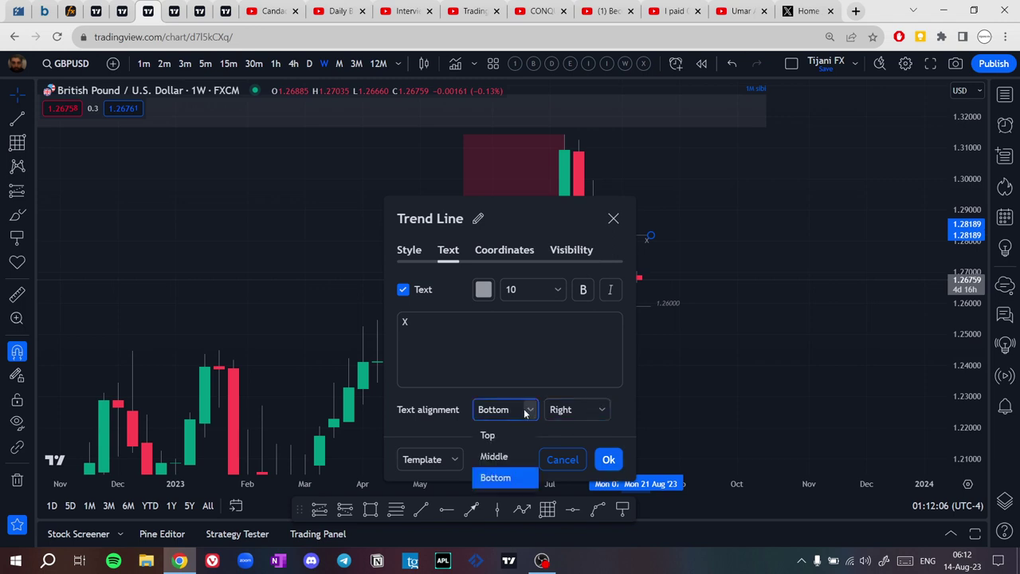
click(530, 435)
click(712, 357)
Draw a horizontal trend line from the 7 August candle's open at 1.27370 to 28 August.
scroll(615, 279, up, 1)
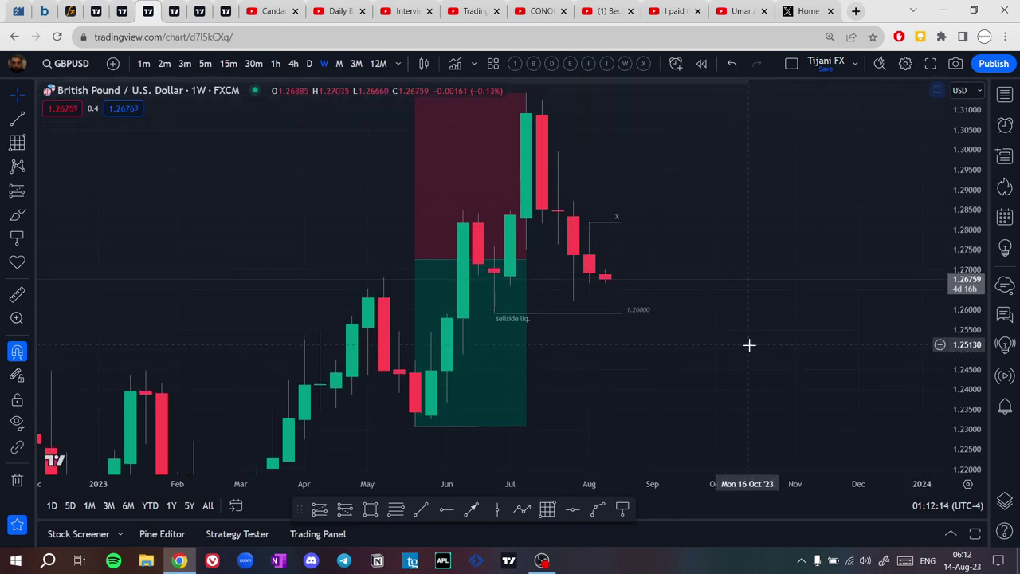
click(430, 509)
click(588, 255)
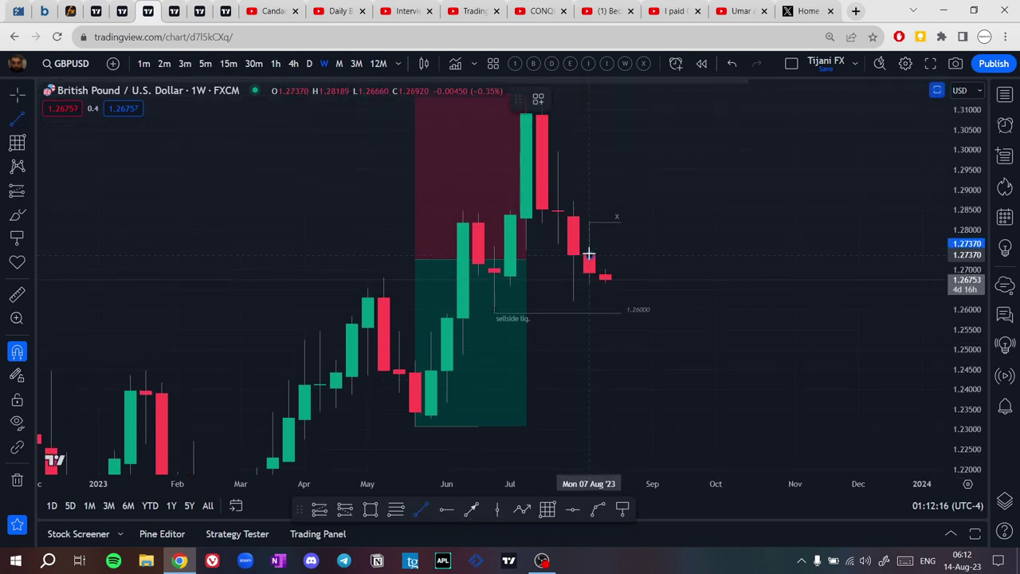
shift+click(635, 256)
click(635, 282)
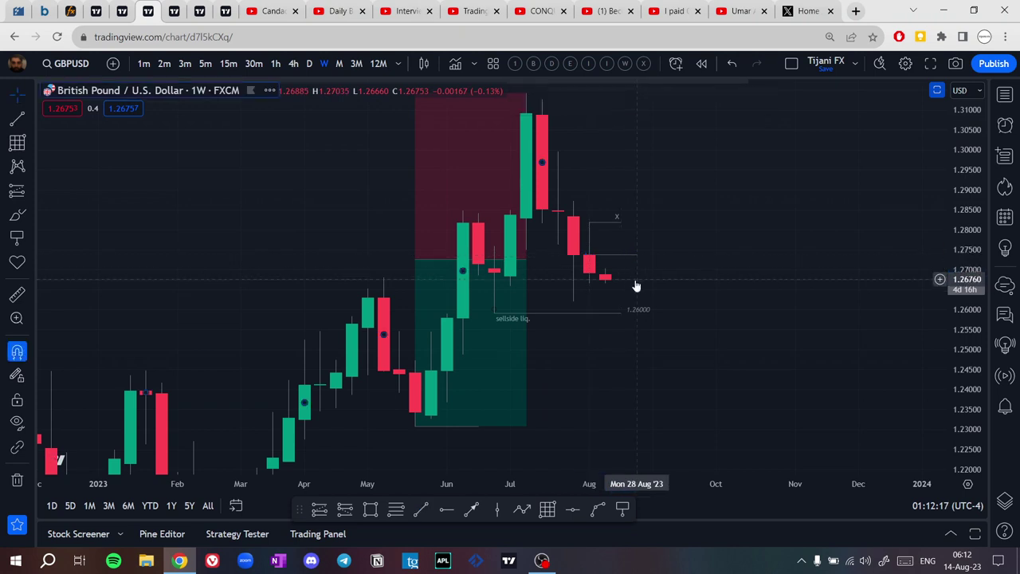
Sketch a projected price path from 21 August, dipping below the sellside liquidity and rising above 1.31 in two legs, and delete it.
click(528, 510)
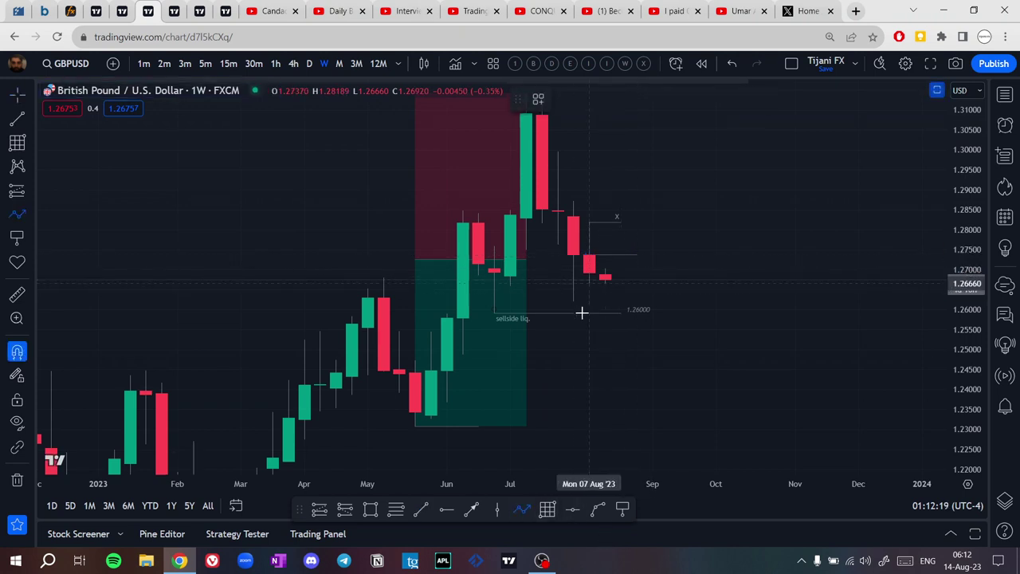
click(637, 248)
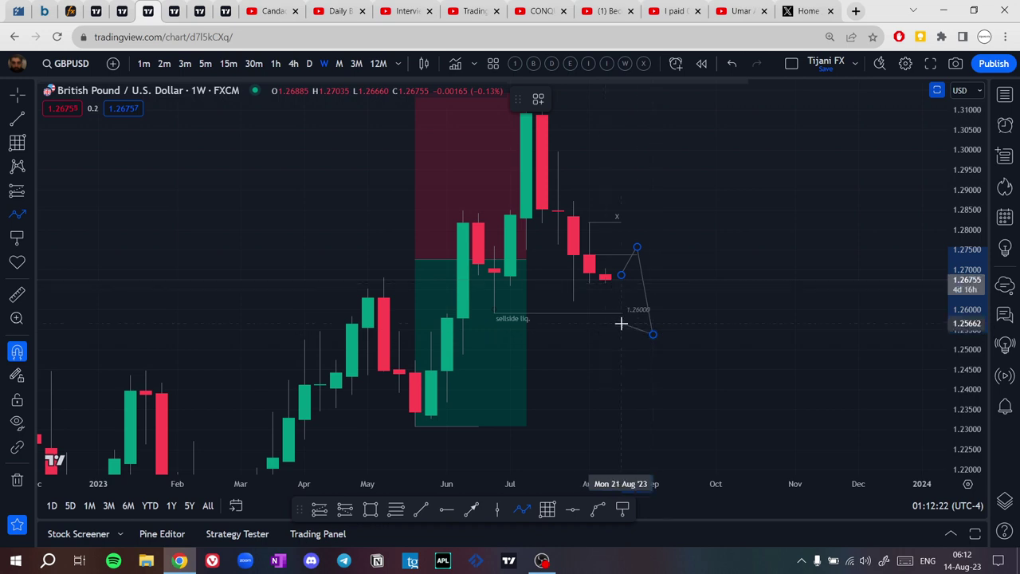
click(658, 339)
click(683, 215)
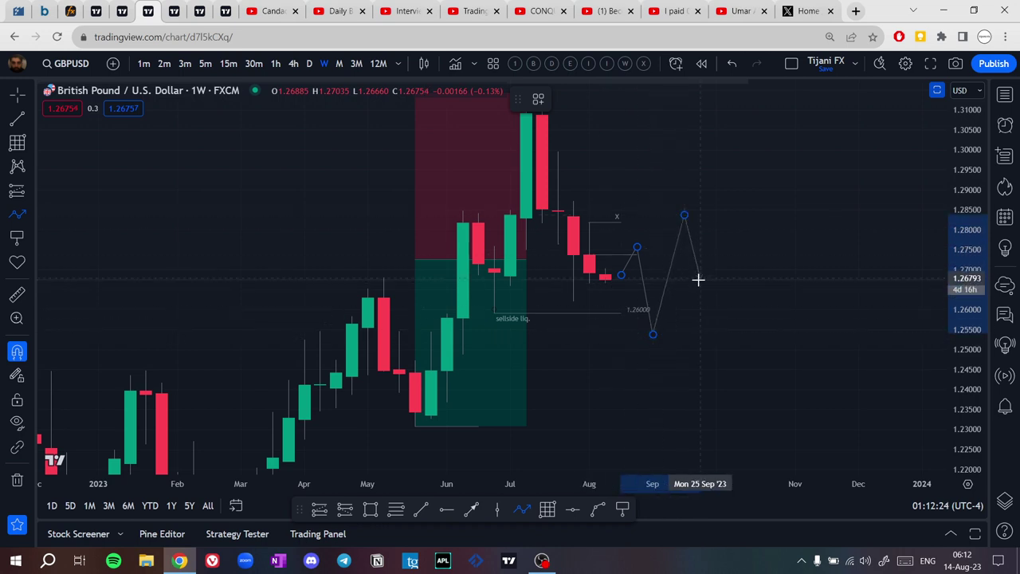
click(698, 279)
click(747, 90)
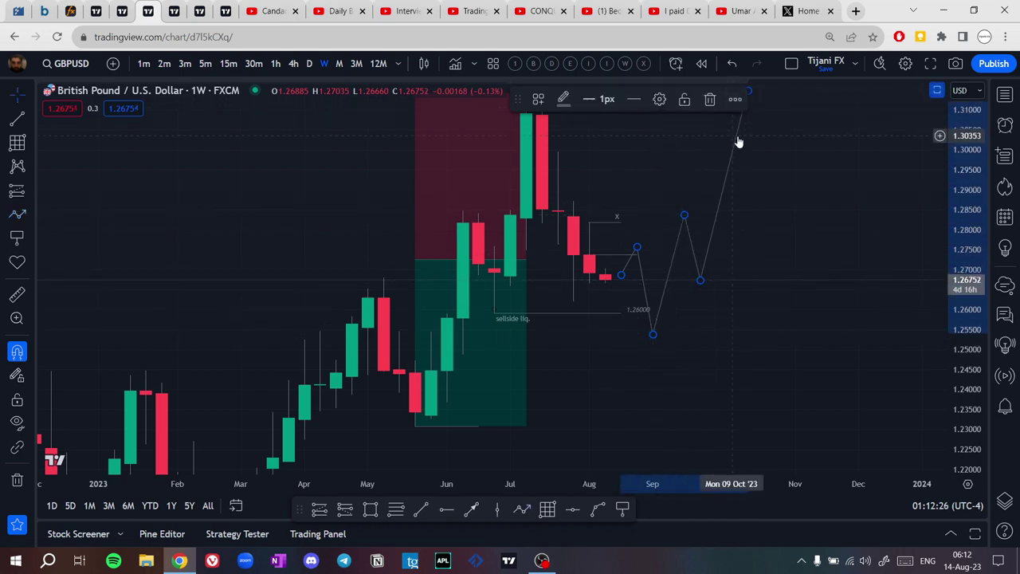
key(Delete)
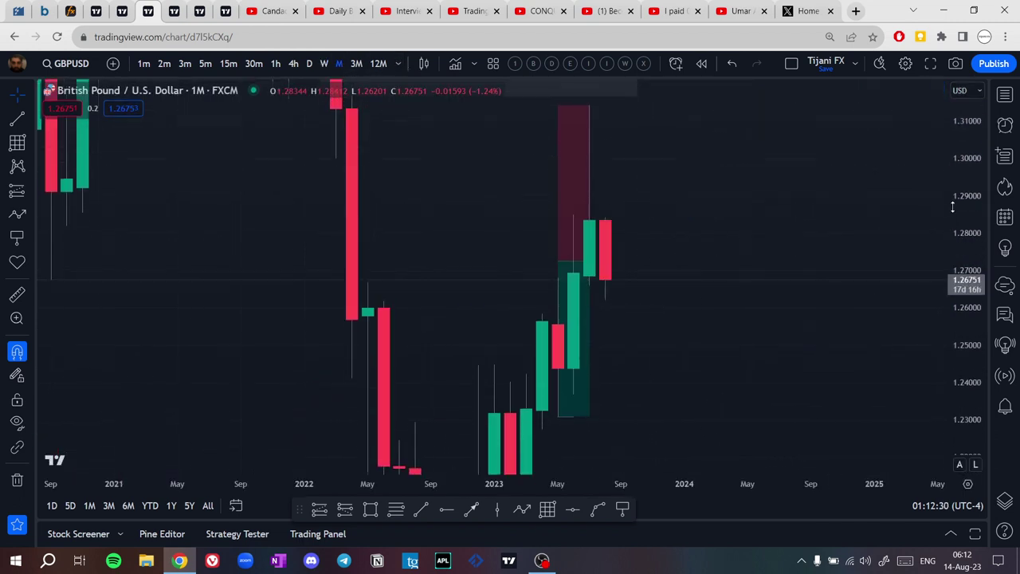
On the monthly chart, draw a horizontal line from the May 2023 candle's open at 1.25554, and return to the weekly timeframe.
click(420, 508)
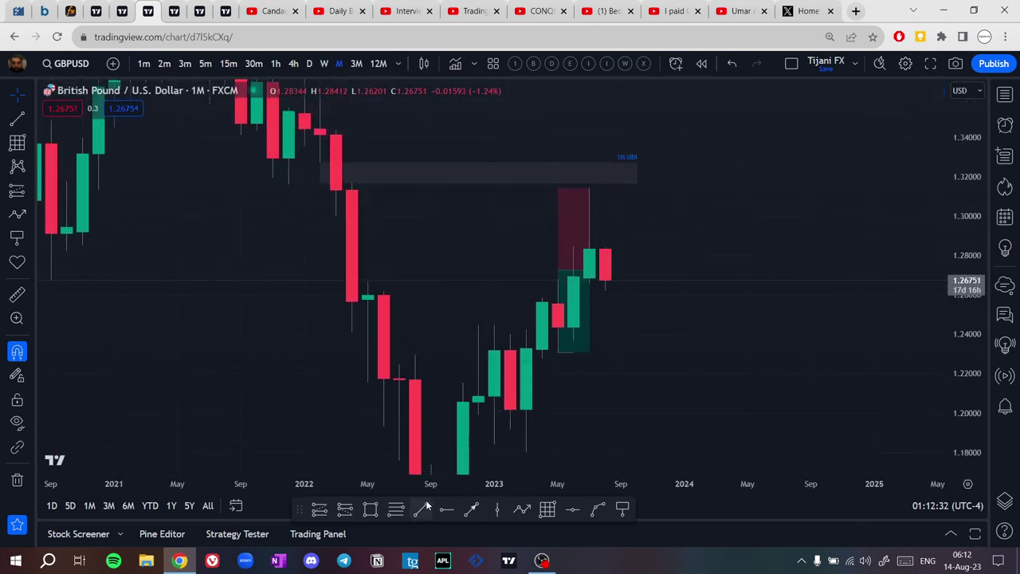
click(557, 304)
click(645, 314)
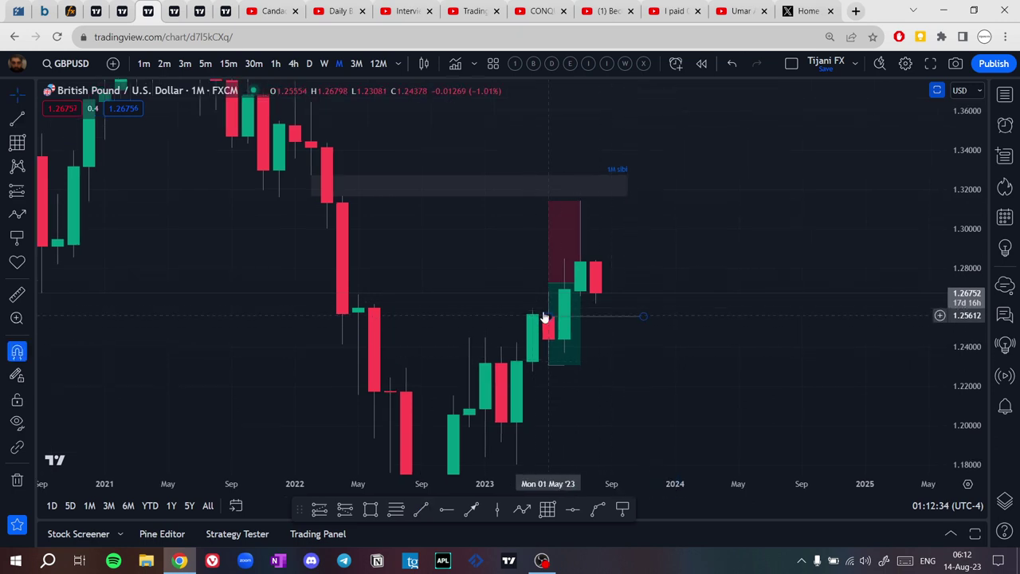
click(325, 61)
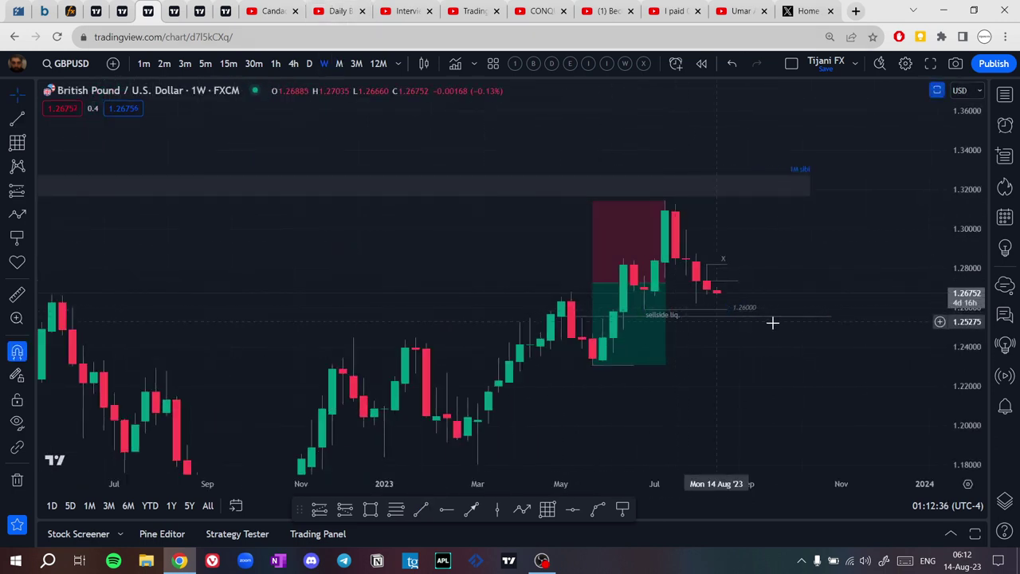
shift+click(830, 318)
click(701, 301)
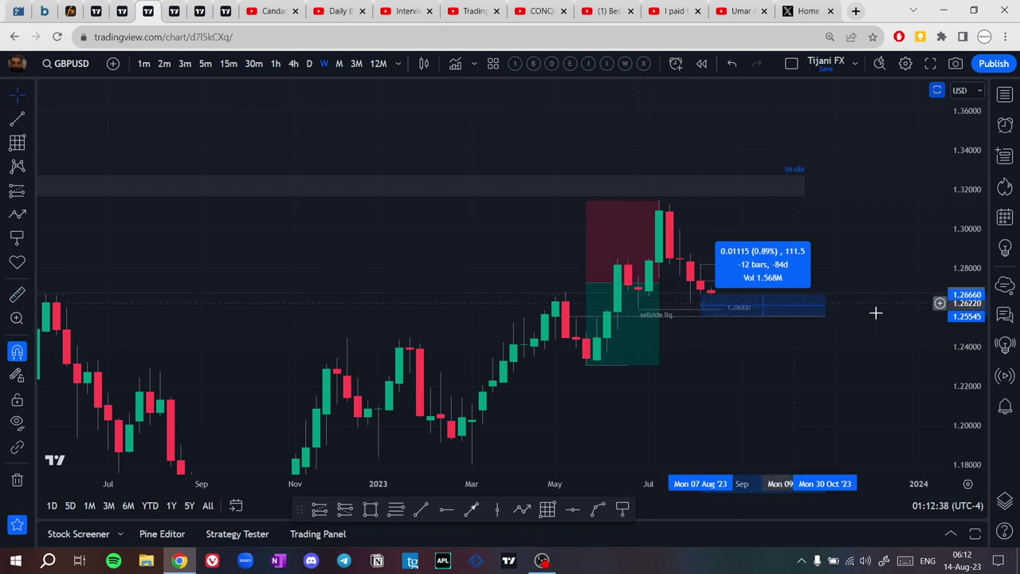
click(874, 313)
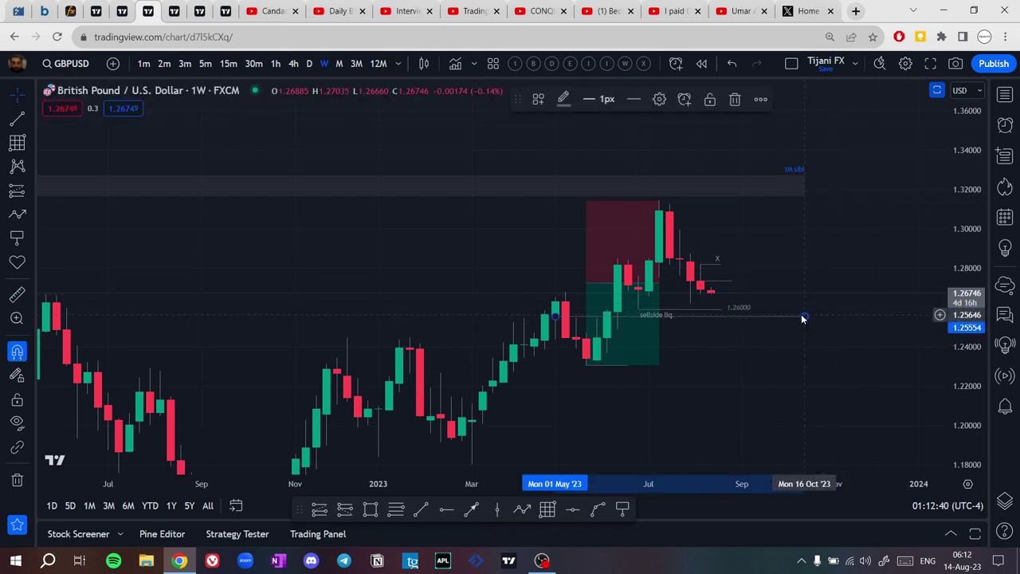
Give the May 2023 open line, shortened to 25 September, the blue template and the label "1M +ob".
right_click(801, 316)
mouse_move(858, 243)
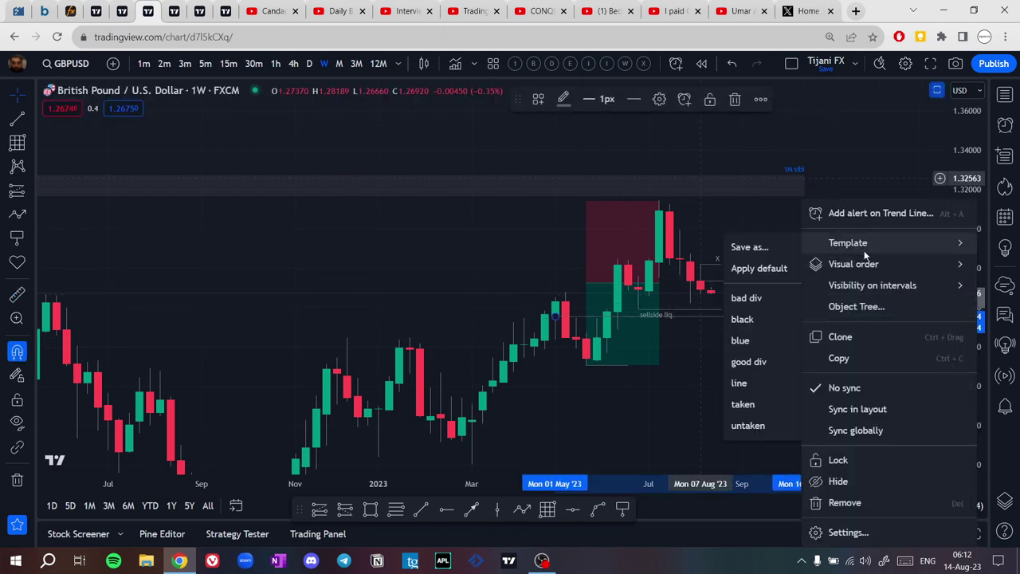
click(757, 340)
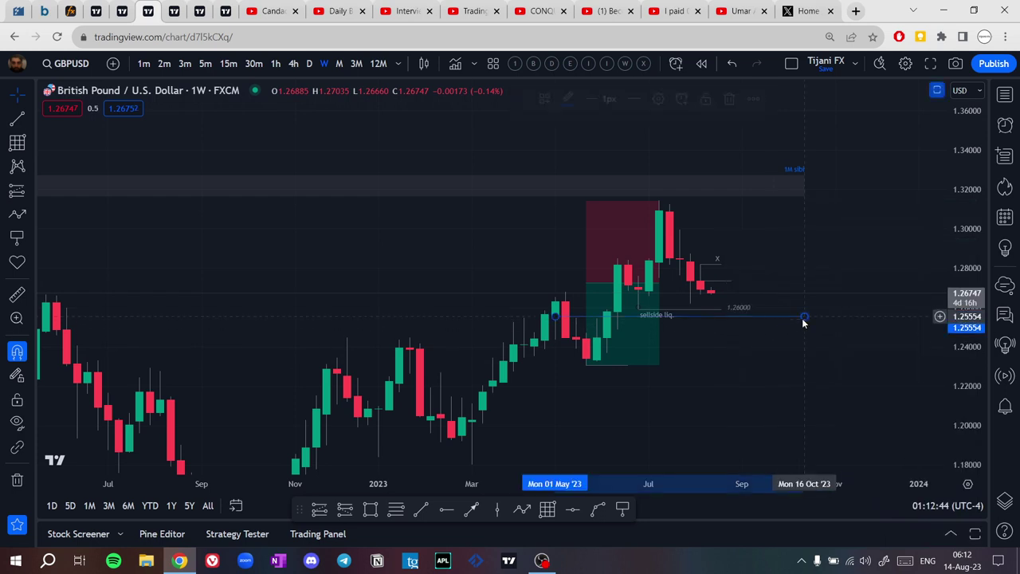
double_click(771, 317)
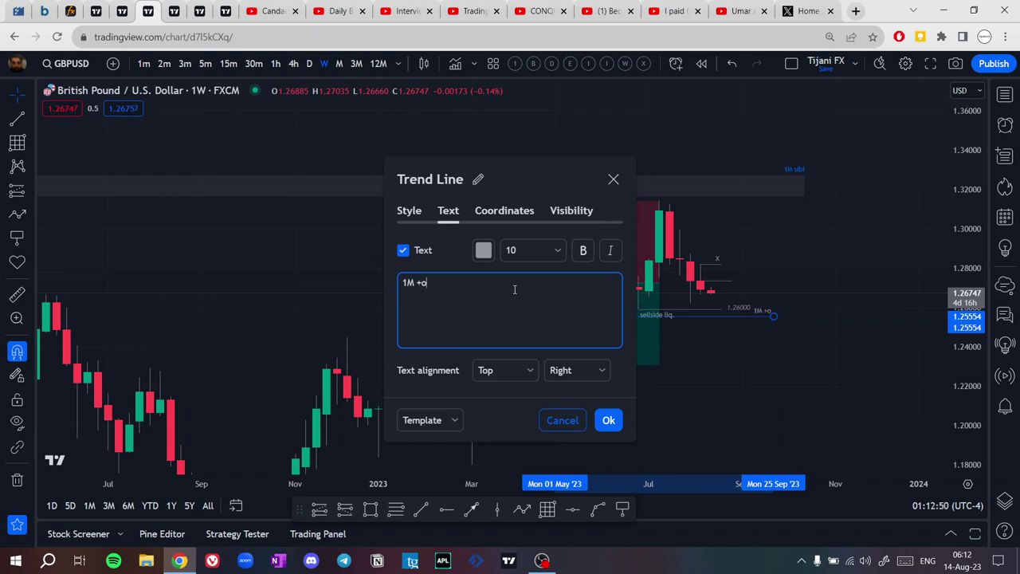
click(745, 345)
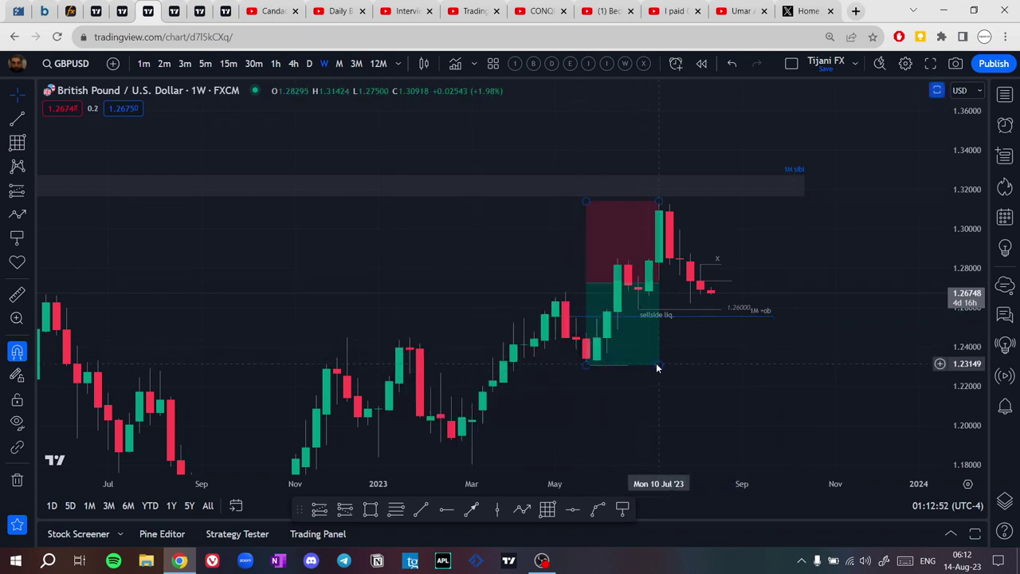
Label the trend line at the May 2023 low of 1.23081 with "x", aligned below the line at its right end.
scroll(761, 365, up, 5)
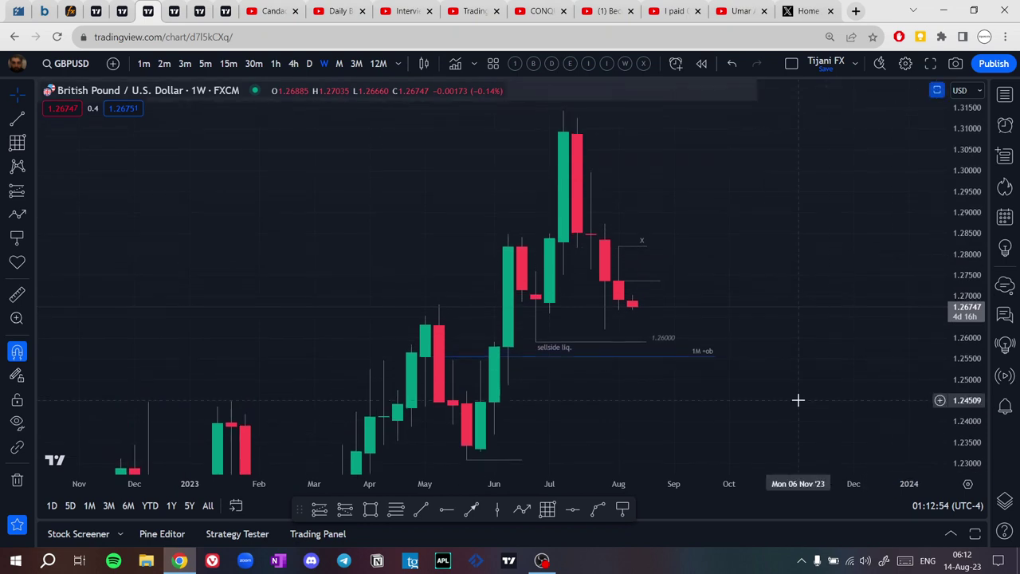
scroll(797, 330, down, 3)
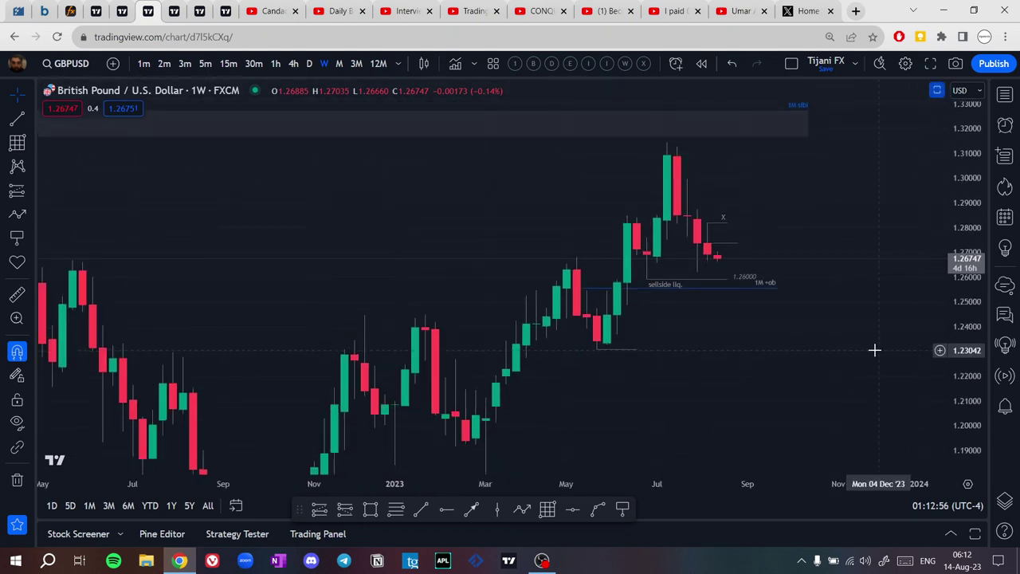
double_click(633, 351)
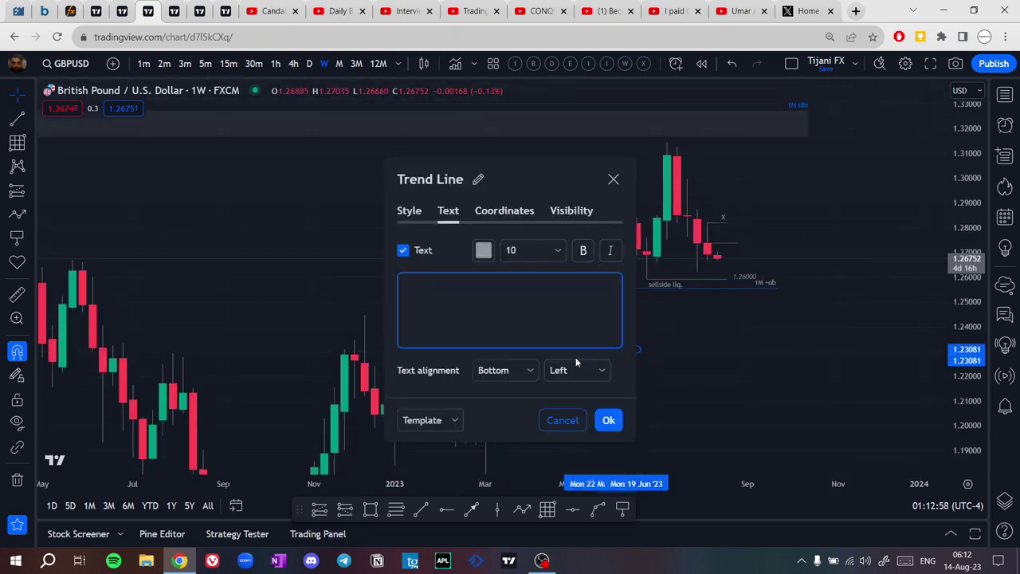
text(x)
click(498, 371)
click(560, 373)
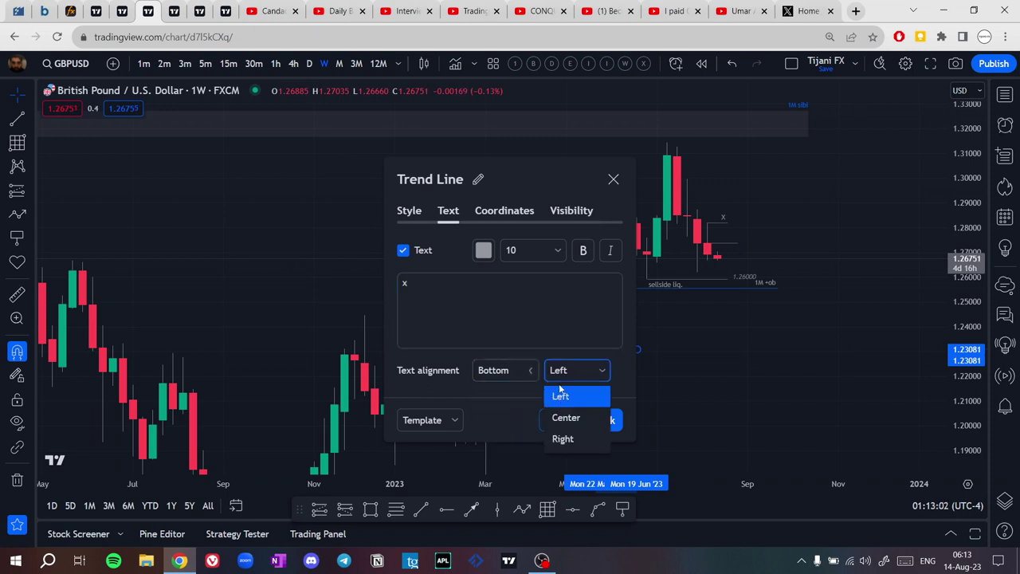
click(571, 440)
click(702, 382)
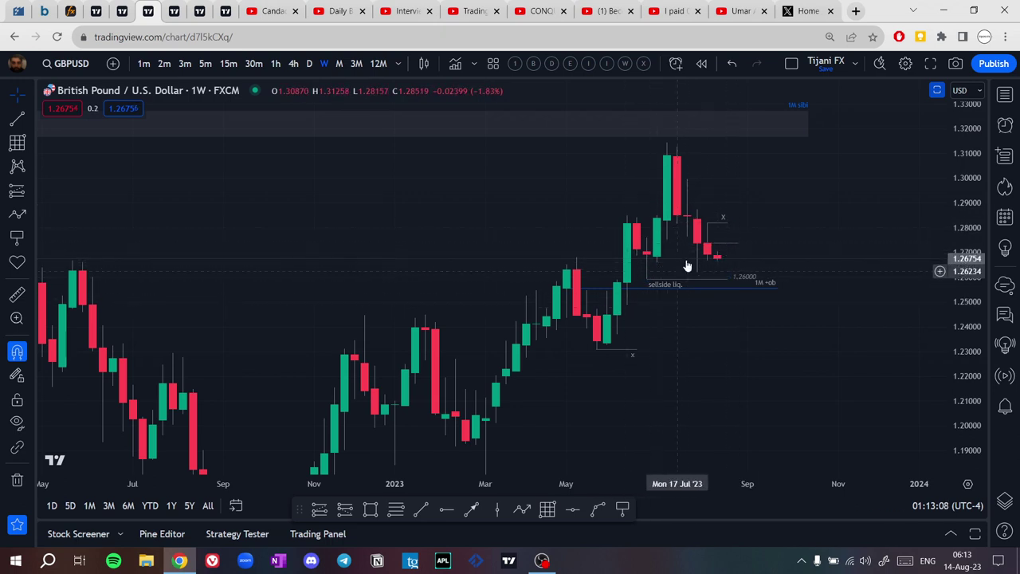
On the daily timeframe, delete the 1.26201 price label and the early-August sellside liq. line.
click(310, 63)
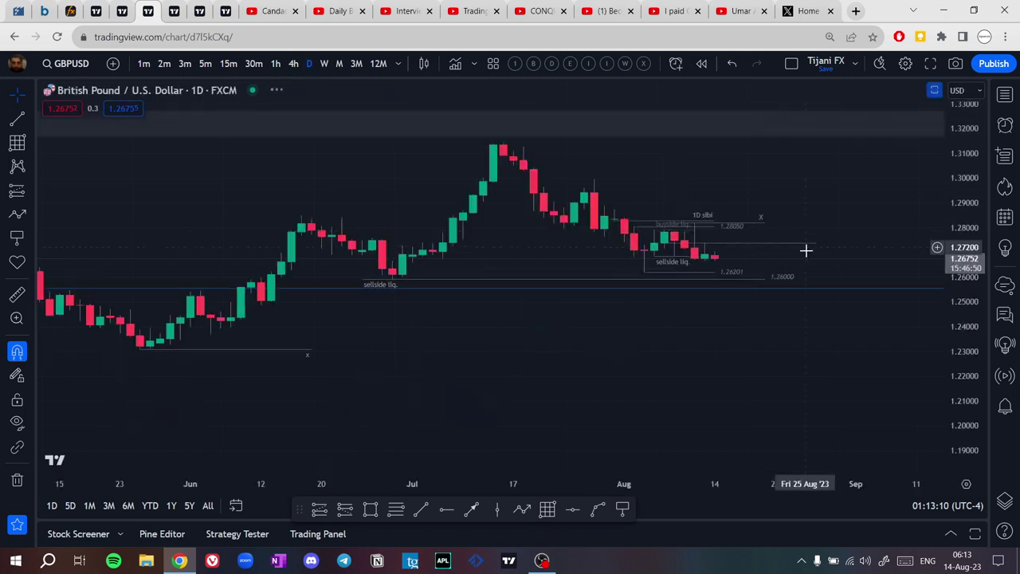
drag(959, 340, 946, 103)
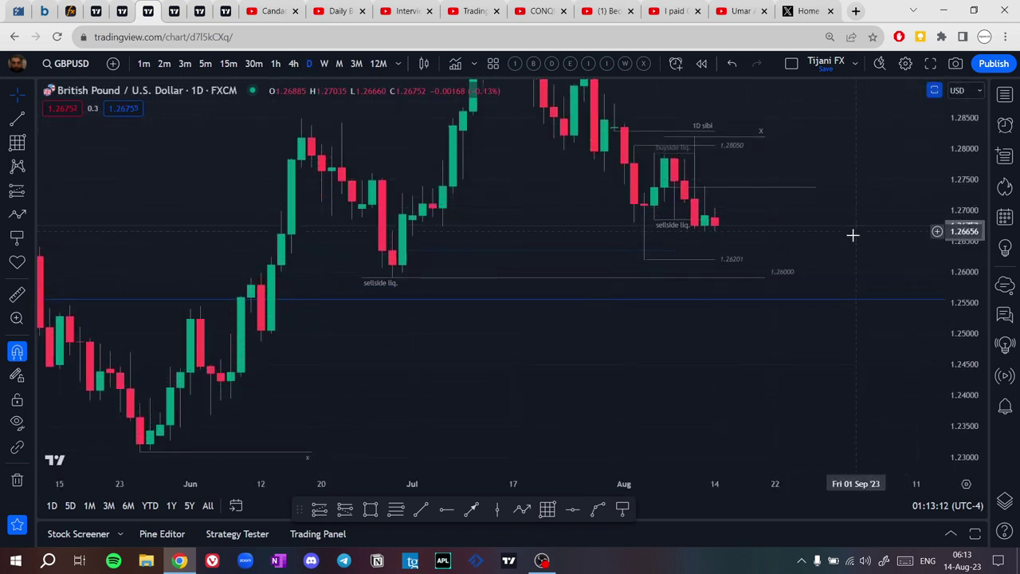
scroll(845, 236, down, 2)
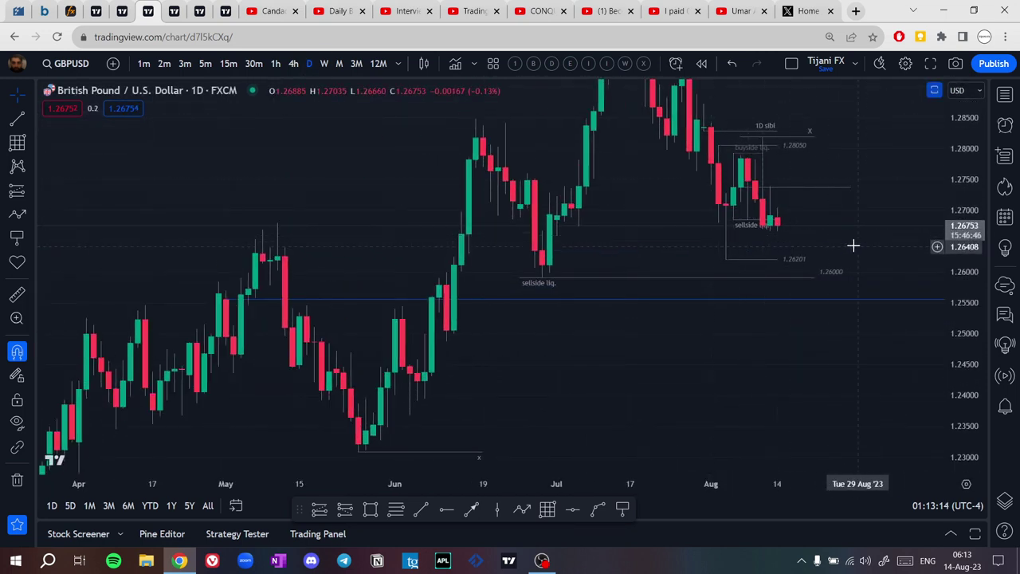
drag(815, 245, 676, 282)
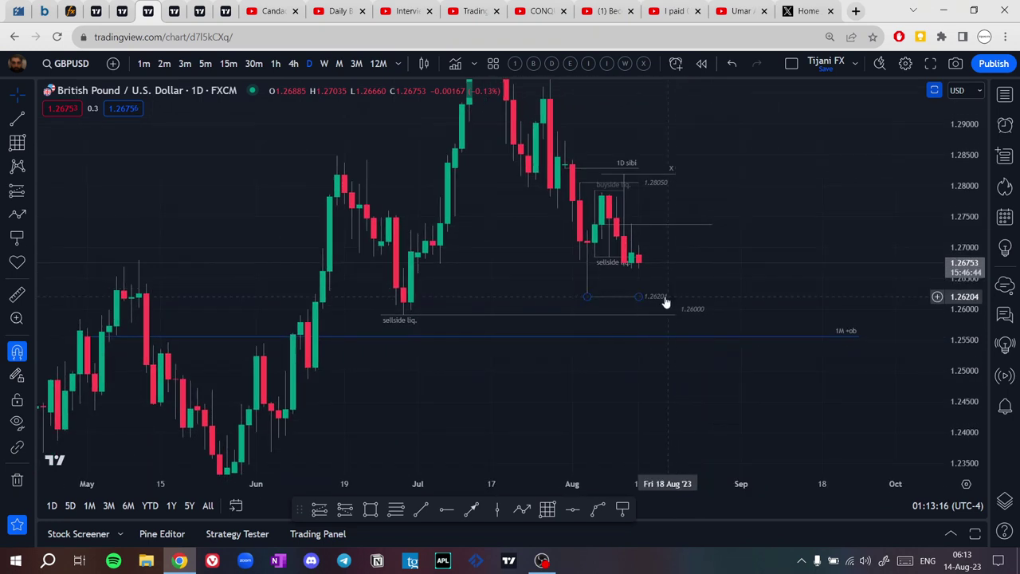
click(665, 301)
key(Delete)
click(624, 266)
key(Delete)
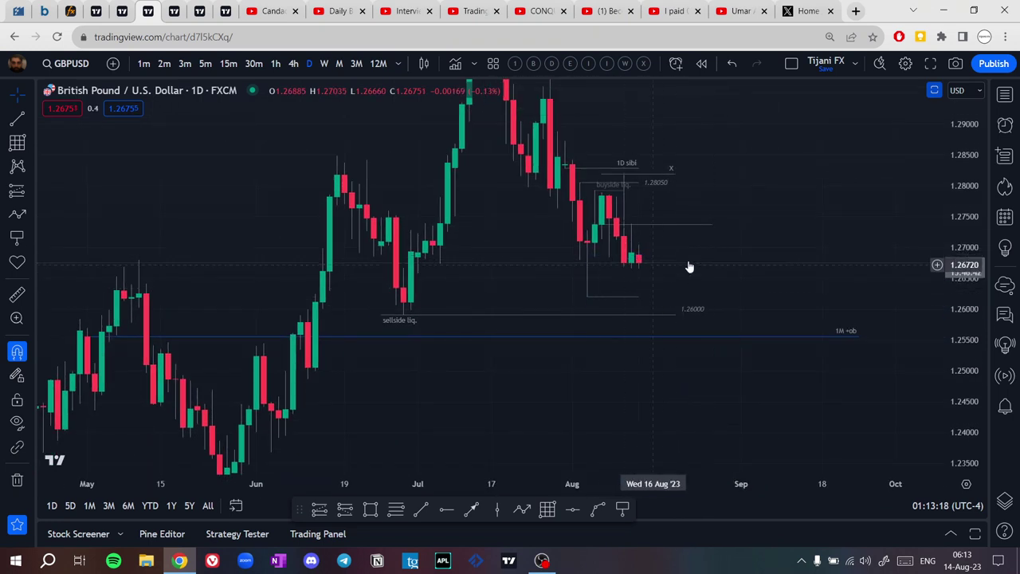
Remove the early-August buyside liq. line and the 1.28050 label, and extend the 1.28050 and 1D sibi lines to about 16 August.
drag(726, 274, 737, 339)
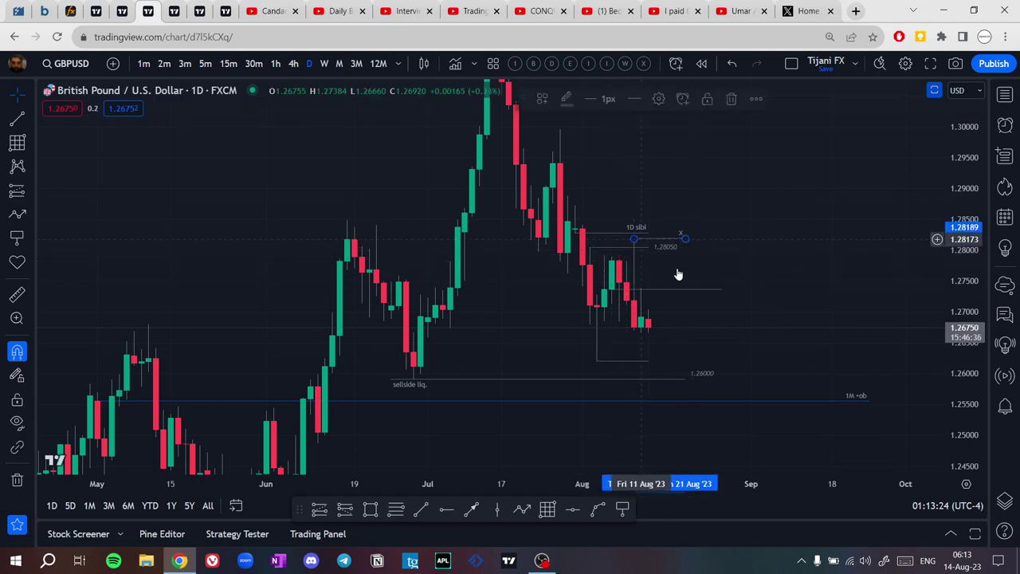
click(650, 253)
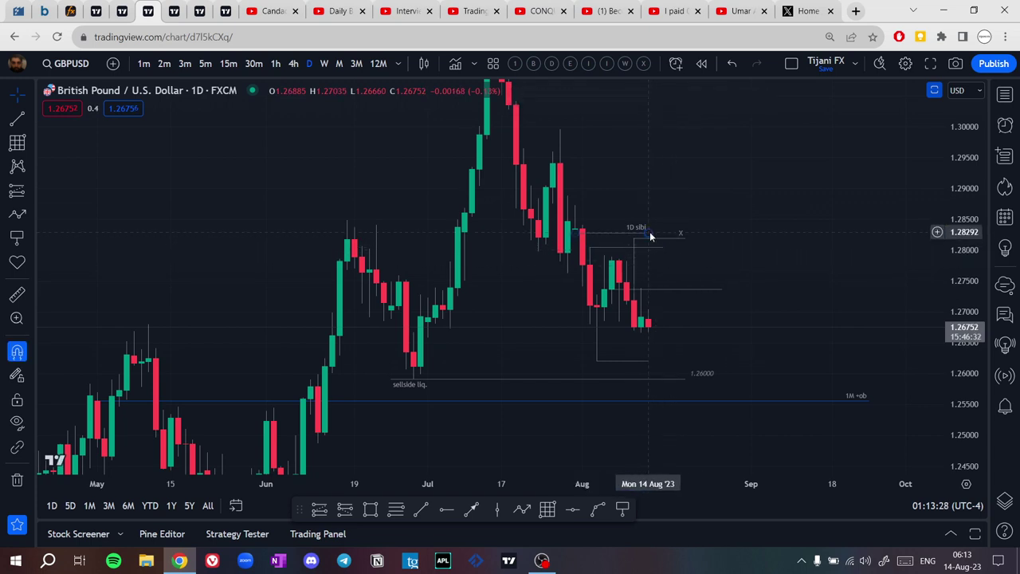
click(699, 266)
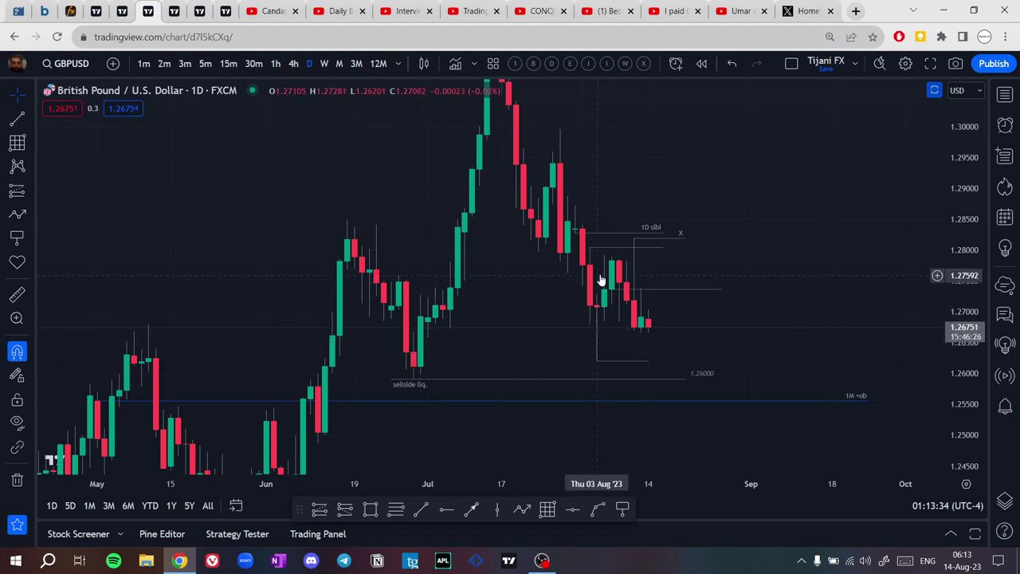
Draw a Gann box from the 27 July high at 1.29956 to 28 August at 1.26182 and apply the P to D template.
drag(777, 210, 776, 227)
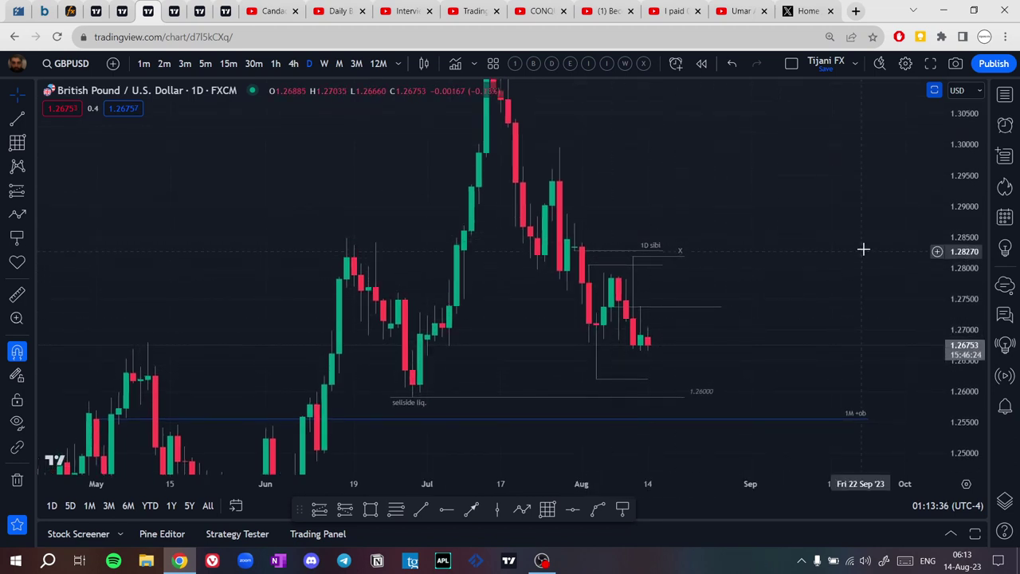
drag(863, 245, 862, 243)
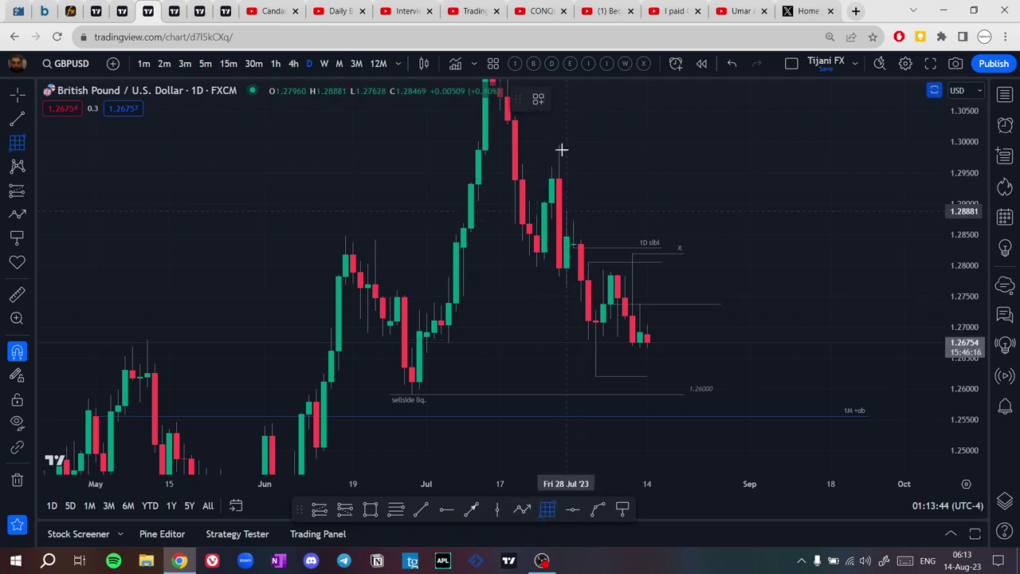
mouse_move(559, 145)
mouse_down()
mouse_move(617, 356)
mouse_move(718, 377)
mouse_up()
right_click(719, 381)
mouse_move(797, 243)
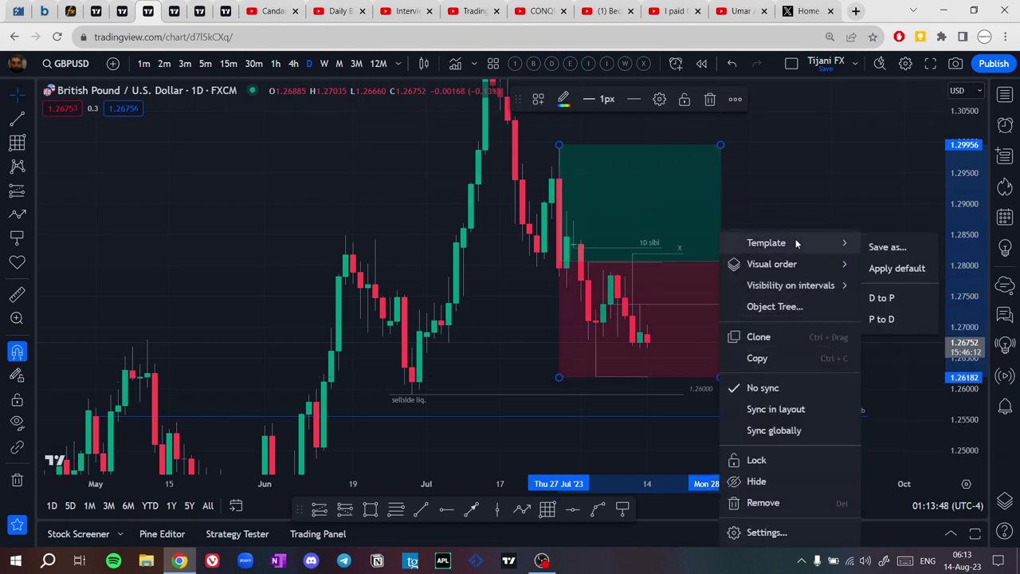
click(882, 297)
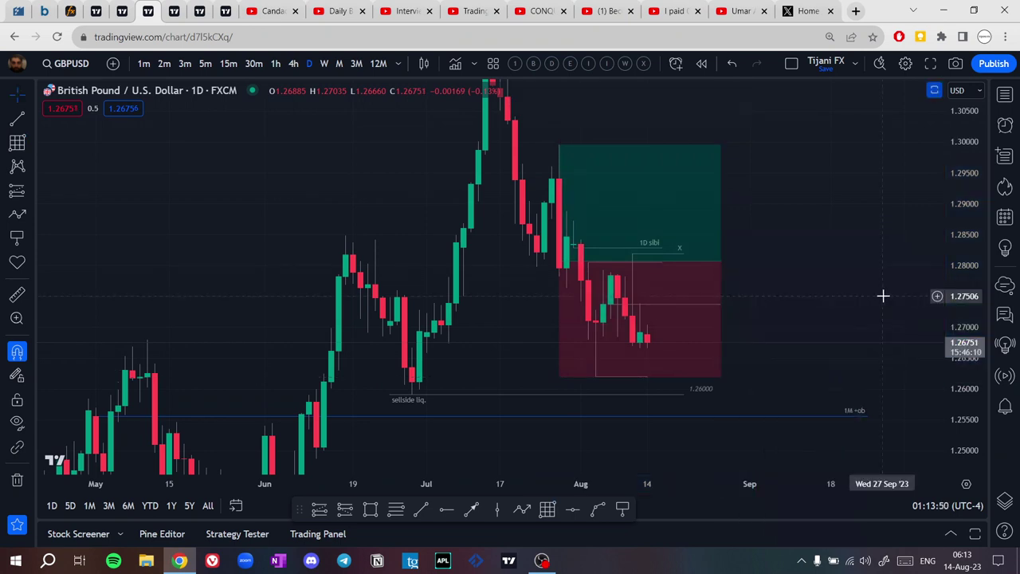
right_click(721, 147)
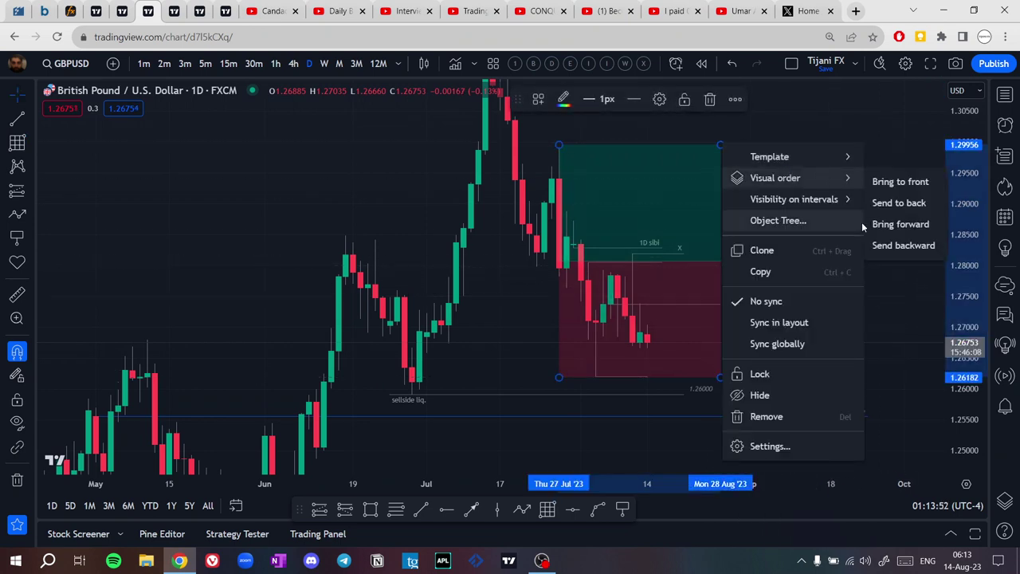
mouse_move(826, 159)
click(886, 233)
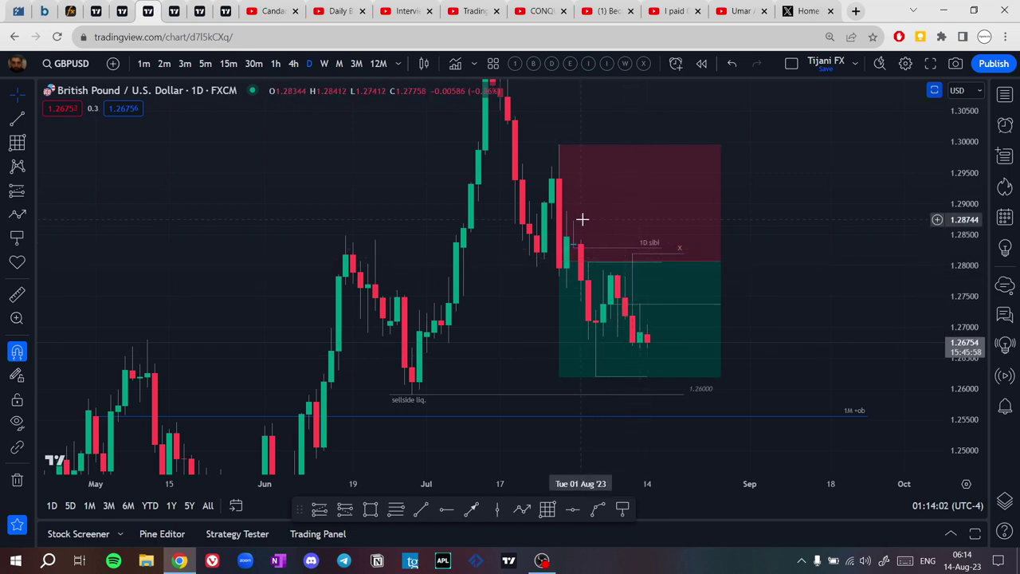
Move the box's upper start corner to the 31 July high at 1.28725, and delete the box.
click(560, 149)
drag(559, 147, 574, 221)
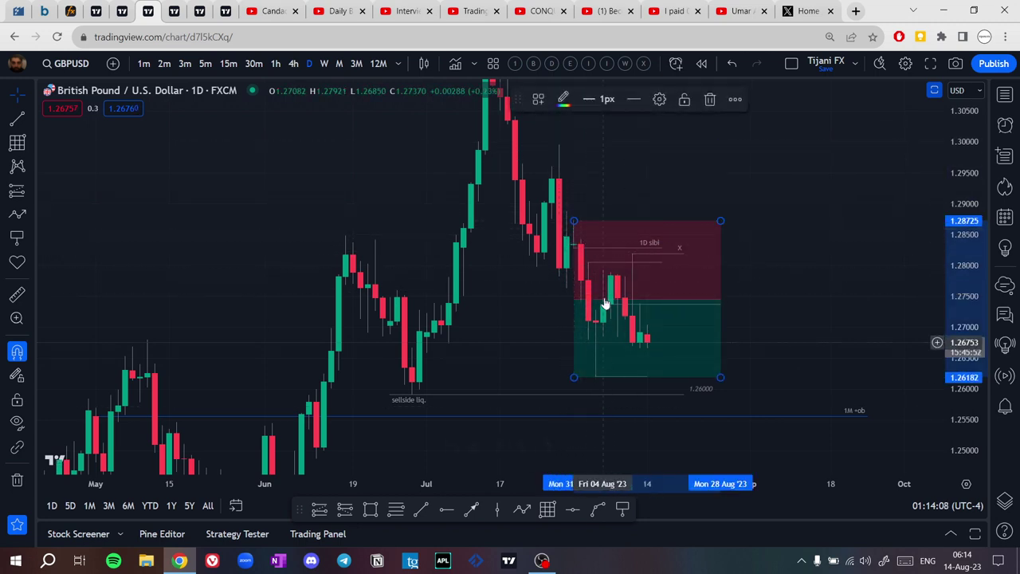
click(799, 203)
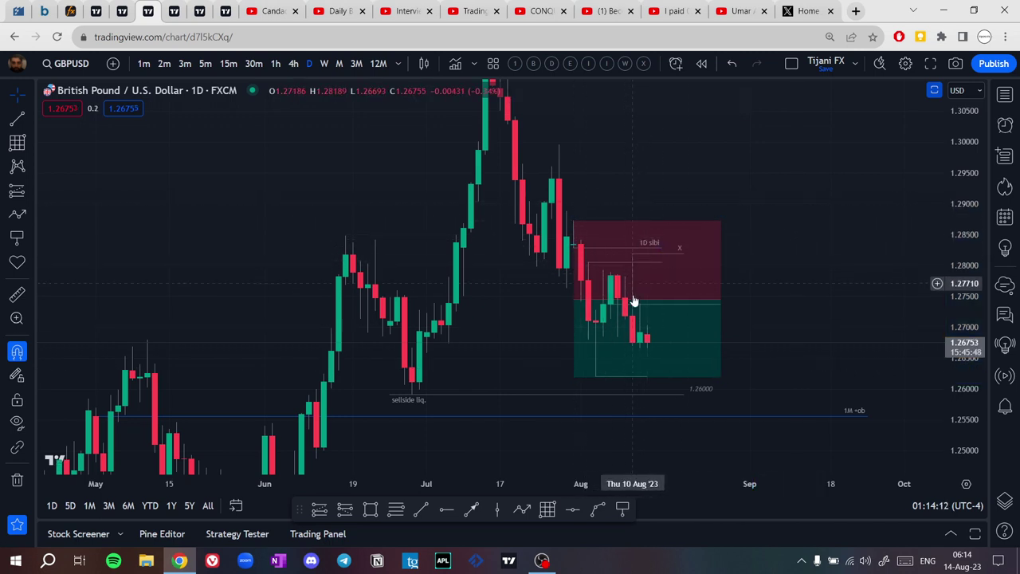
middle_click(721, 343)
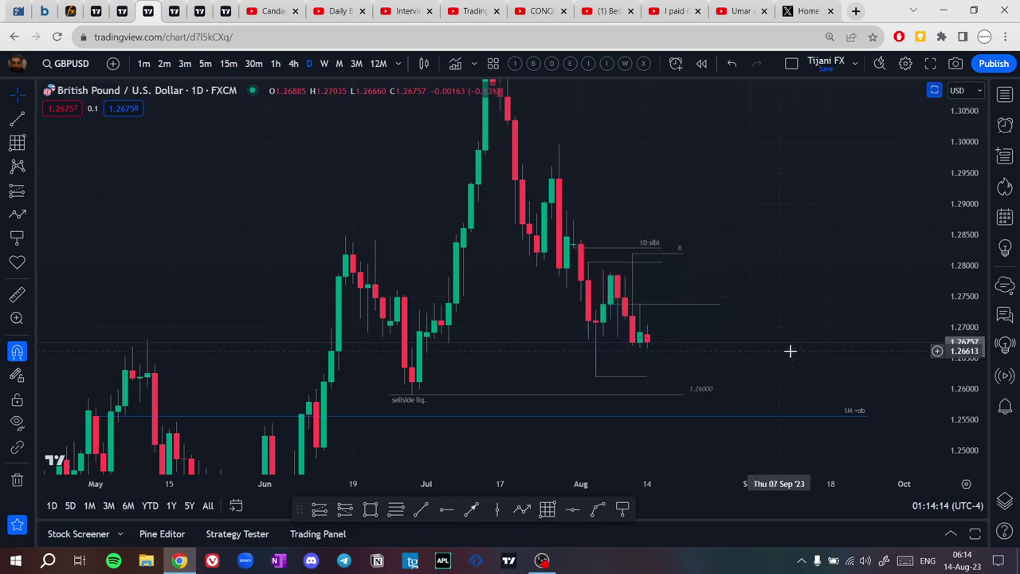
Shorten the 1.27370 trend line to end on 24 August and apply the blue template to it.
click(721, 305)
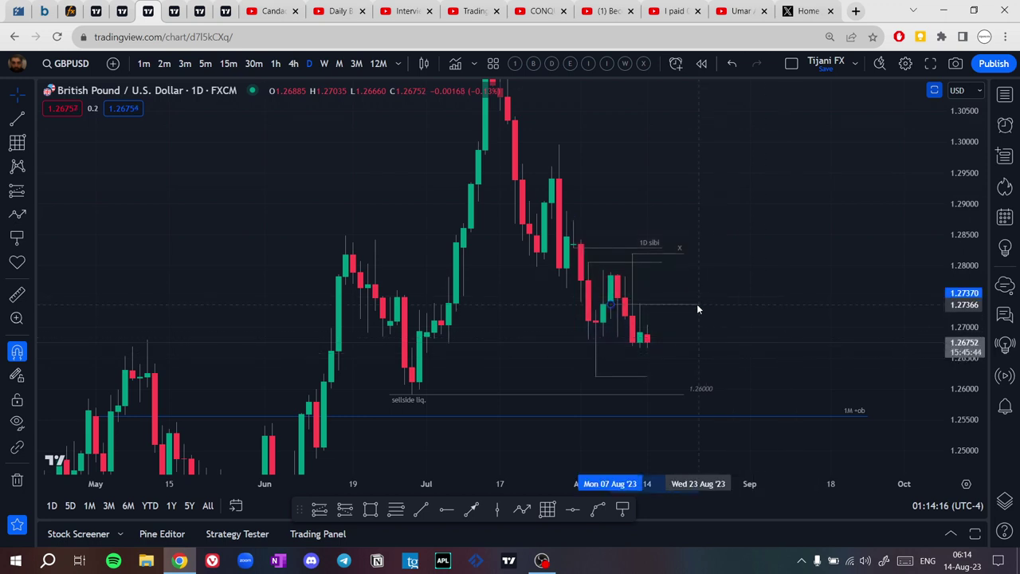
drag(699, 306, 706, 307)
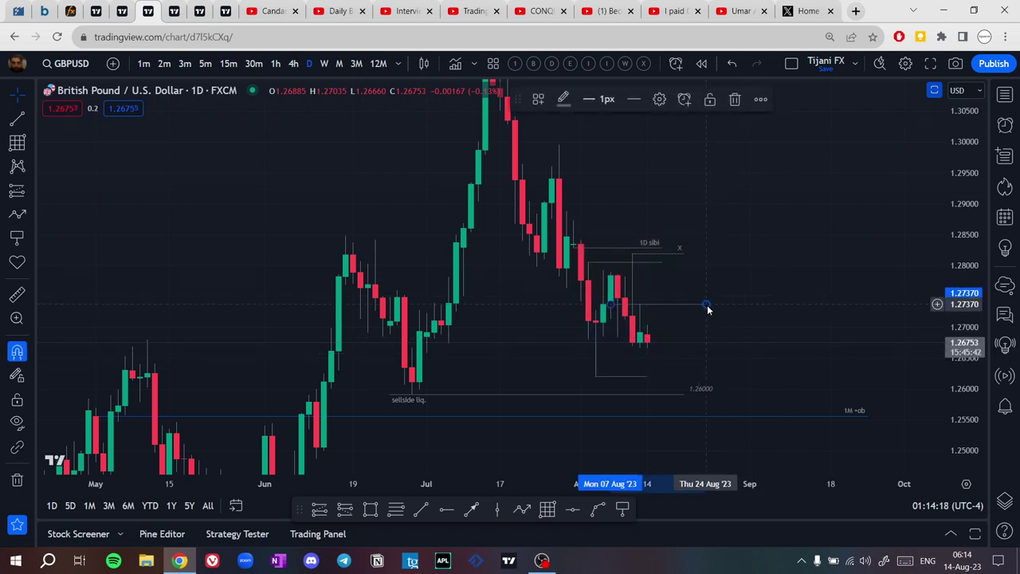
click(627, 335)
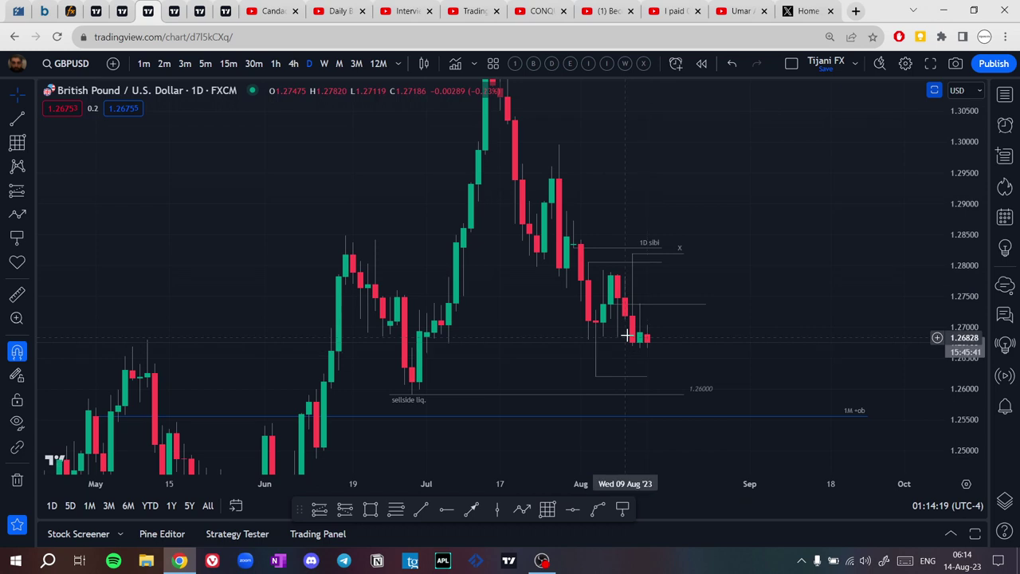
right_click(704, 305)
mouse_move(777, 244)
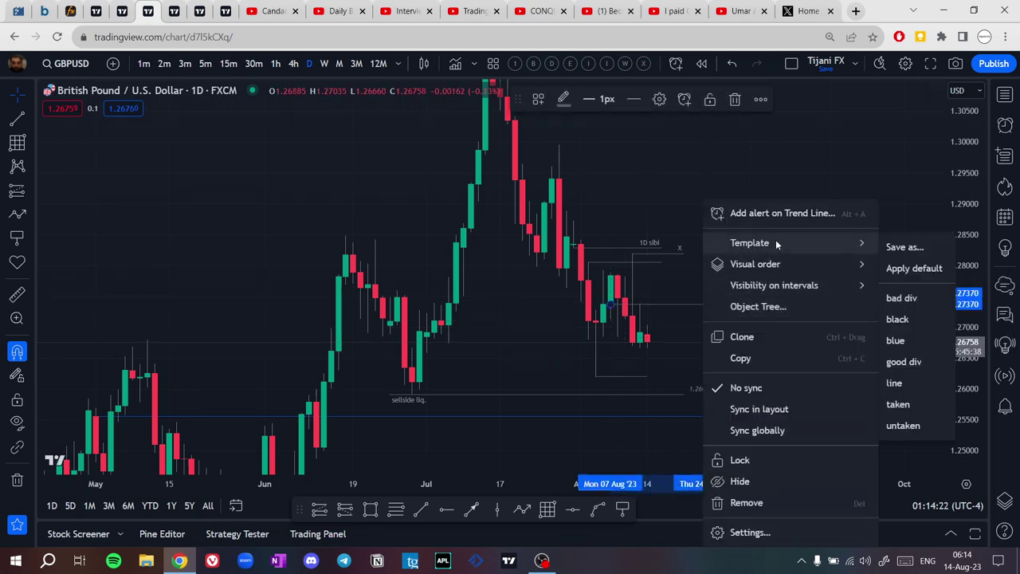
click(911, 341)
Sketch a projected price path rising to the blue 1.27370 line and falling to about 1.2620, and remove it.
scroll(709, 366, right, 2)
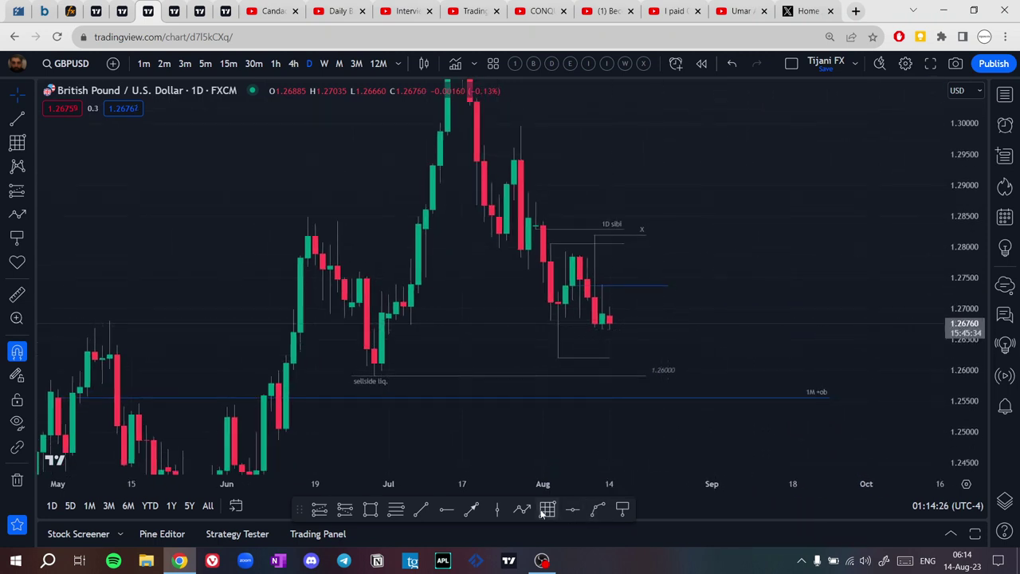
click(618, 306)
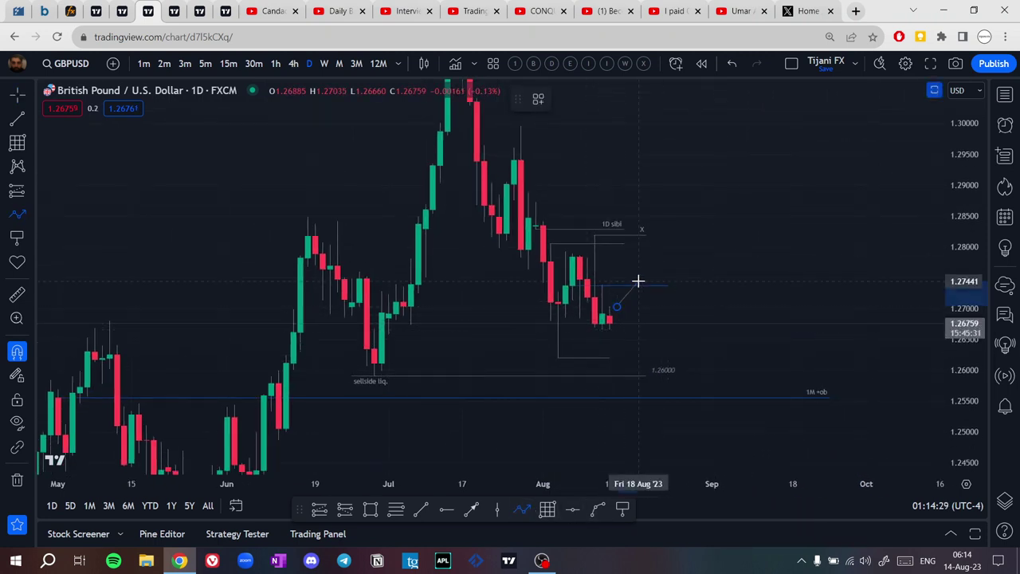
double_click(659, 357)
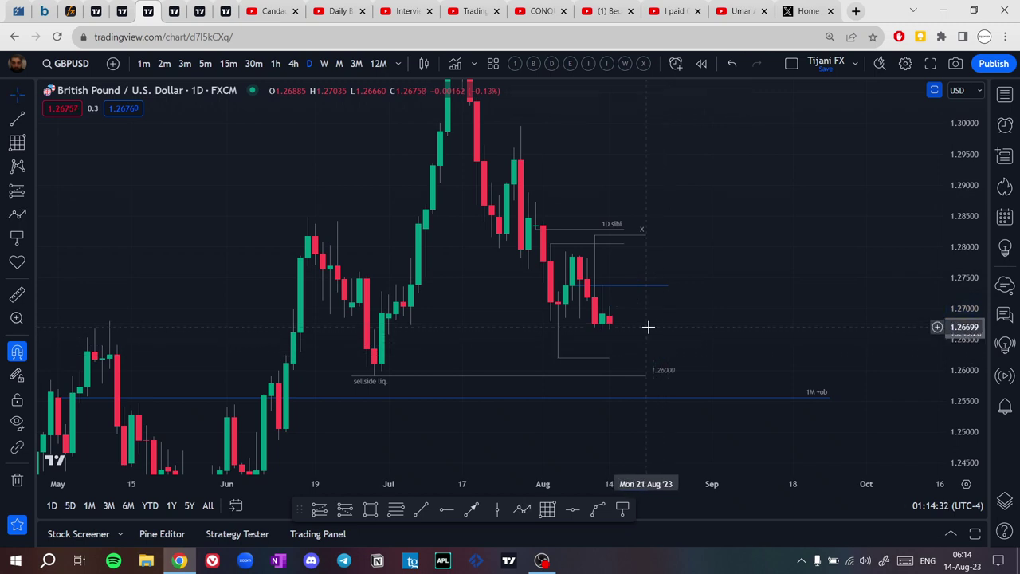
On the 4h timeframe, draw a rectangle from the 10 August sell-off to 14 August, spanning about 1.2753 to 1.2717.
click(294, 65)
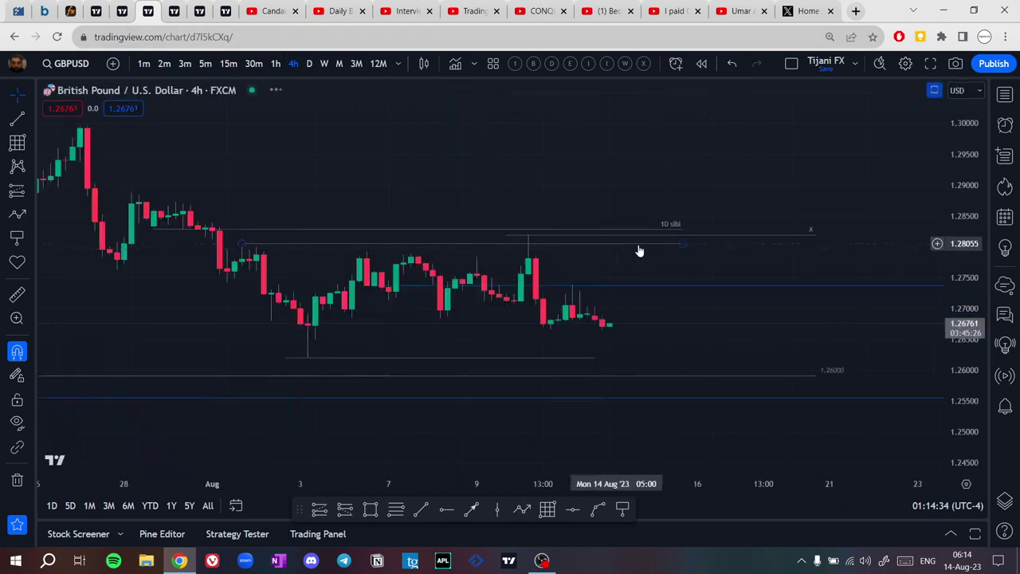
scroll(640, 251, down, 8)
drag(845, 319, 632, 305)
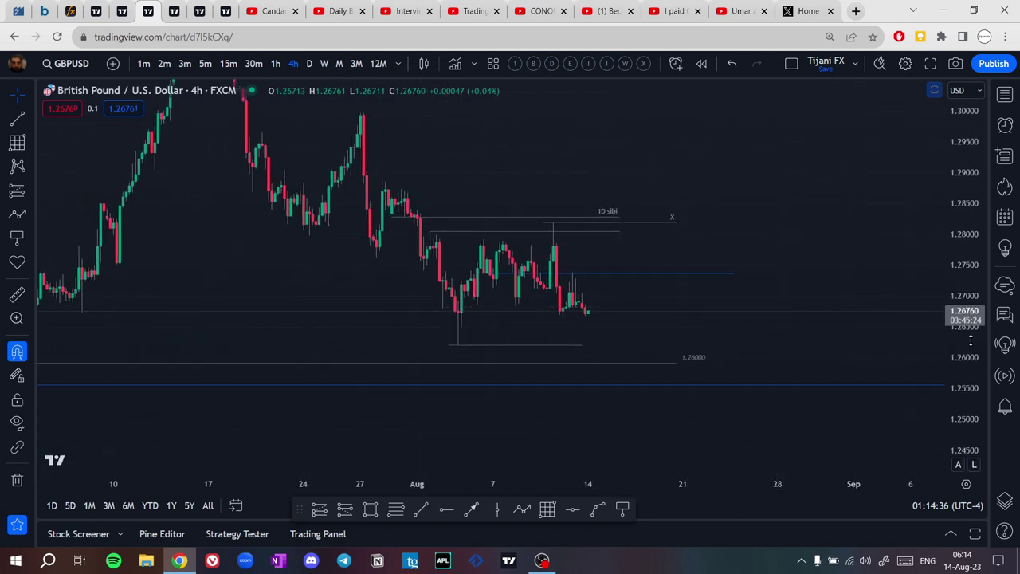
drag(969, 339, 962, 179)
scroll(724, 285, up, 2)
drag(623, 296, 686, 311)
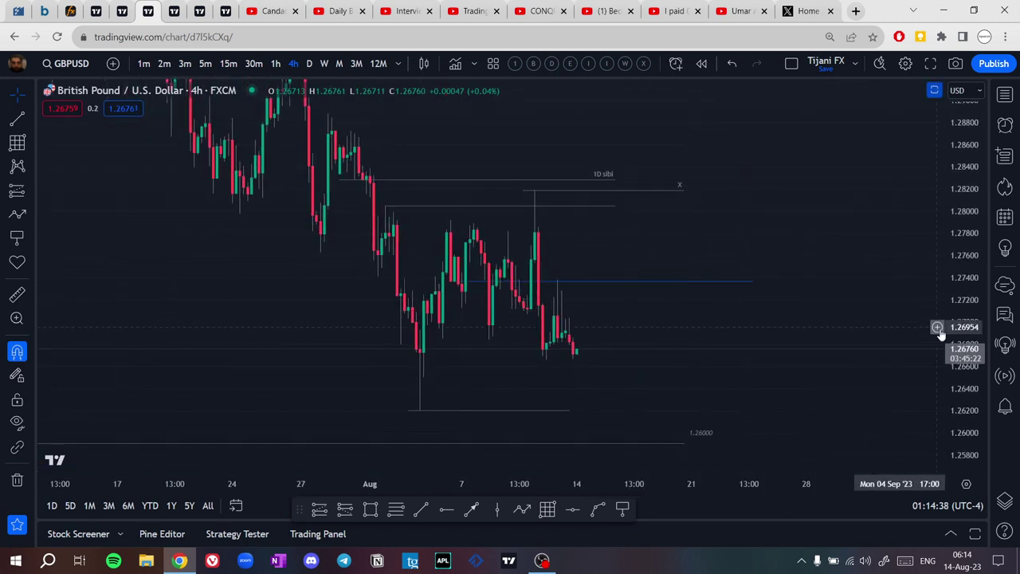
drag(966, 351, 965, 302)
scroll(716, 334, up, 3)
drag(647, 329, 751, 316)
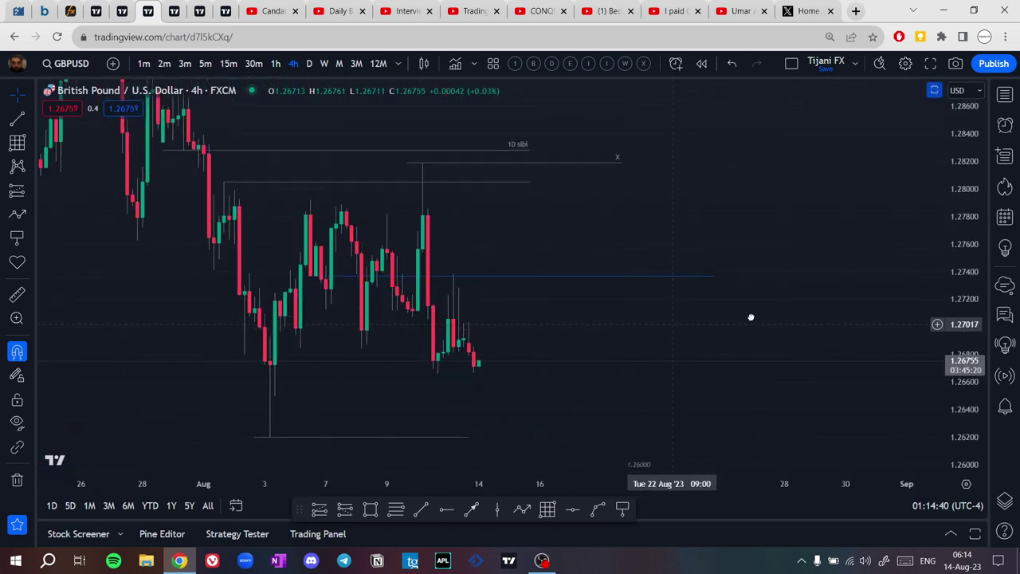
click(370, 510)
mouse_move(501, 257)
mouse_down()
mouse_move(510, 282)
mouse_move(510, 271)
mouse_move(583, 291)
mouse_move(573, 295)
mouse_up()
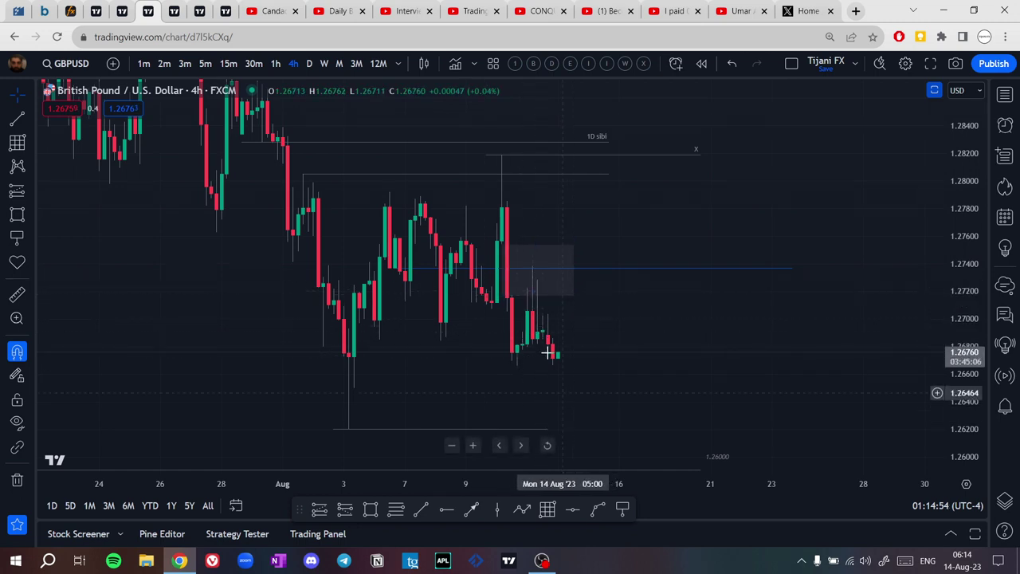
Snap the lower trend line's start to the 3 August low at 1.26201 and label it "sellside liq." with left text alignment.
drag(591, 364, 596, 346)
drag(343, 394, 359, 396)
double_click(557, 395)
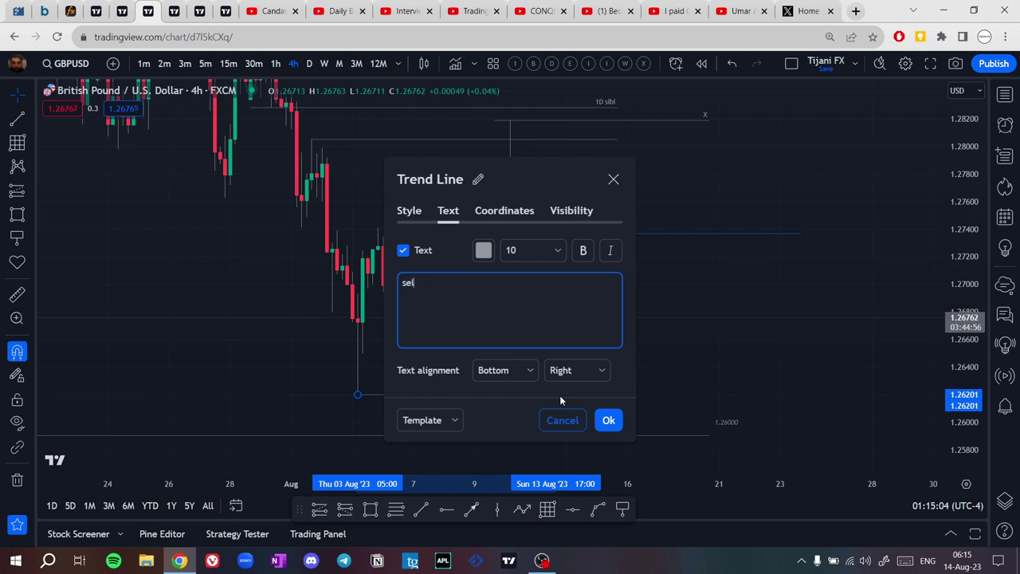
text(sellside liq.)
click(572, 377)
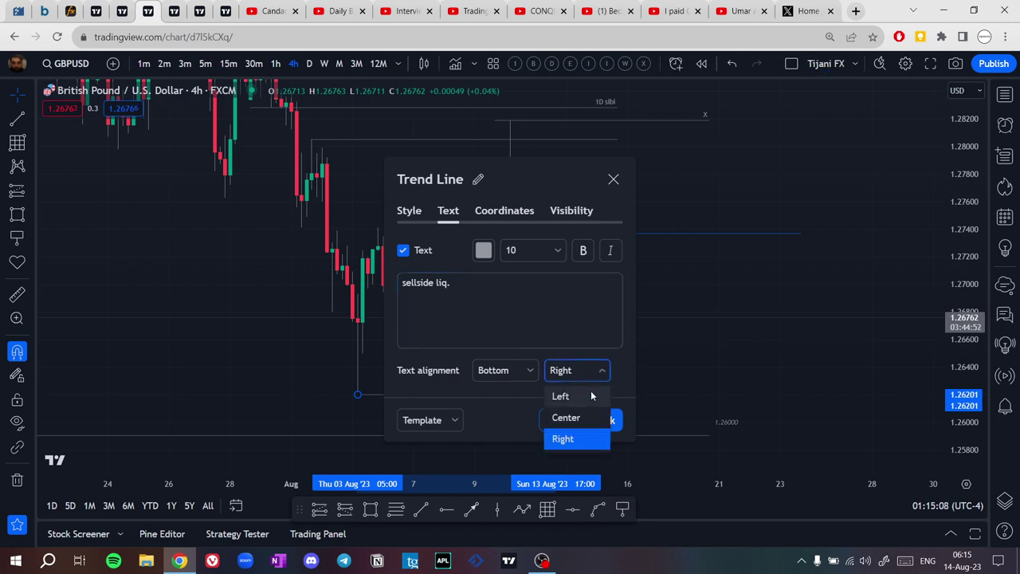
click(590, 395)
click(716, 347)
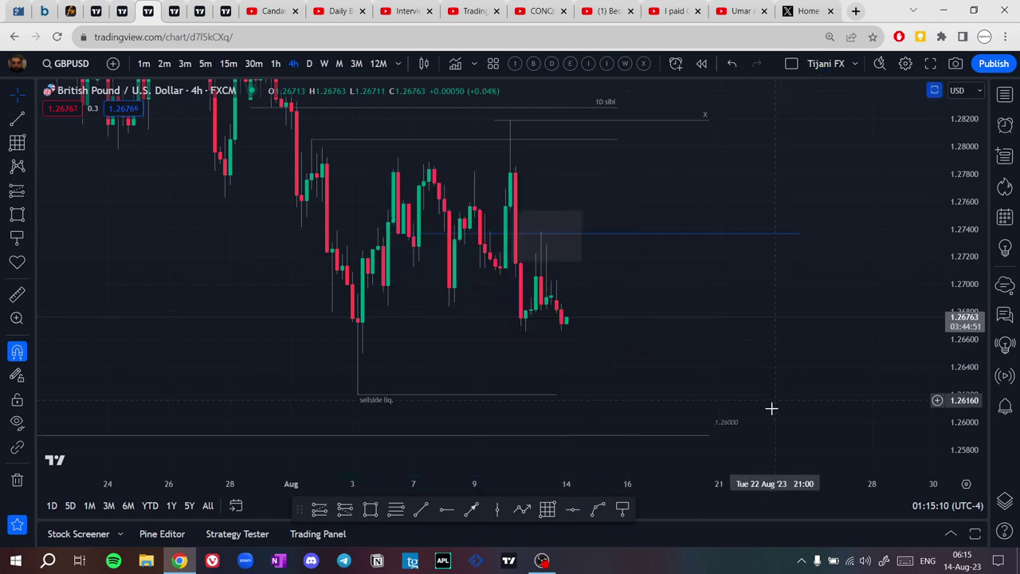
click(720, 430)
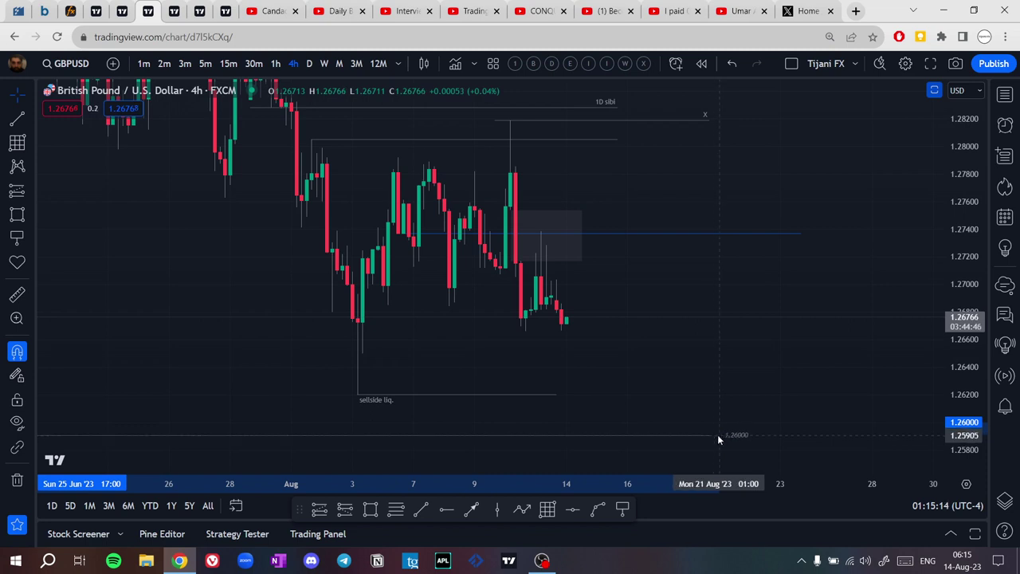
click(717, 434)
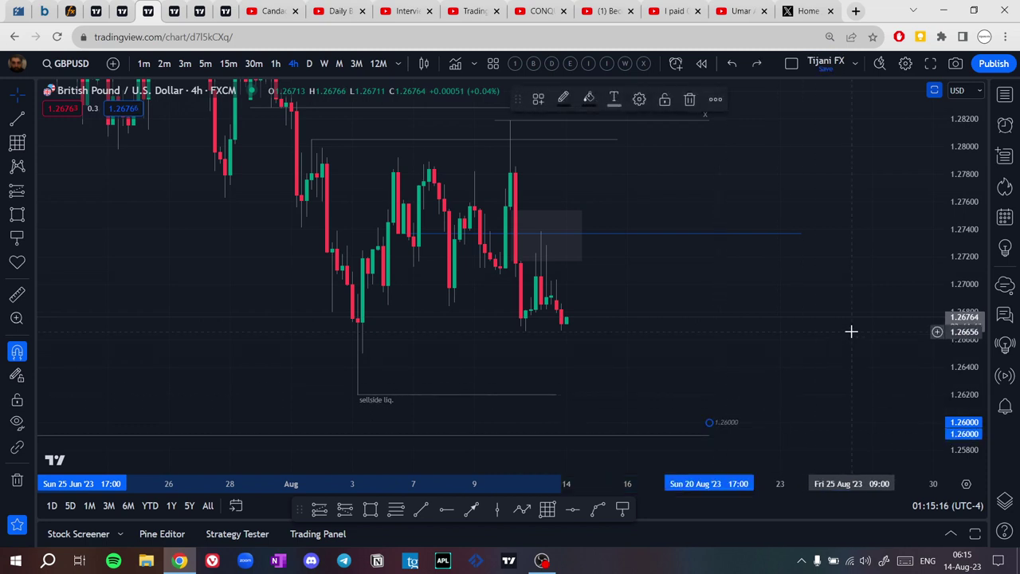
click(820, 343)
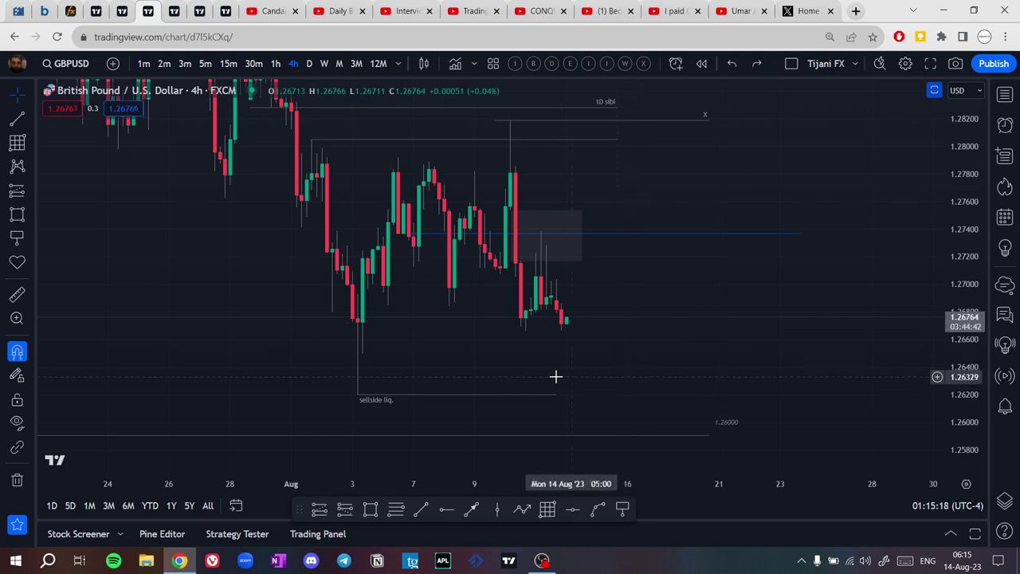
Extend the end of the sellside liq. line to about 16 August.
drag(555, 393, 624, 390)
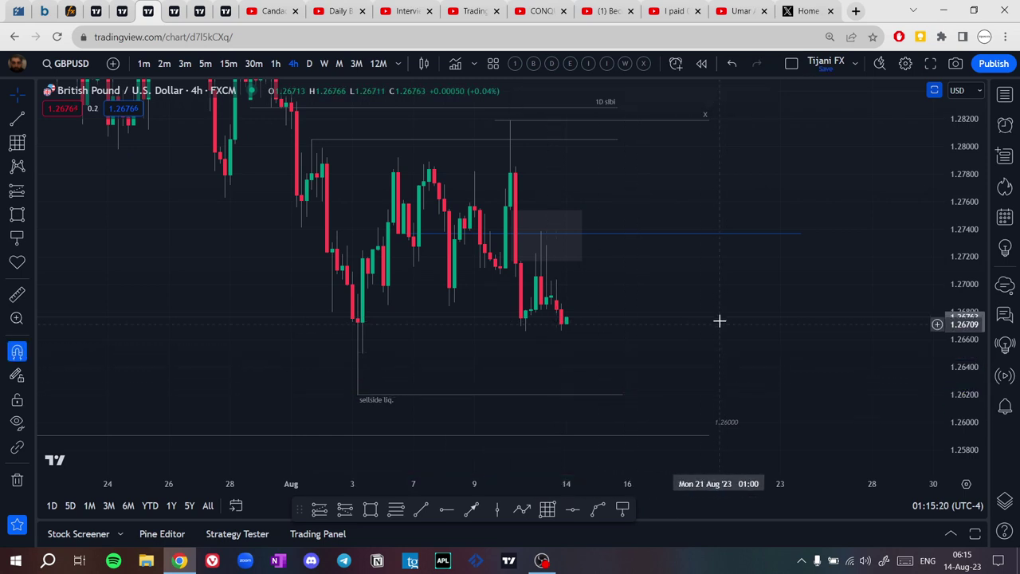
mouse_move(637, 296)
mouse_down()
mouse_move(631, 319)
mouse_move(625, 307)
mouse_up()
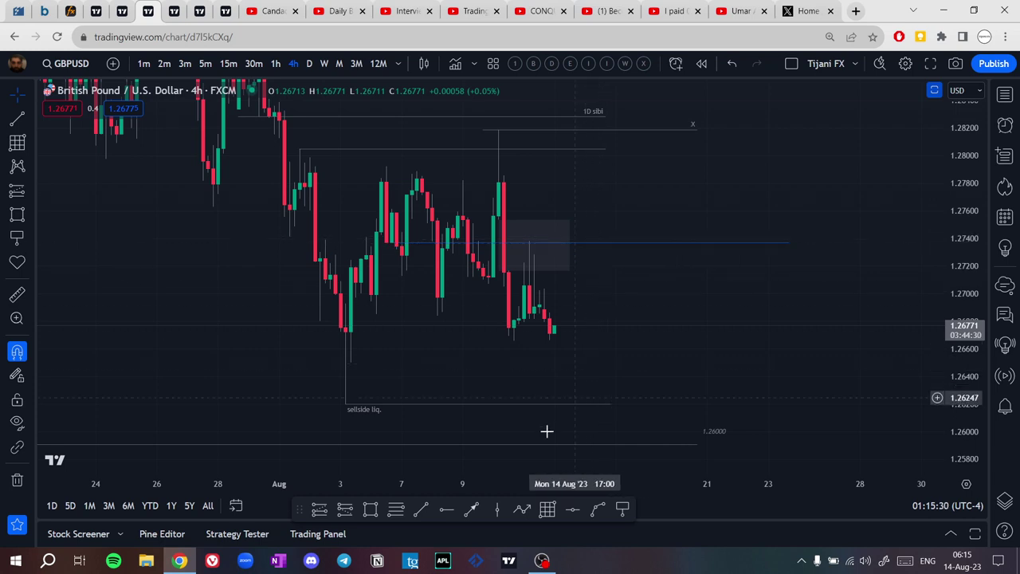
Draw a horizontal trend line from the 11 August high to about 16 August, and delete the shaded rectangle around it.
click(421, 509)
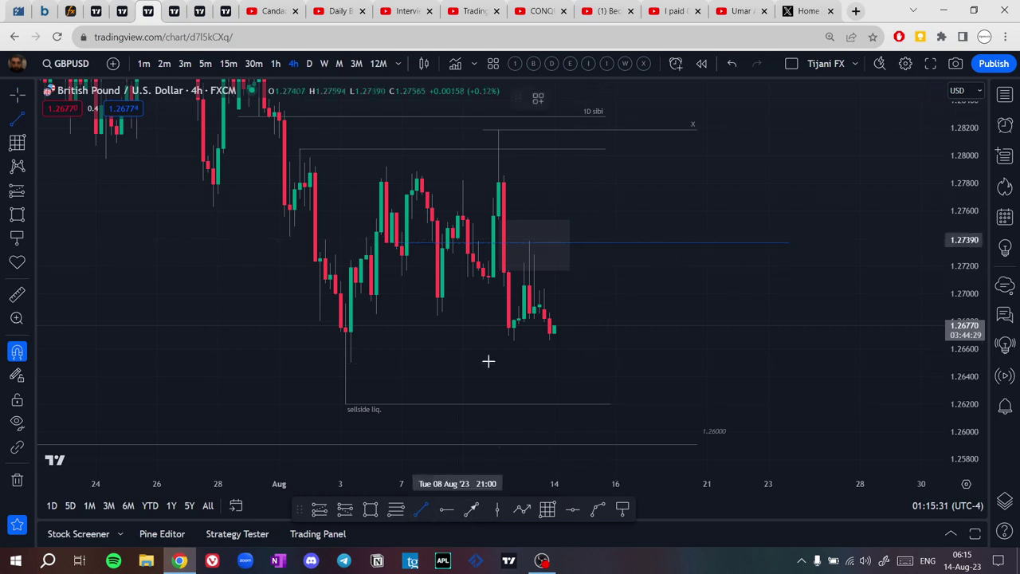
click(530, 241)
drag(531, 246, 615, 253)
click(593, 295)
key(Delete)
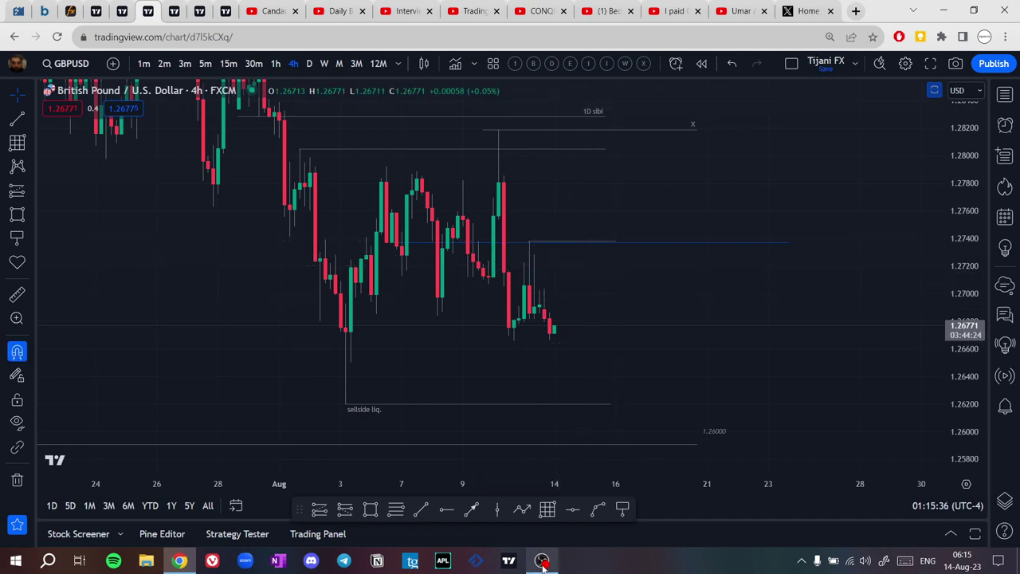
Sketch two projected price paths, one peaking near 1.2693 and falling to about 1.2610, one rising to the 11 August high line, and remove them.
click(571, 303)
double_click(593, 415)
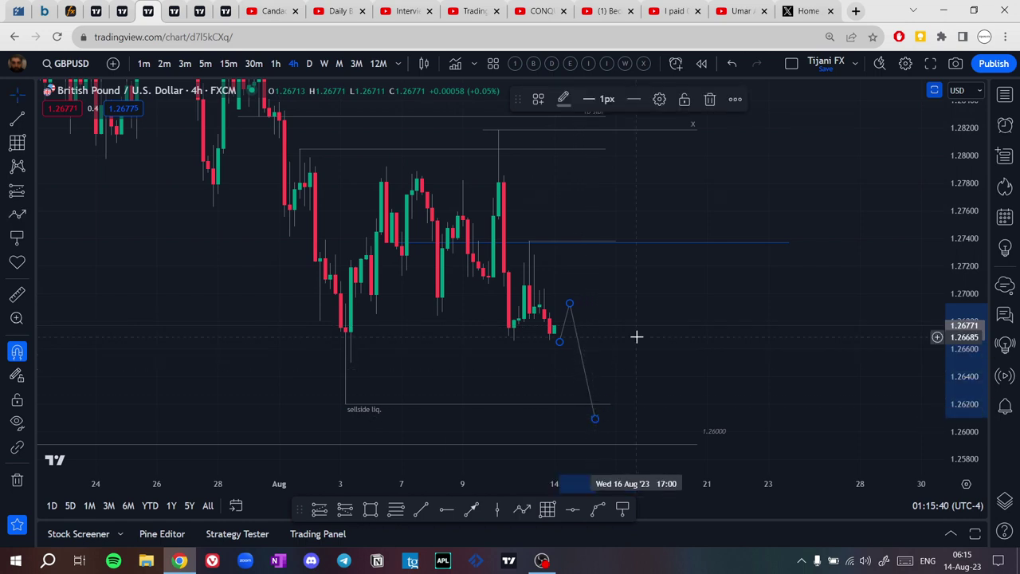
click(520, 510)
click(579, 302)
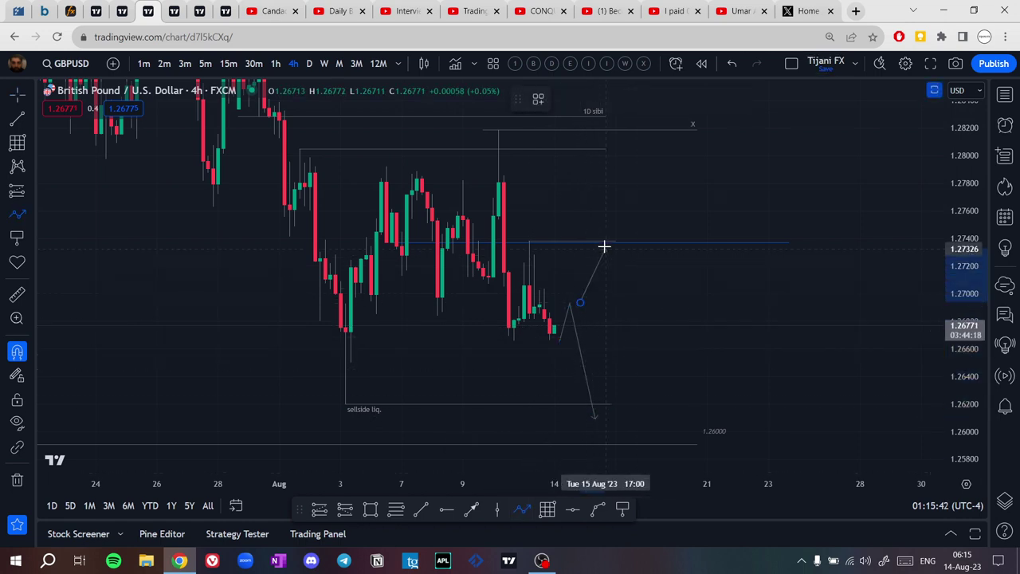
double_click(625, 348)
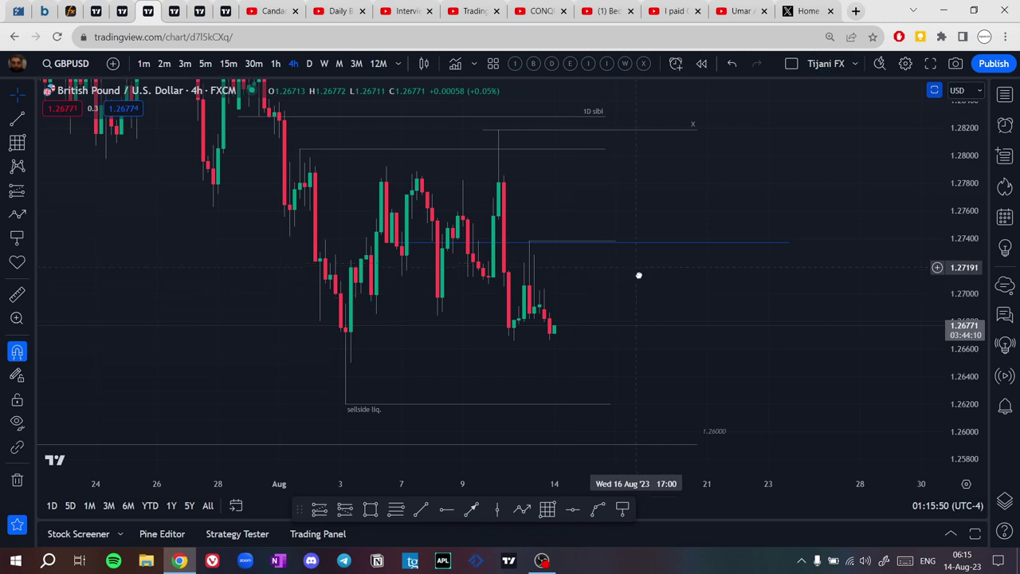
Snap the X line's start to the 10 August high at 1.28189 and shorten its end to 17 August.
drag(640, 275, 636, 304)
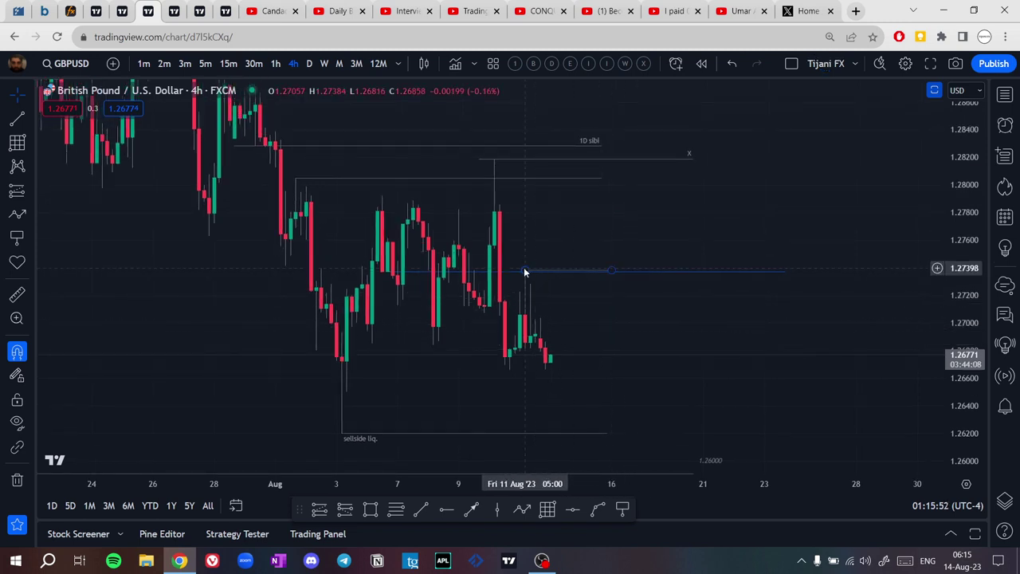
drag(478, 160, 495, 165)
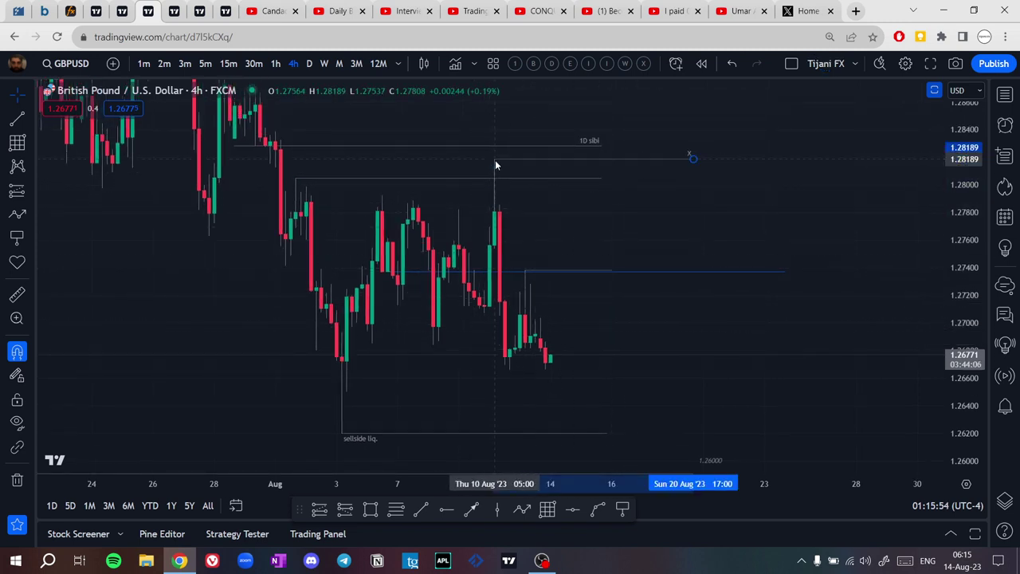
drag(687, 160, 642, 159)
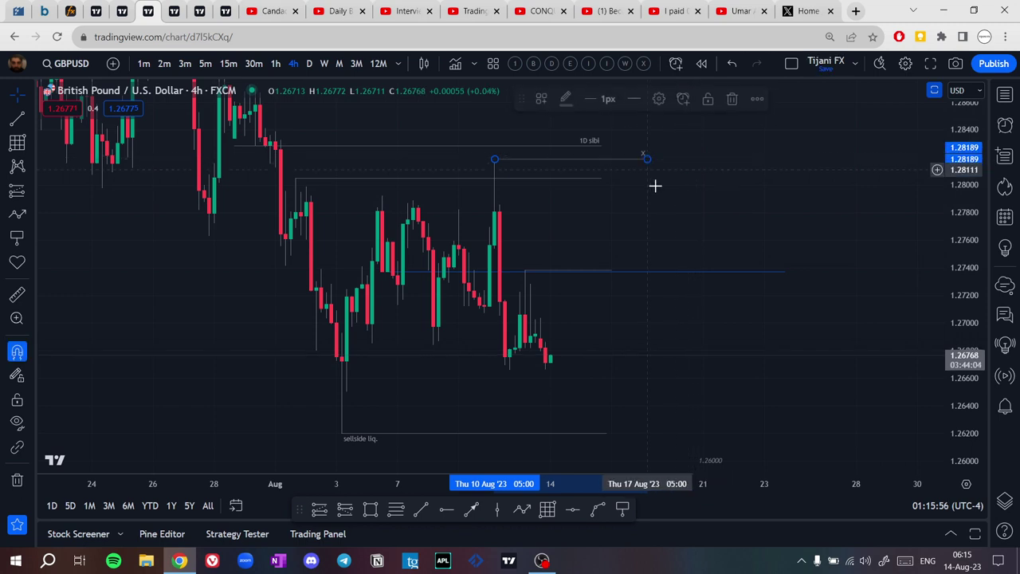
click(643, 220)
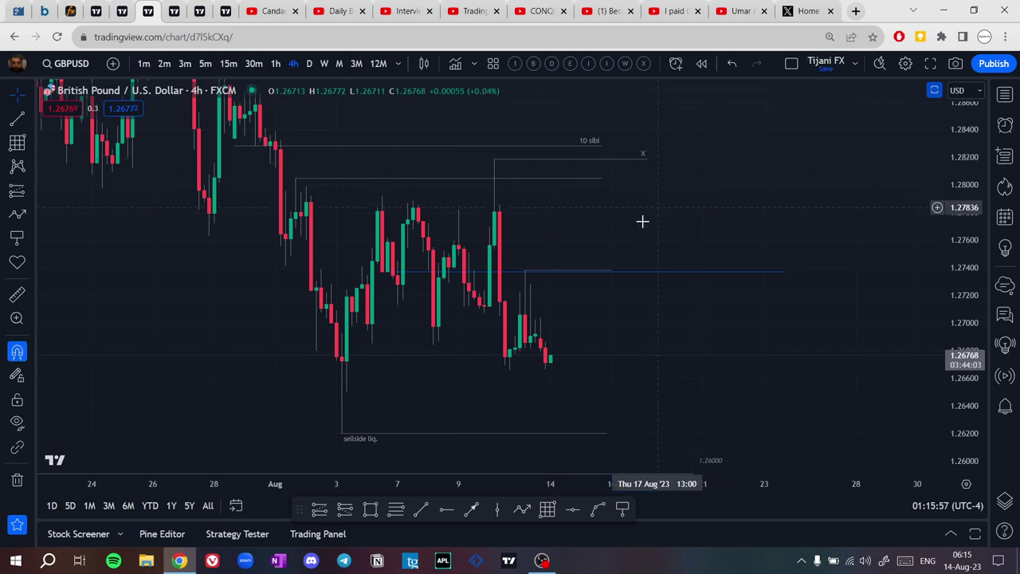
Draw a horizontal trend line at 1.27537 from 10 August to 16 August.
click(419, 511)
click(495, 259)
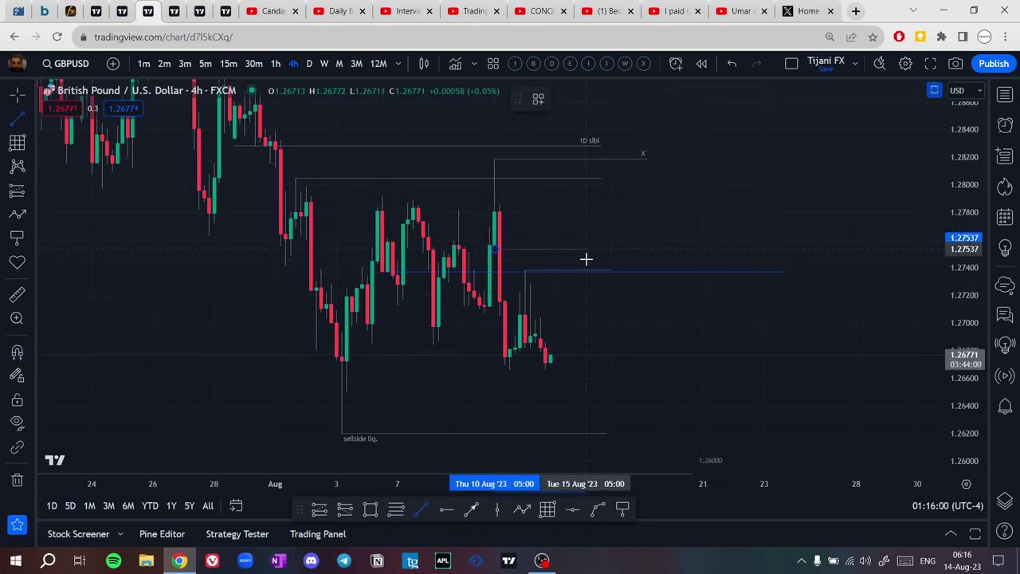
click(616, 249)
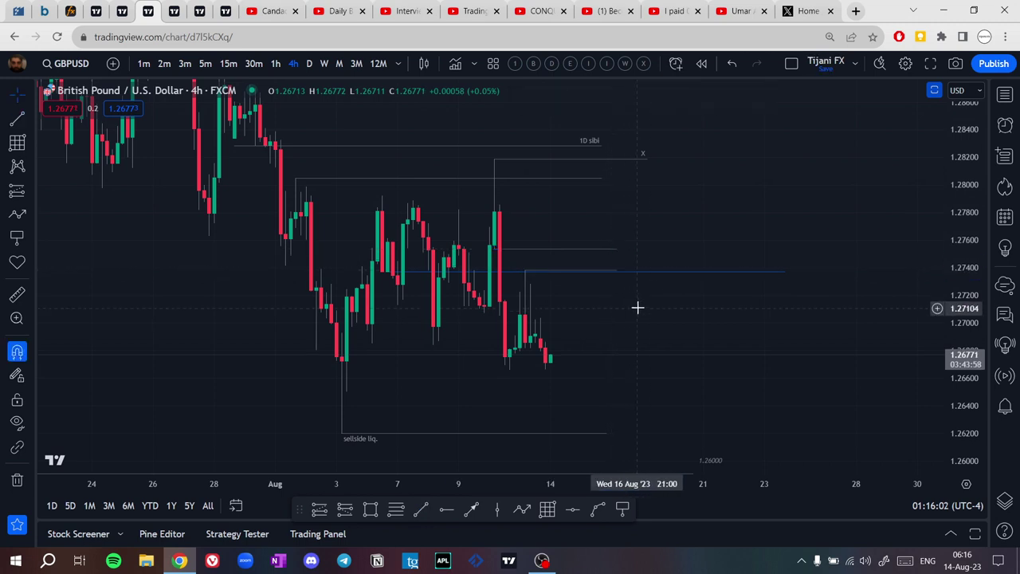
Label the 1.27537 trend line "4H sibi" and align its text to the top right.
double_click(619, 249)
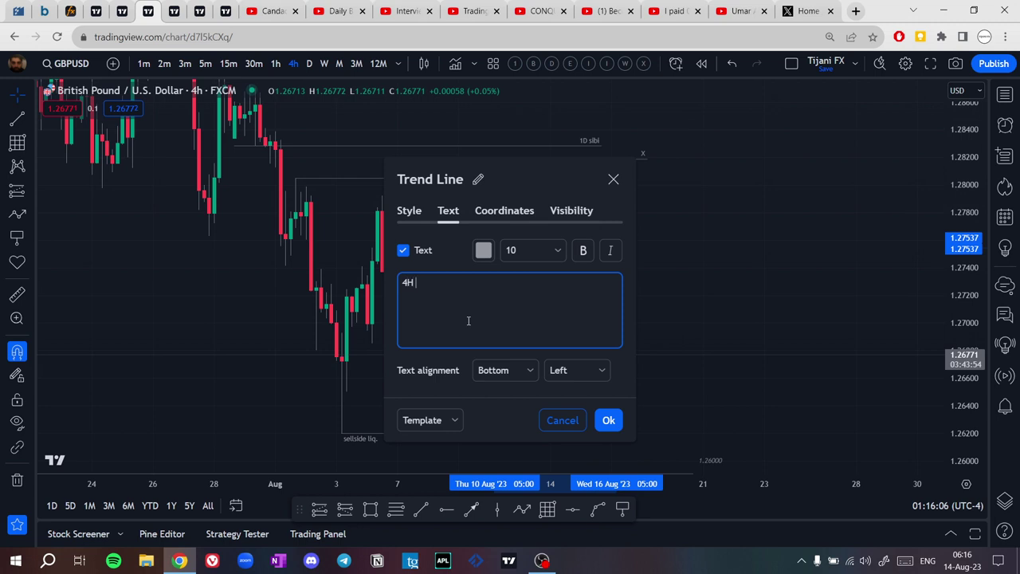
key(Escape)
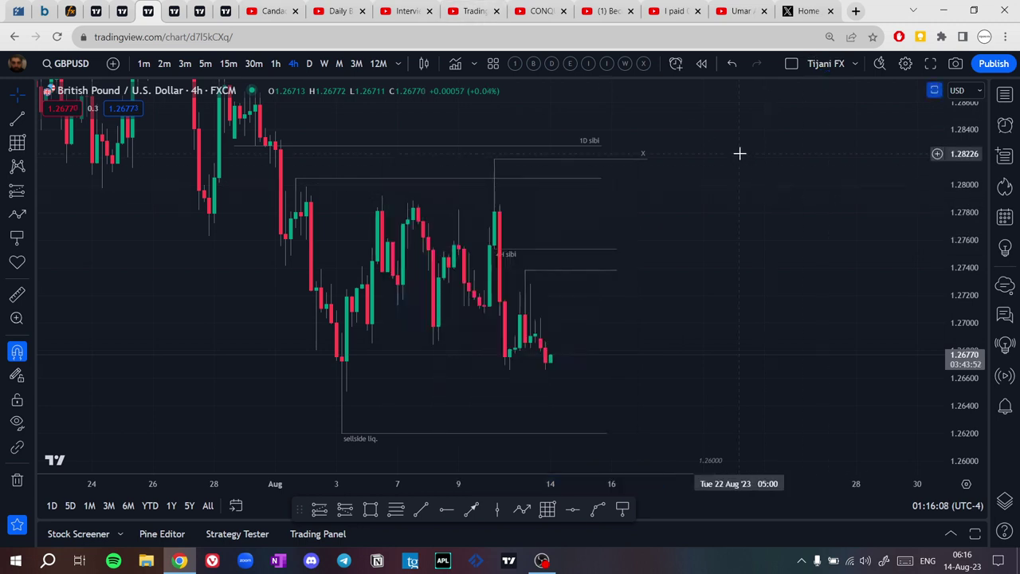
double_click(617, 250)
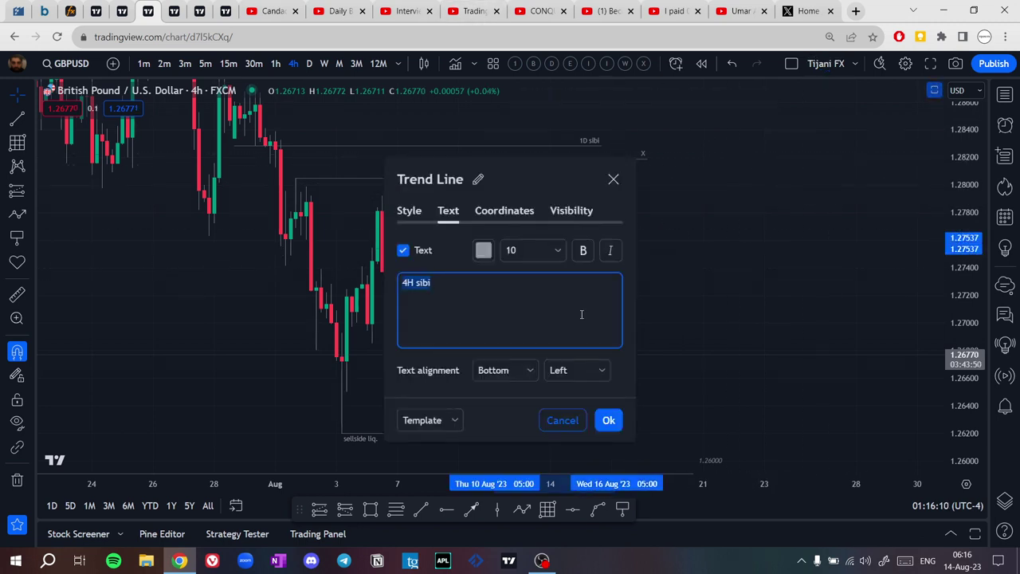
click(587, 376)
click(562, 437)
click(510, 370)
click(488, 393)
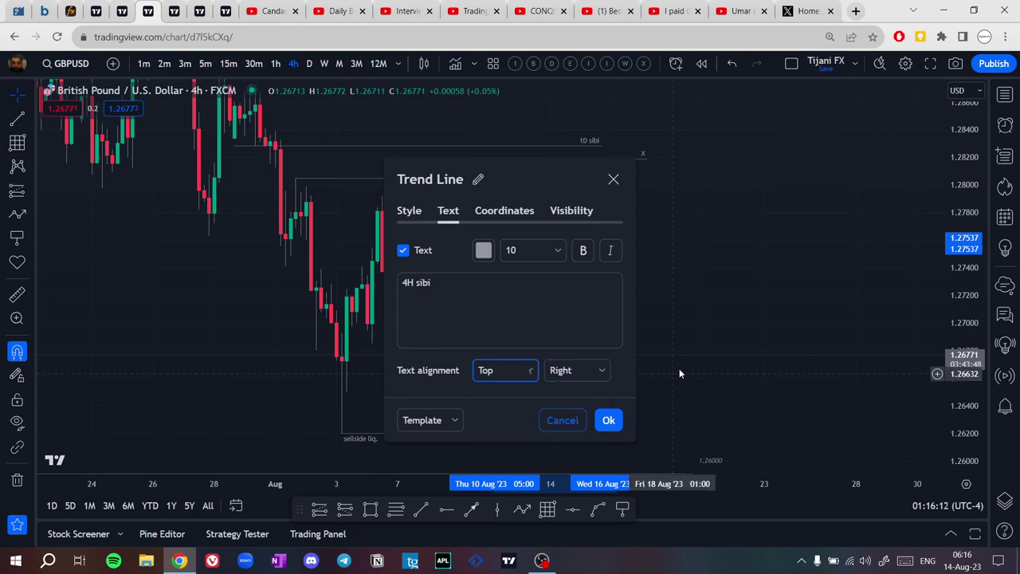
click(605, 419)
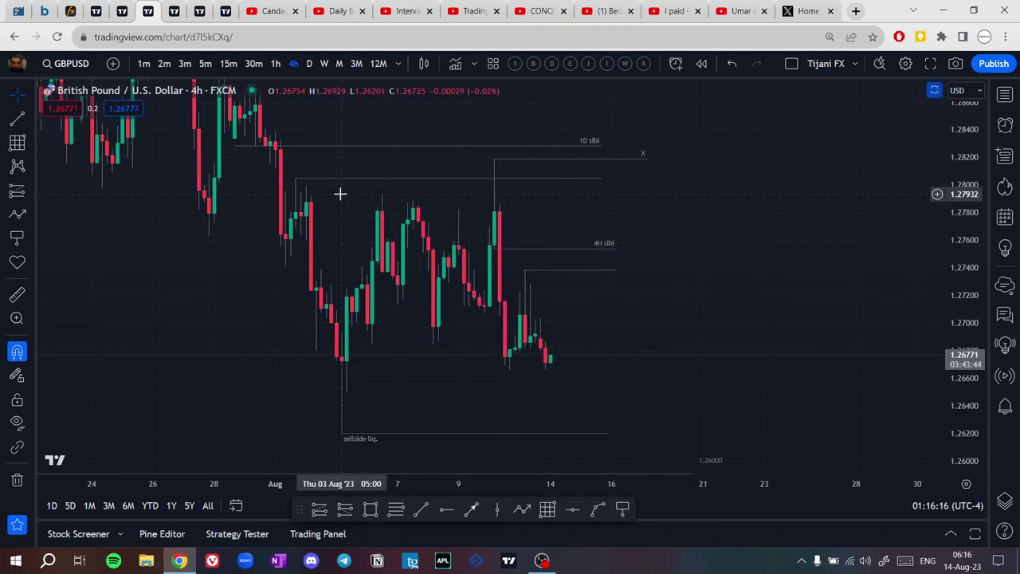
Switch the GBPUSD chart to the 1h timeframe and enlarge the price action from 10 to 14 August.
click(275, 64)
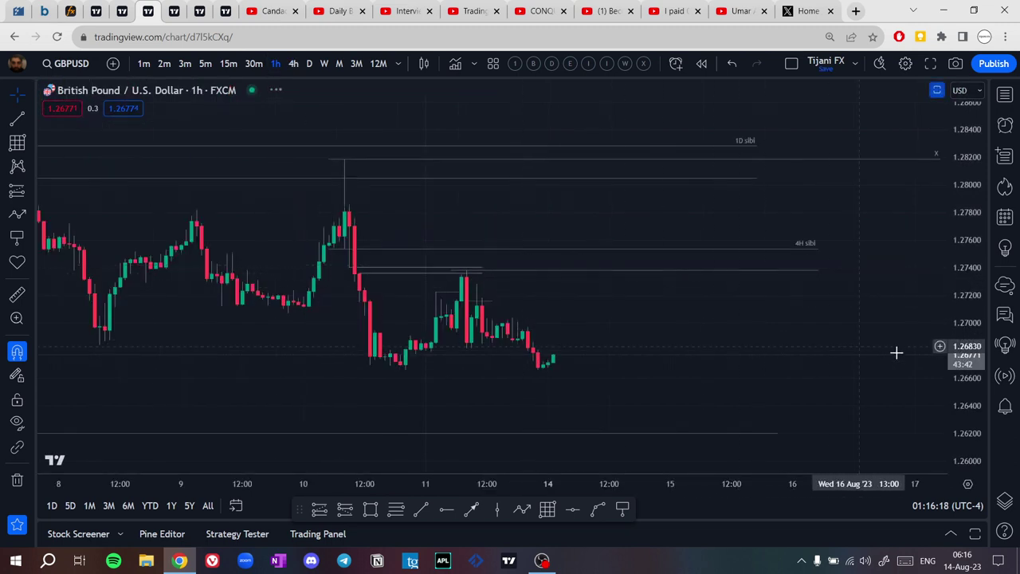
drag(953, 405, 925, 251)
drag(771, 314, 784, 252)
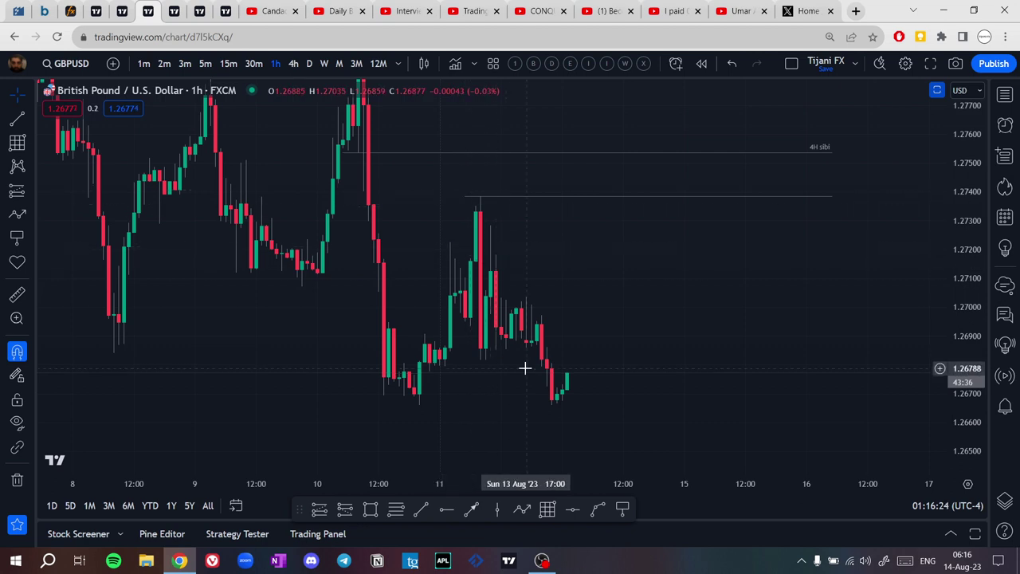
double_click(650, 372)
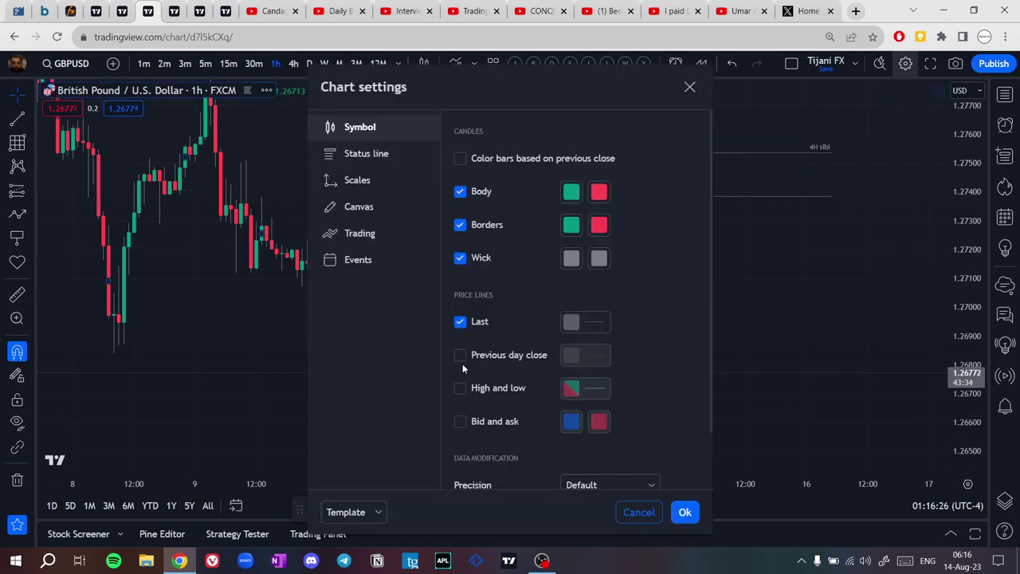
click(689, 87)
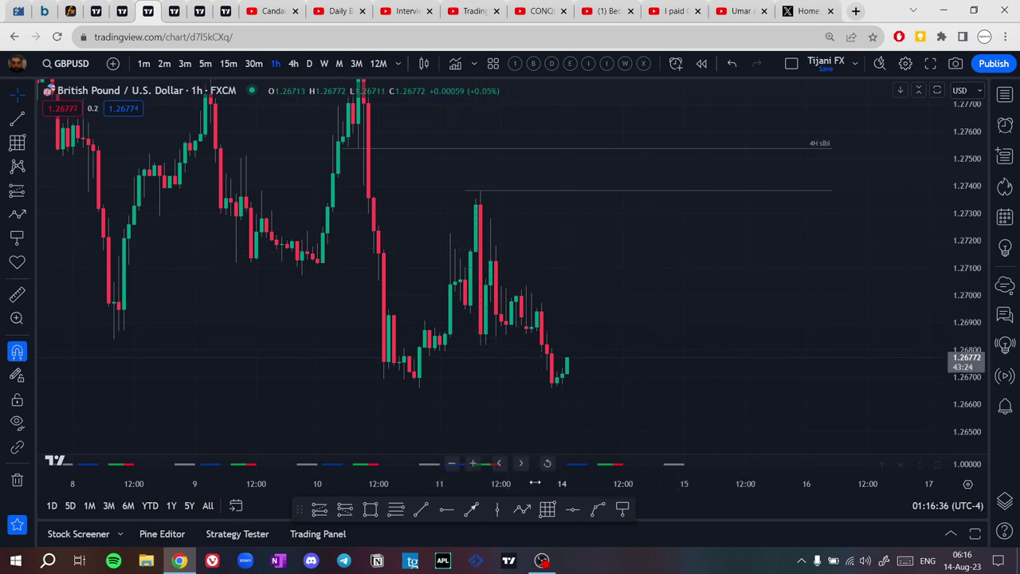
Draw a horizontal trend line from the second 11 August high, at about 1.2728, to 14 August.
click(422, 507)
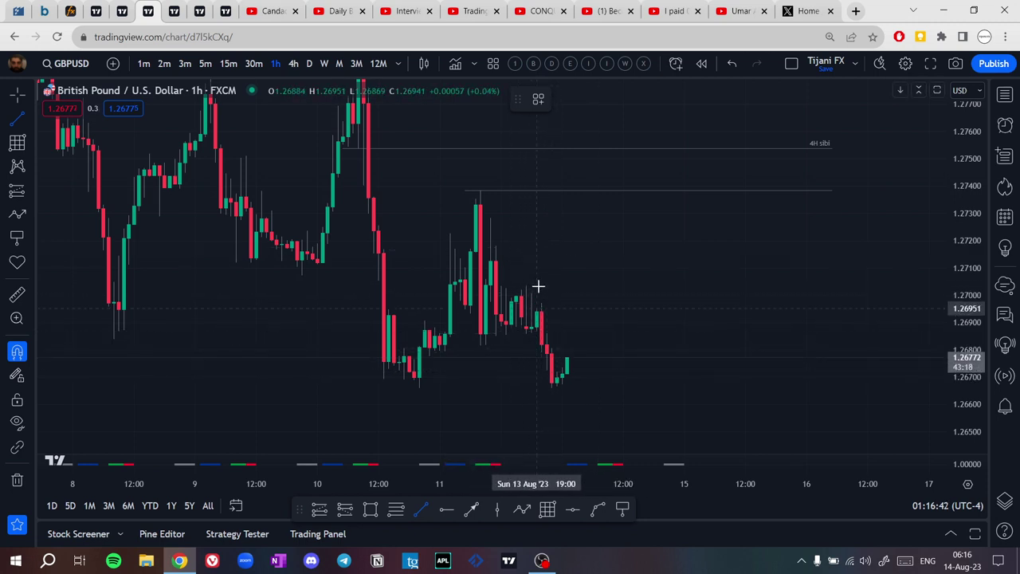
click(488, 216)
click(566, 218)
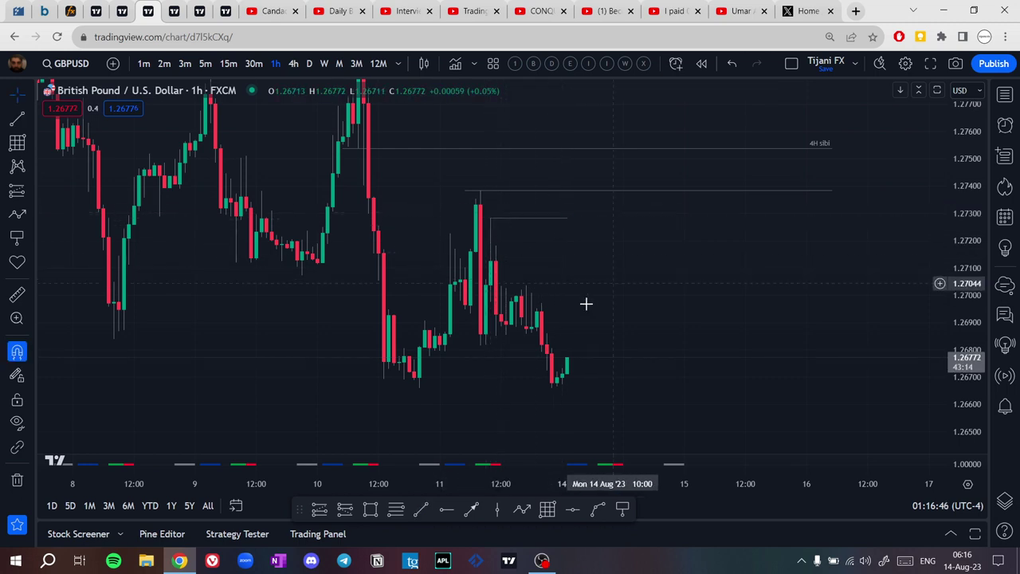
Draw a horizontal trend line at 1.27051 from 11 August 12:00 to 14 August 17:00.
click(500, 281)
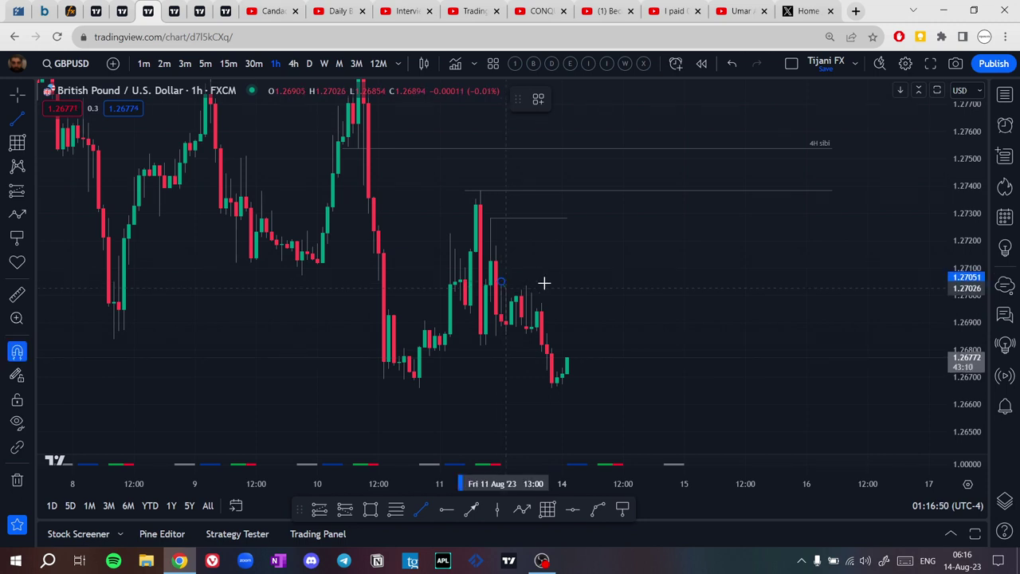
click(650, 284)
click(649, 282)
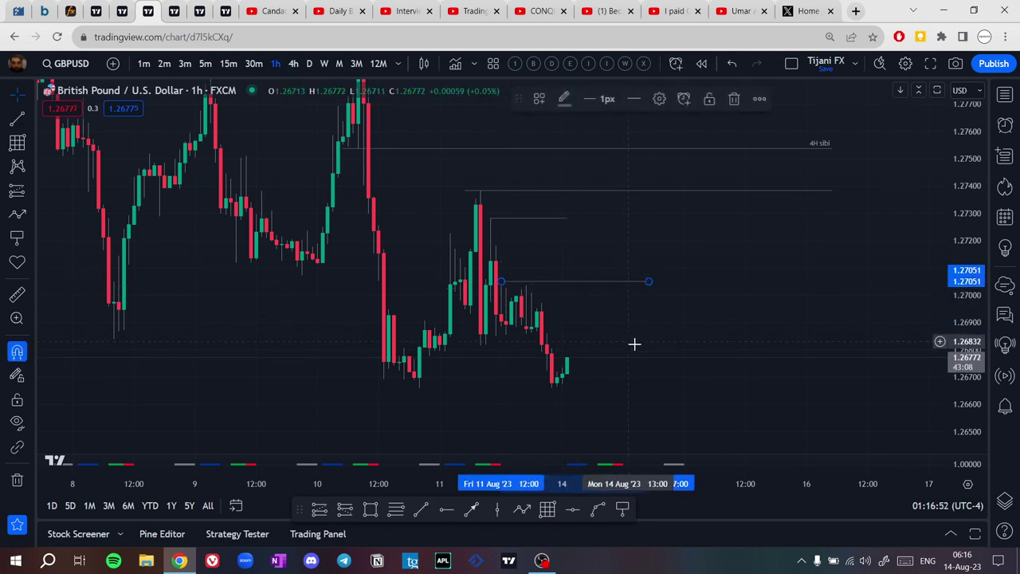
click(633, 344)
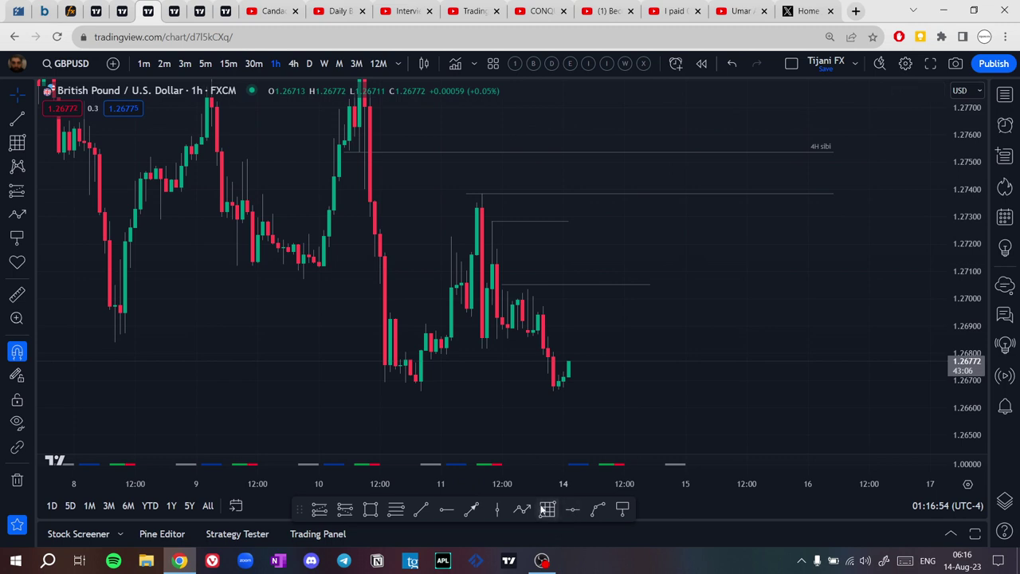
Try a price path from about 1.2681 on 14 August up past the 1.27051 line and down to about 1.2658.
drag(580, 360, 587, 344)
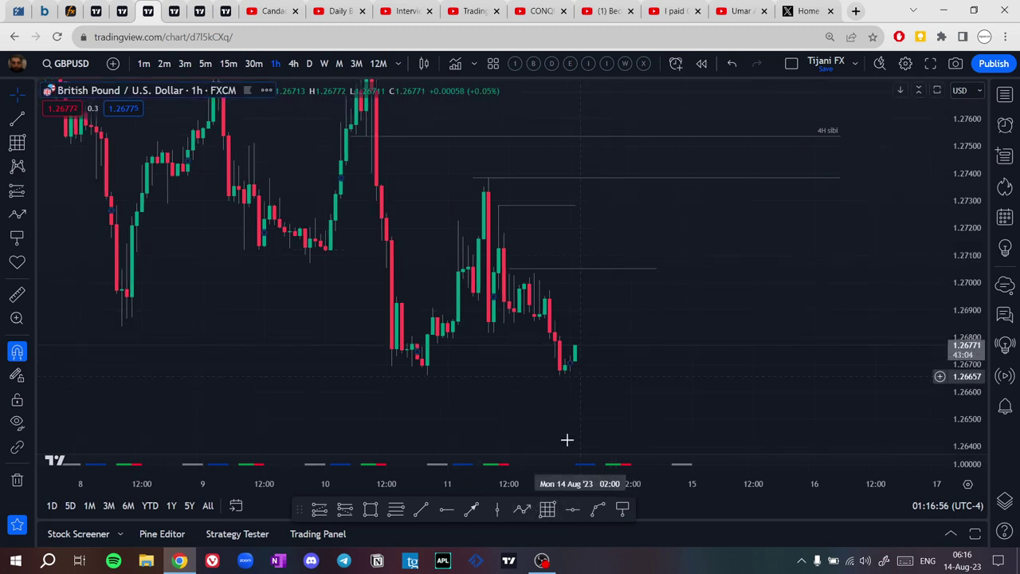
click(522, 510)
click(586, 335)
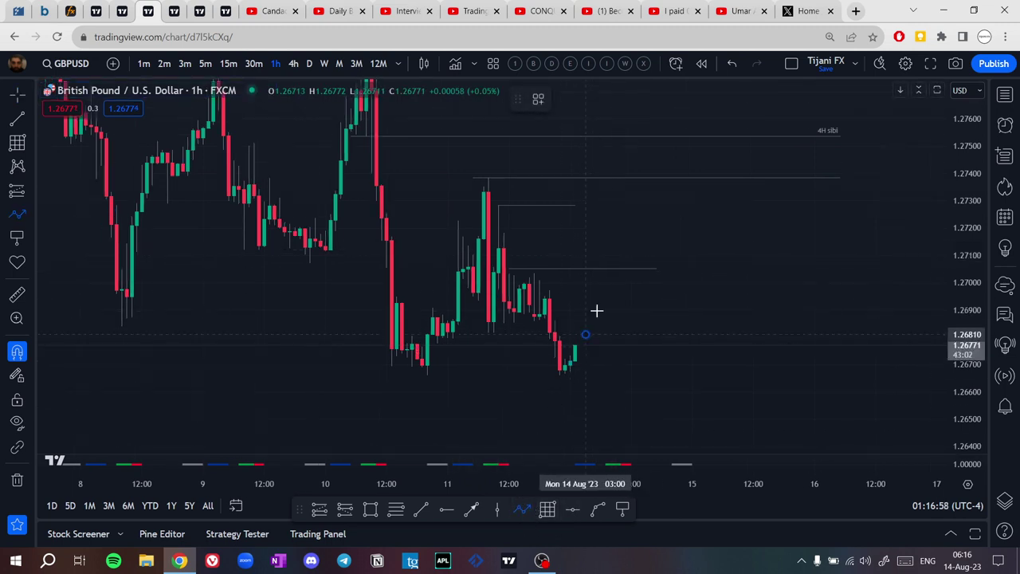
click(621, 237)
double_click(635, 393)
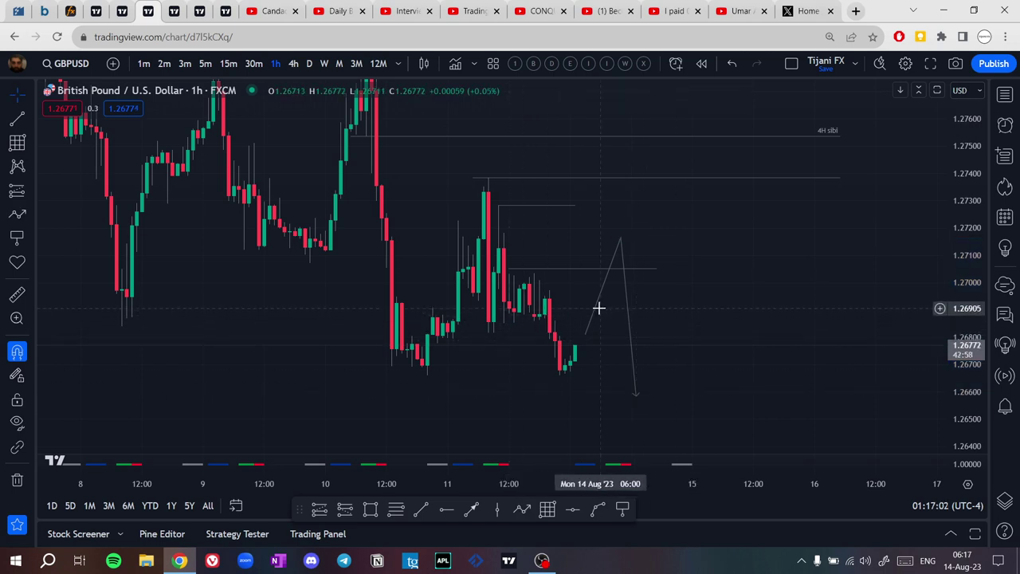
key(ctrl+z)
Lower both ends of the 1.27051 trend line to about 1.27033, keeping it horizontal from 11 August 12:00.
mouse_move(512, 270)
mouse_down()
mouse_move(518, 278)
mouse_move(511, 275)
mouse_up()
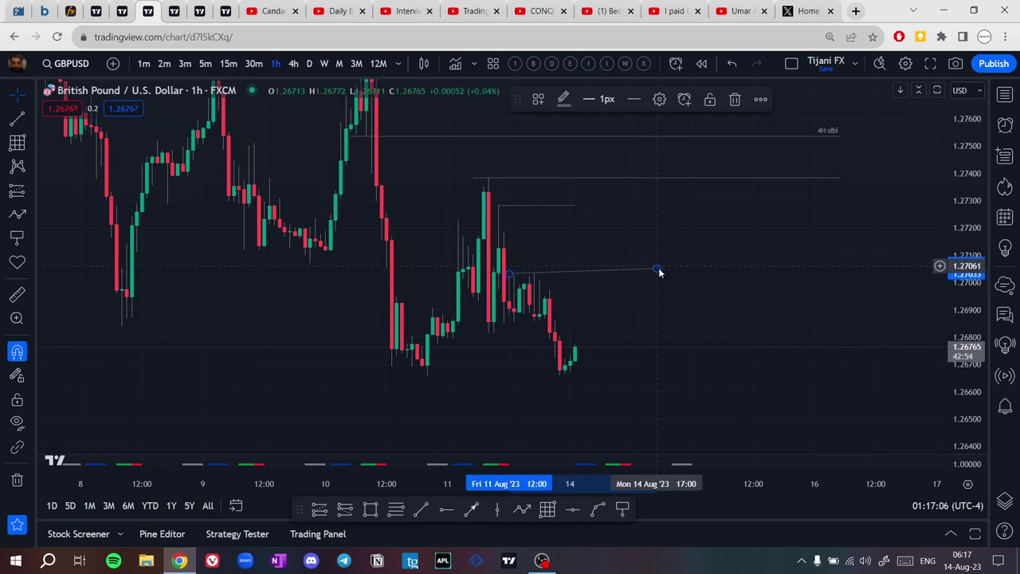
drag(659, 271, 662, 280)
click(590, 313)
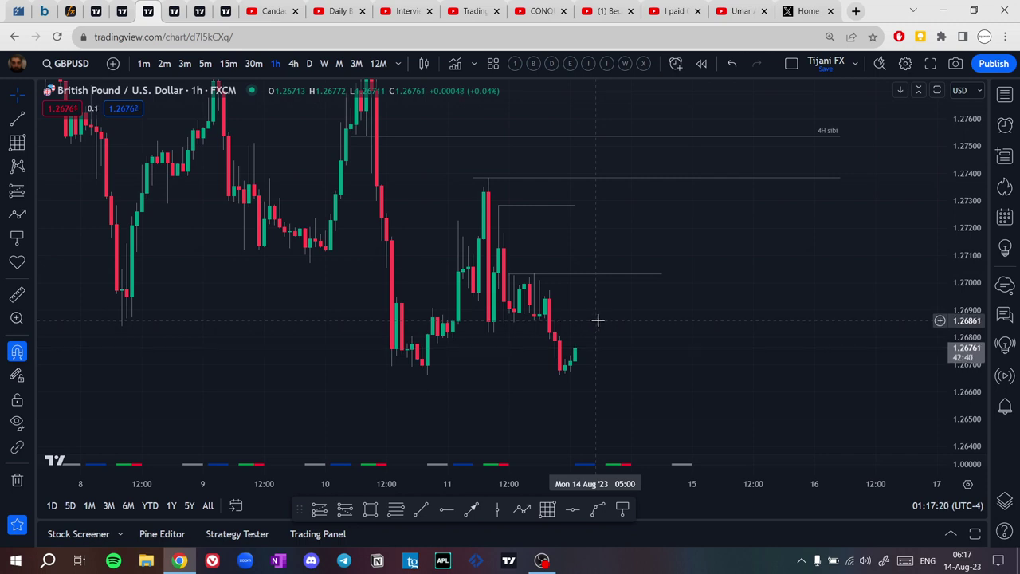
Remove the two short horizontal trend lines at about 1.2728 and 1.2703.
drag(700, 248, 704, 273)
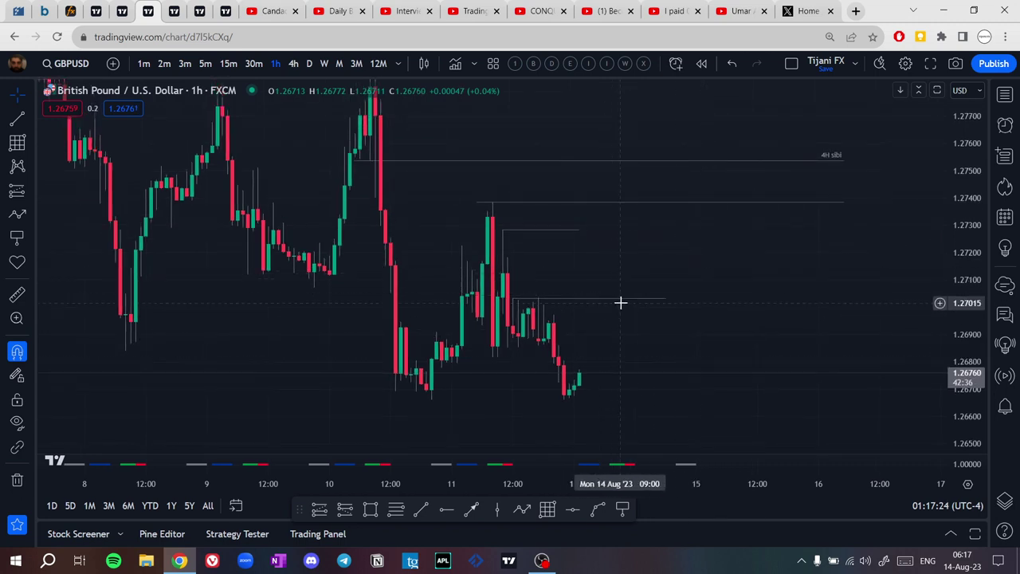
drag(678, 321, 661, 295)
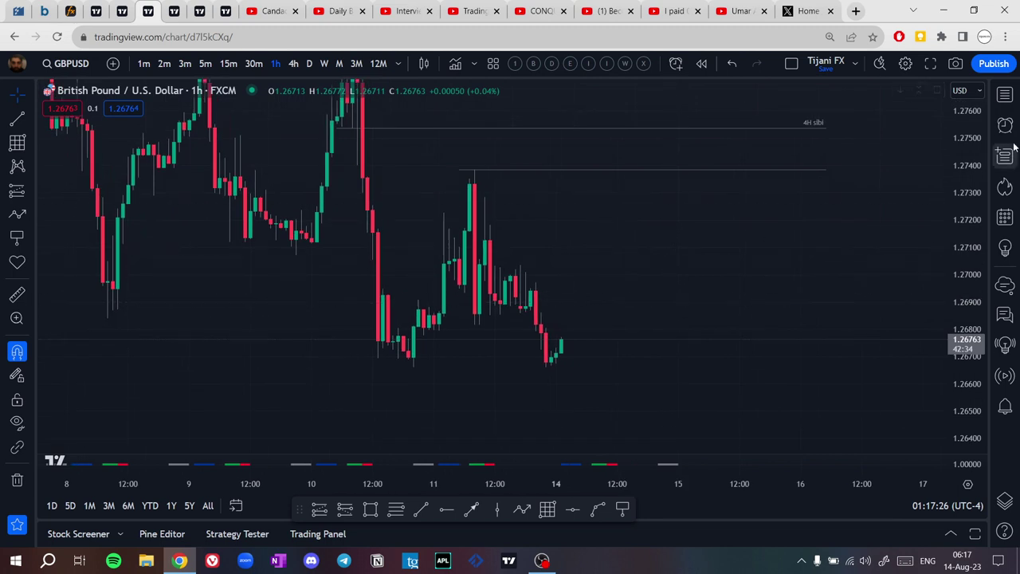
Try a price path from about 1.2680 up to 1.2743 on 14 August, above the 11 August high, and down to about 1.2642.
scroll(715, 290, down, 2)
scroll(765, 281, down, 2)
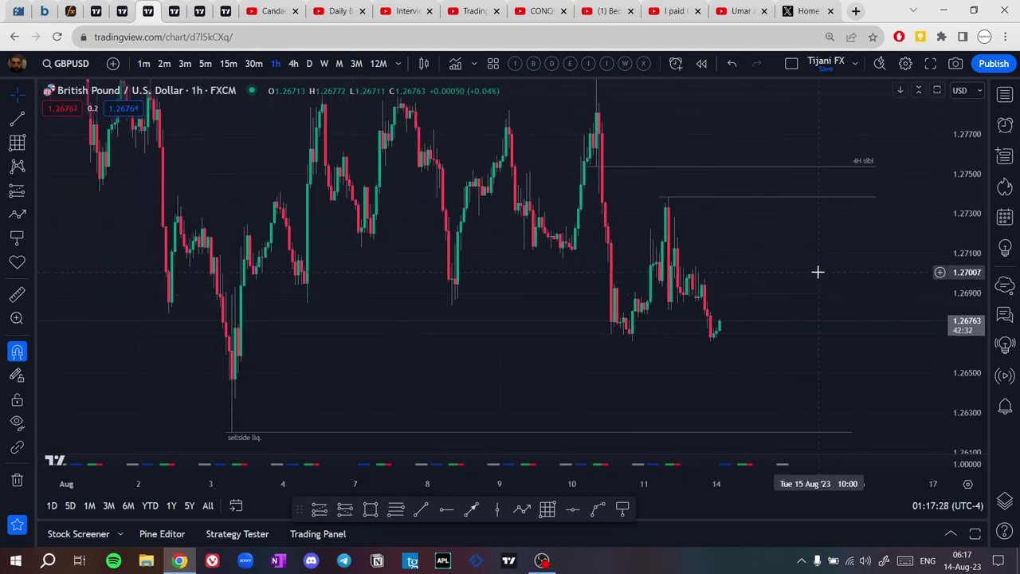
drag(818, 271, 729, 310)
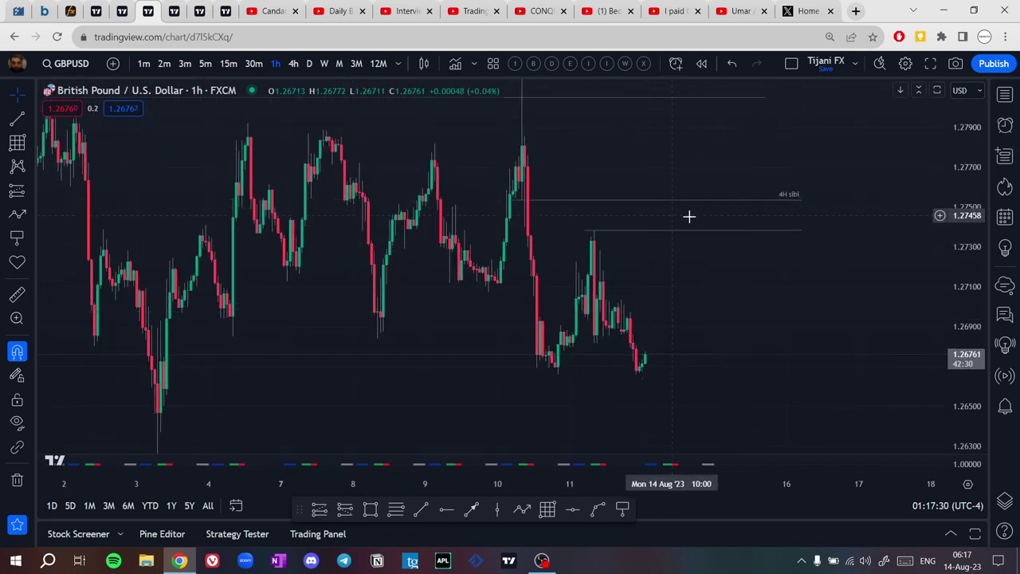
click(522, 508)
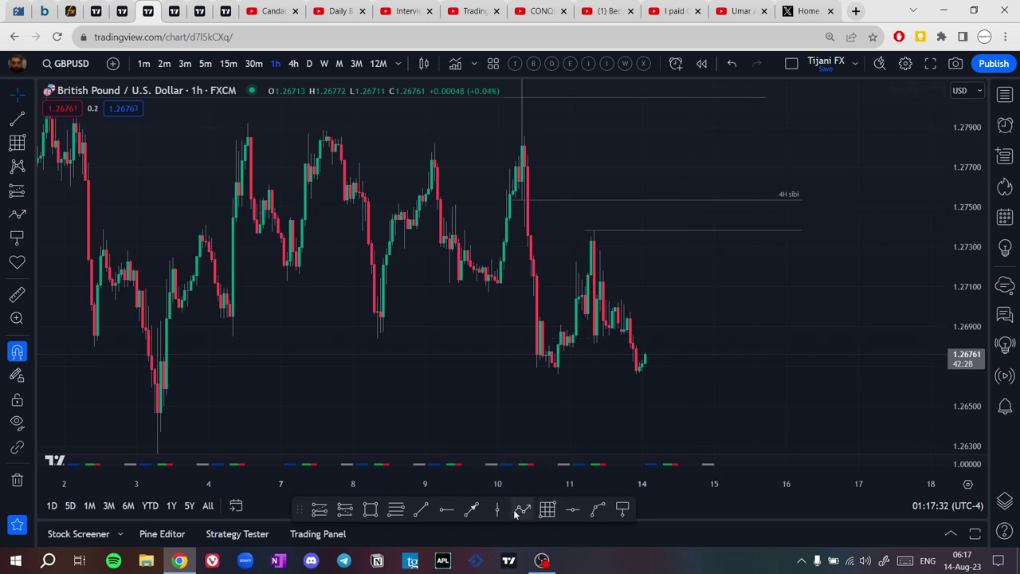
click(657, 348)
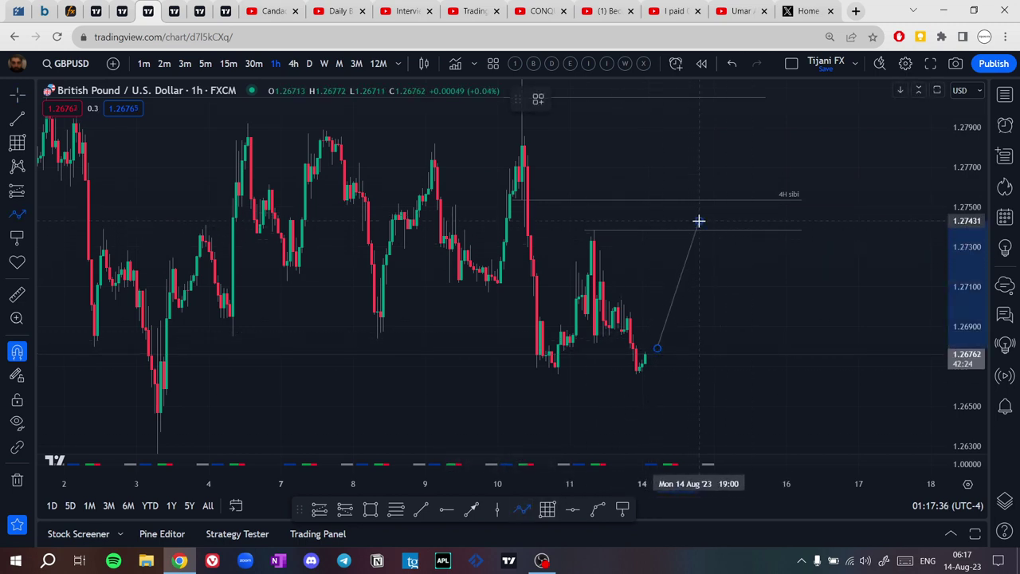
click(698, 221)
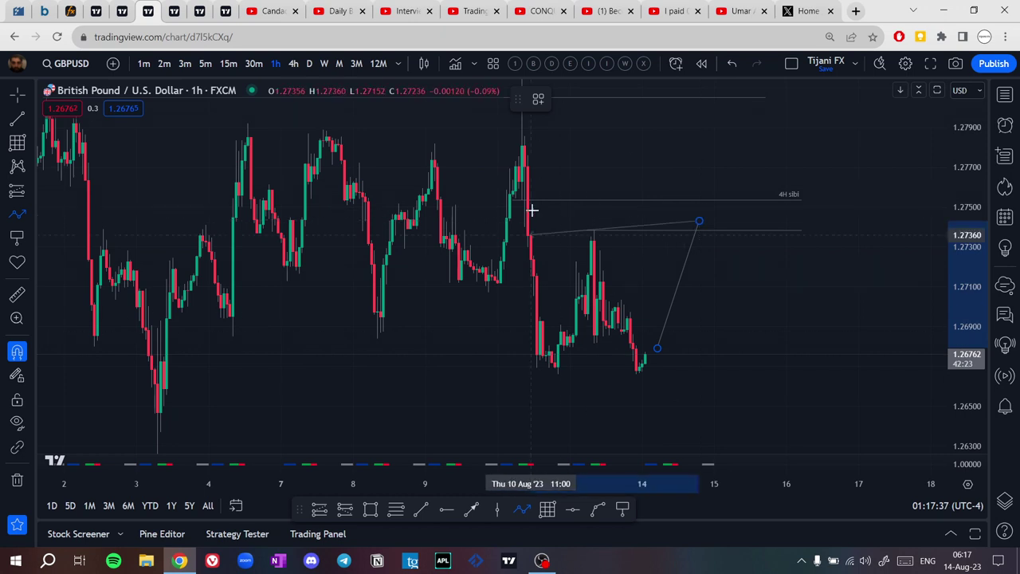
double_click(728, 421)
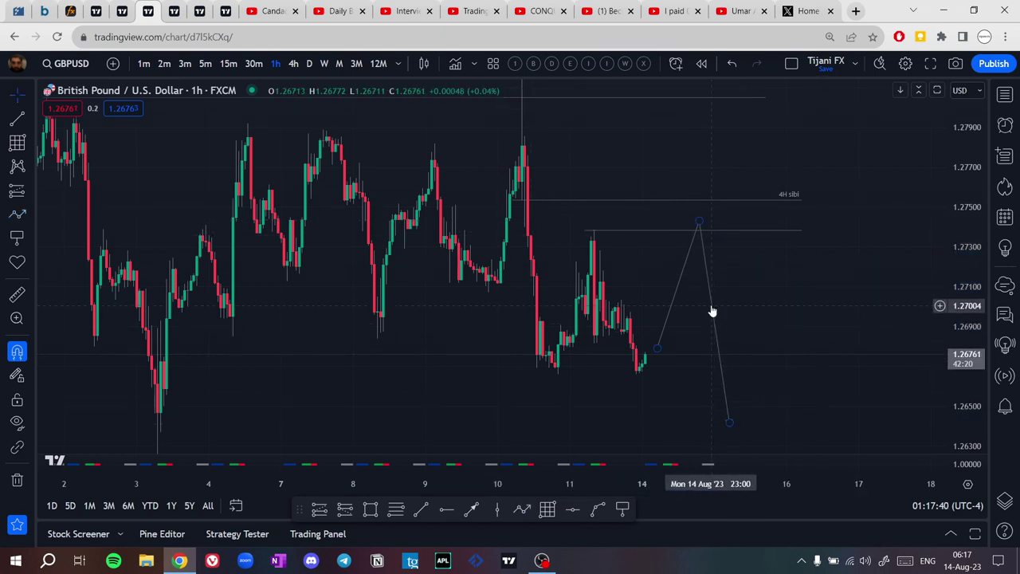
drag(711, 308, 724, 244)
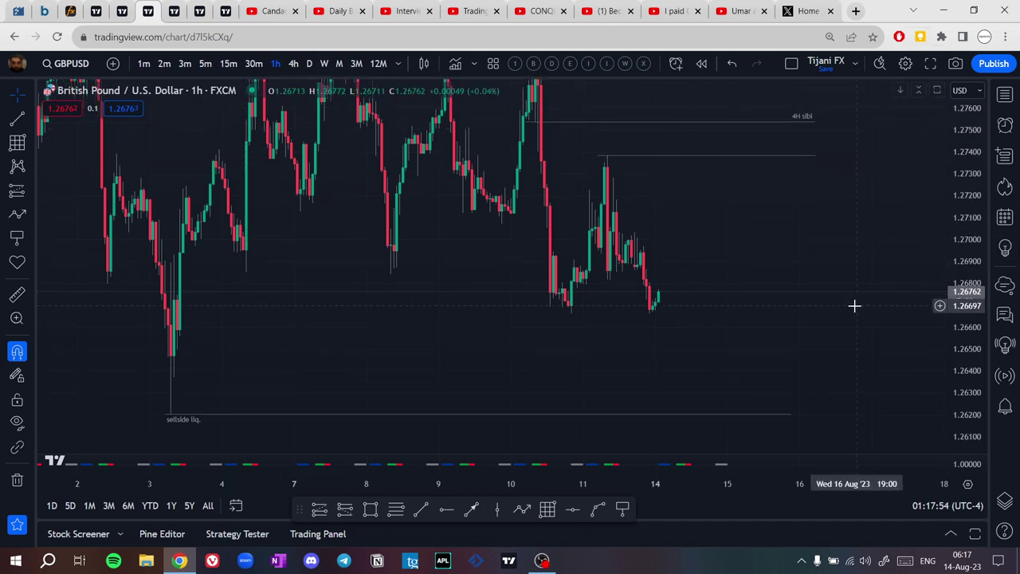
Examine the GBPUSD 1h price action between the 4H sibi level, the 11 August high and the sellside liquidity line.
scroll(865, 301, up, 3)
scroll(757, 200, up, 5)
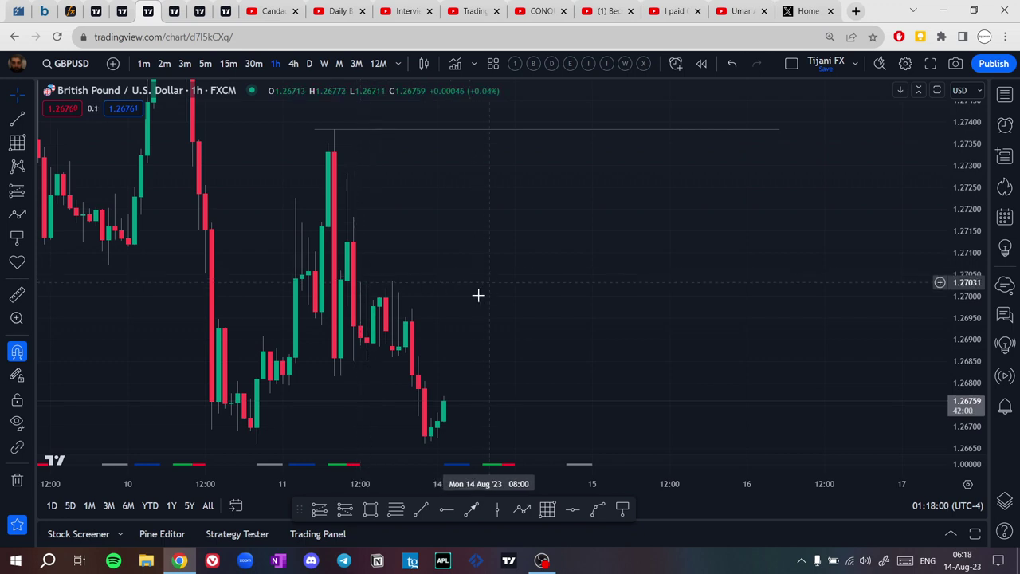
drag(885, 172, 936, 153)
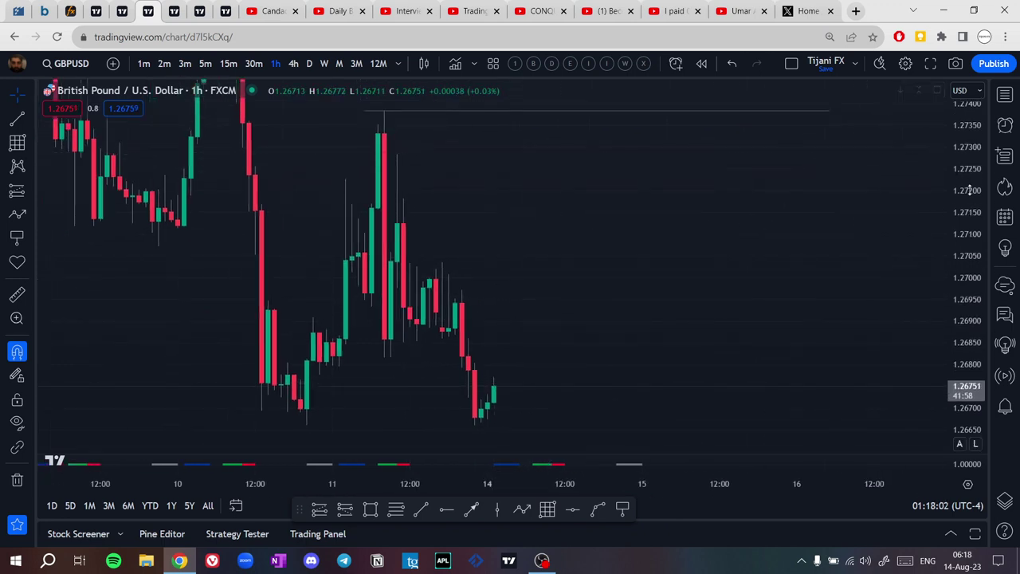
drag(970, 194, 965, 344)
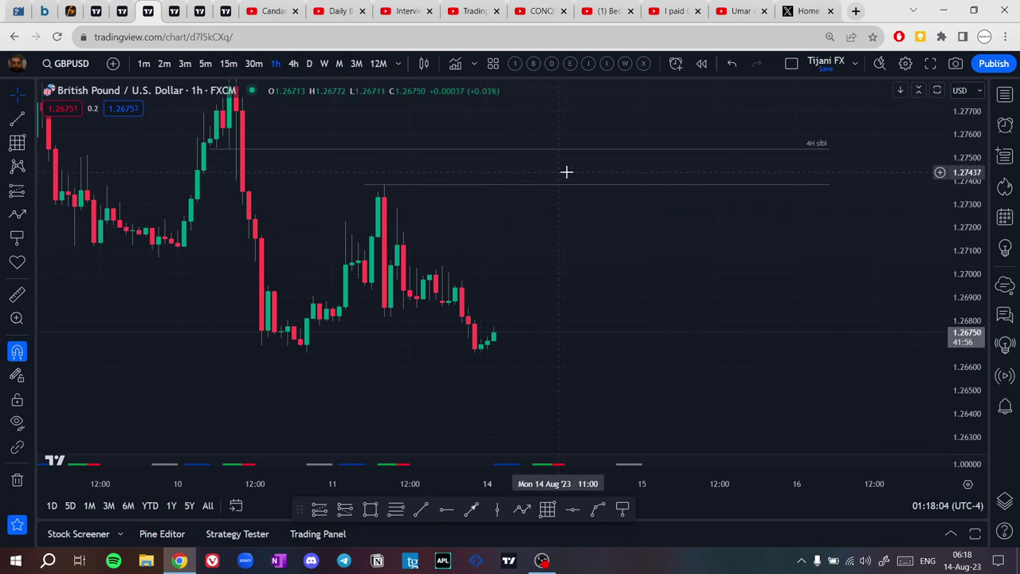
scroll(593, 207, down, 3)
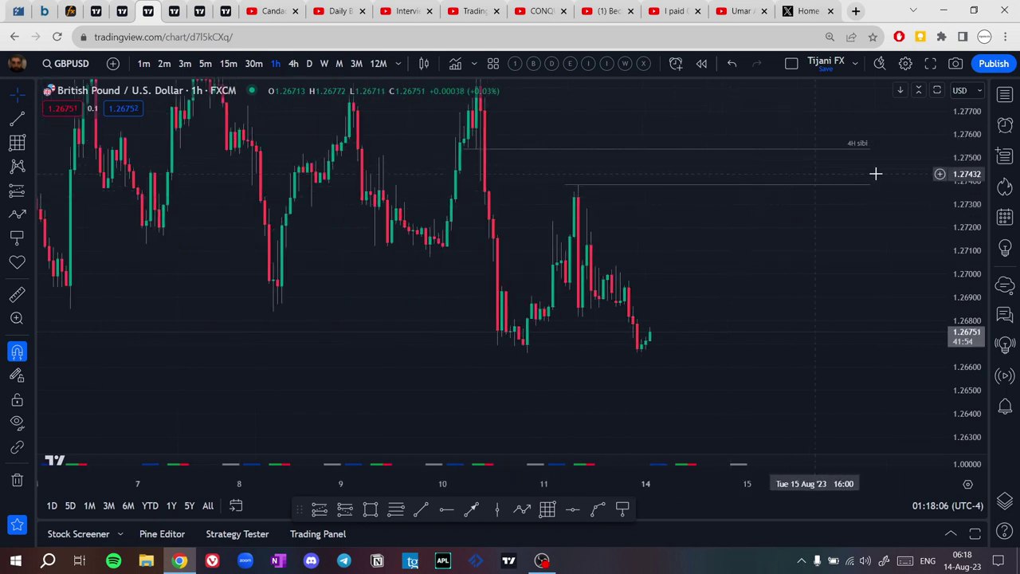
drag(982, 171, 968, 263)
scroll(824, 247, down, 5)
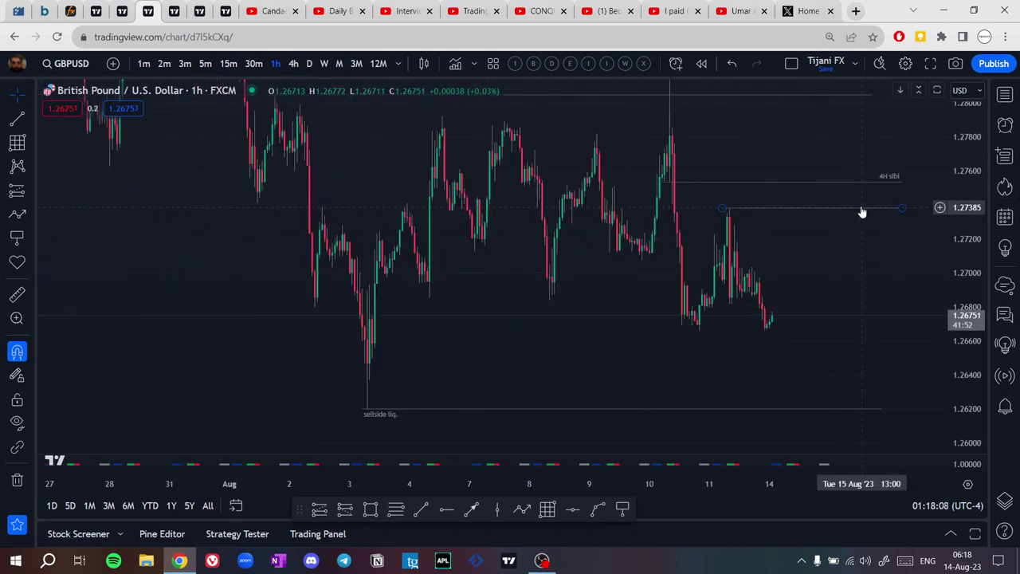
drag(799, 245, 679, 268)
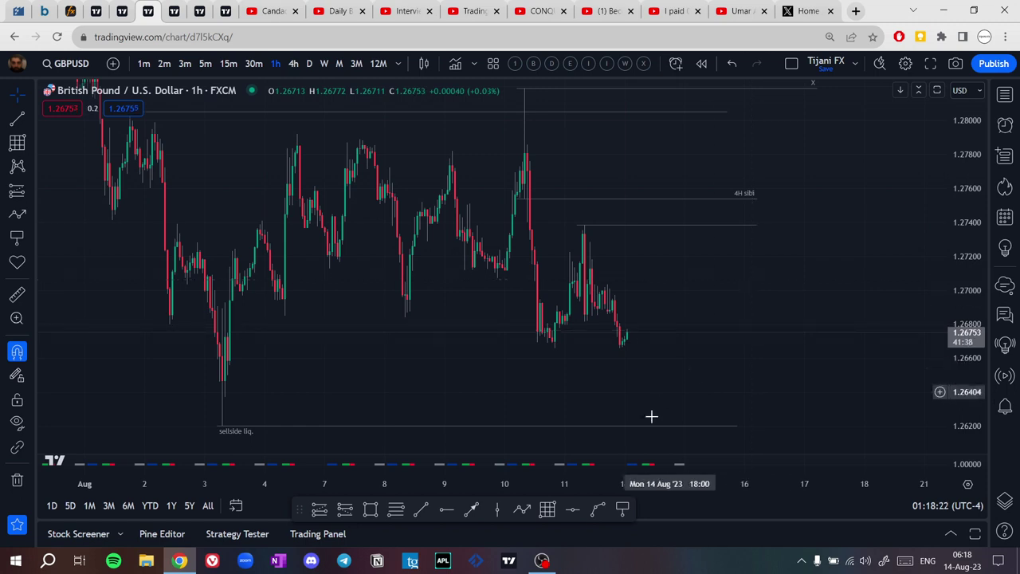
Switch to the OBS window with the recording controls.
click(542, 560)
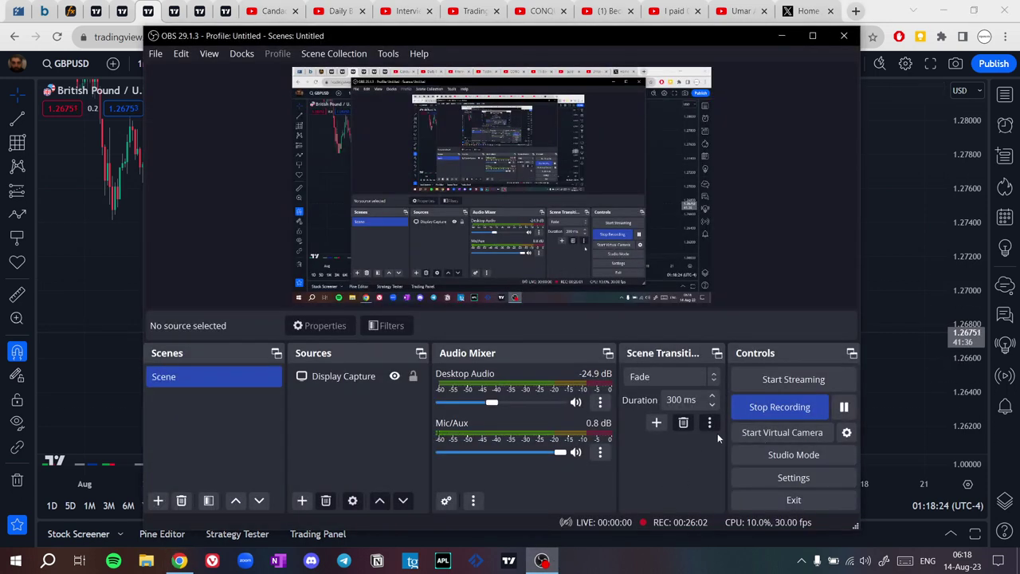